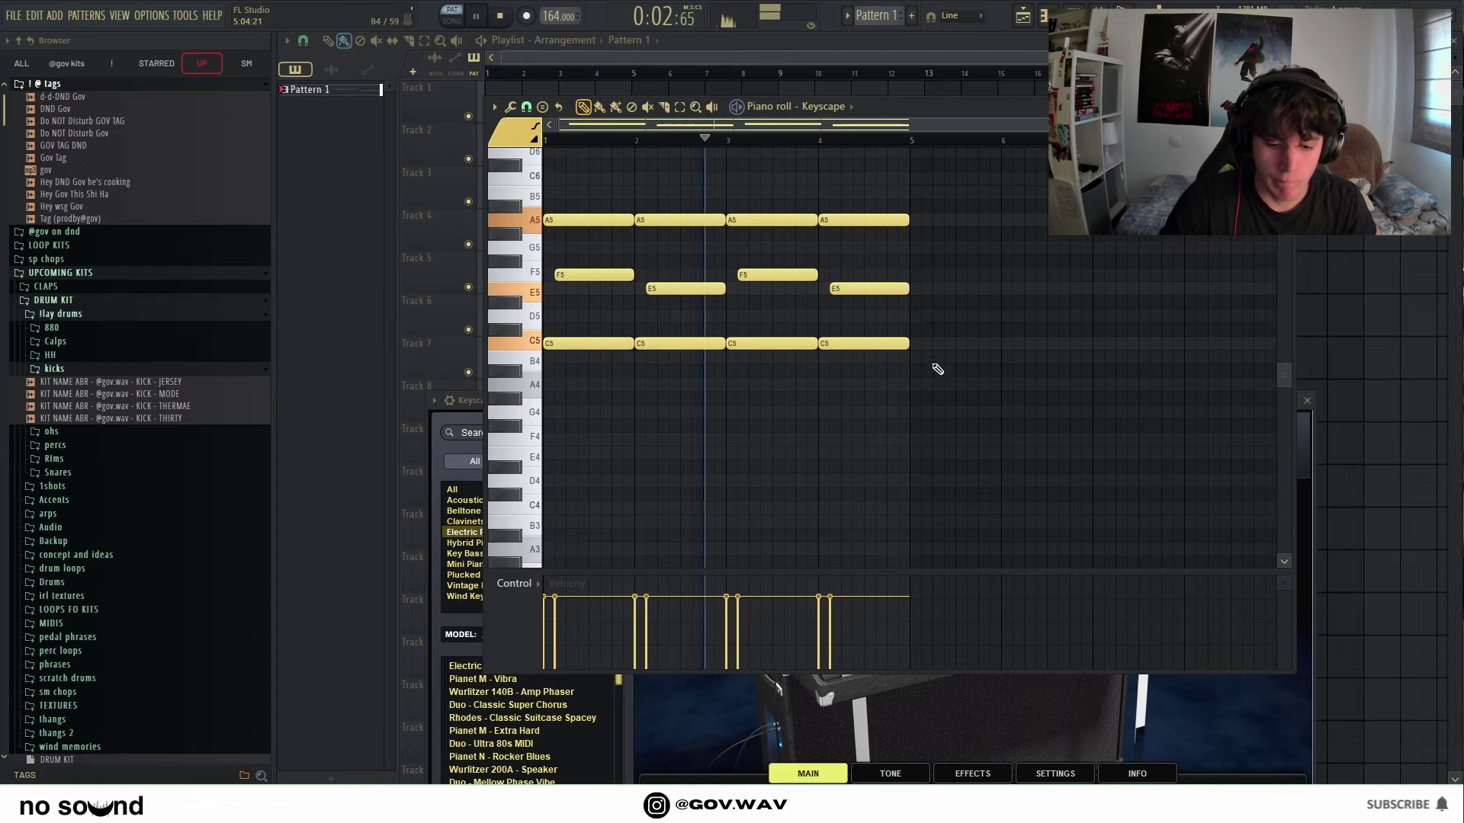
Step: Delete all chords except the first C5-F5-A5 chord in the Keyscape piano roll and stretch it to two bars
key(space)
mouse_move(719, 245)
mouse_down()
mouse_move(691, 311)
mouse_move(722, 451)
mouse_move(770, 171)
mouse_move(836, 369)
mouse_up()
key(space)
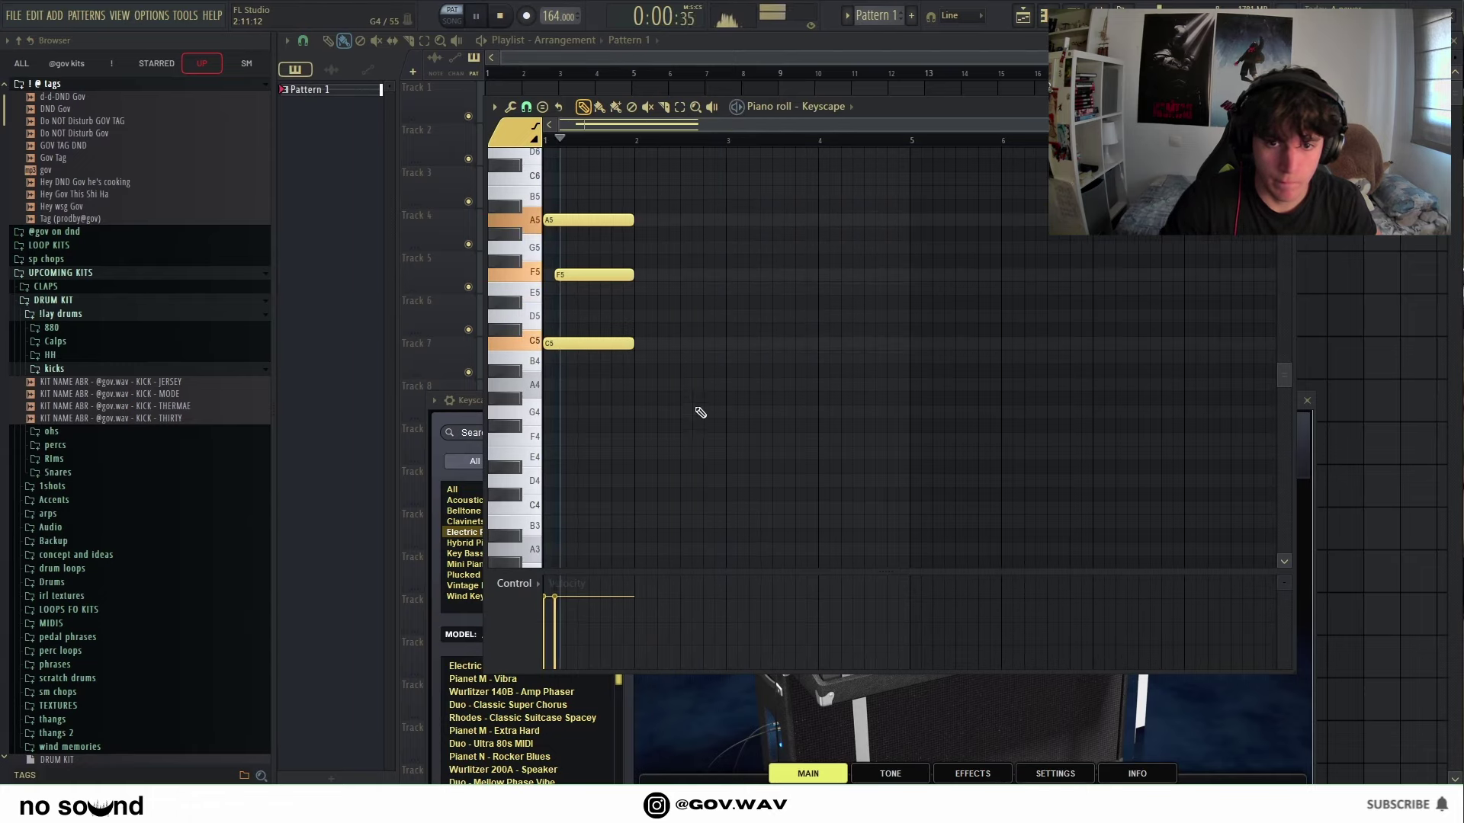
key(ctrl+a)
drag(633, 220, 725, 221)
click(816, 263)
Step: Duplicate the two-bar chord, lower the copy's F5 note to E5, and duplicate the pair to fill eight bars
key(ctrl+b)
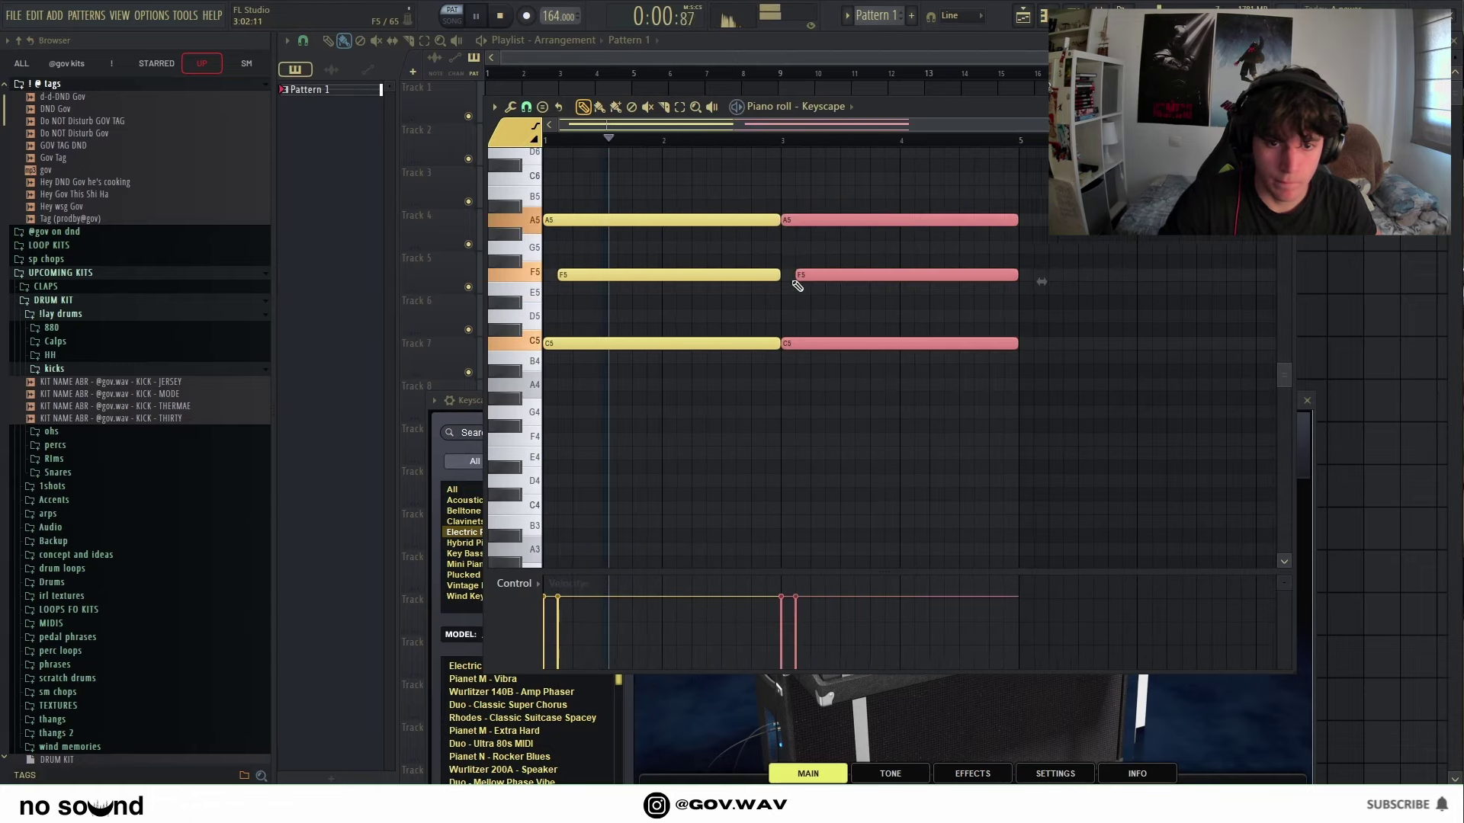
click(787, 277)
drag(800, 275, 808, 291)
scroll(762, 288, down, 1)
key(ctrl+b)
click(736, 321)
scroll(735, 321, down, 1)
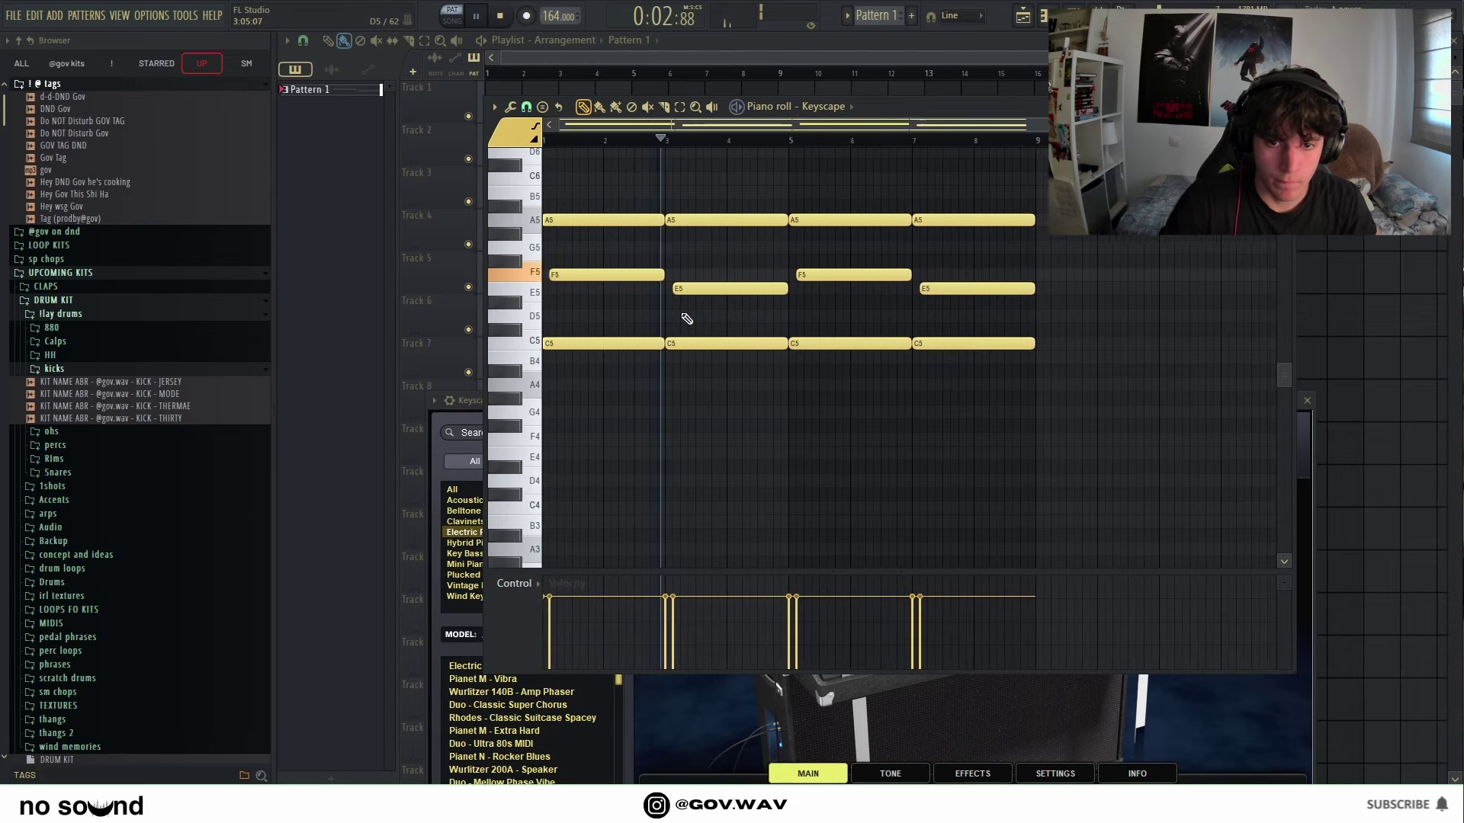
Step: Move the piano roll out of the way, bring up the Keyscape plugin, and try the Rhodes - Classic Late 70s preset
drag(953, 111, 945, 432)
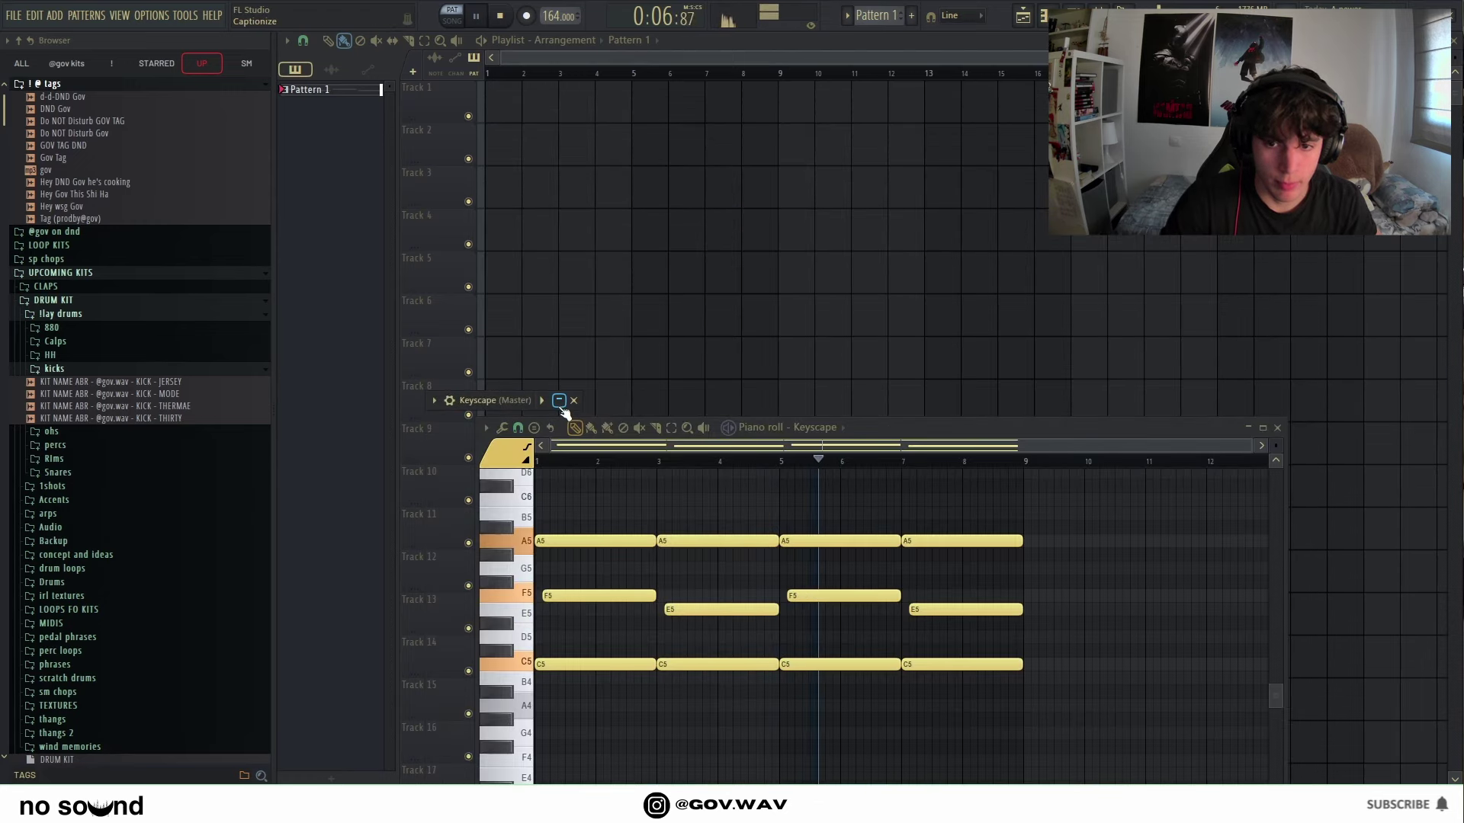
click(559, 401)
drag(595, 366, 844, 90)
click(564, 514)
scroll(579, 427, down, 2)
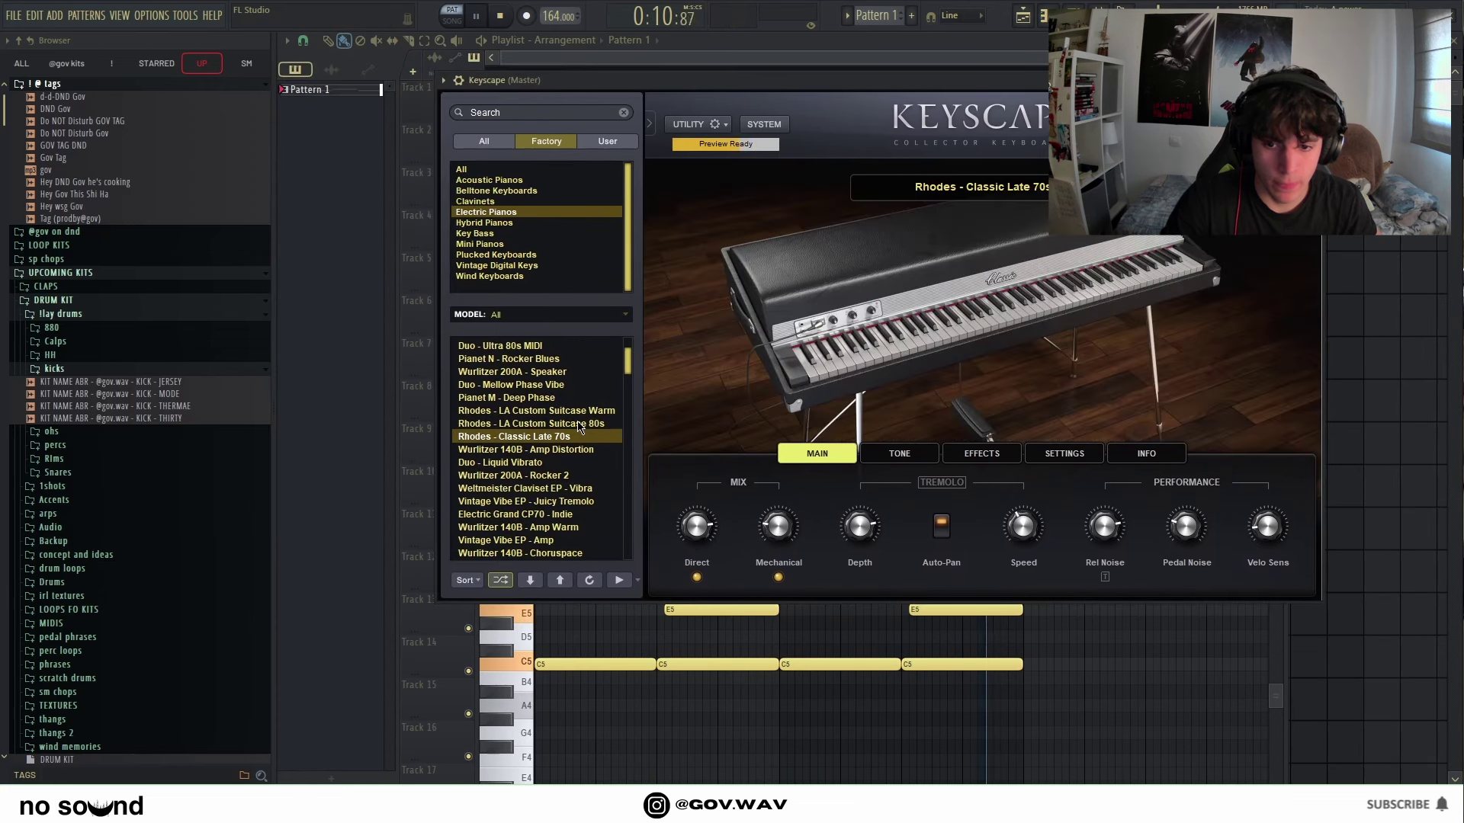
Step: Audition Wurlitzer 140B - Amp Distortion and Duo - Liquid Vibrato in Keyscape, settling on the Wurlitzer 200A - Rocker 2 preset
scroll(560, 435, down, 2)
click(538, 386)
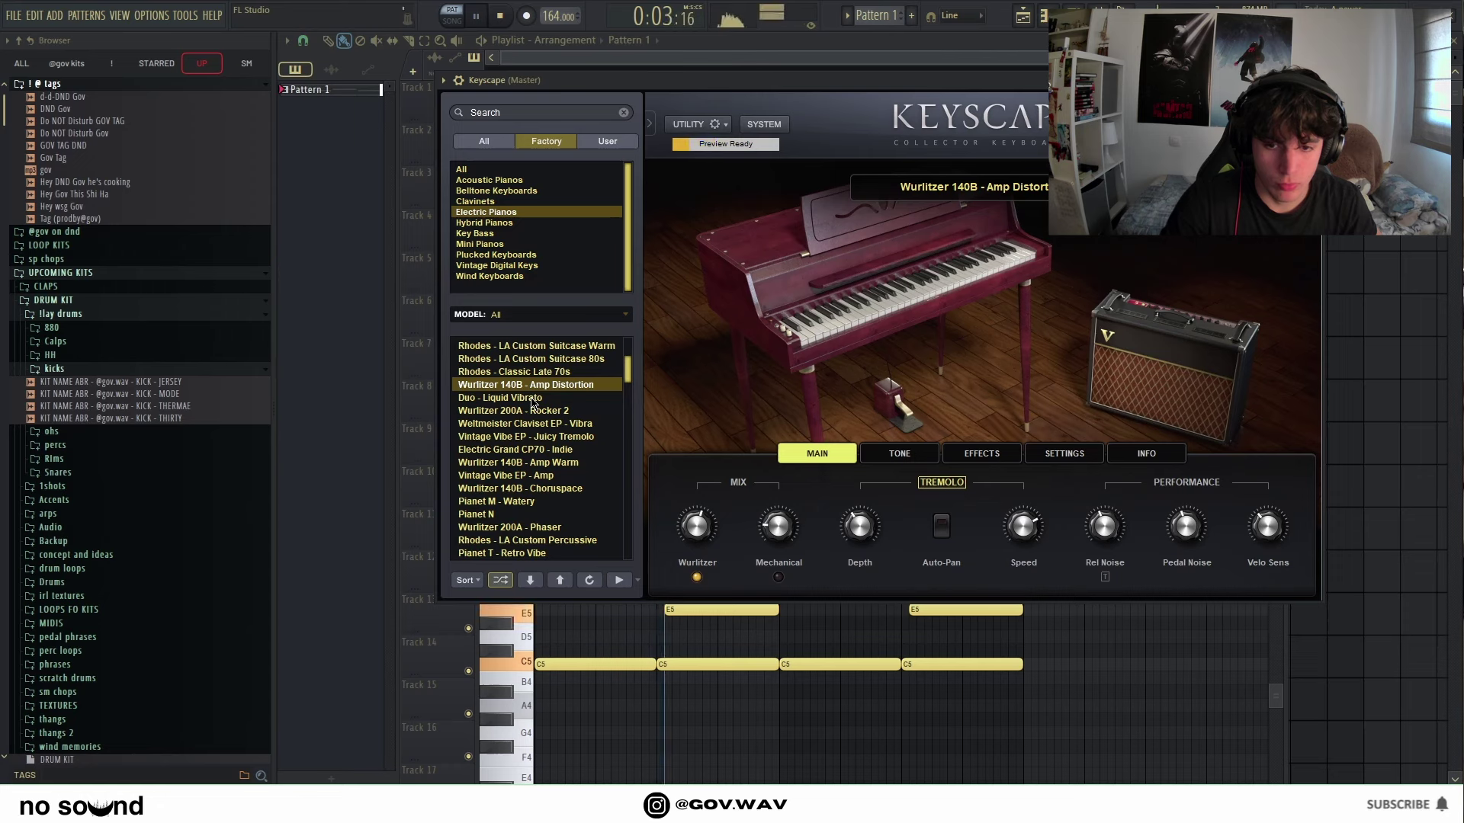
scroll(532, 404, up, 2)
click(543, 450)
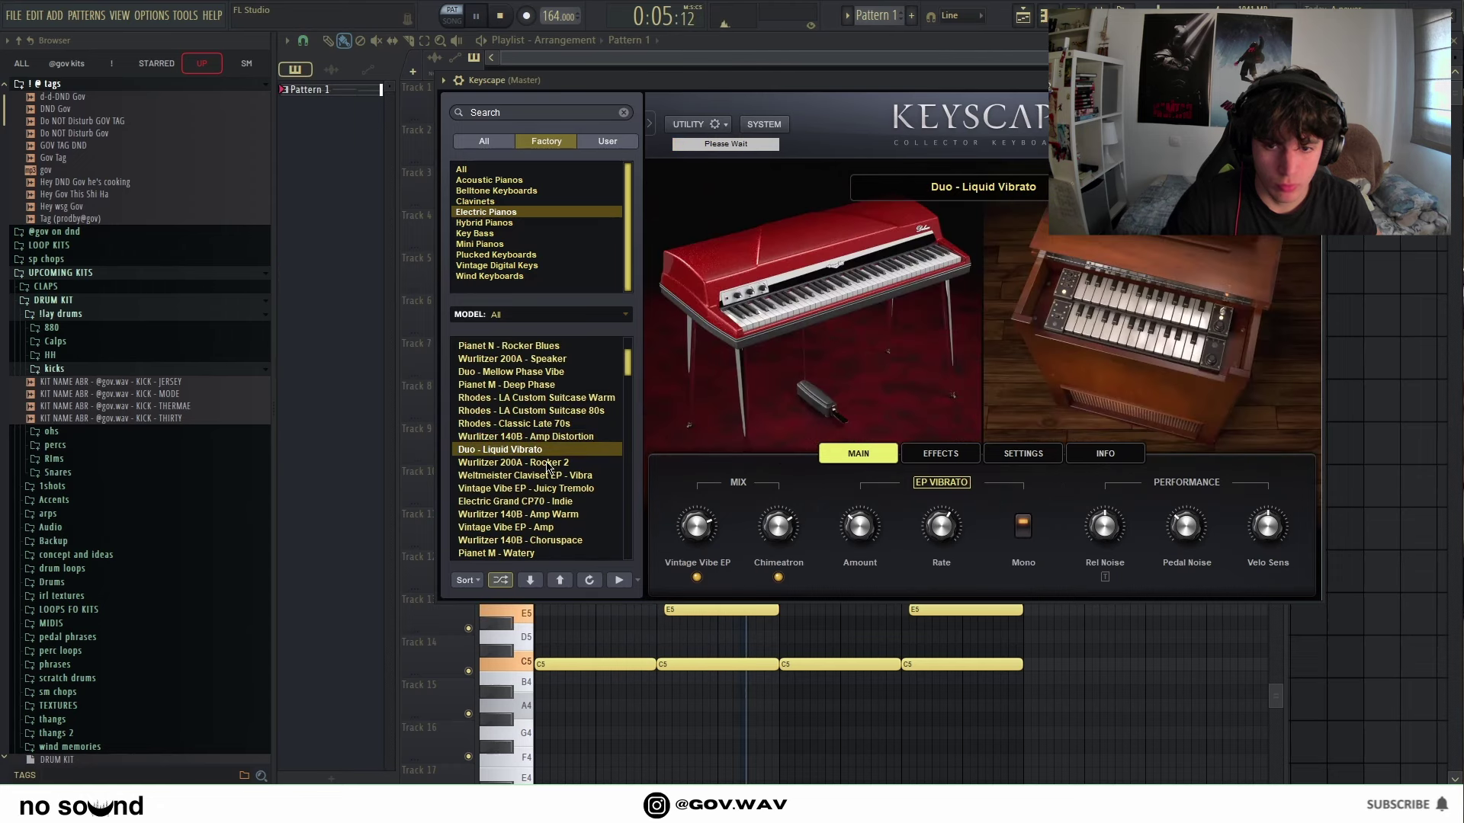
click(548, 462)
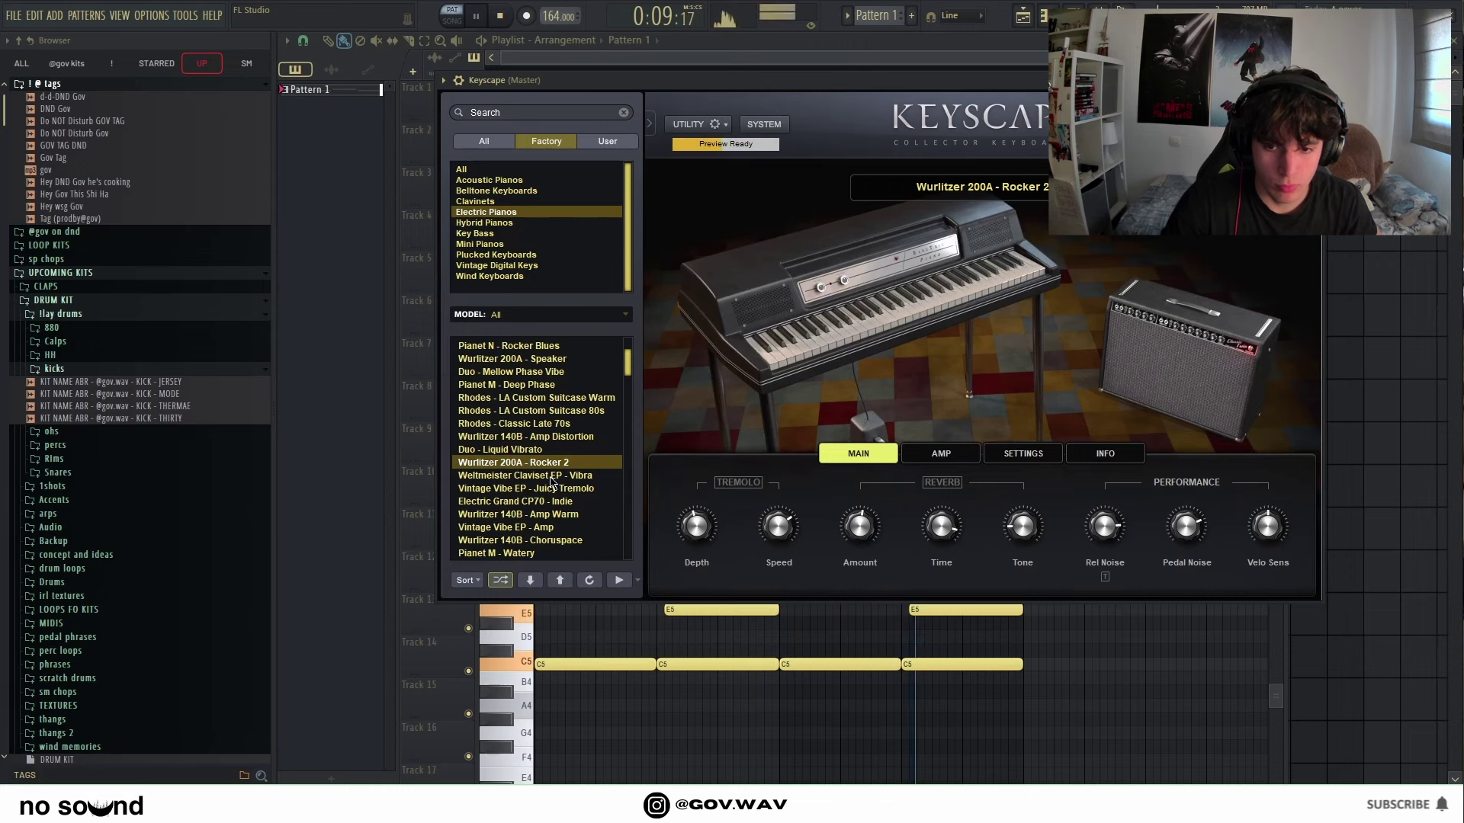
key(Escape)
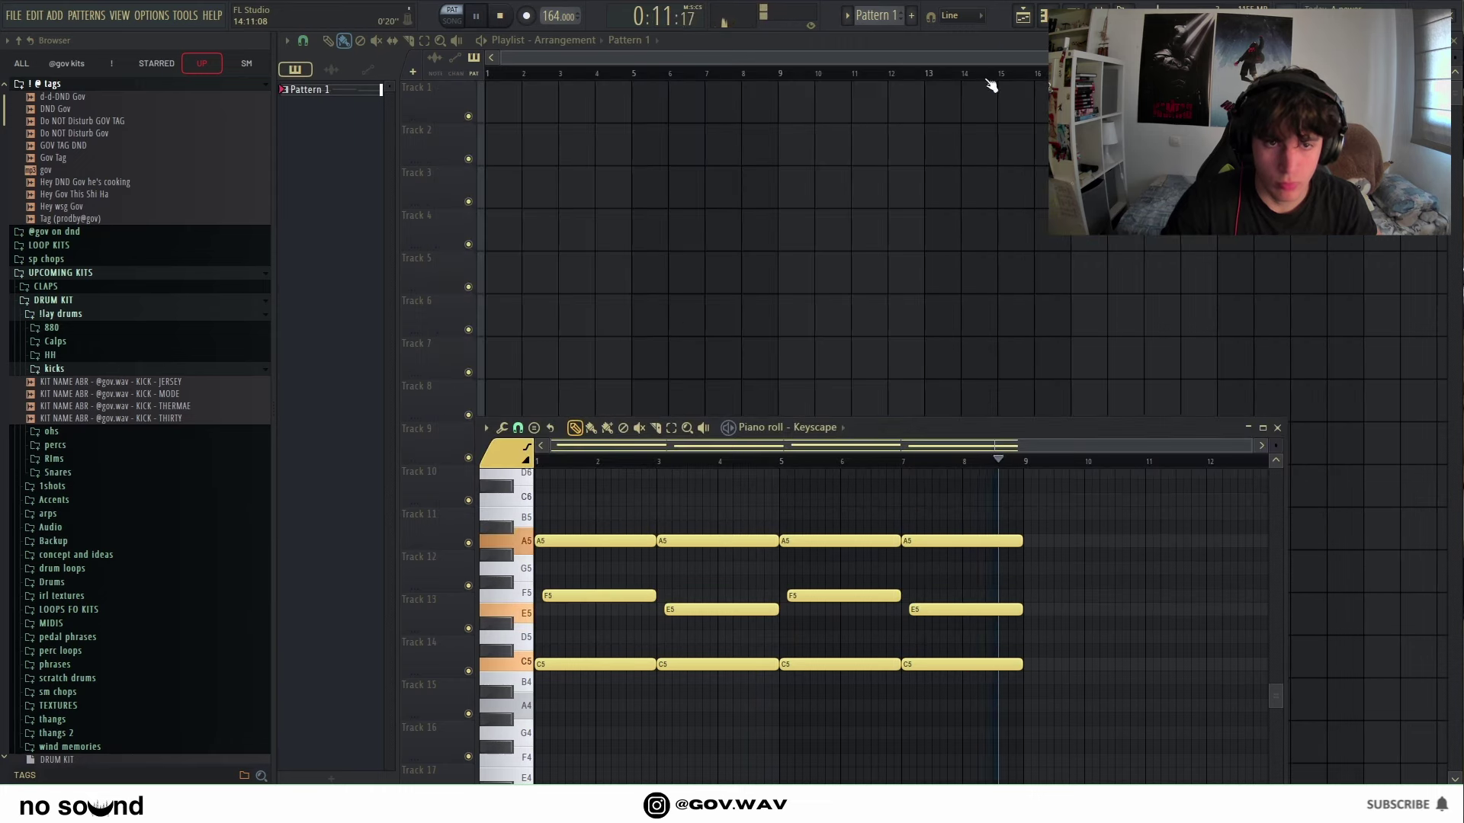
Step: Add a second Keyscape channel and load the Electric Grand CP70 - Hard Amp preset from the shuffled Electric Pianos list
key(F6)
click(481, 391)
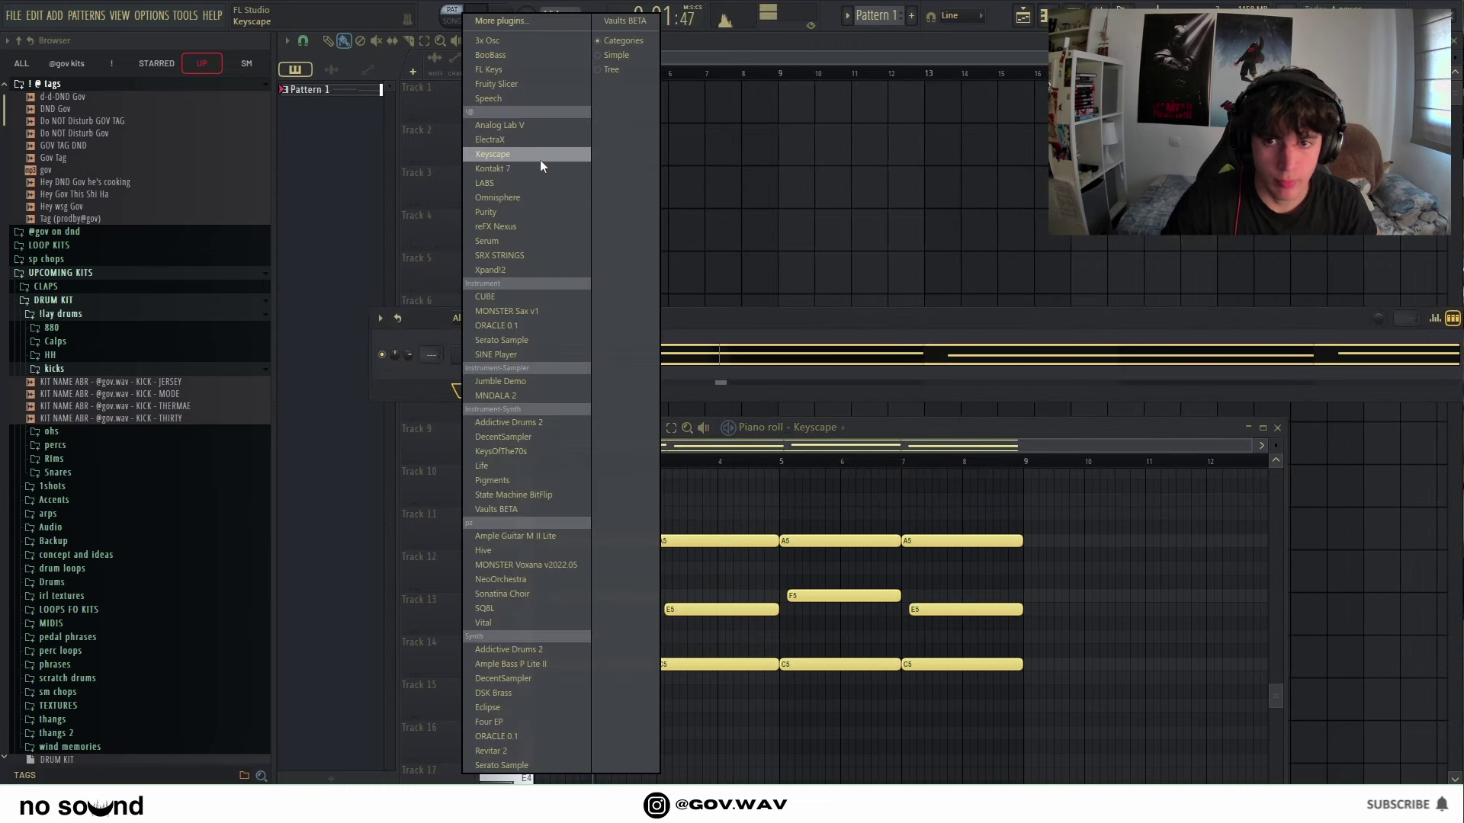
click(539, 160)
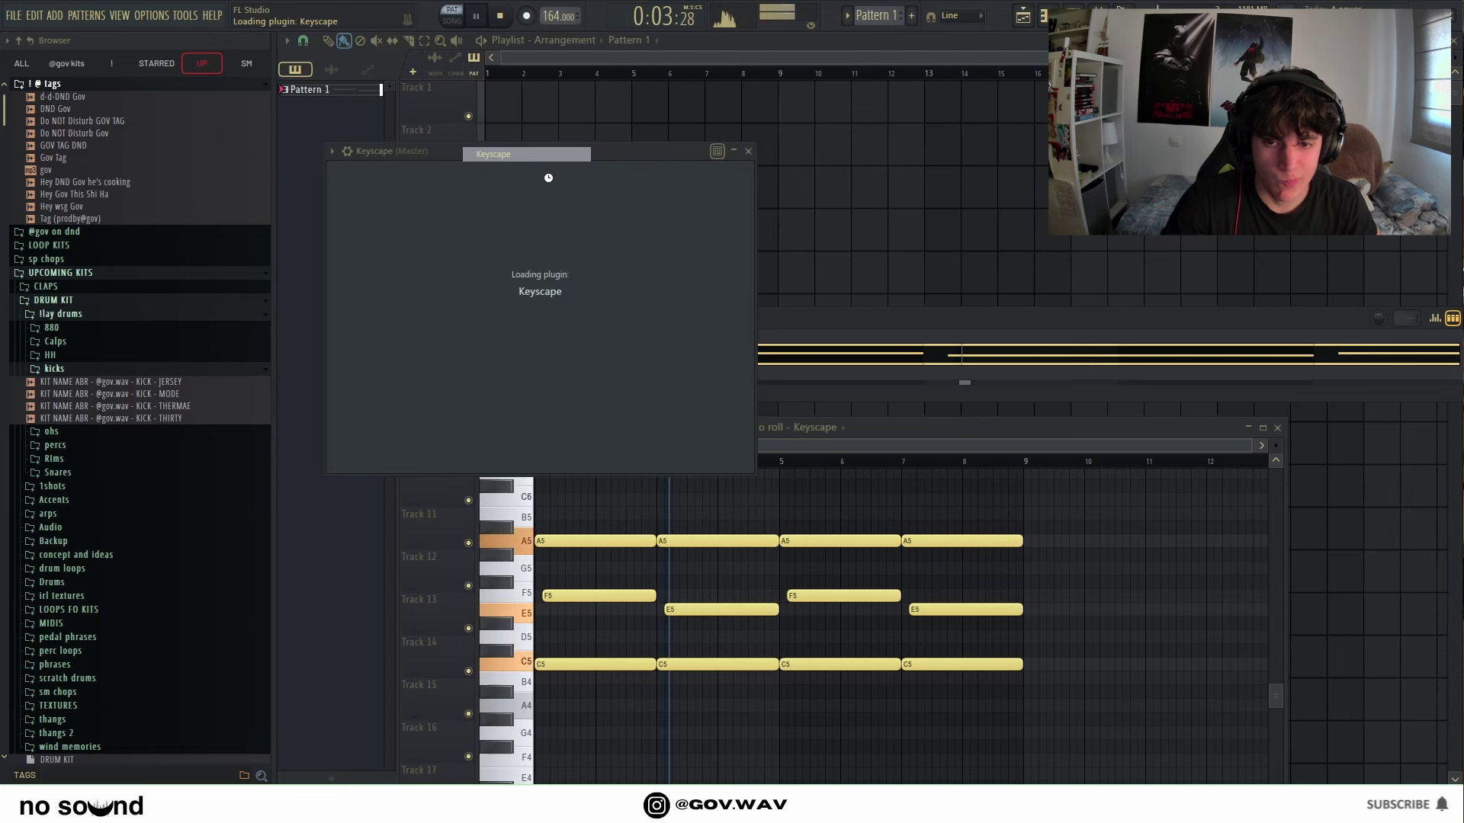
drag(707, 102, 713, 98)
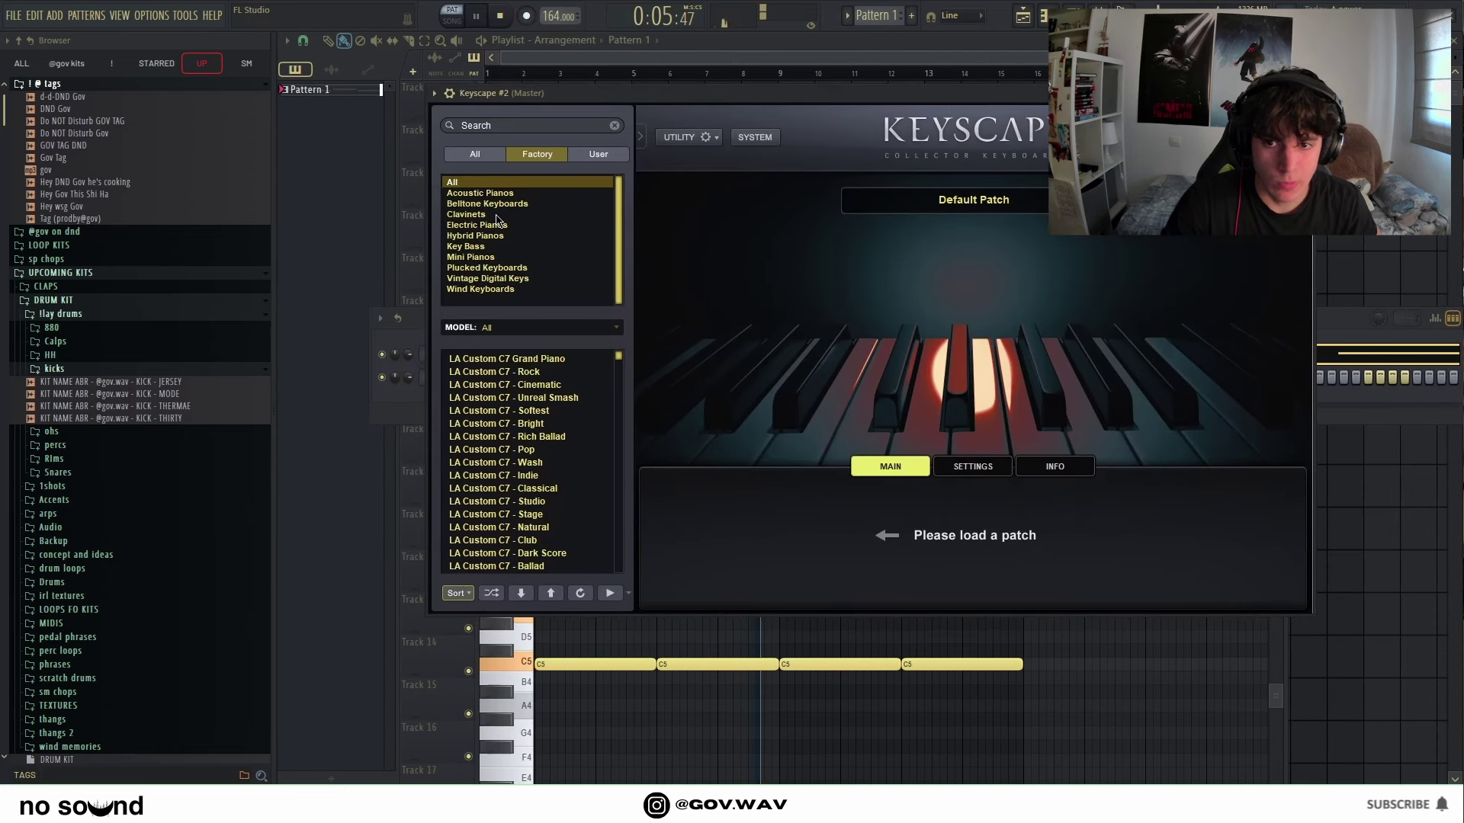
click(496, 224)
click(491, 593)
click(508, 502)
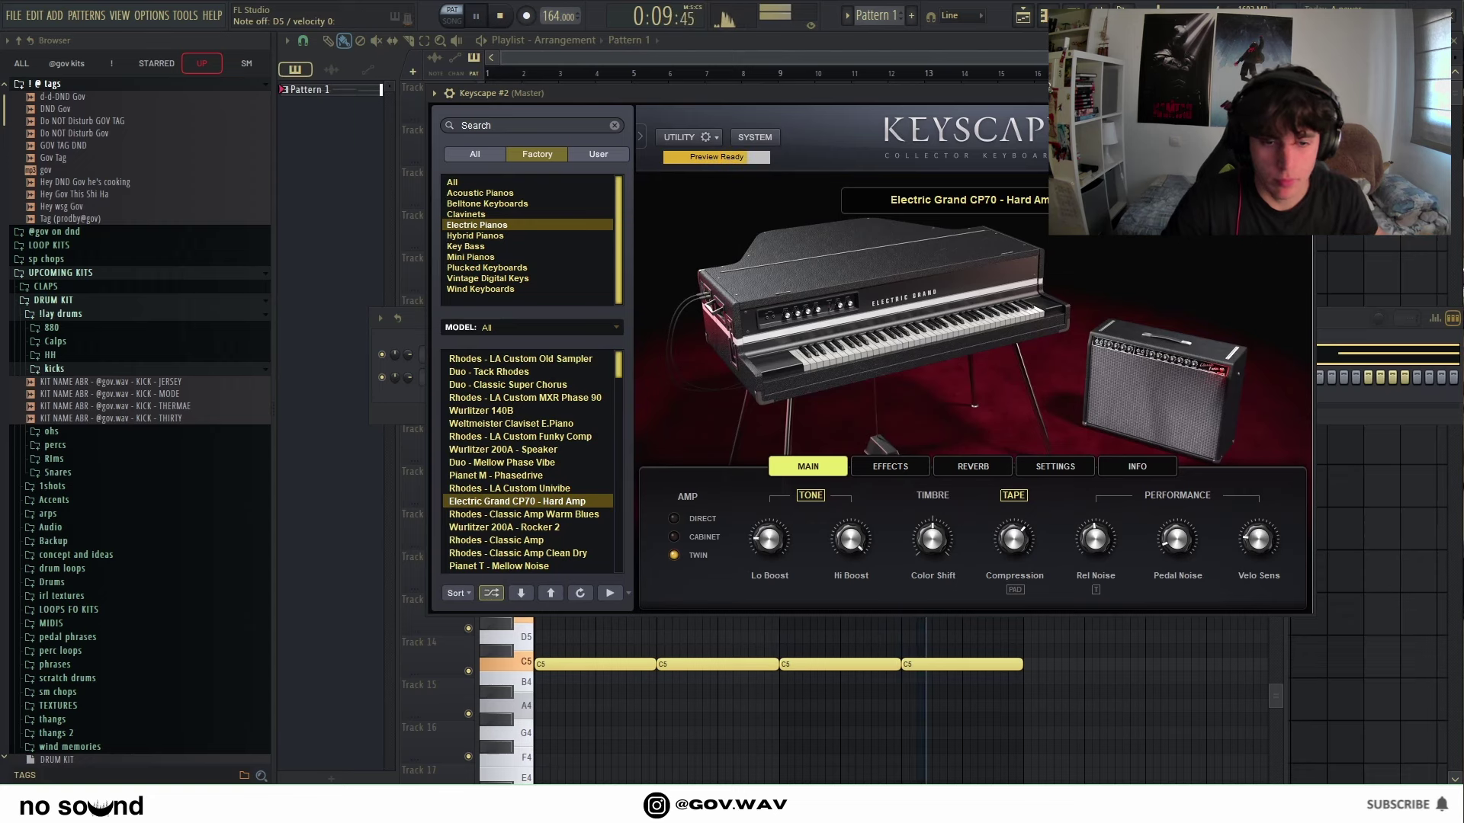
key(Escape)
Step: Place a short C5-F5-A5 chord stab at bar 2 in the second Keyscape's piano roll and copy it within that bar
right_click(483, 383)
click(518, 376)
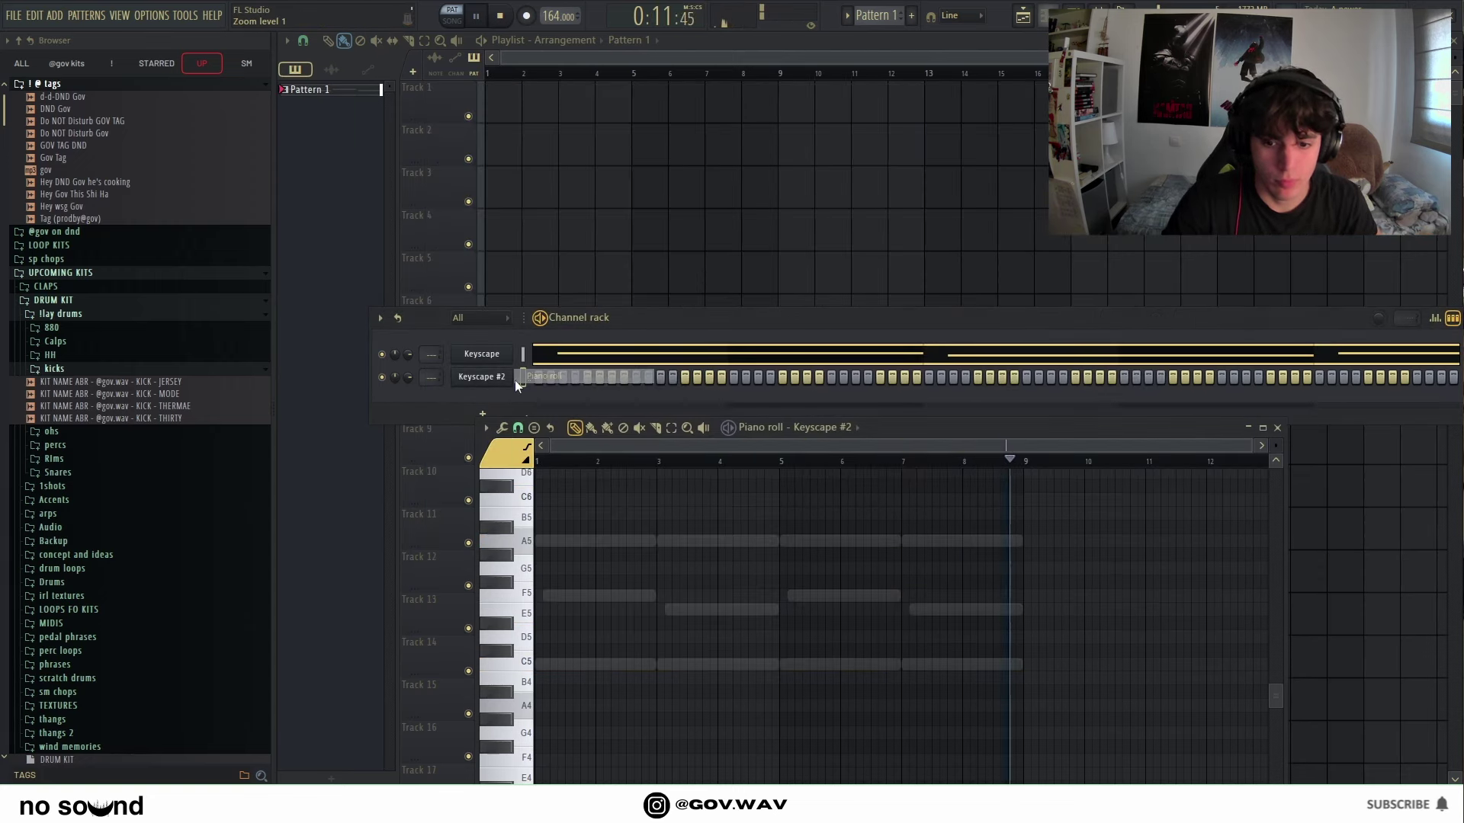
scroll(547, 666, up, 2)
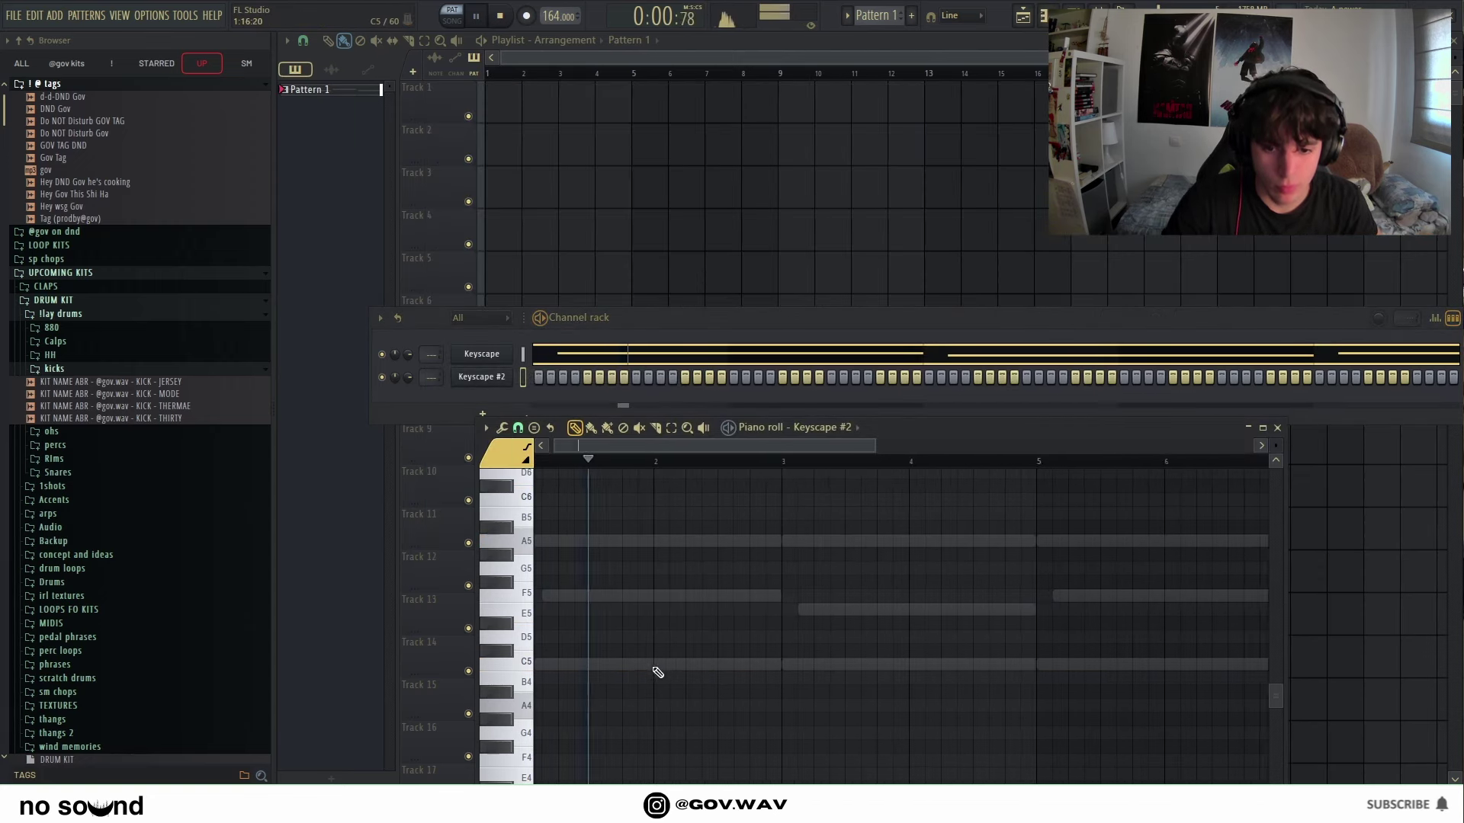
click(666, 663)
click(667, 540)
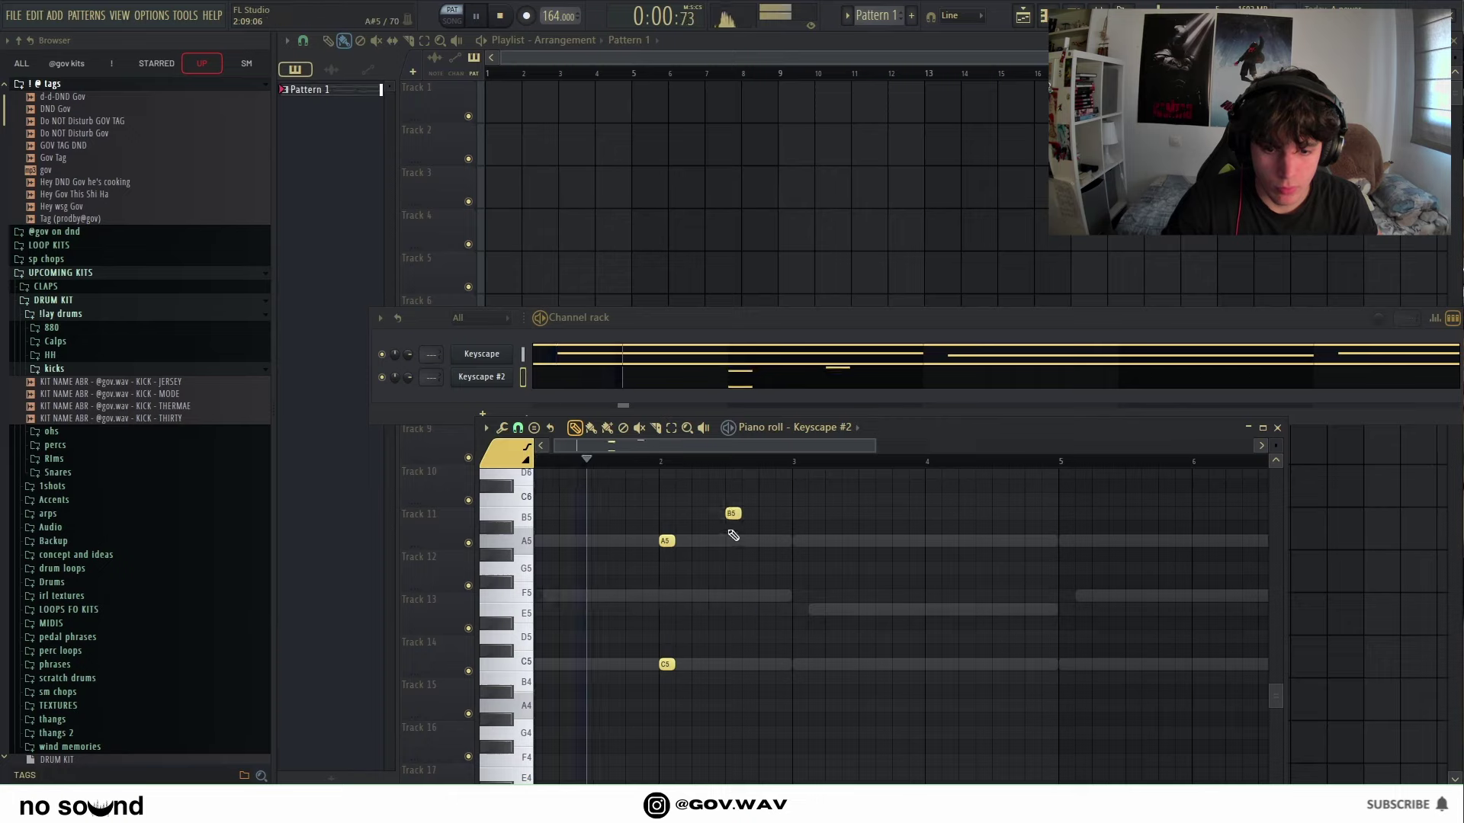
click(666, 595)
drag(656, 492, 739, 712)
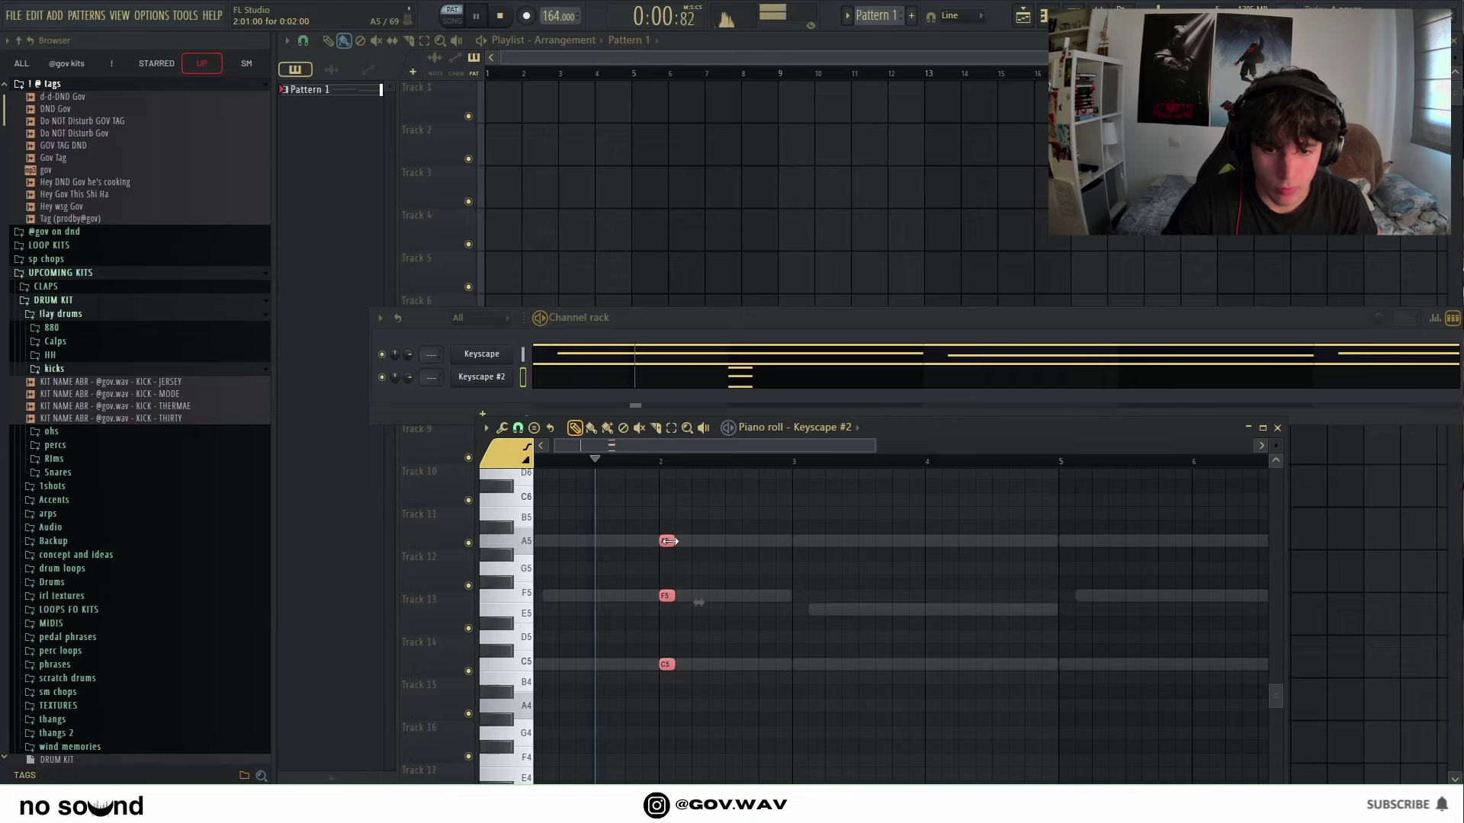
drag(676, 541, 733, 541)
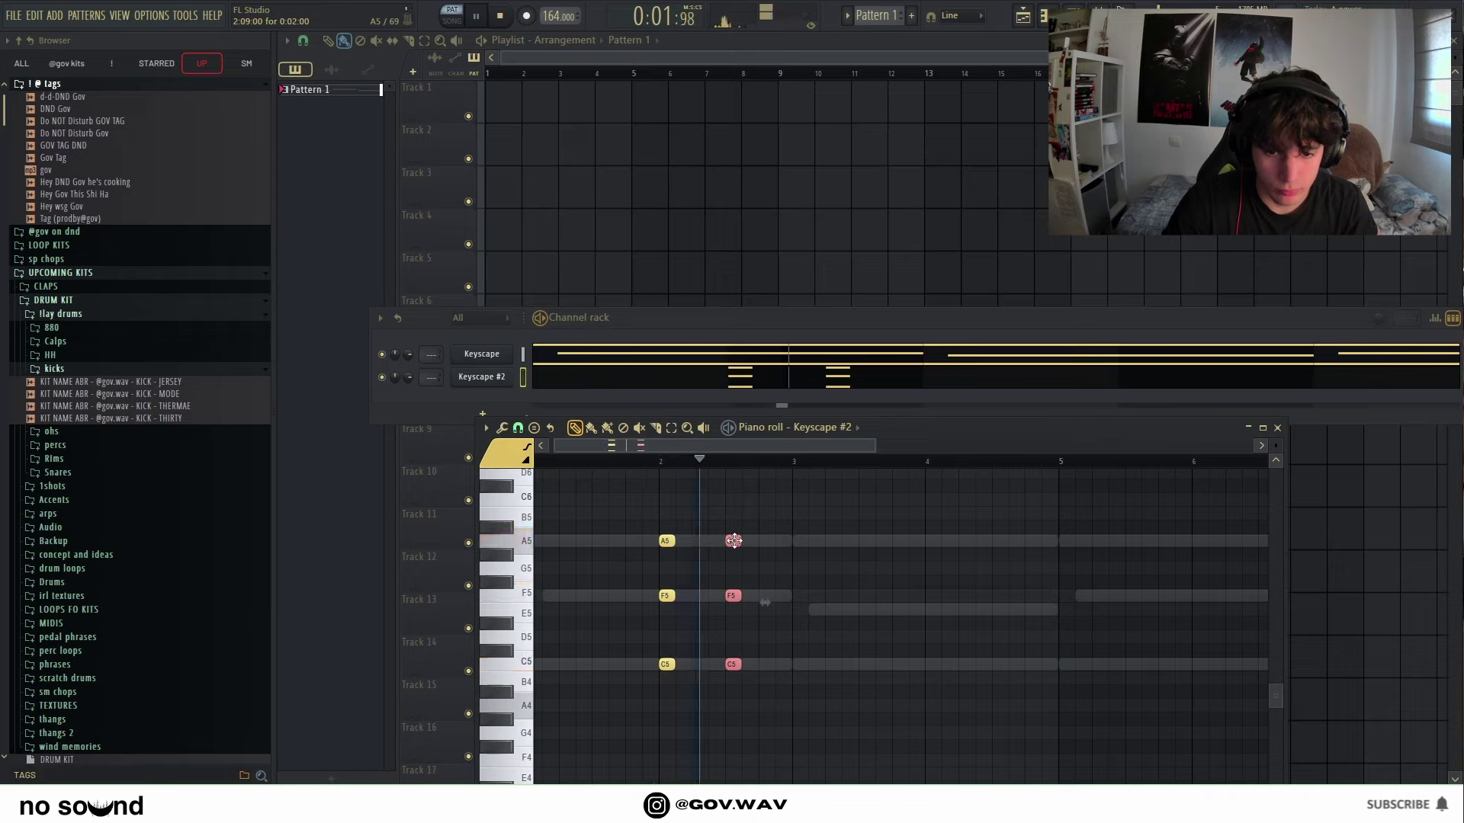
Step: Copy the pair of stabs to bar 4 with the middle notes lowered to E5, and duplicate the four-bar pattern
drag(734, 540, 795, 543)
key(ctrl+a)
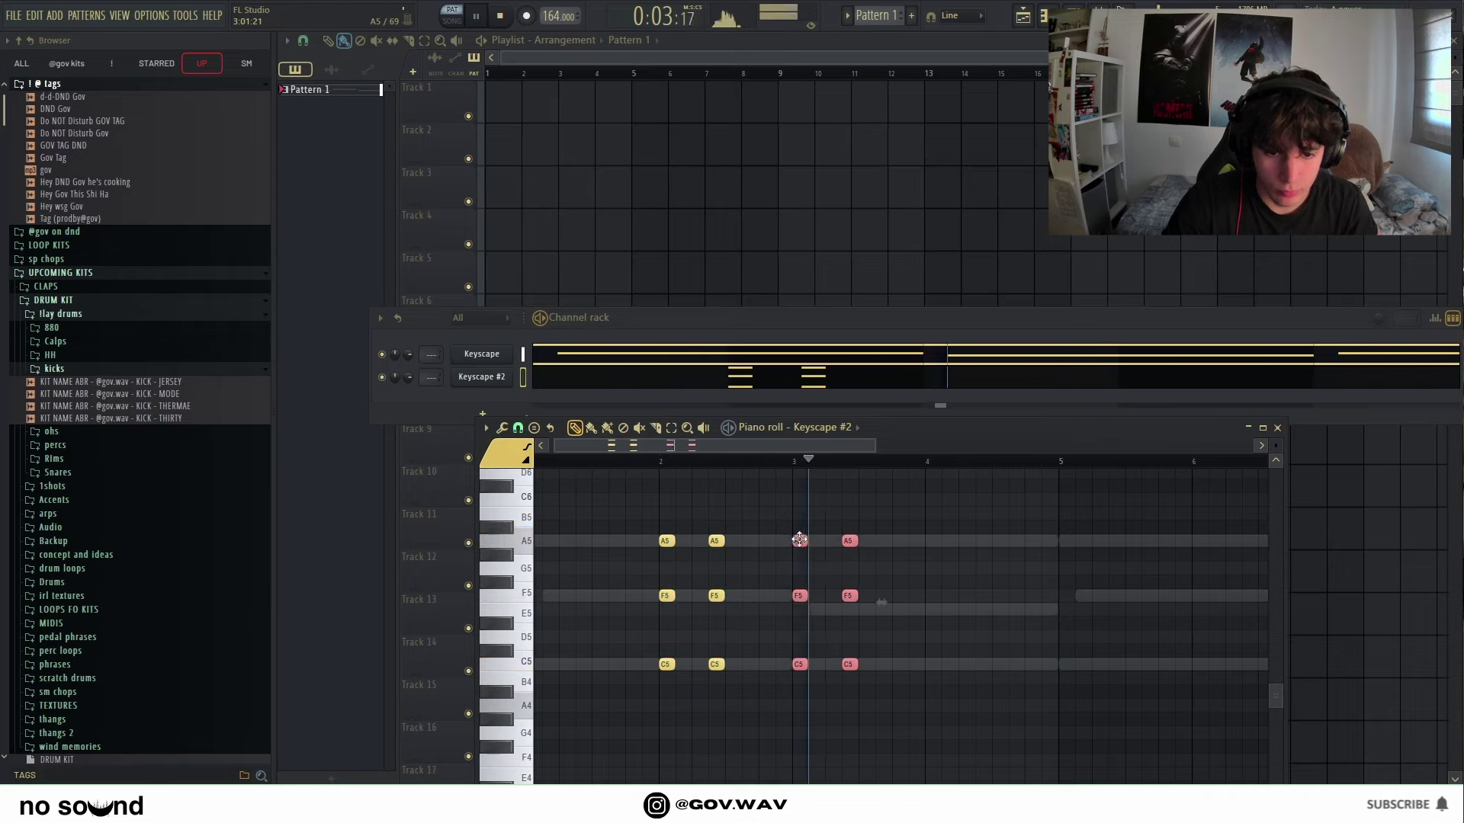
drag(899, 600, 802, 595)
drag(931, 693, 931, 543)
scroll(857, 552, down, 1)
scroll(857, 552, down, 1)
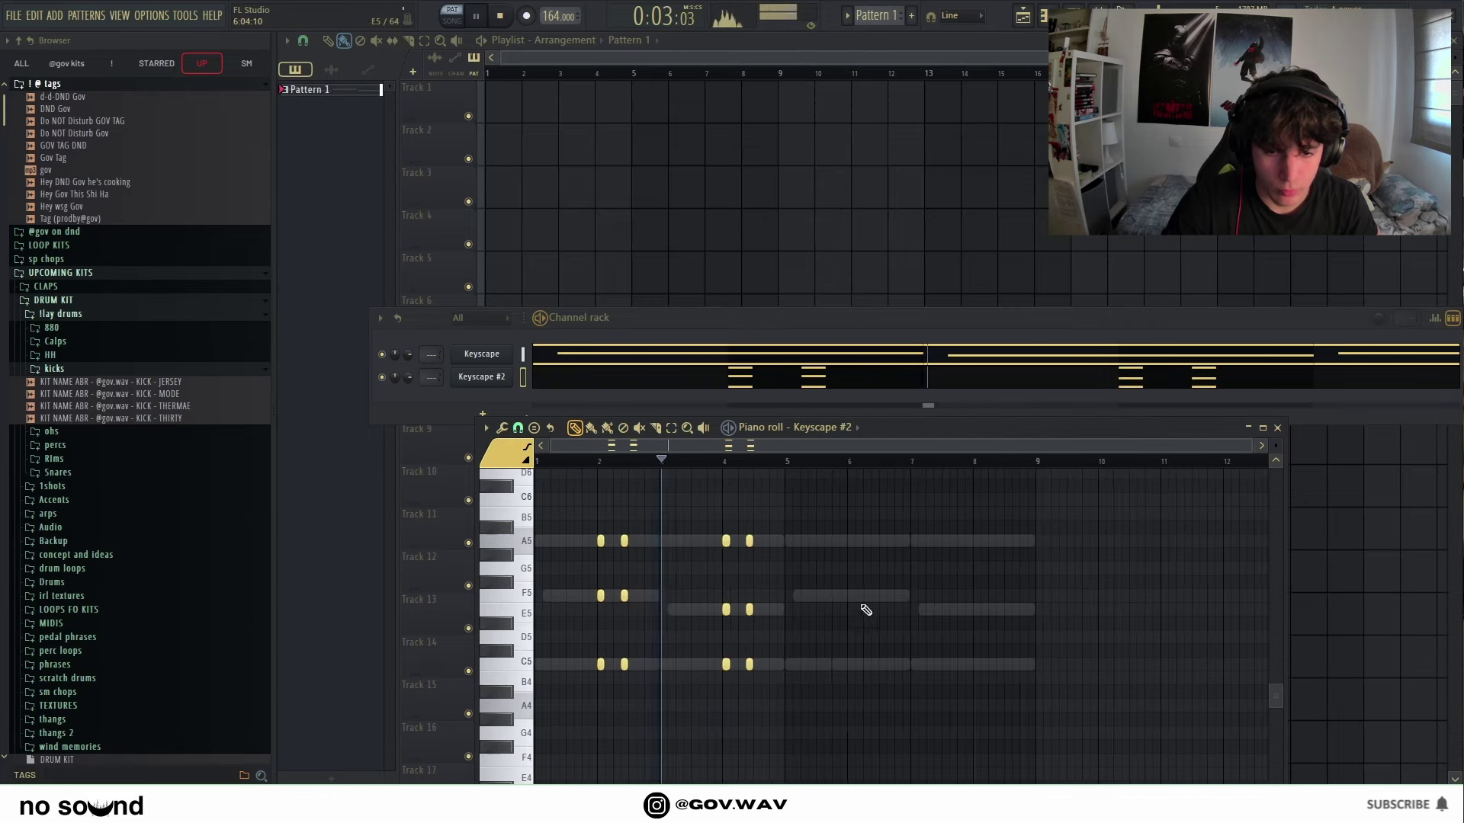
key(ctrl+a)
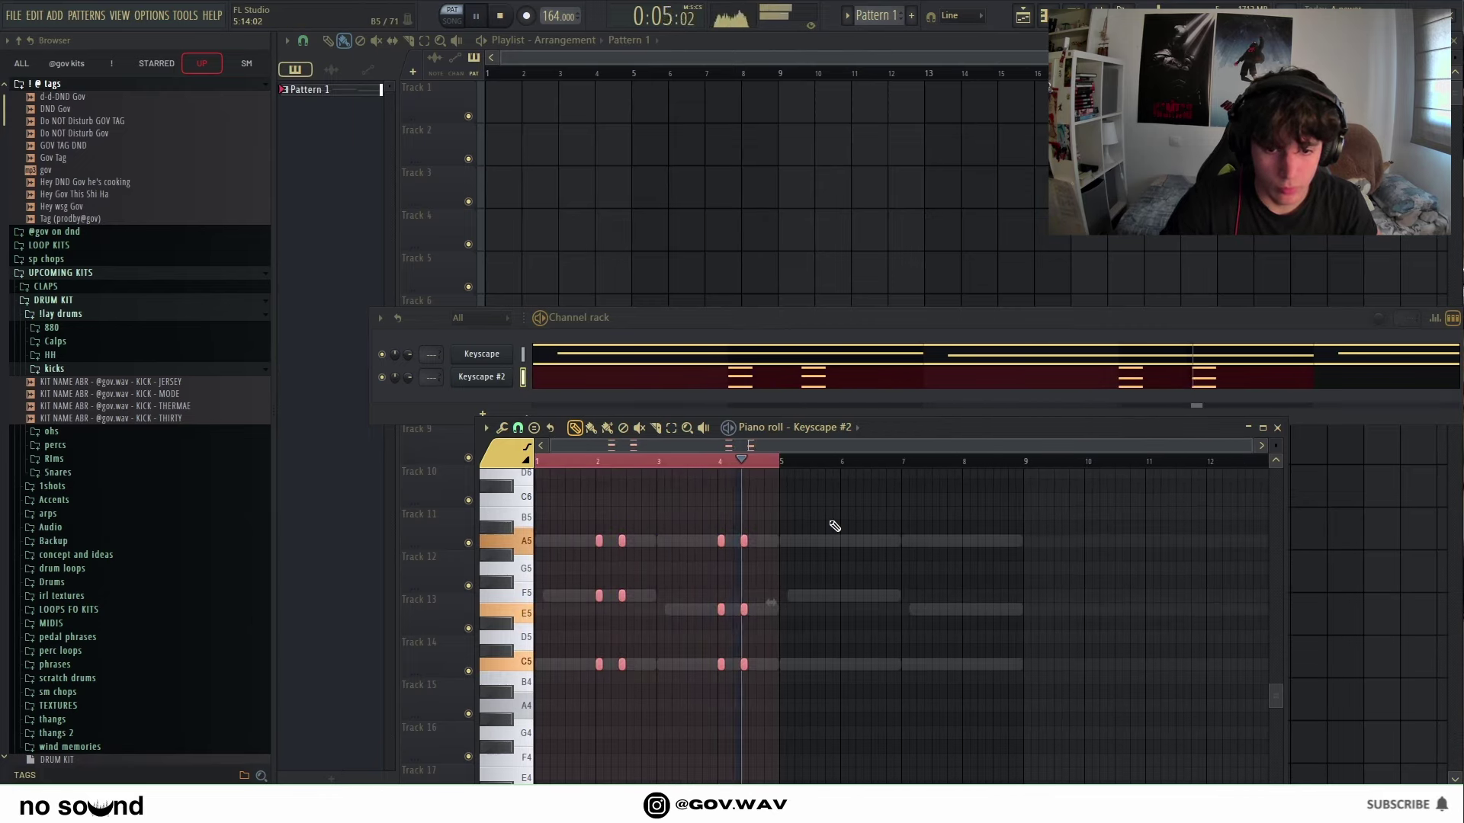
key(ctrl+b)
key(ctrl+d)
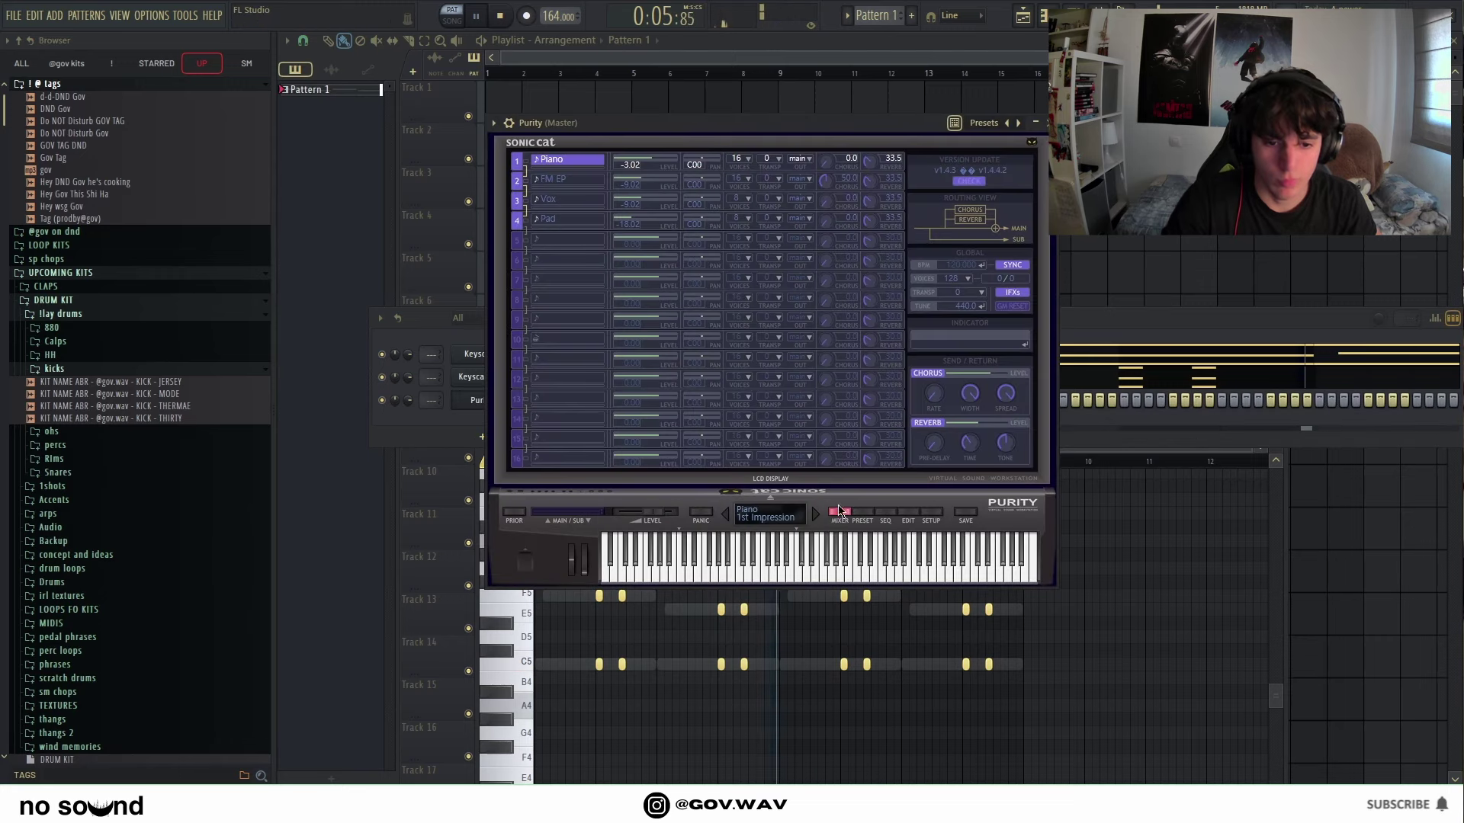
Step: Load the PD Sphere Pad preset in the Purity channel and dismiss the plugin window
click(865, 516)
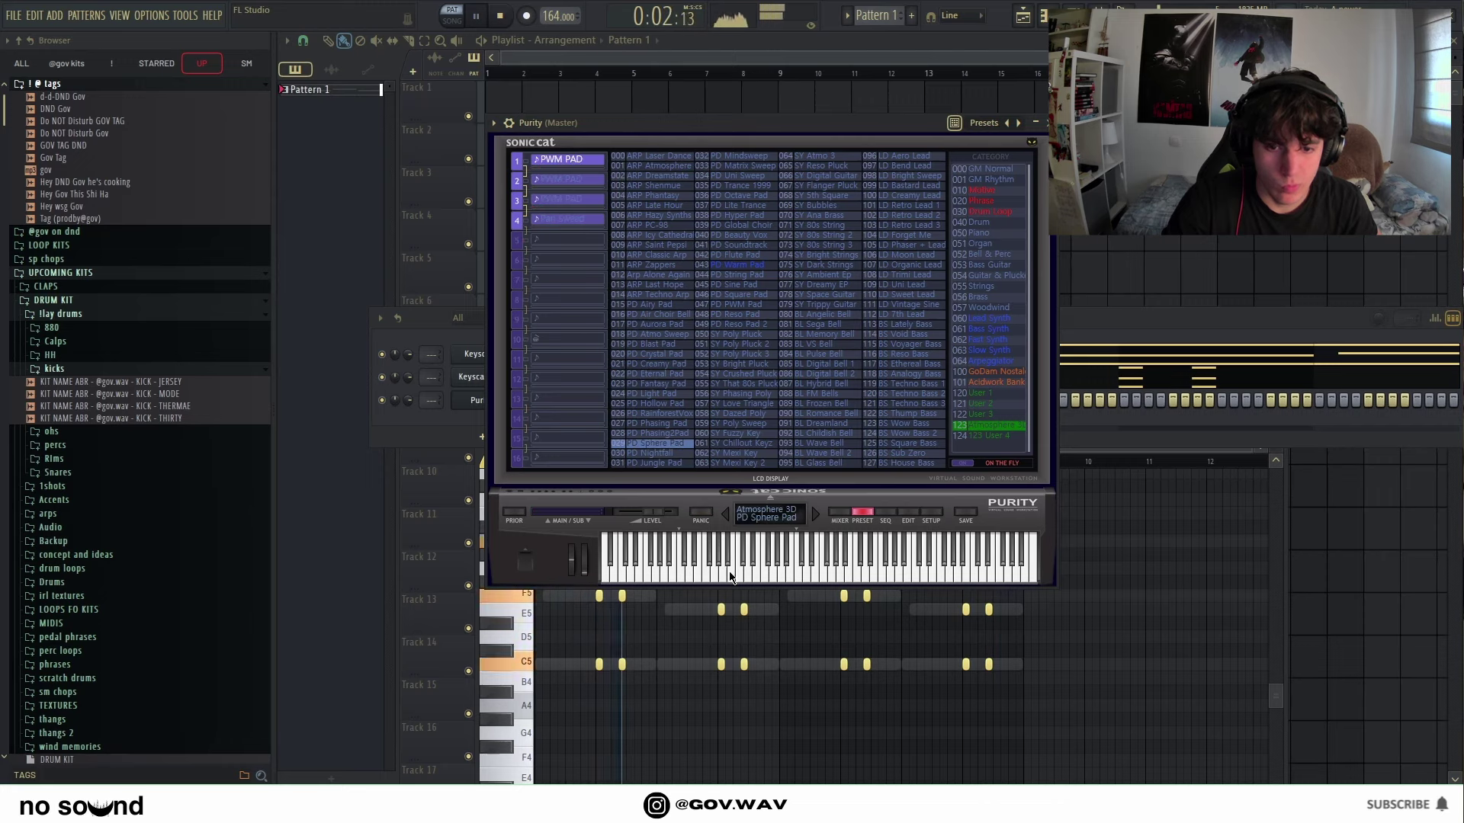
click(1035, 123)
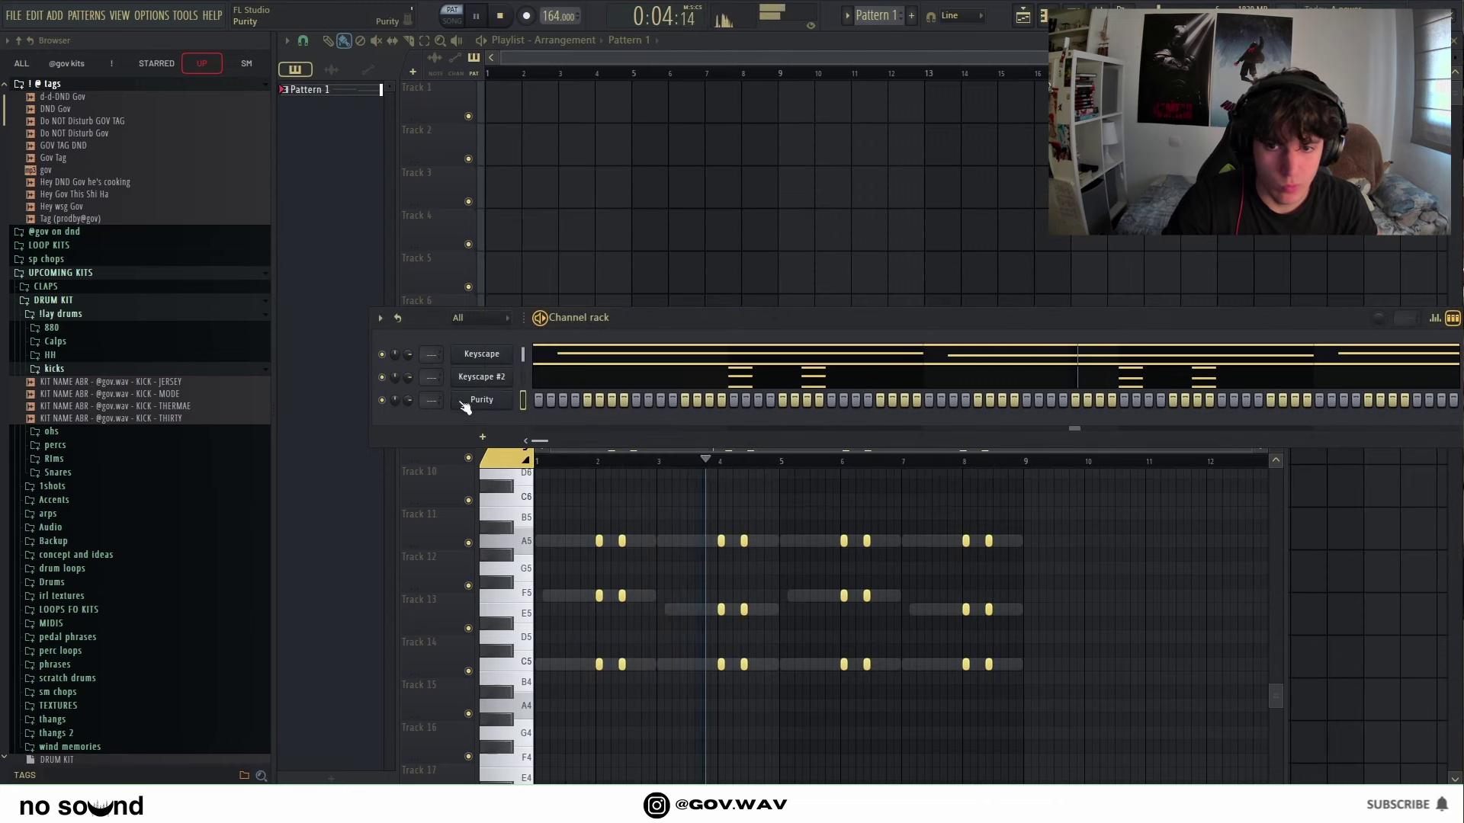
Step: Draw a two-bar C5-F5-A5 chord at bar 1 in Purity's piano roll
right_click(531, 400)
click(549, 393)
click(538, 663)
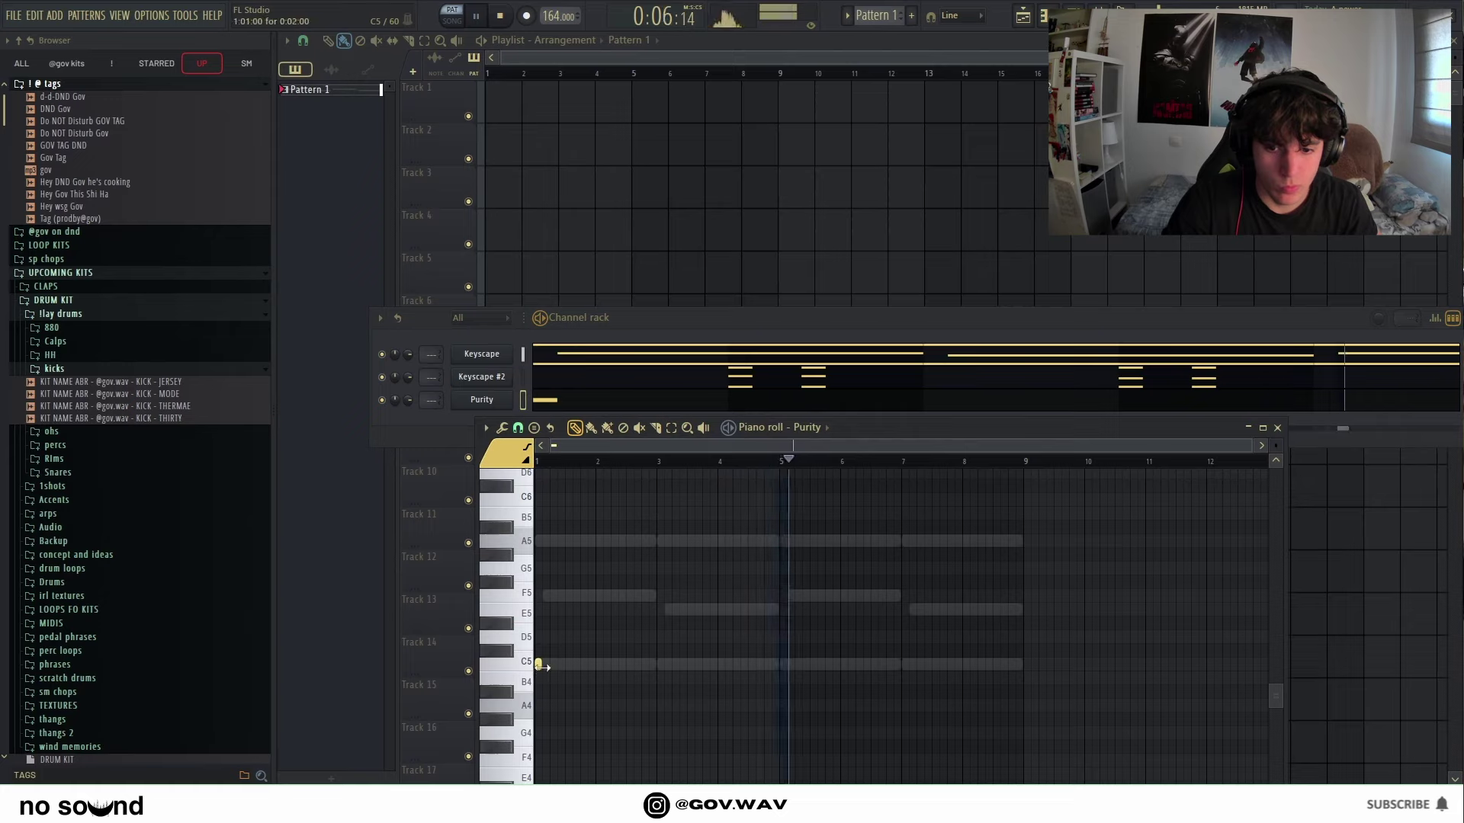
drag(557, 610, 556, 595)
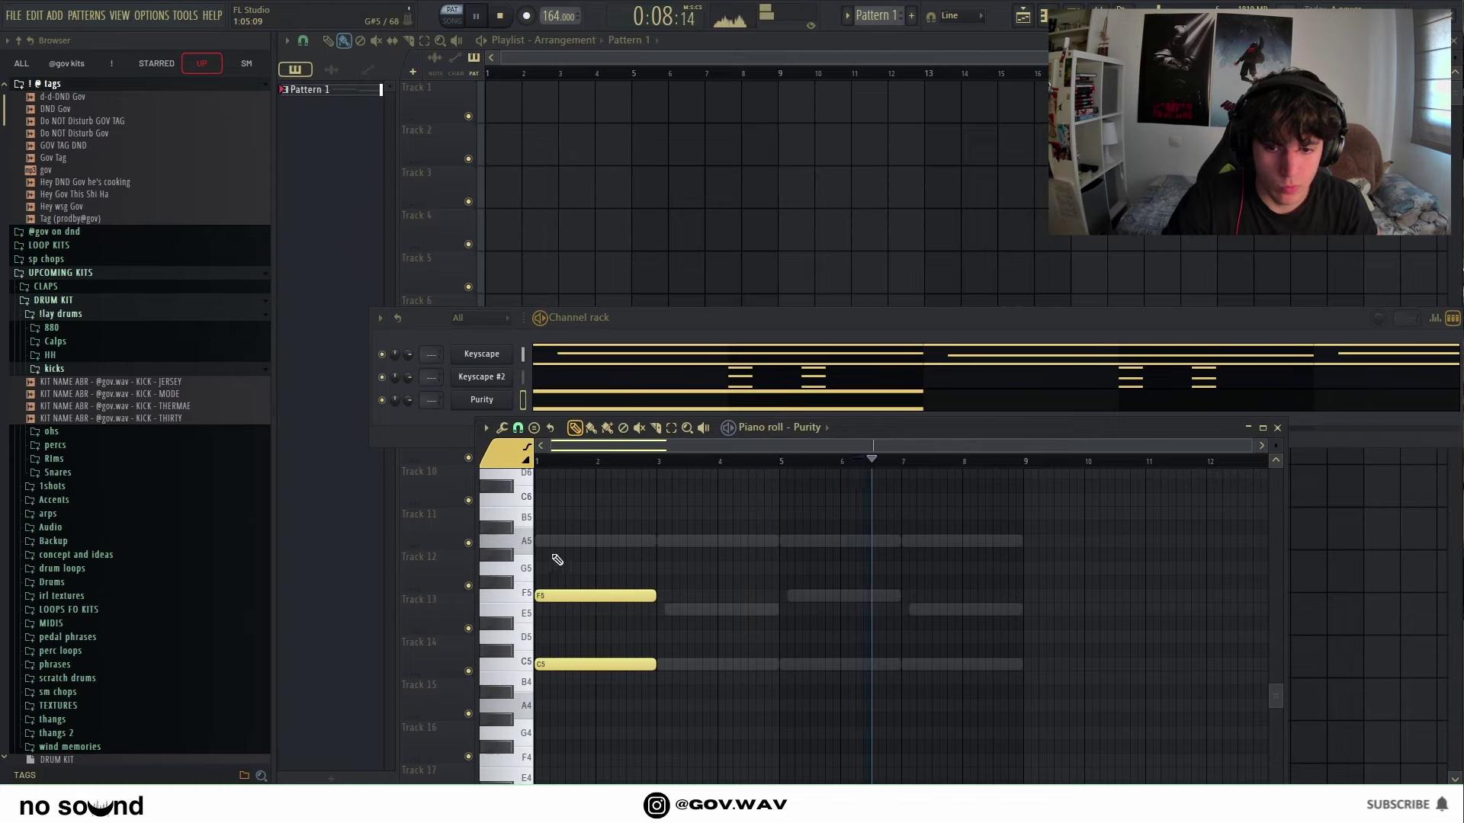
click(556, 541)
Step: Repeat the Purity chord with its F5 lowered to E5, and duplicate the two-chord progression to eight bars
key(ctrl+b)
click(679, 605)
drag(680, 597, 680, 610)
key(ctrl+b)
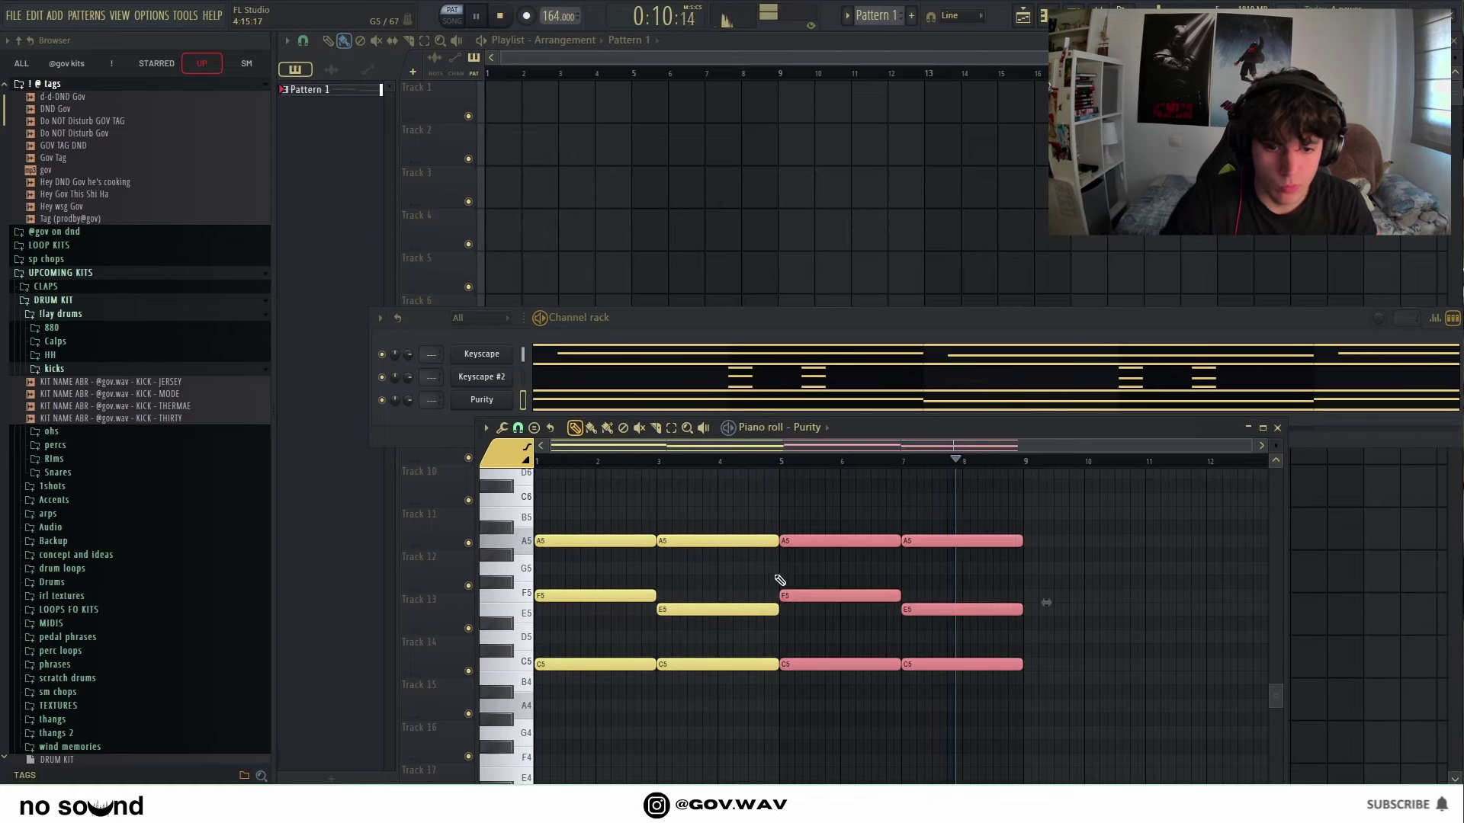
click(746, 507)
Step: Rearrange the channel rack and piano roll, and add a reFX Nexus channel with its window moved below the rack
drag(725, 310, 735, 172)
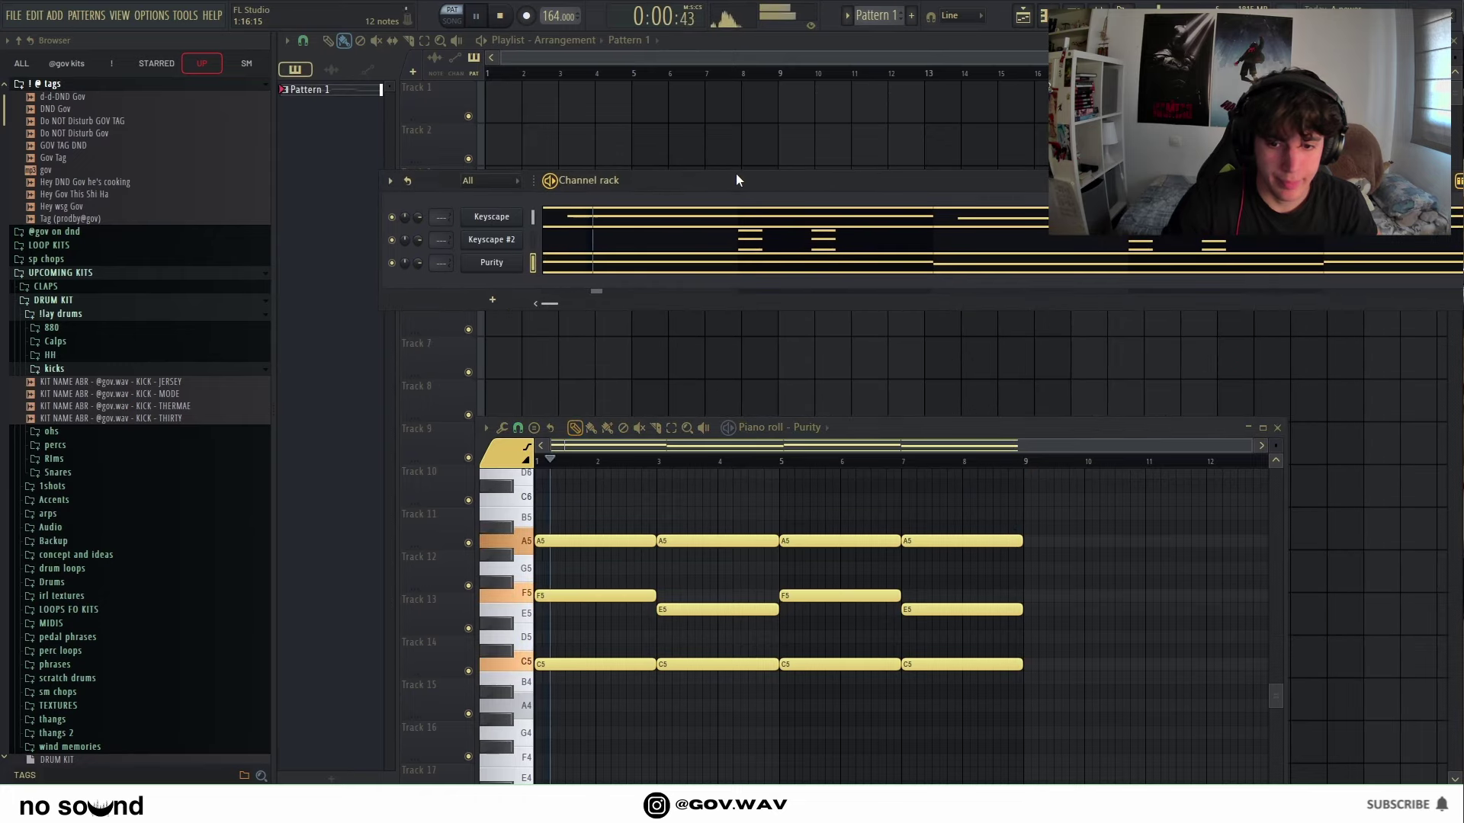
drag(771, 427, 895, 225)
click(492, 301)
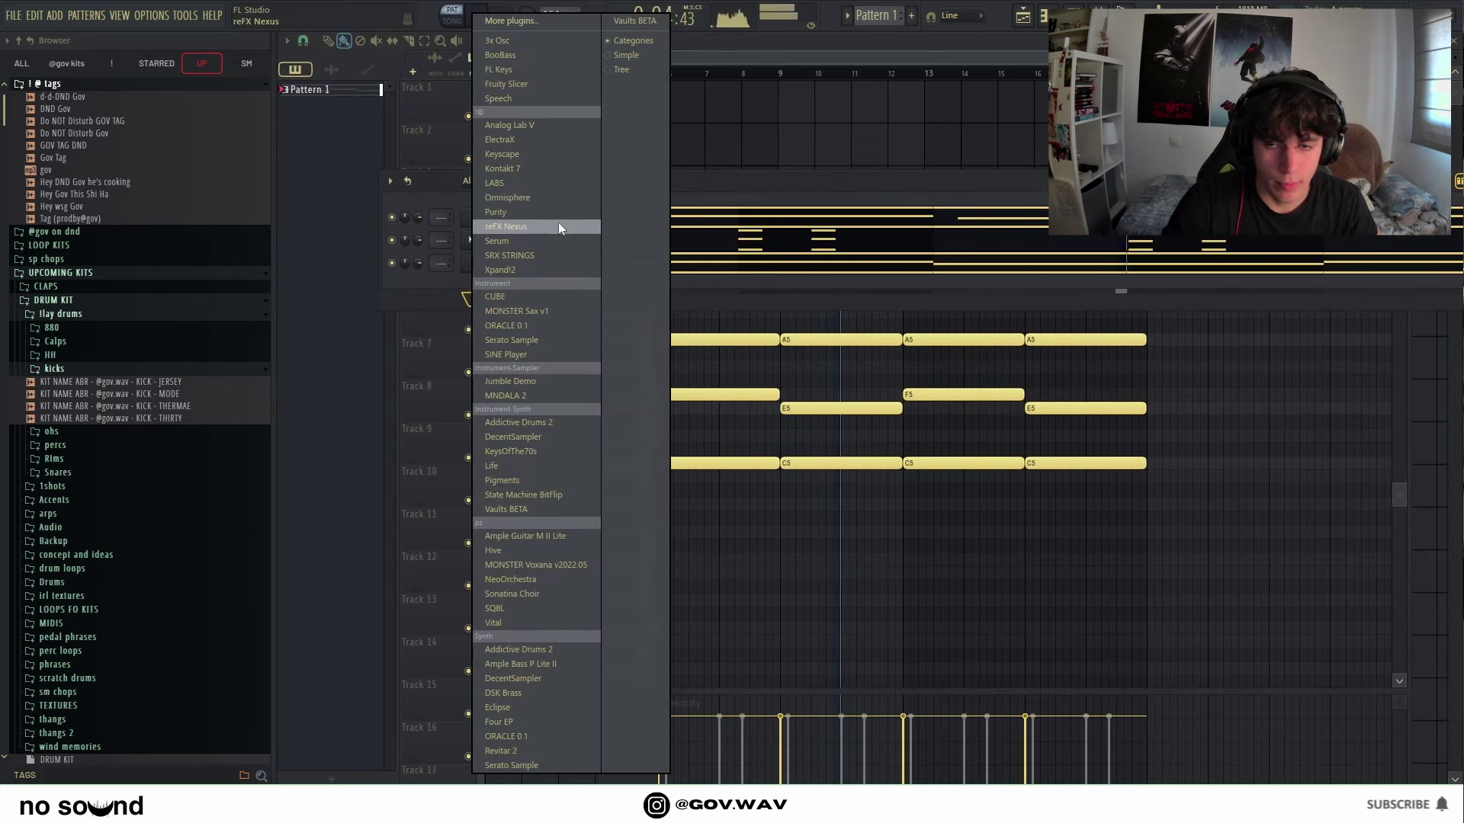
click(558, 227)
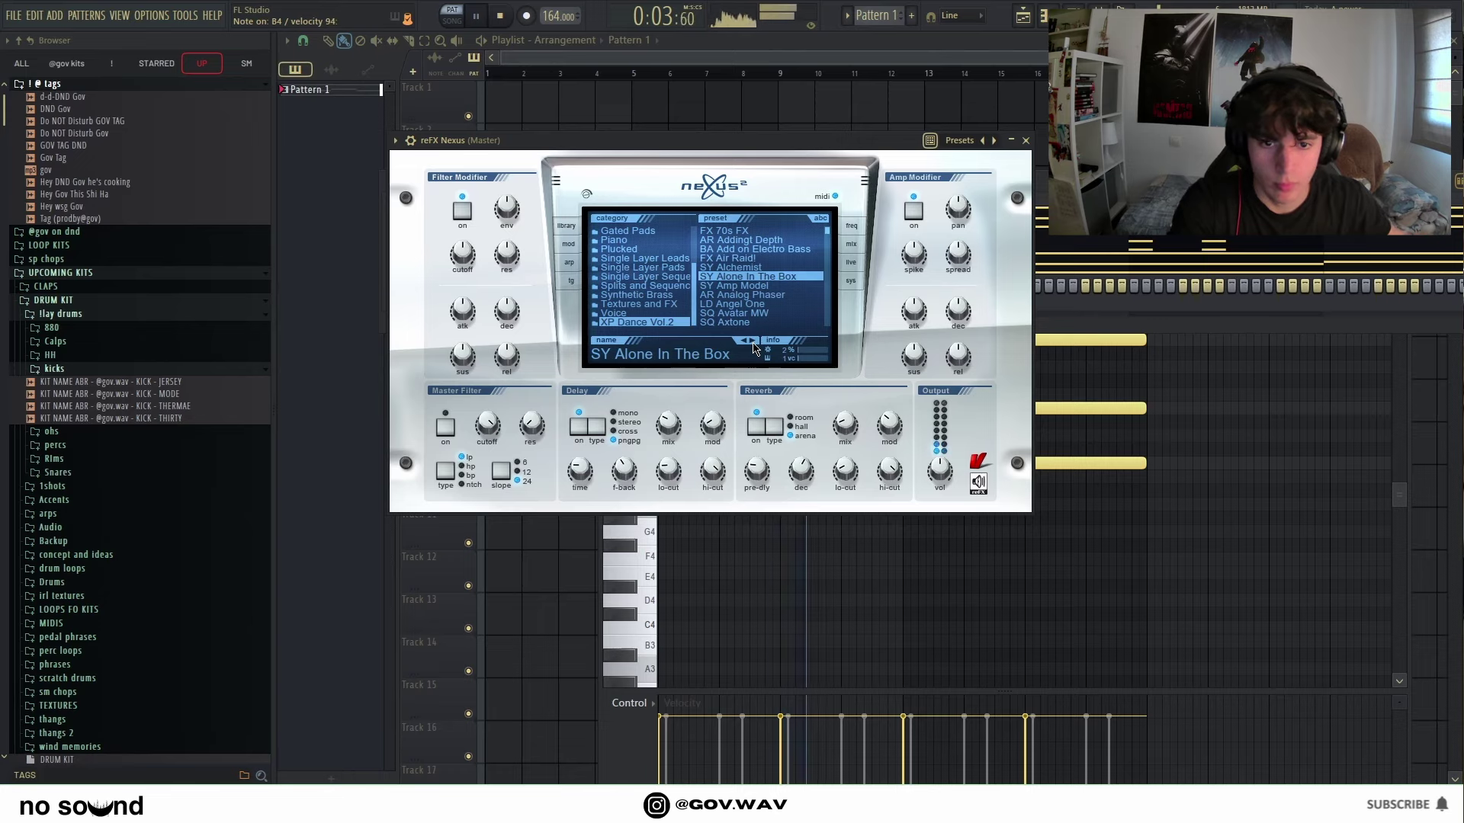
drag(732, 140, 711, 443)
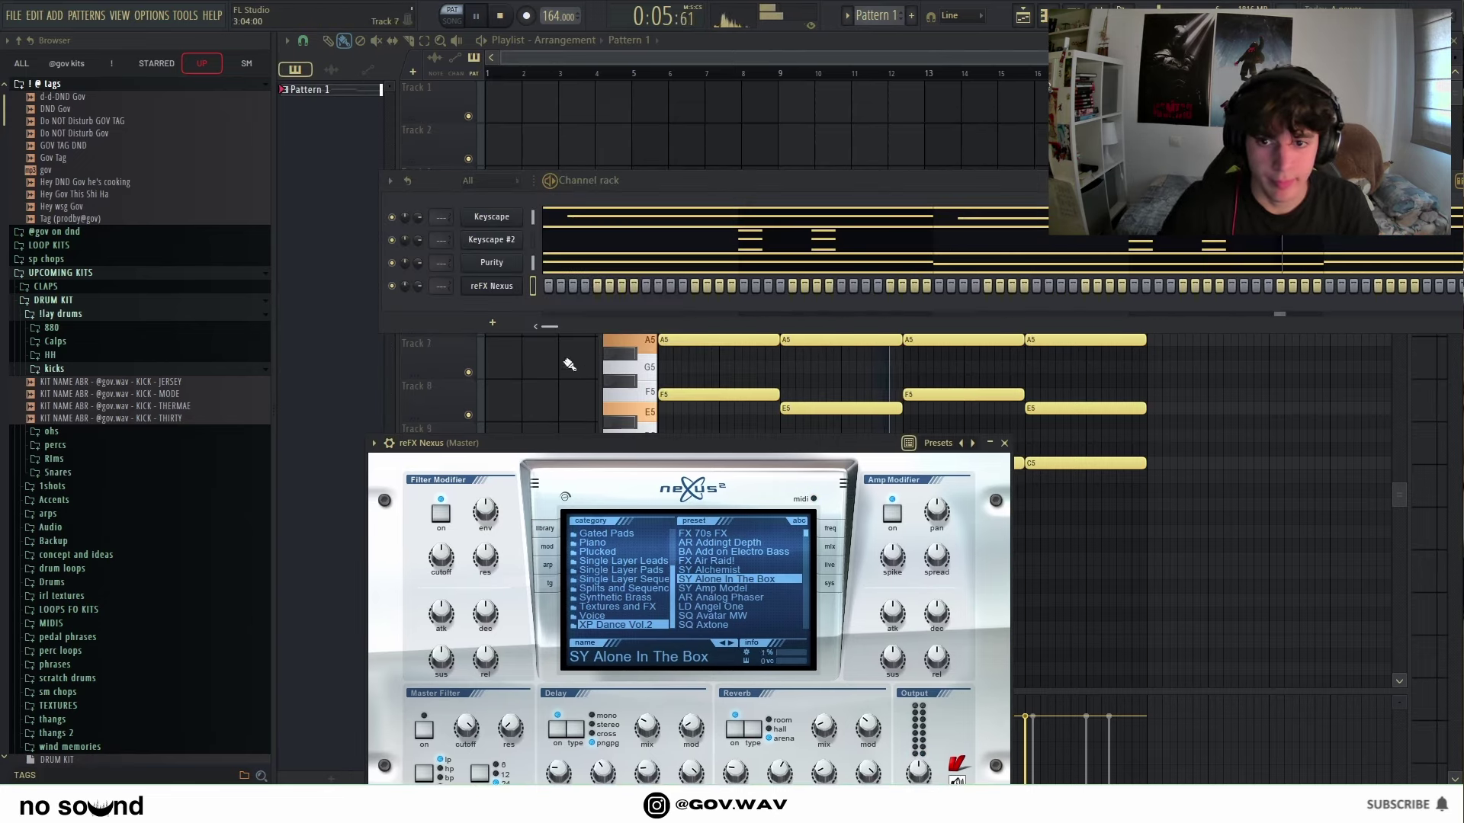
Step: Draw two short A5 notes in the second half of bar 1 in reFX Nexus's piano roll
right_click(503, 286)
click(699, 375)
key(space)
key(space)
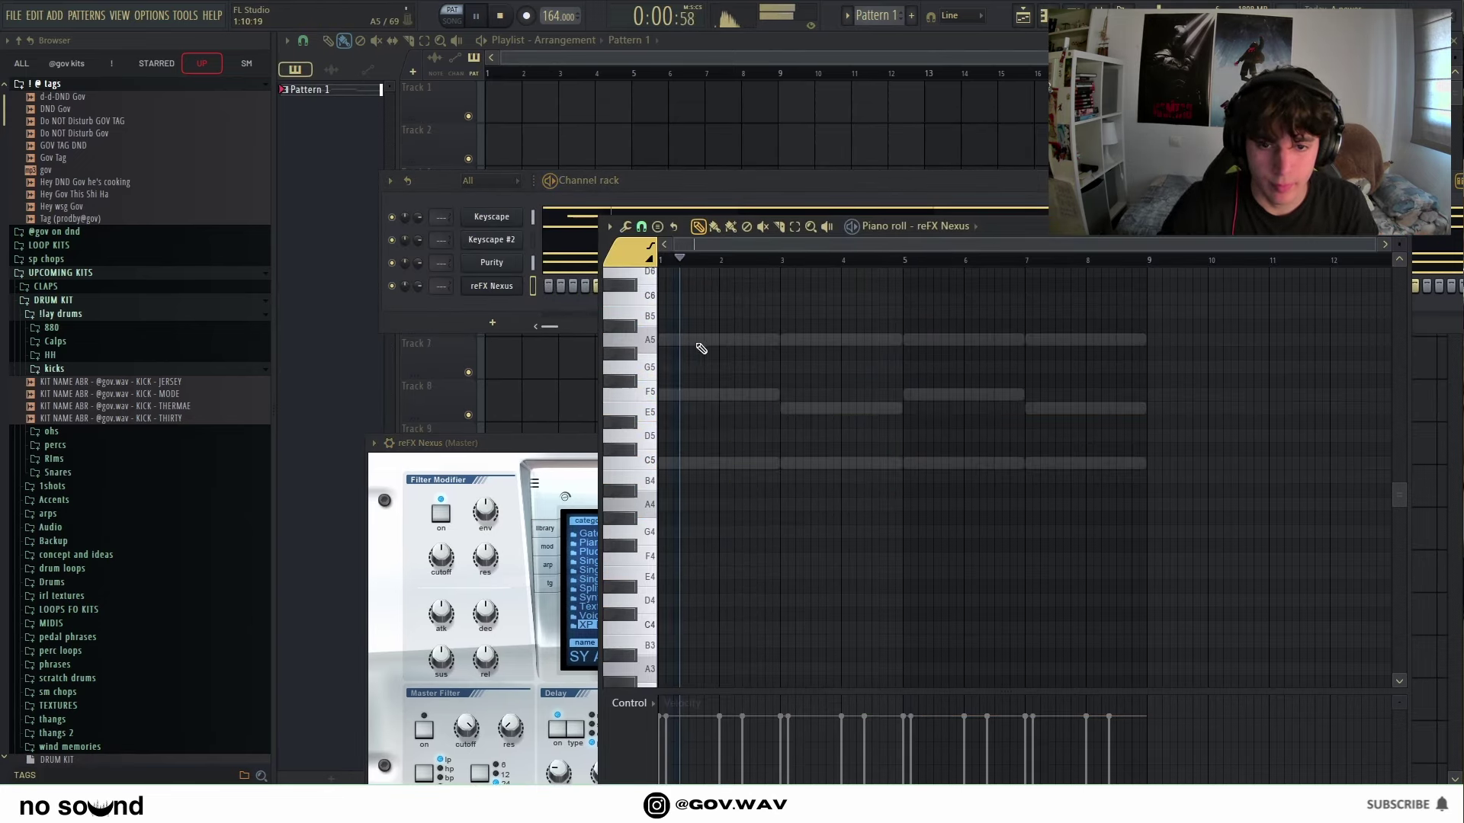
click(696, 342)
key(ctrl+z)
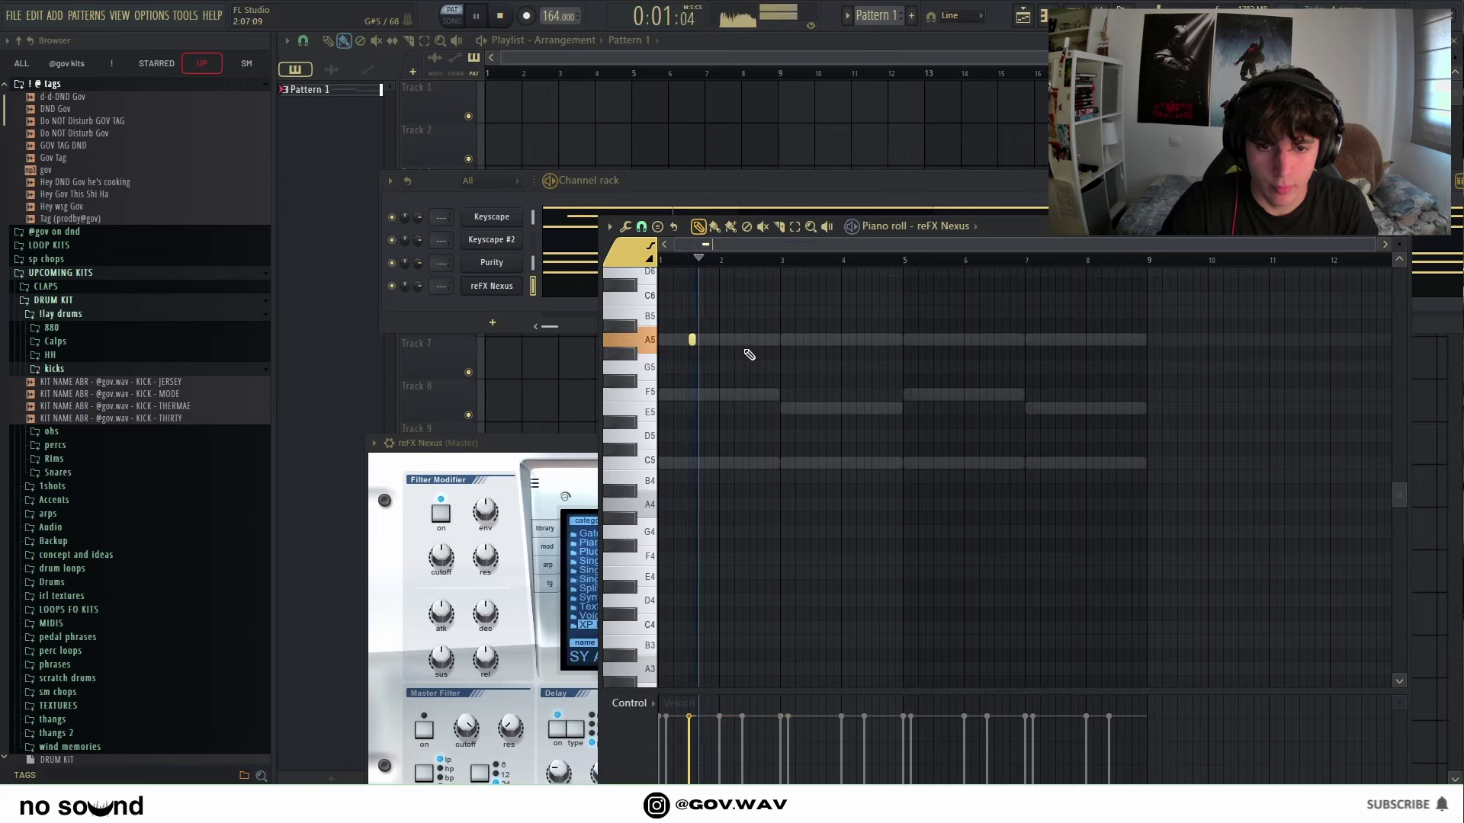
click(714, 341)
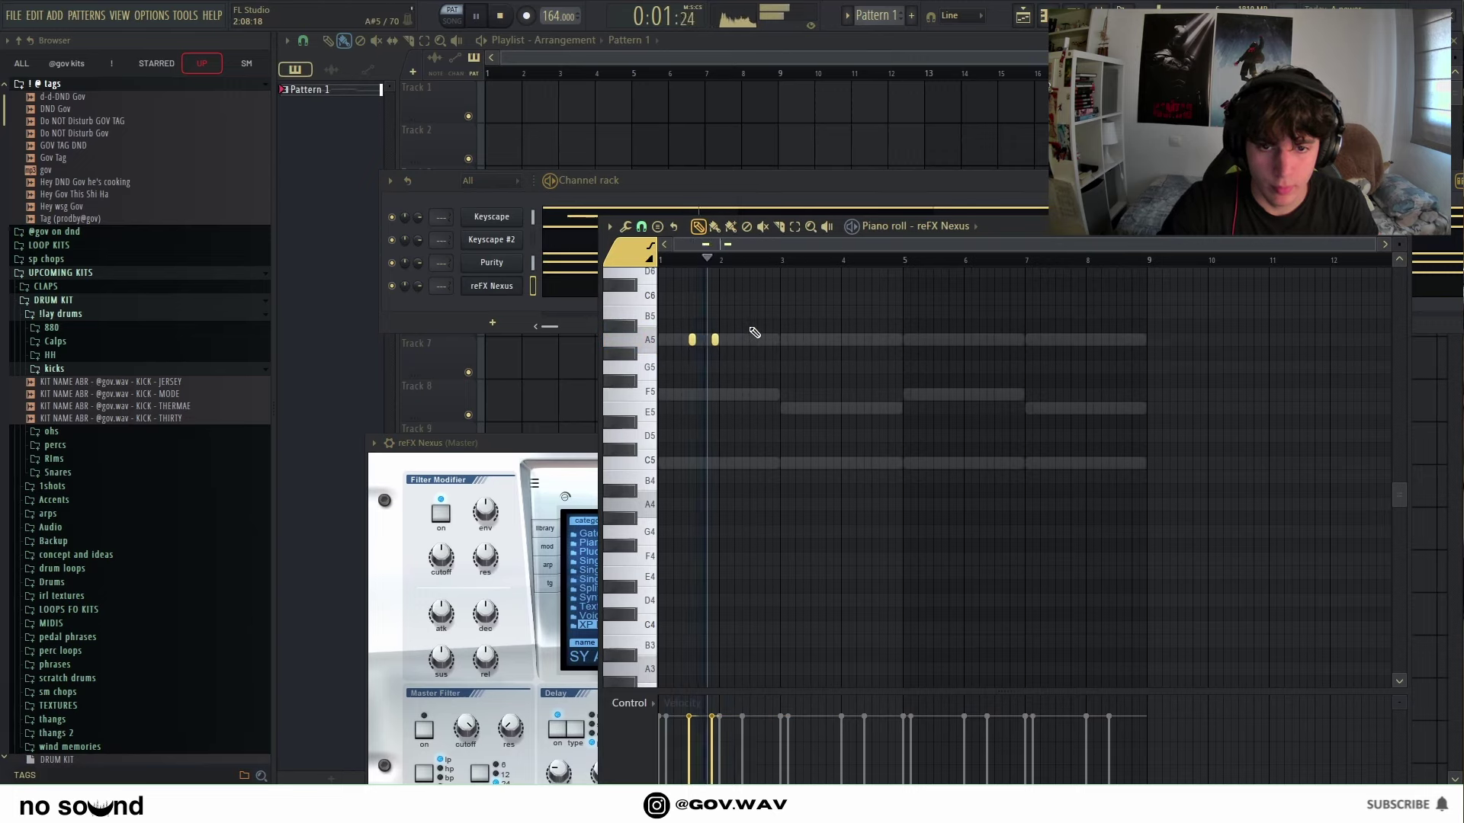
click(784, 462)
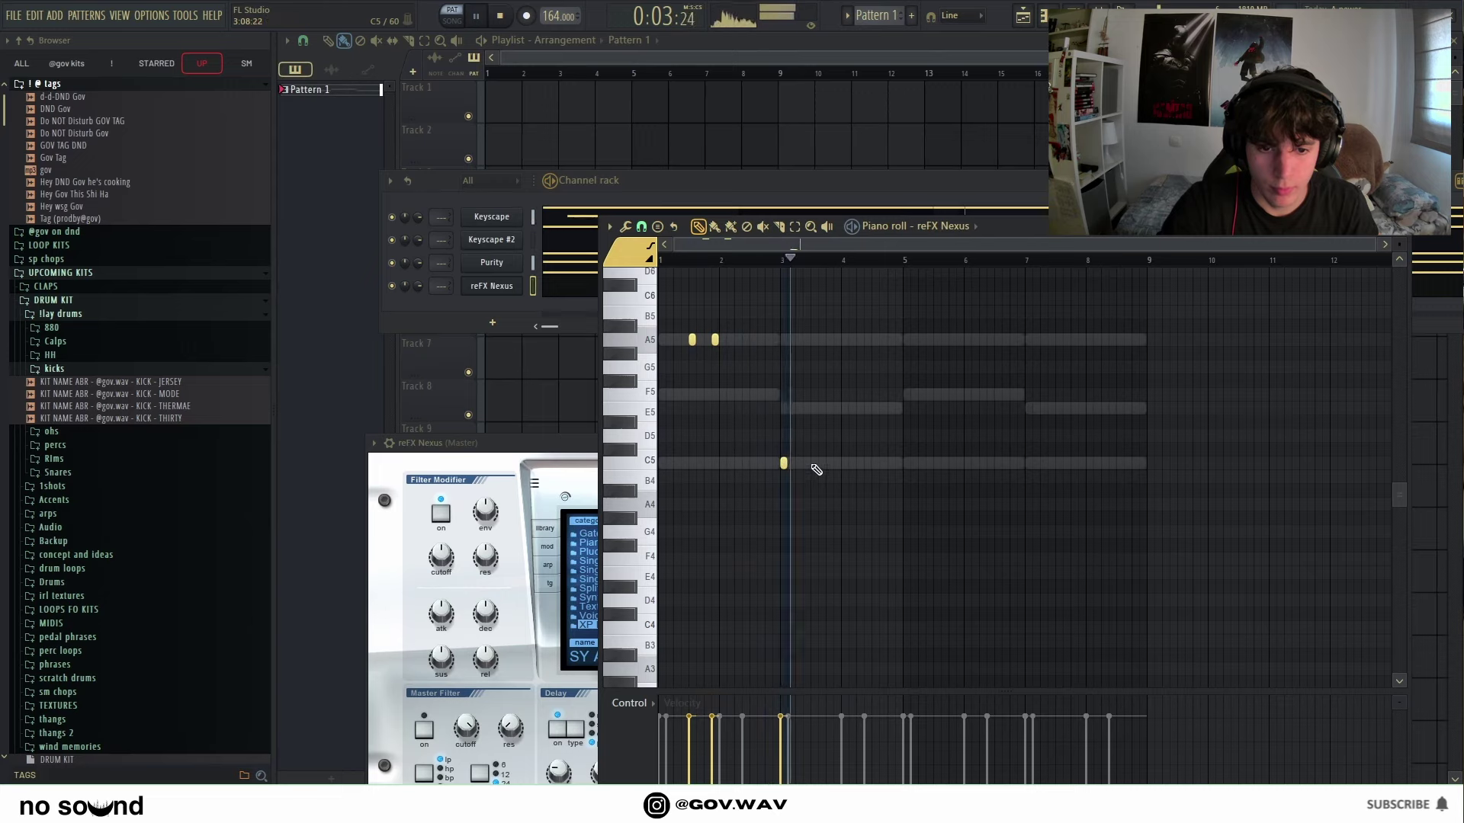
click(814, 462)
right_click(784, 462)
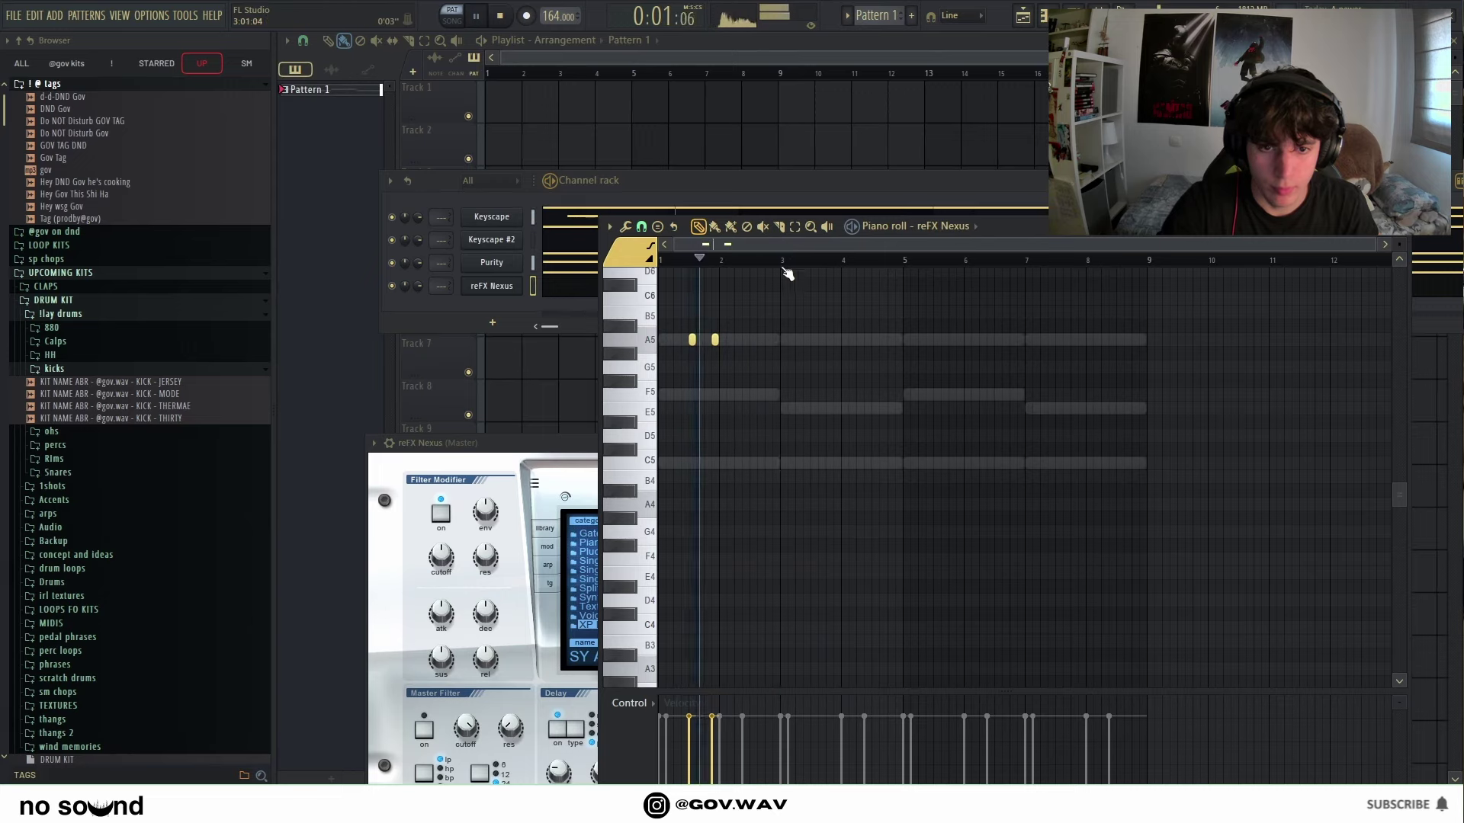
Step: Duplicate the two A5 notes into bar 3 and lower the copies one octave to A4
key(ctrl+a)
key(ctrl+b)
key(ctrl+d)
ctrl+drag(862, 377, 755, 327)
key(ctrl+Down)
key(ctrl+d)
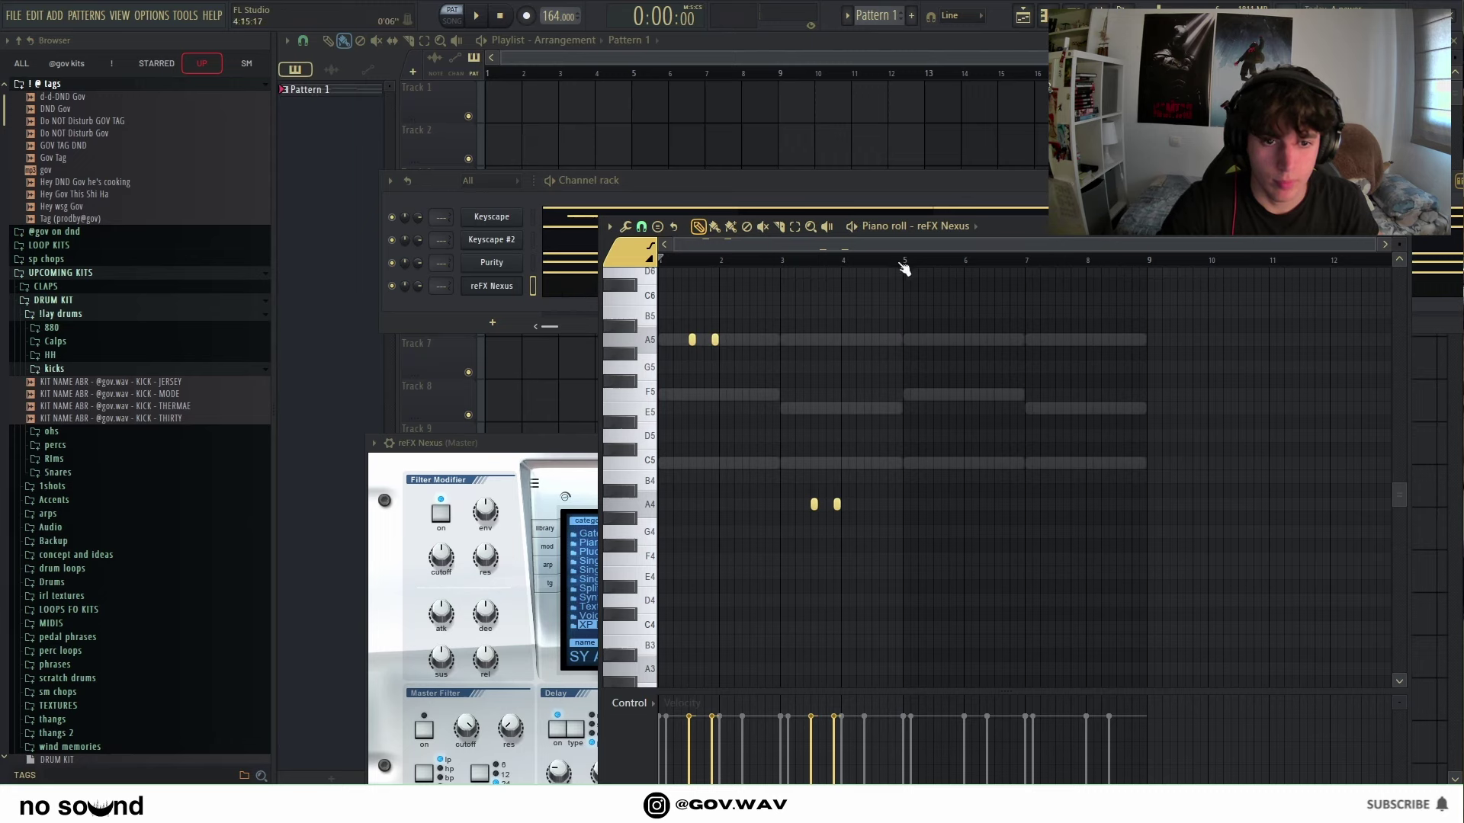
Step: Duplicate the four-bar reFX Nexus phrase to start again at bar 5, and play the pattern
drag(904, 267, 660, 261)
key(ctrl+b)
key(ctrl+d)
key(space)
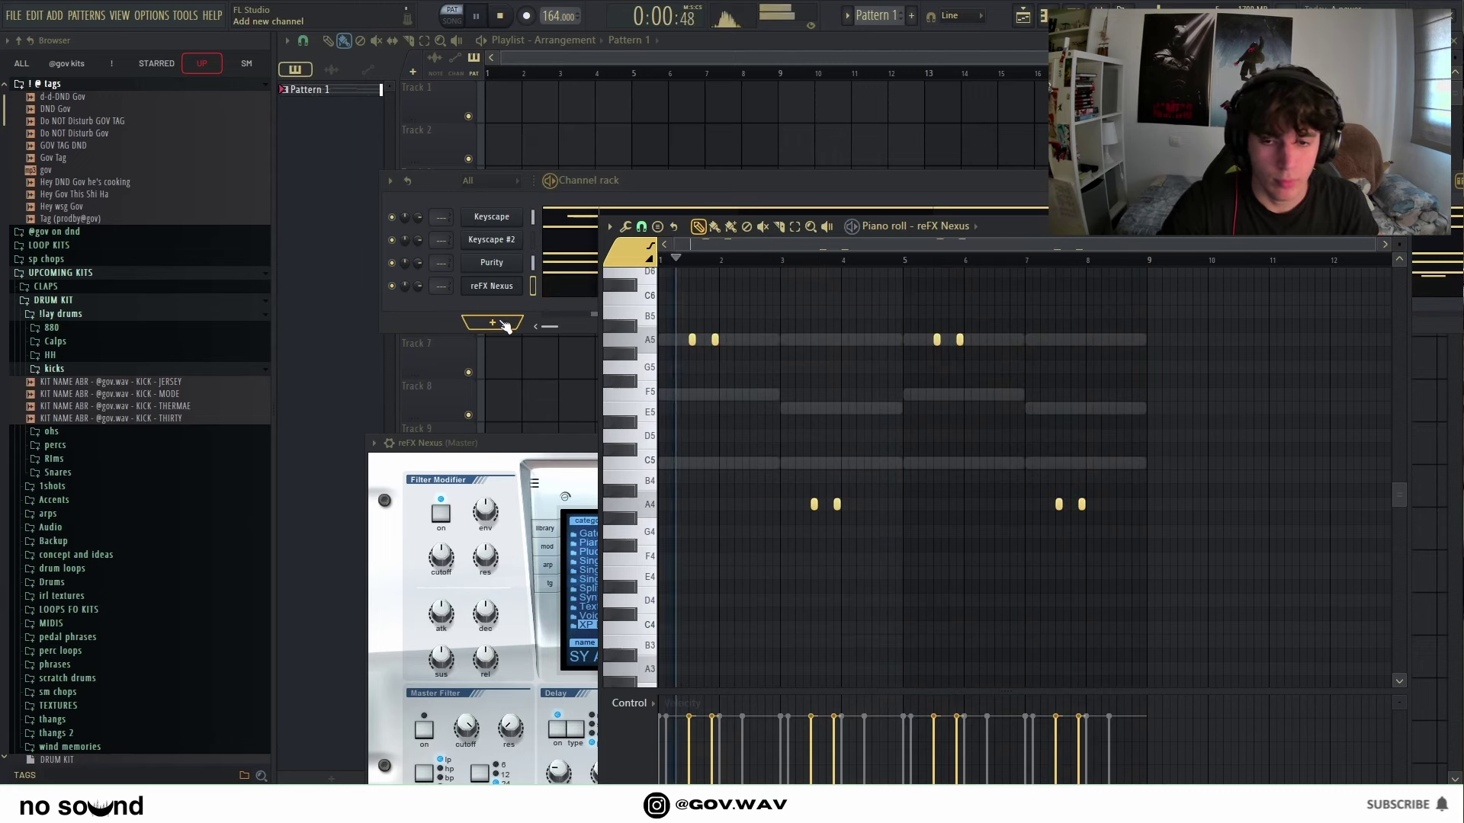
Step: Audition the XP Dance Vol 2 presets in reFX Nexus during playback and load SY HousePikes Thin
click(492, 286)
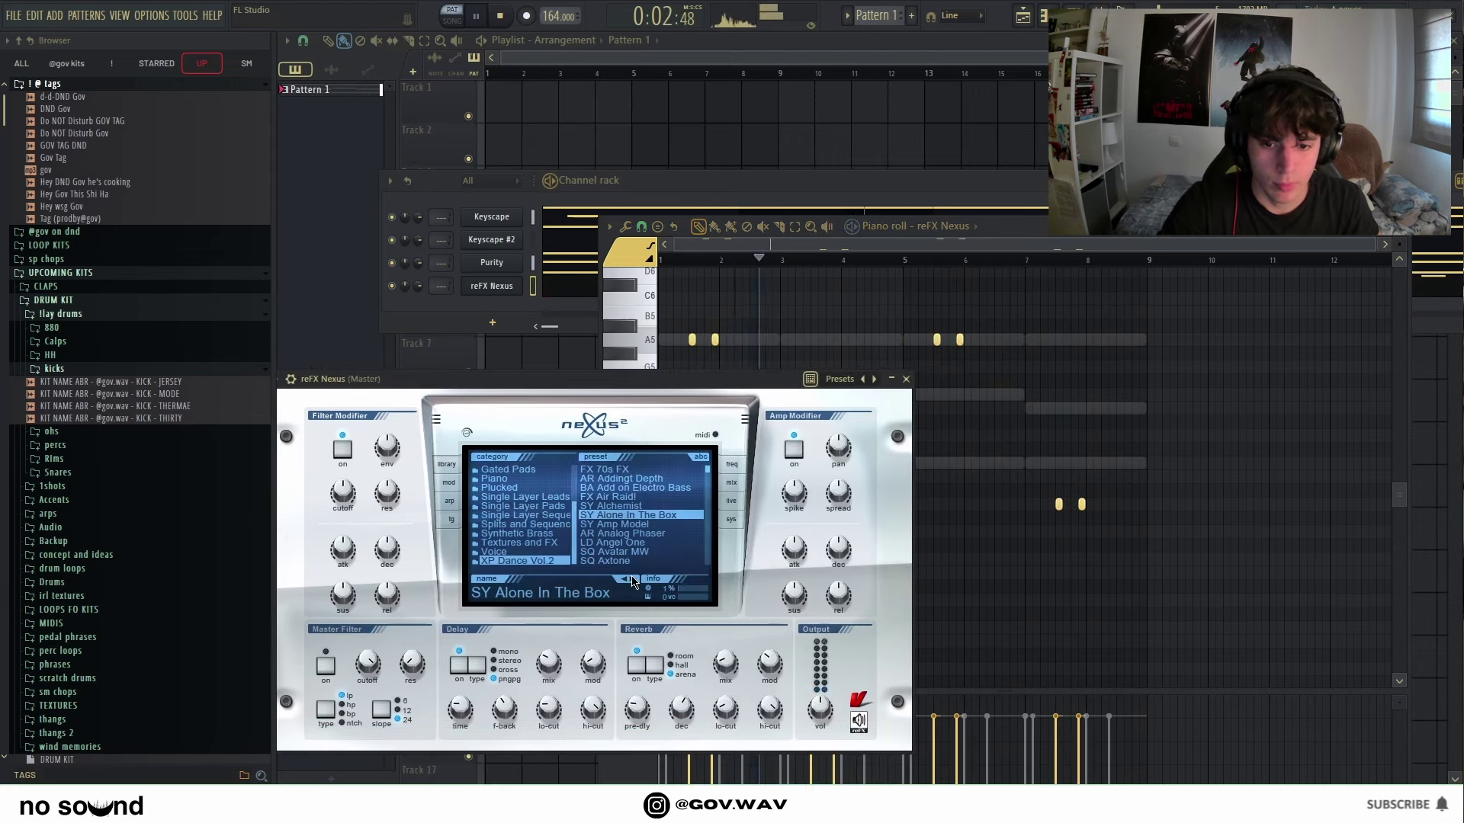
click(632, 580)
drag(631, 388, 644, 513)
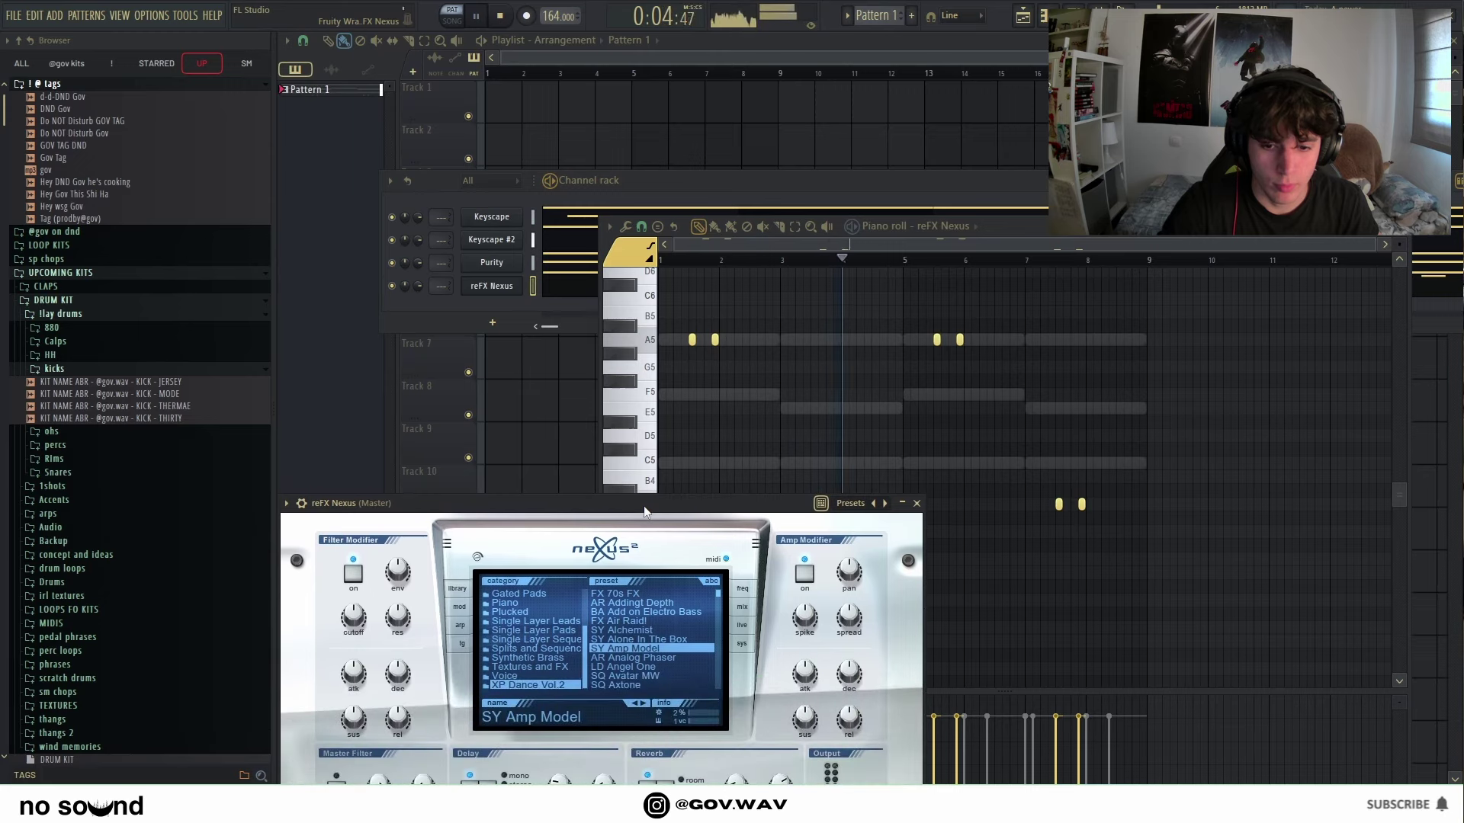
click(645, 706)
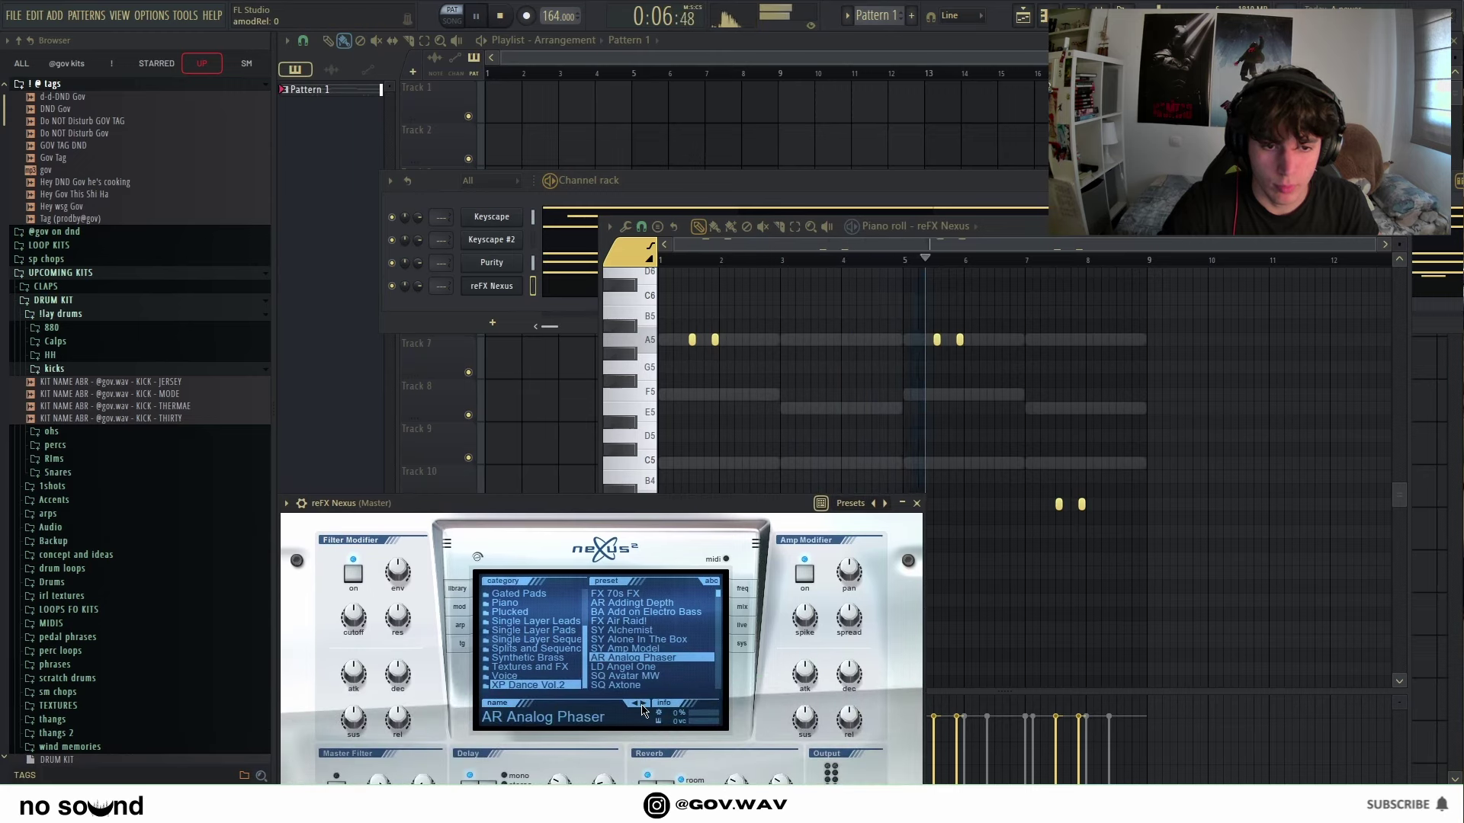
click(641, 707)
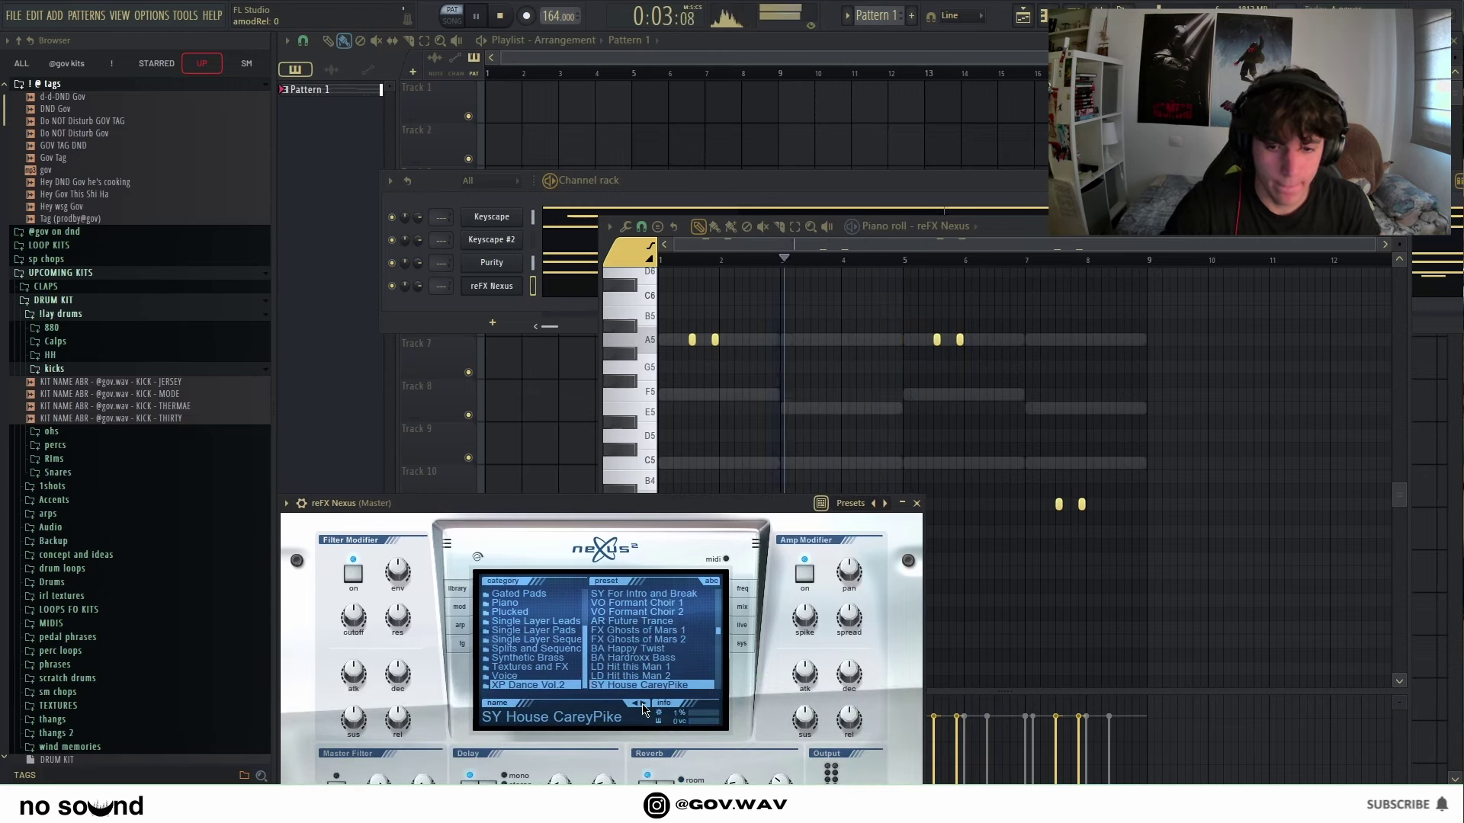
click(642, 707)
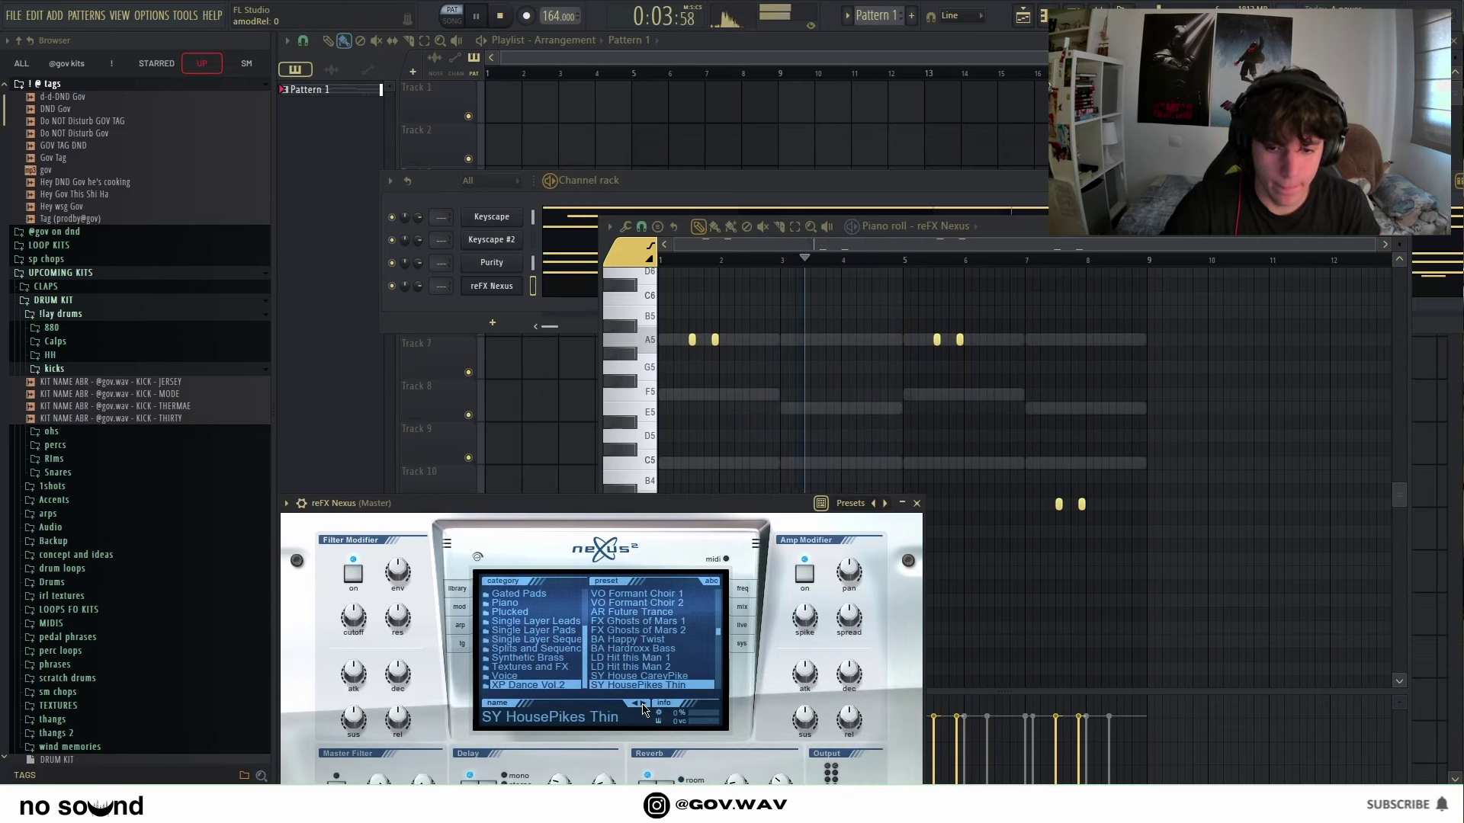
click(852, 427)
scroll(680, 363, up, 3)
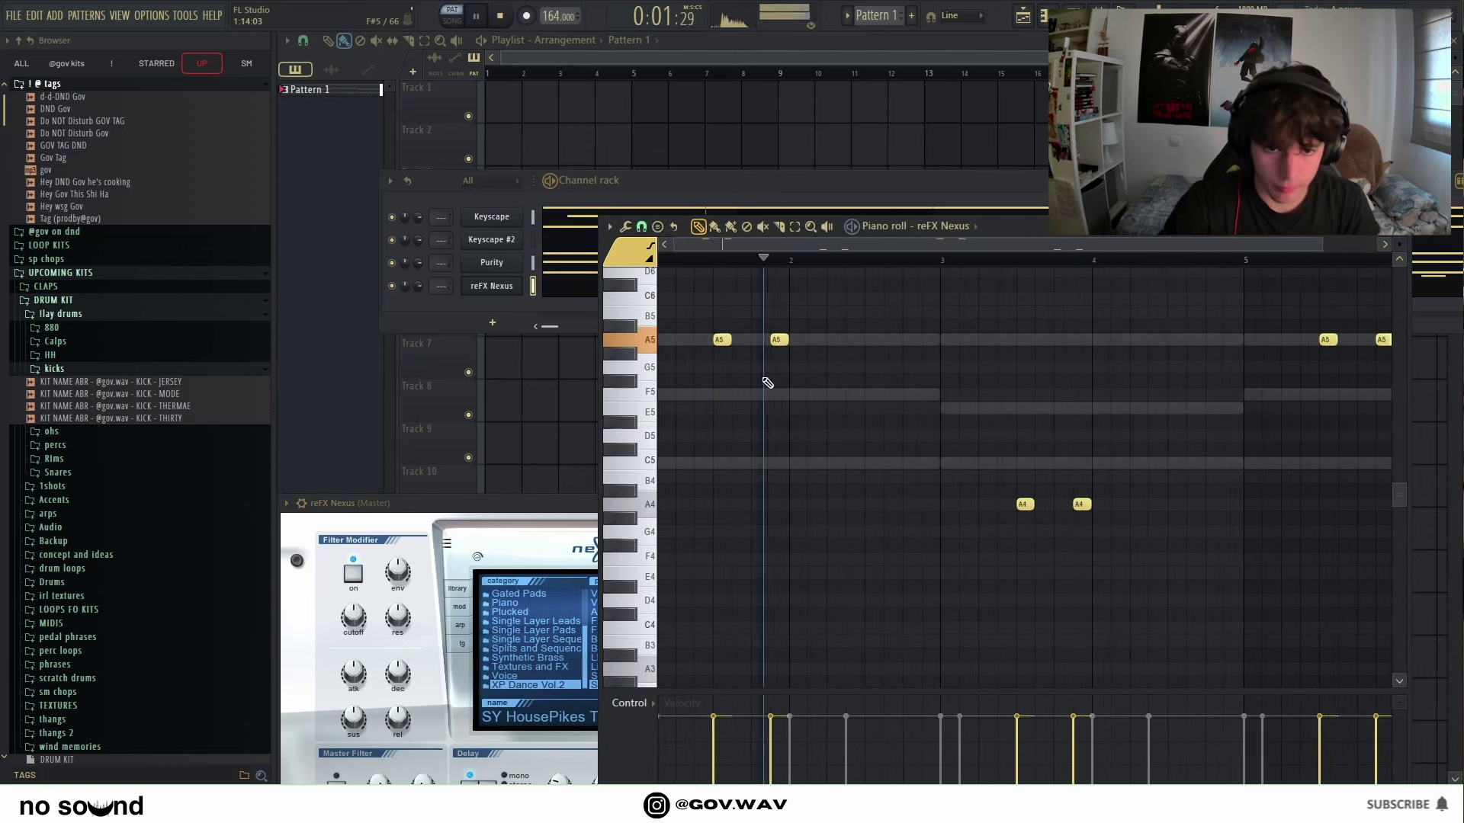
scroll(767, 383, down, 4)
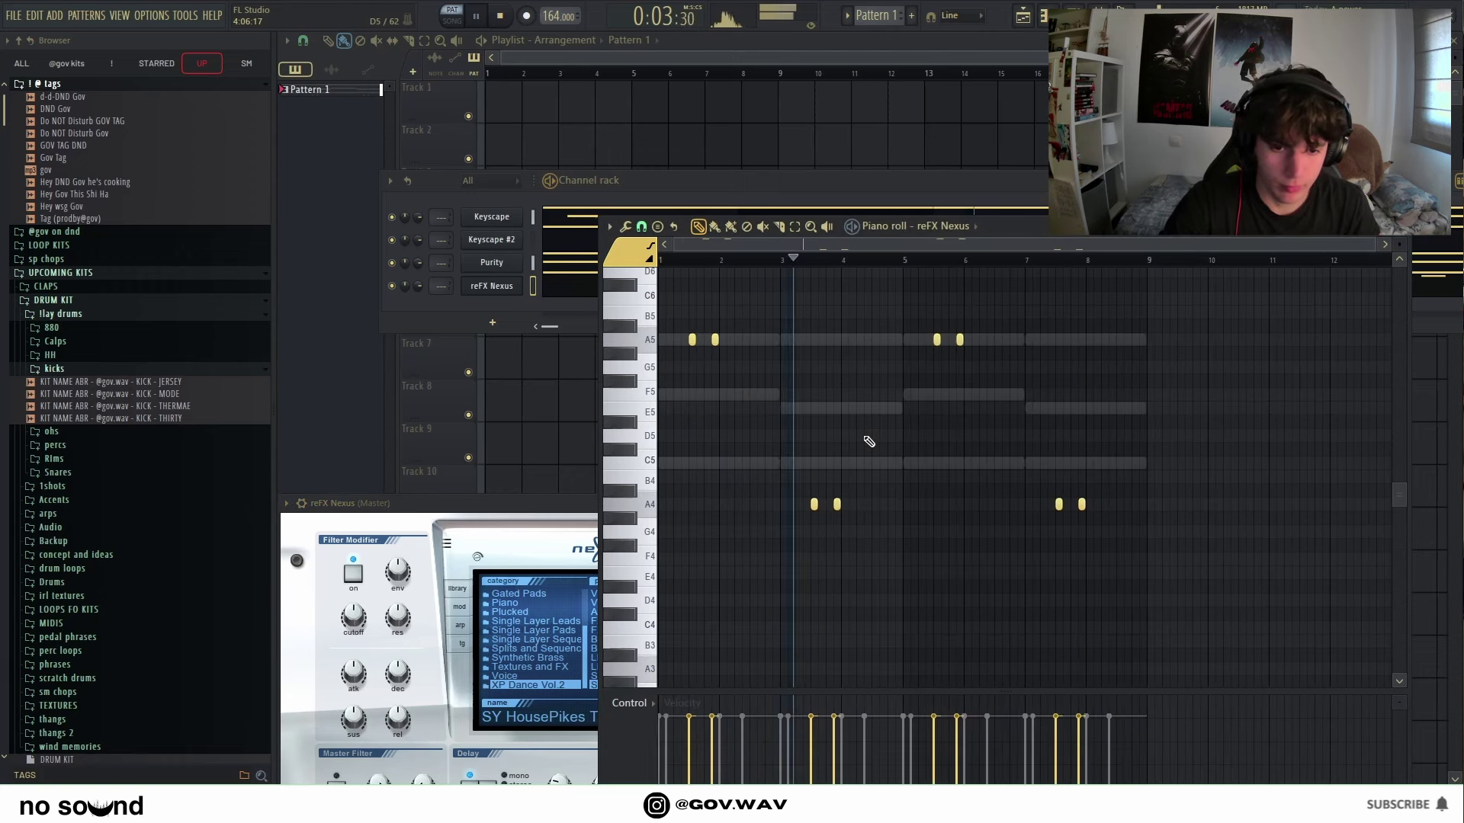
Step: Add an Xpand!2 channel and choose a new sound for its part A
click(492, 323)
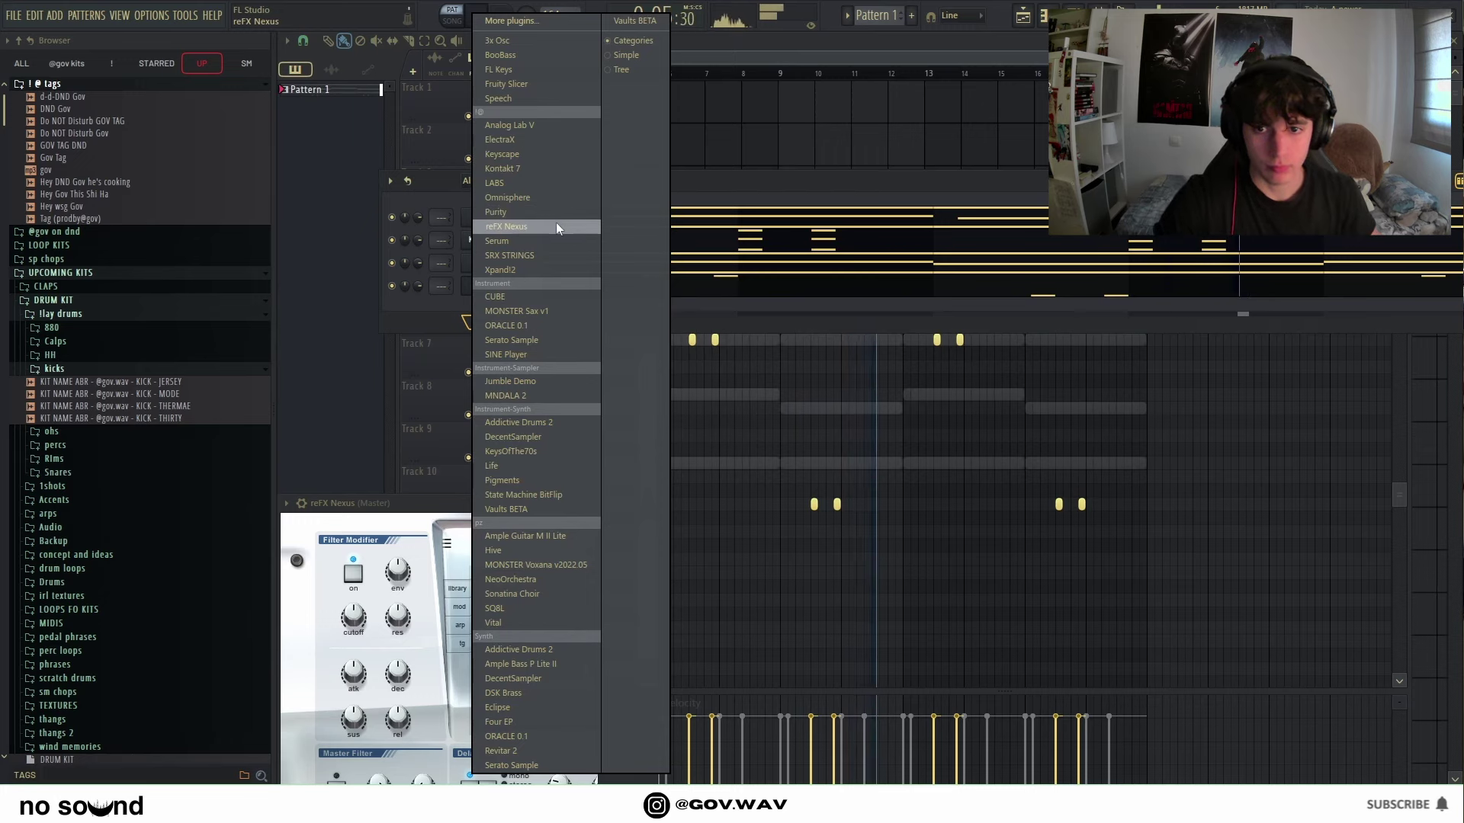
click(534, 270)
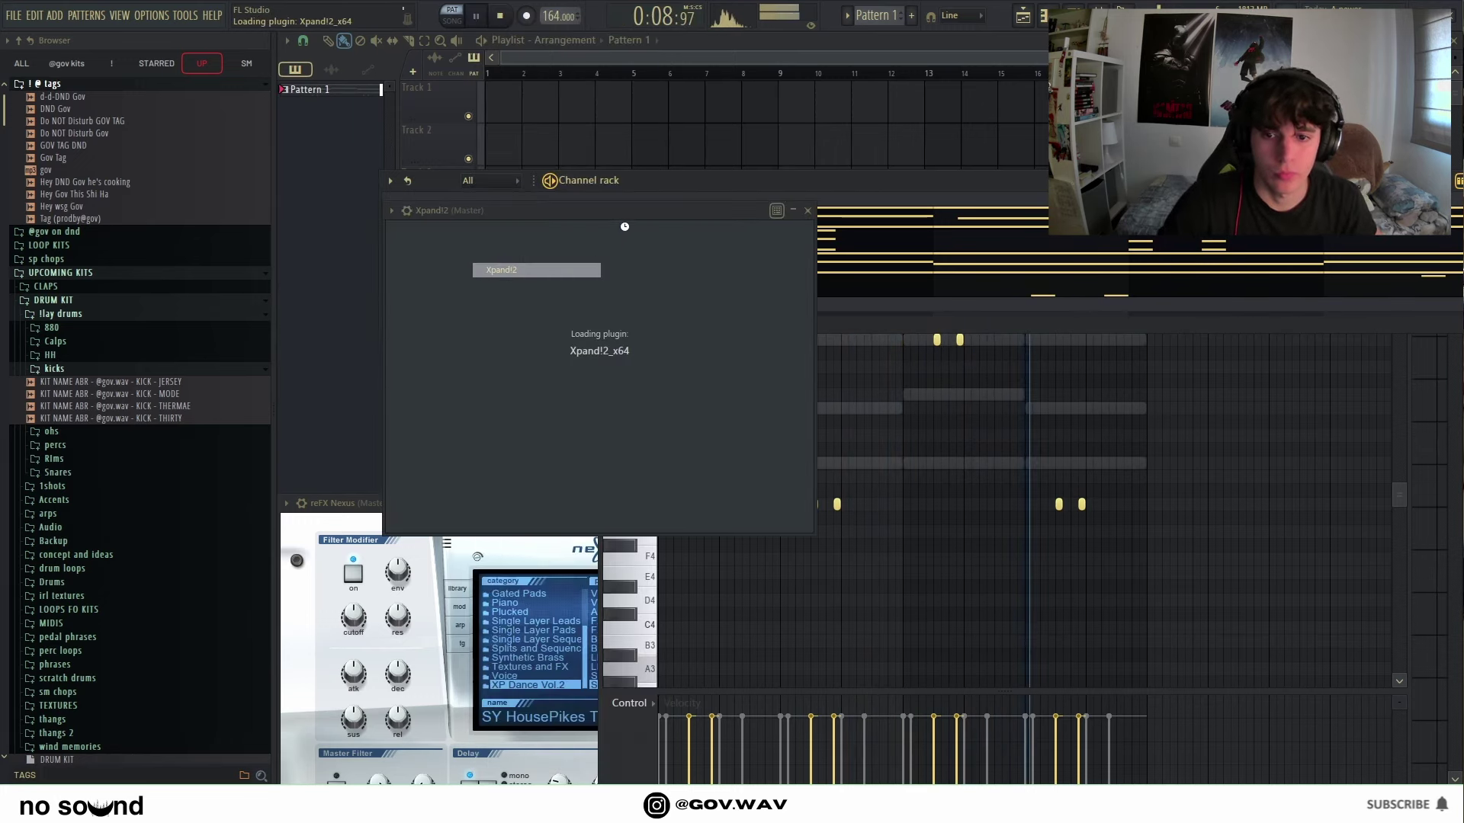
drag(628, 213, 637, 149)
click(510, 276)
mouse_move(536, 470)
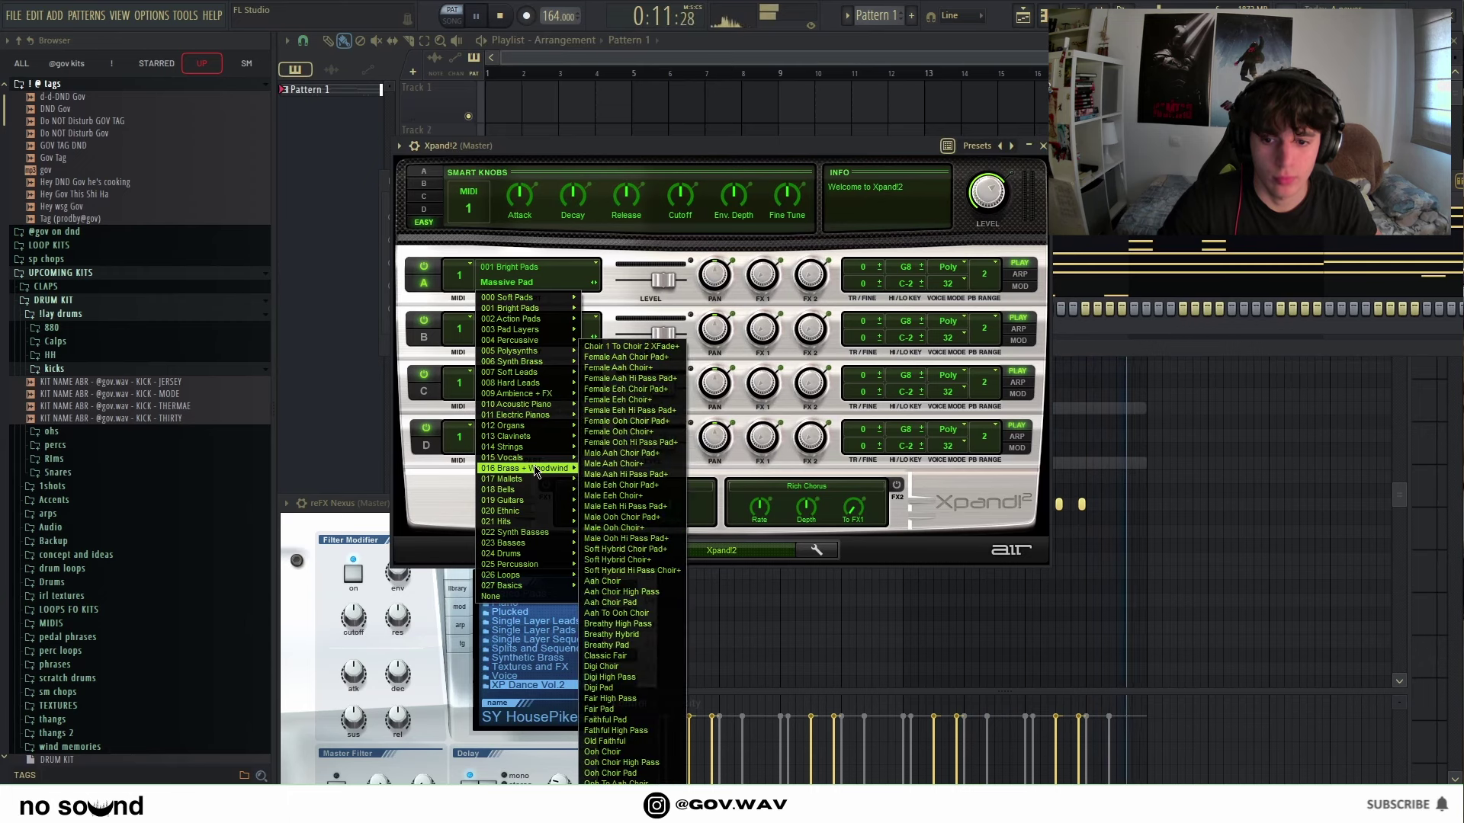
mouse_move(540, 537)
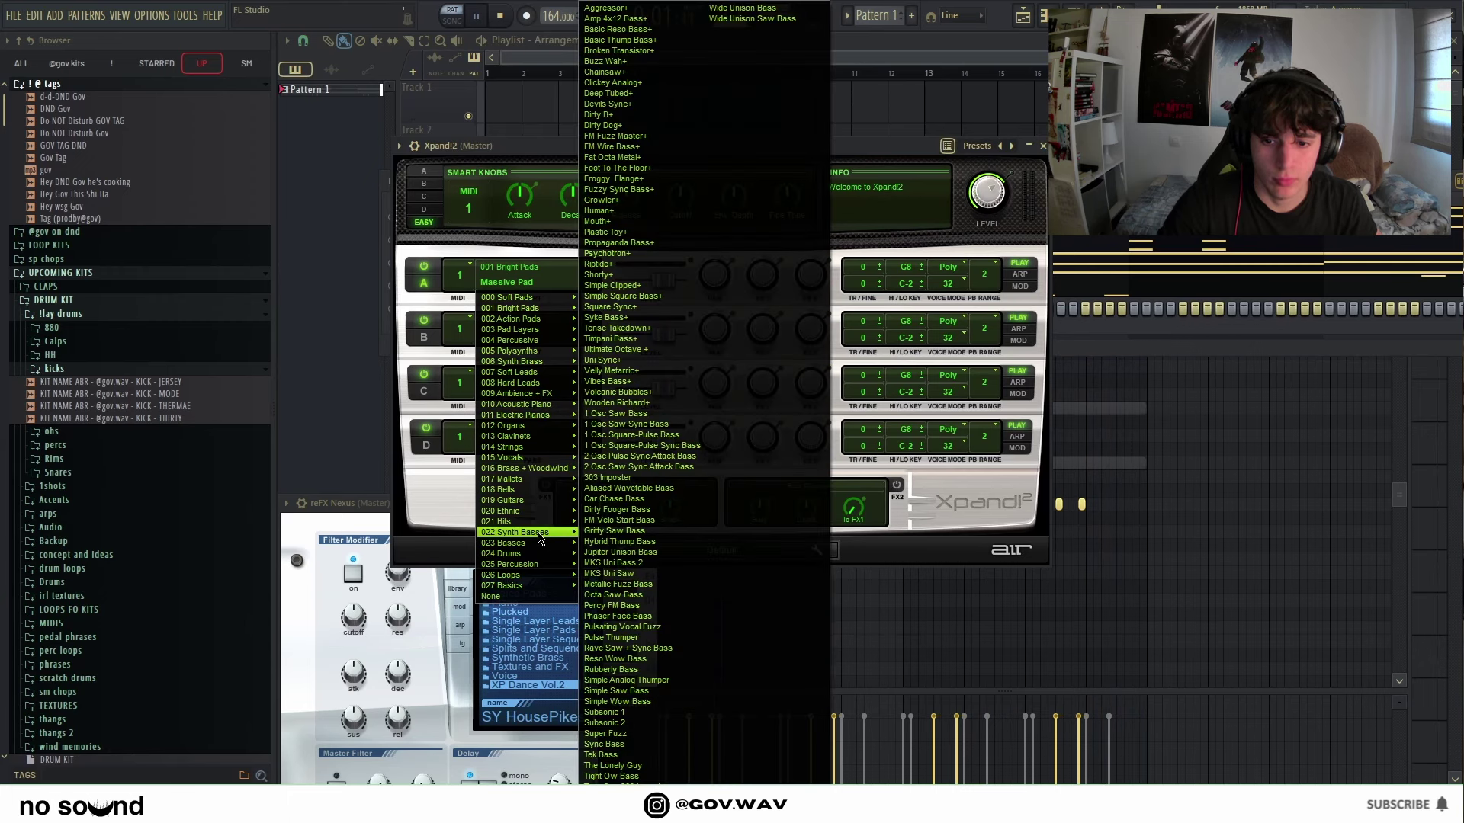
click(610, 499)
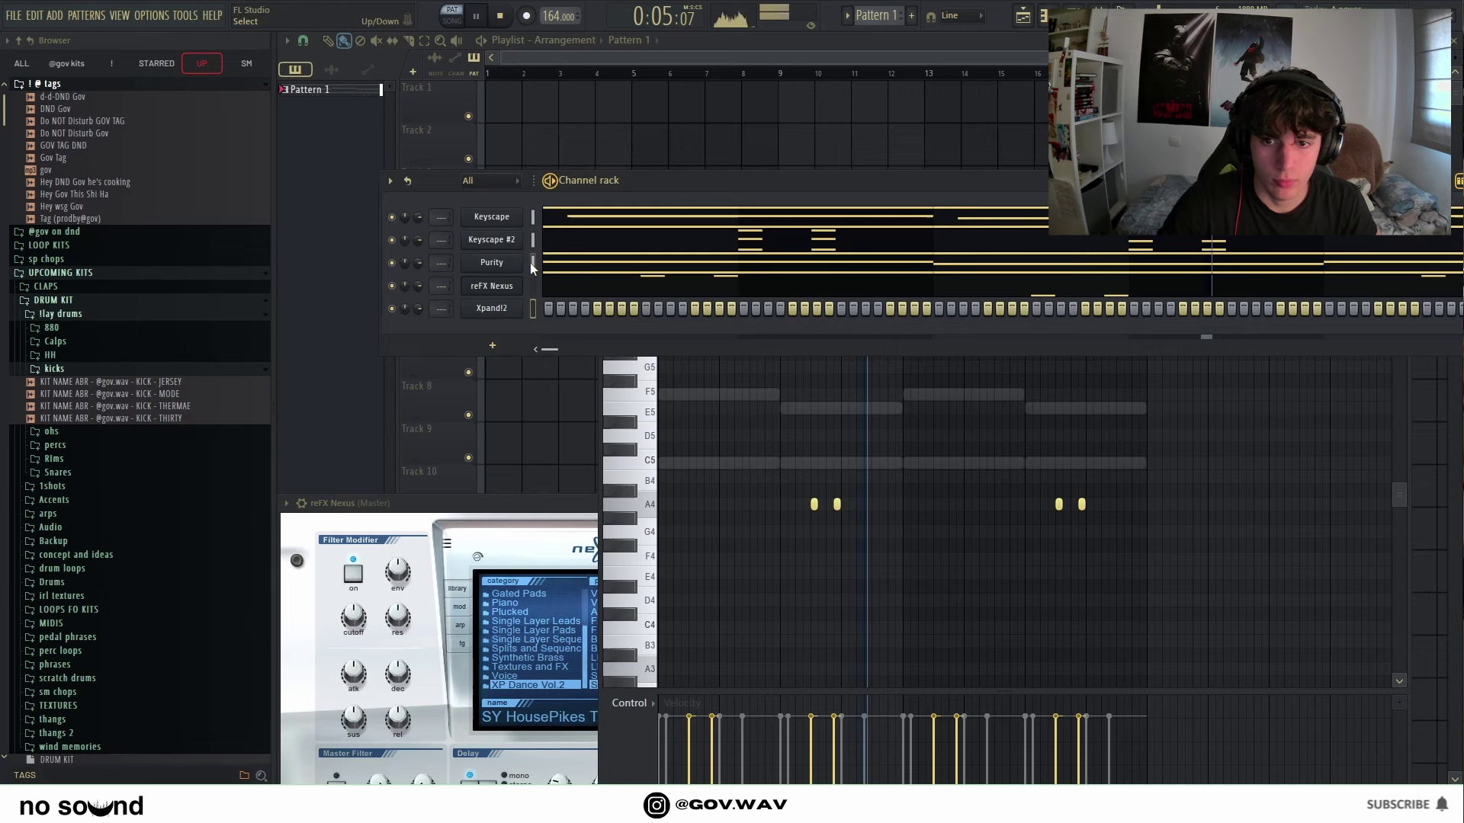
Step: Copy Purity's chord progression into Xpand!2 one octave lower, and adjust the Xpand!2 channel volume
click(531, 311)
key(ctrl+v)
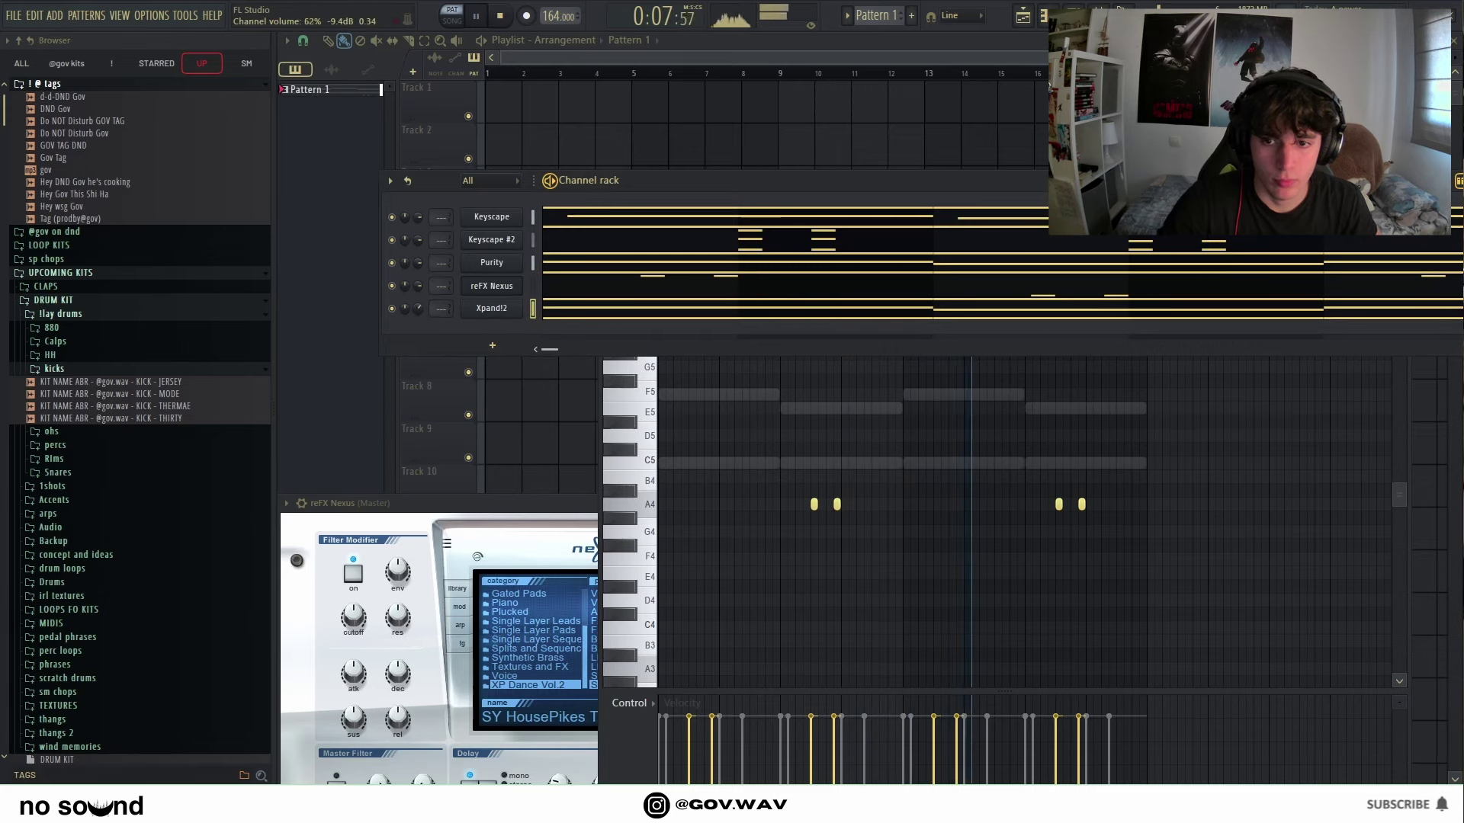
right_click(511, 306)
click(537, 309)
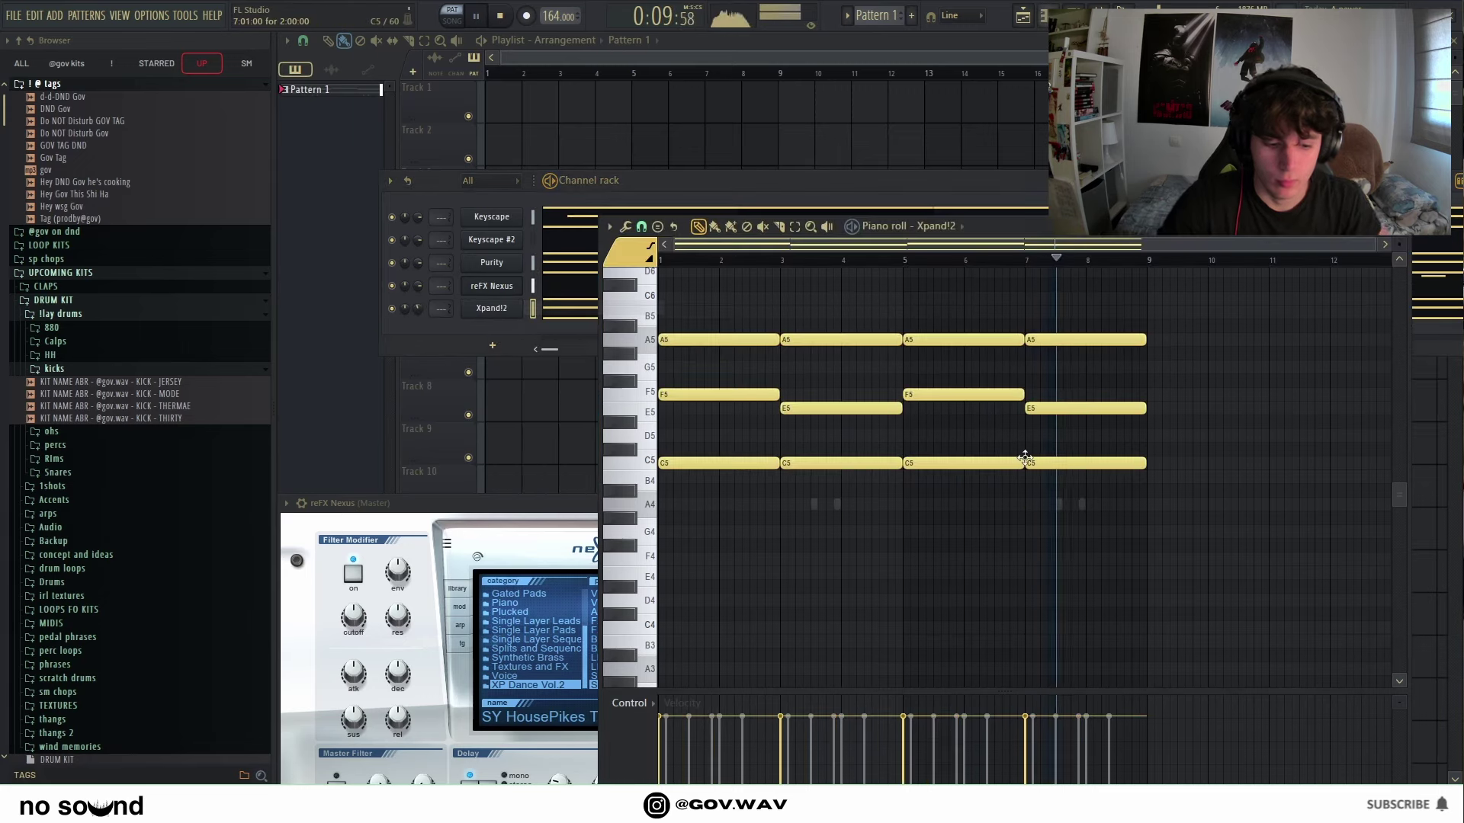
click(419, 311)
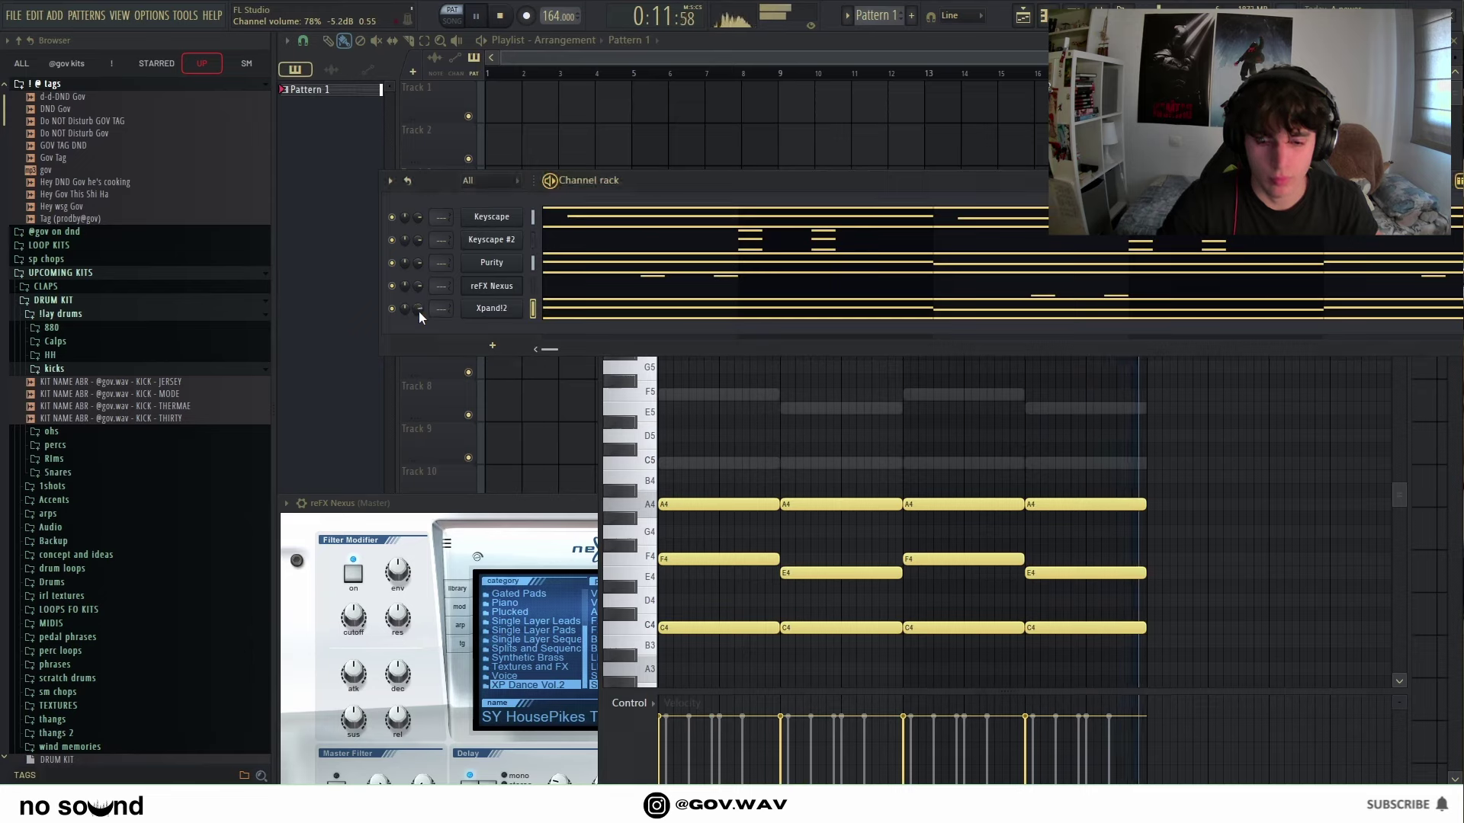
Step: Add an ElectraX channel, select its Keys sound category, and dismiss the plugin window
click(492, 346)
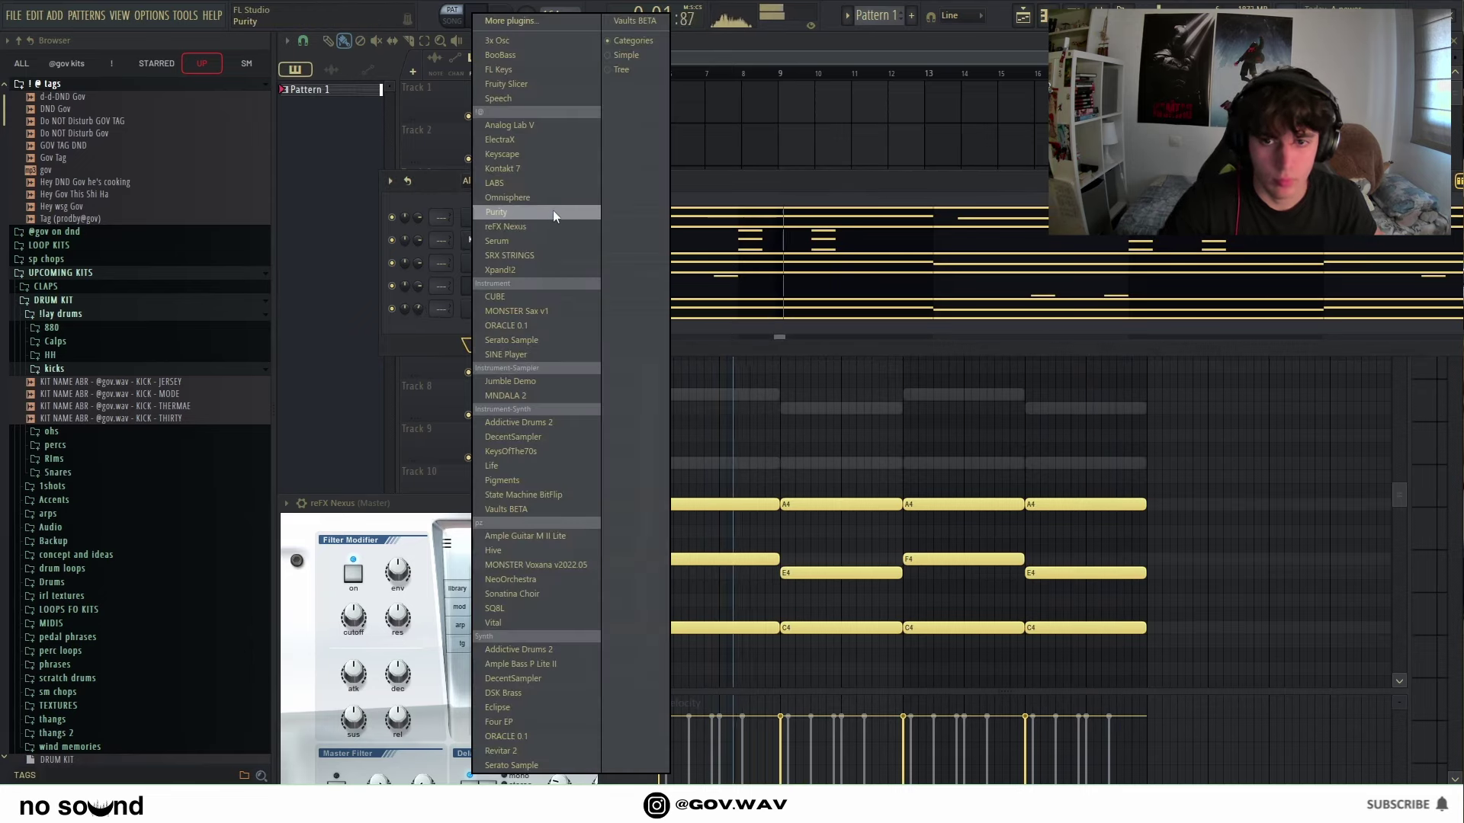
click(545, 140)
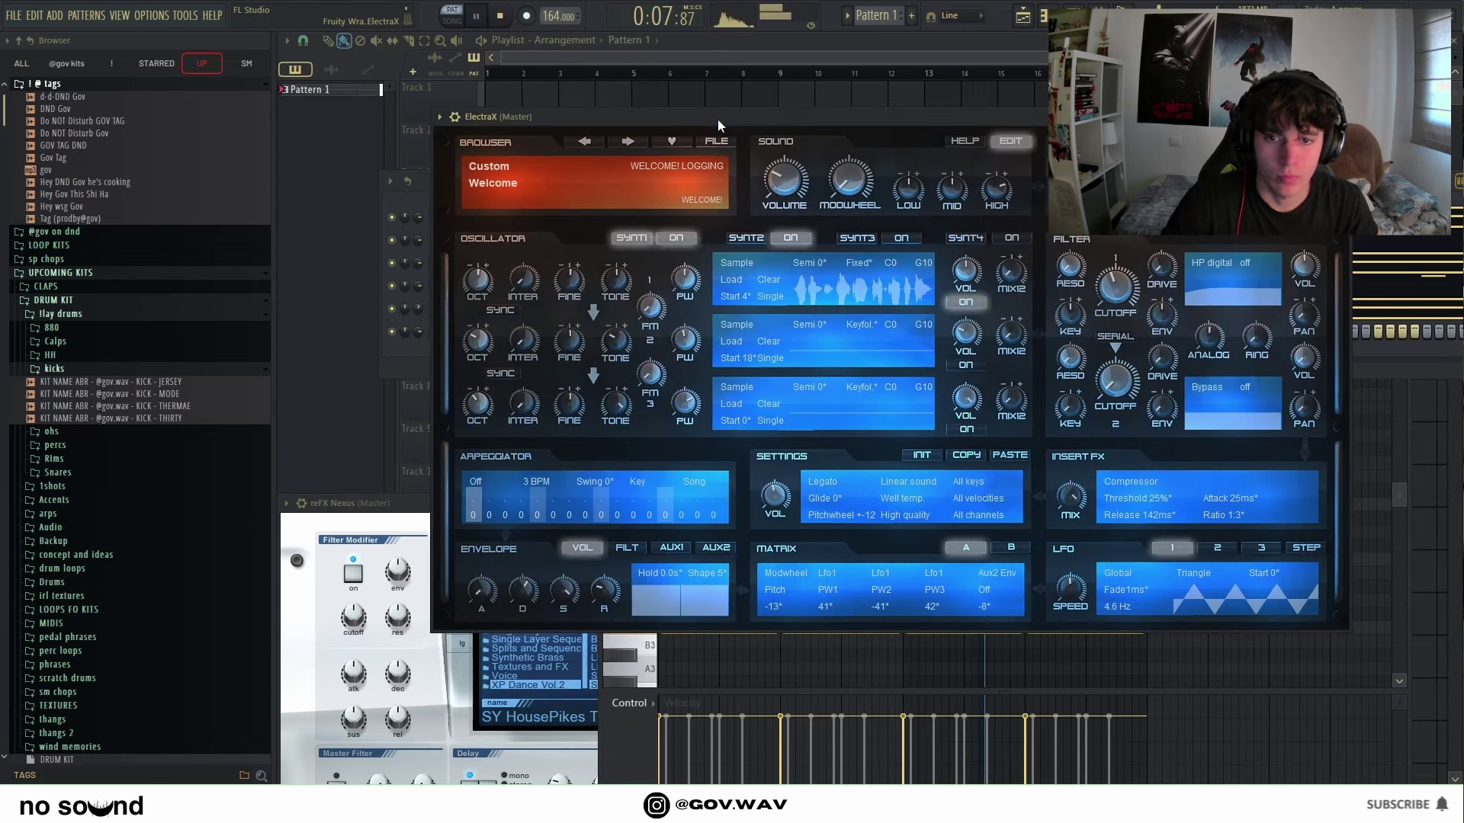
click(500, 179)
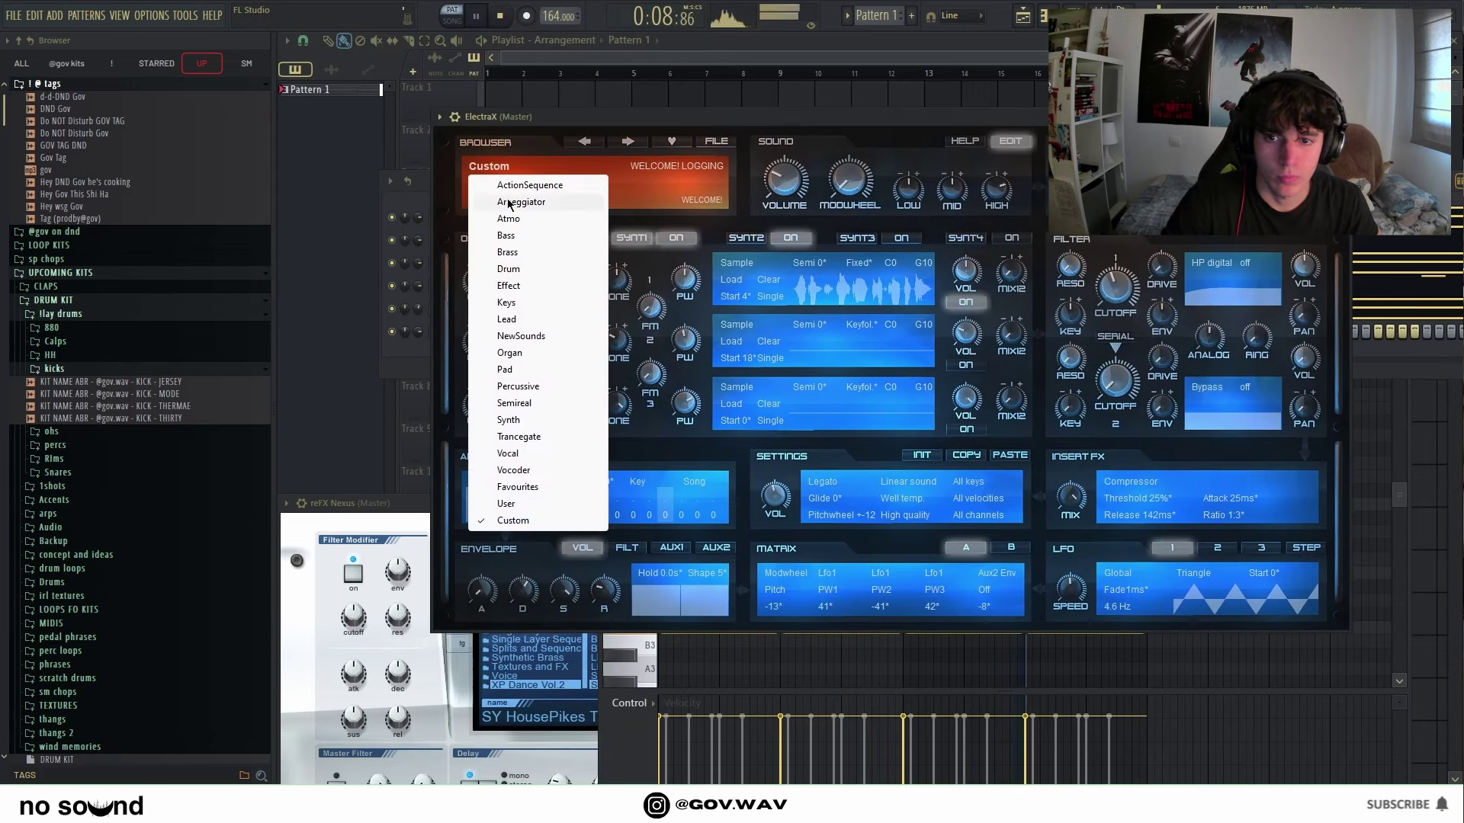
click(522, 309)
key(Escape)
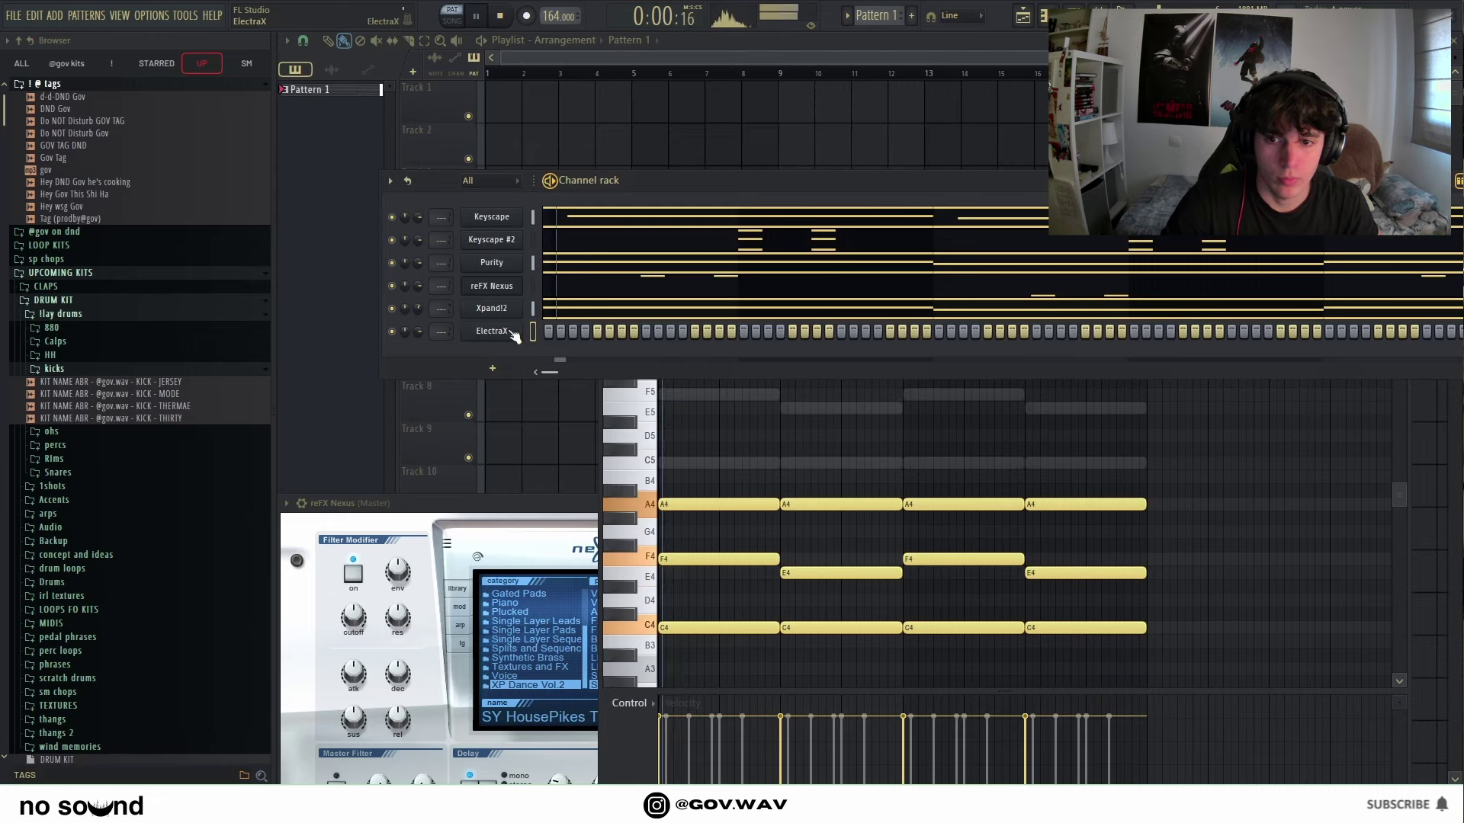
Step: In ElectraX's piano roll, draw short notes: F5 at bar 1, E5 and F5 at the end of bar 1, and A5 at bar 2
right_click(515, 336)
click(542, 335)
click(662, 394)
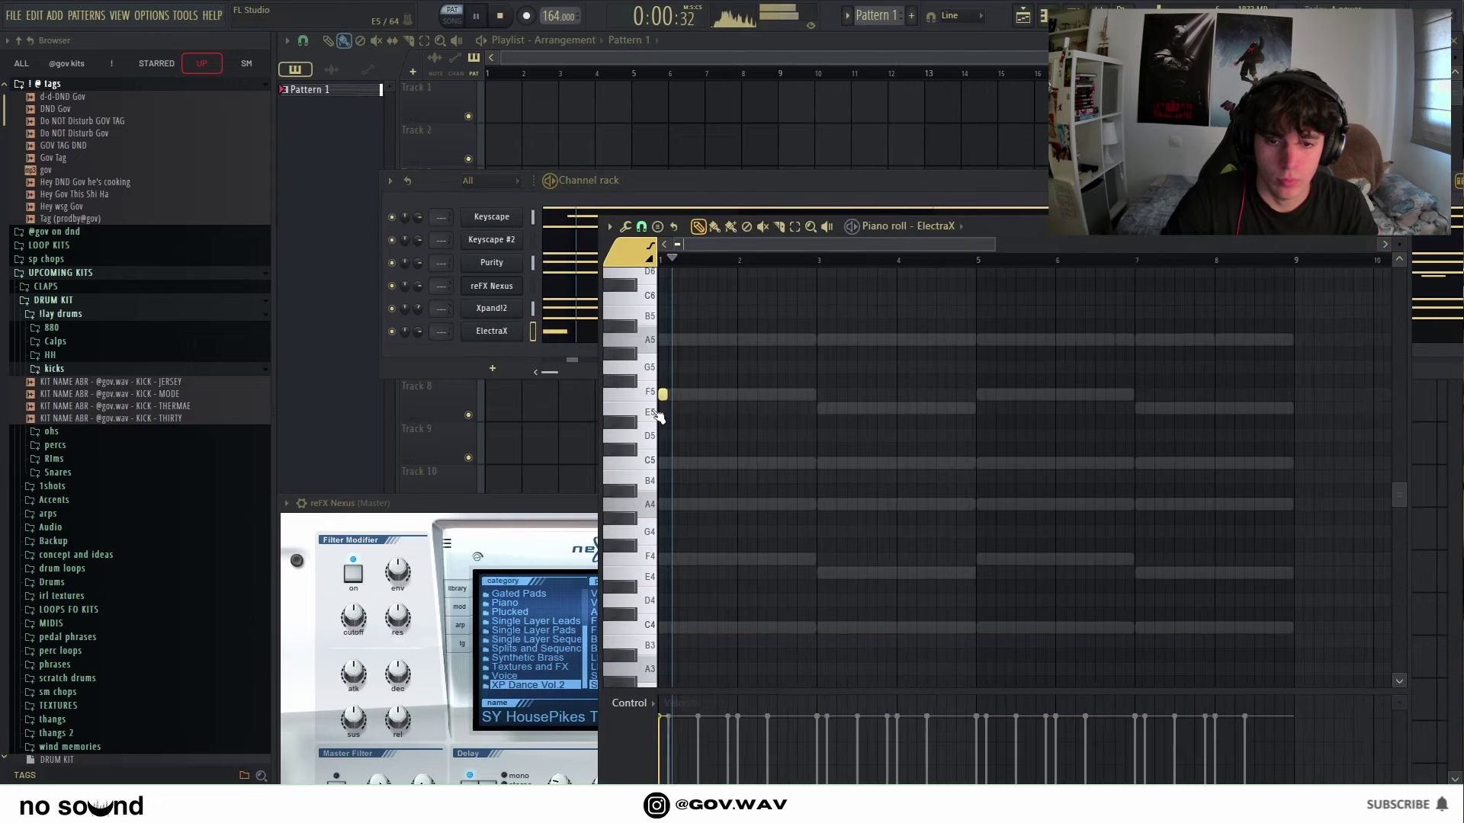
scroll(661, 417, up, 2)
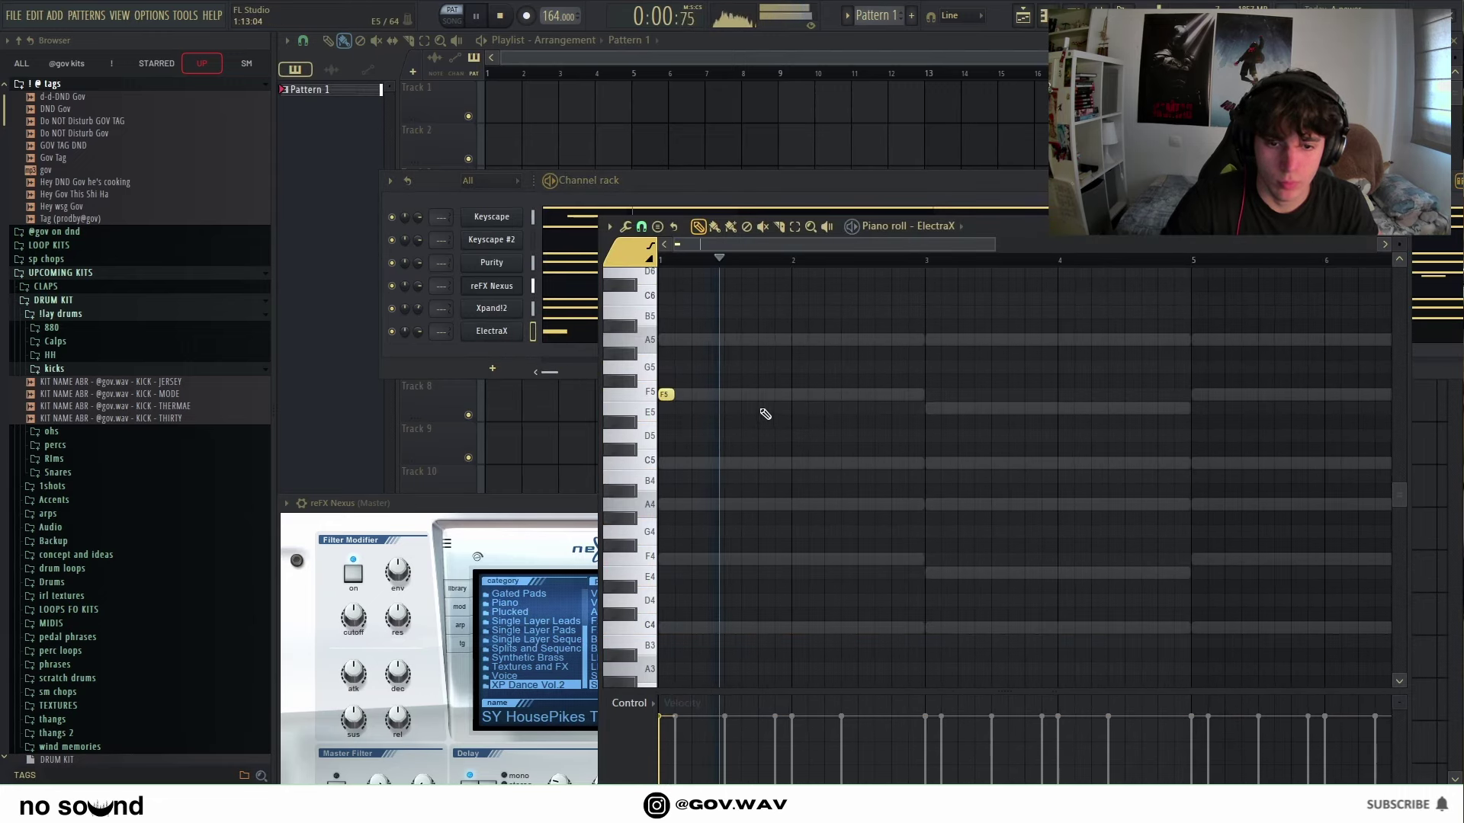
click(765, 408)
click(781, 394)
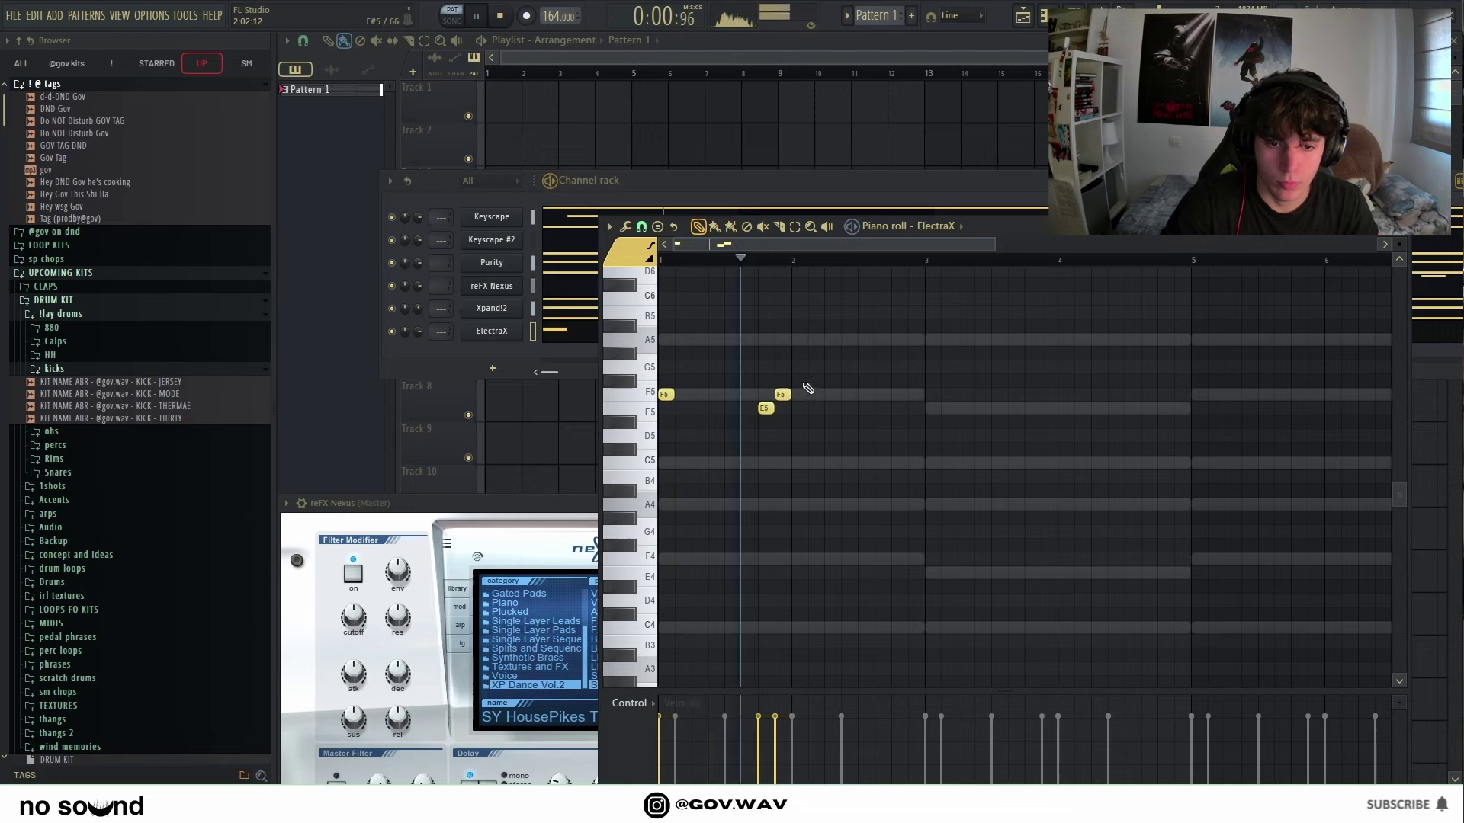
click(795, 340)
Step: Place a short G5 note midway through bar 2 of the ElectraX melody and replace it with F5
click(860, 366)
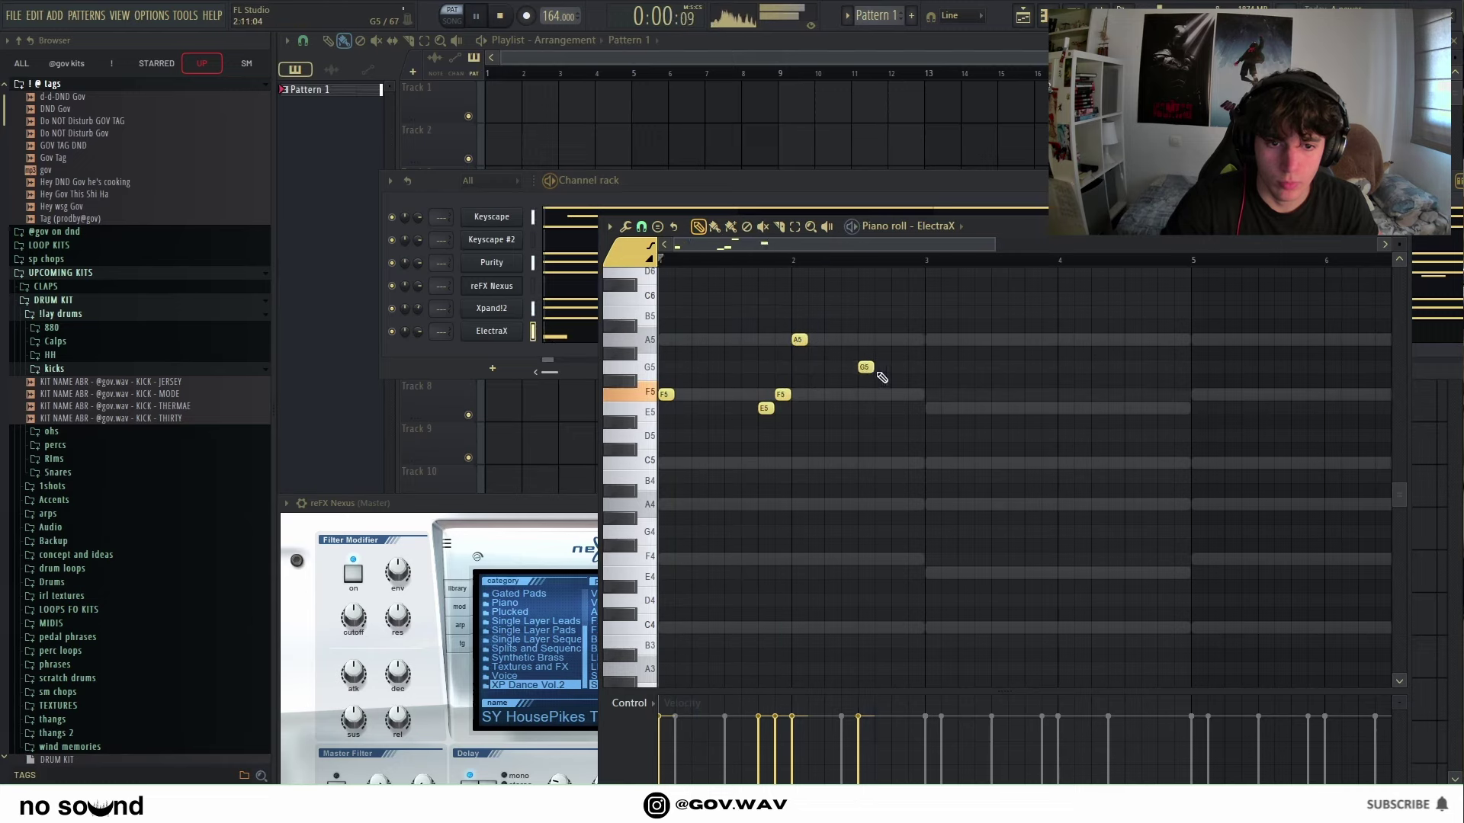
right_click(863, 368)
click(864, 368)
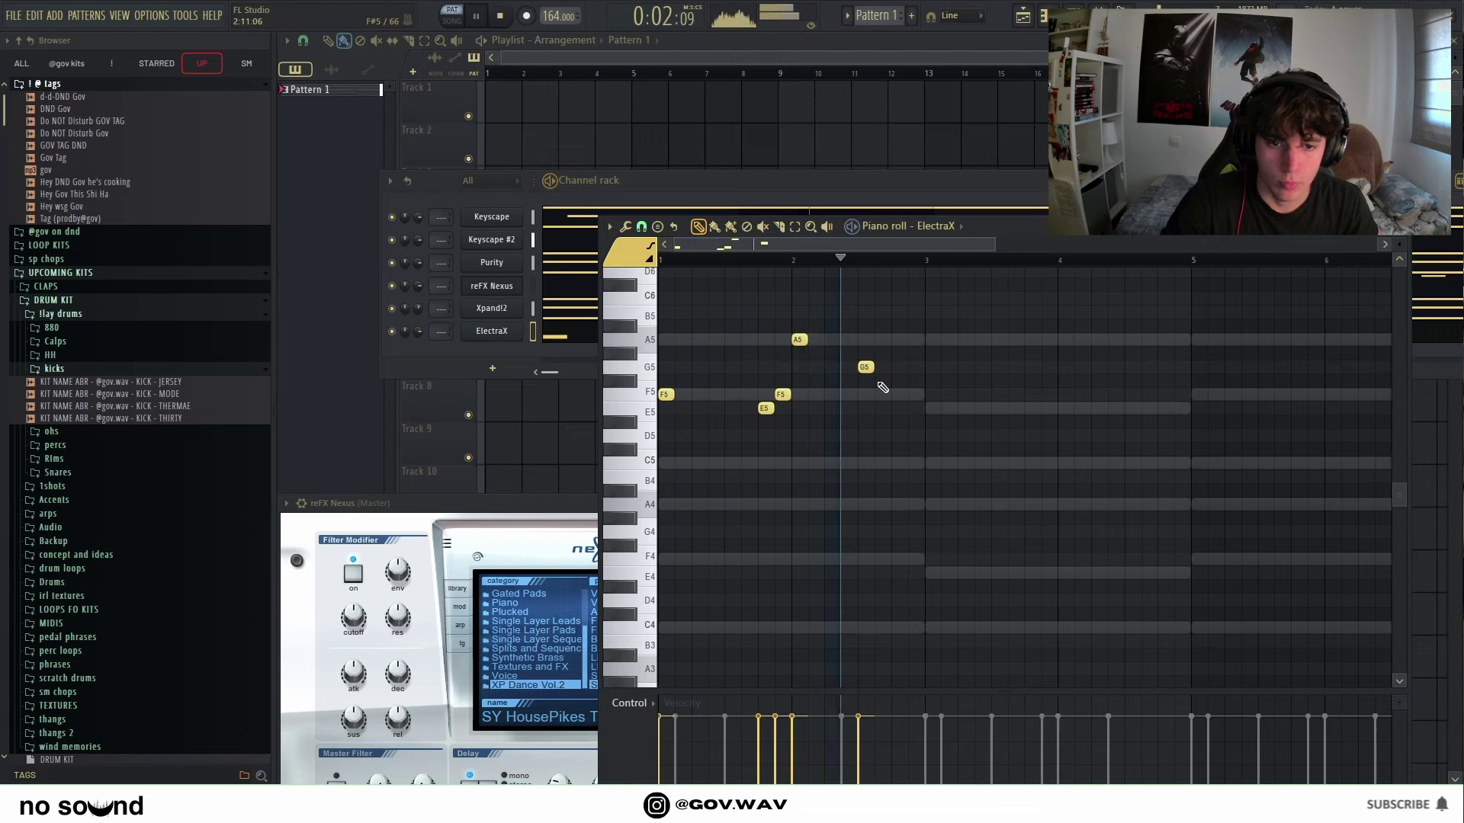
drag(865, 366, 863, 394)
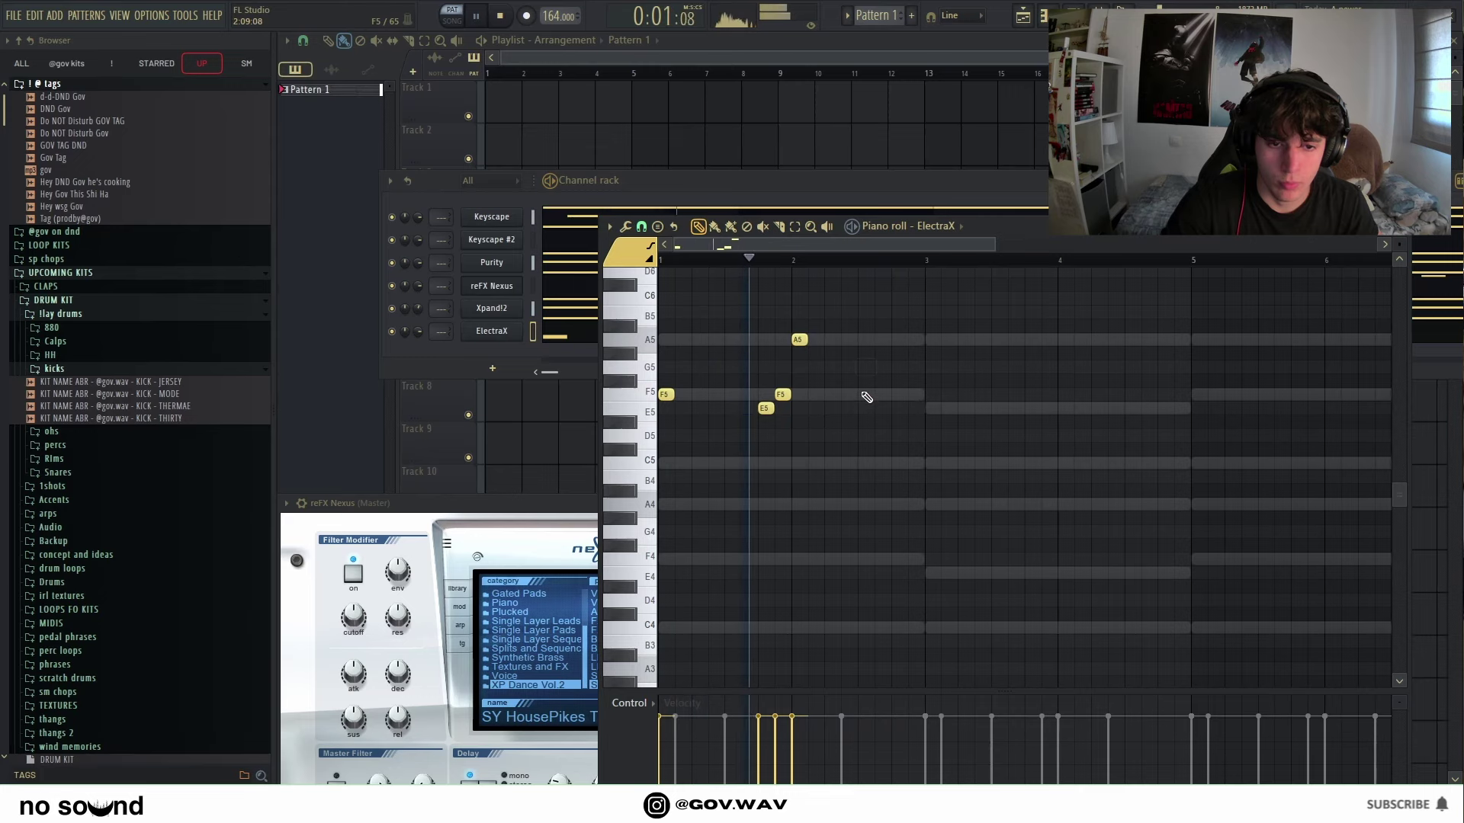
Step: Add a short E5 note at the start of bar 3 in the ElectraX melody
click(925, 408)
scroll(922, 423, down, 3)
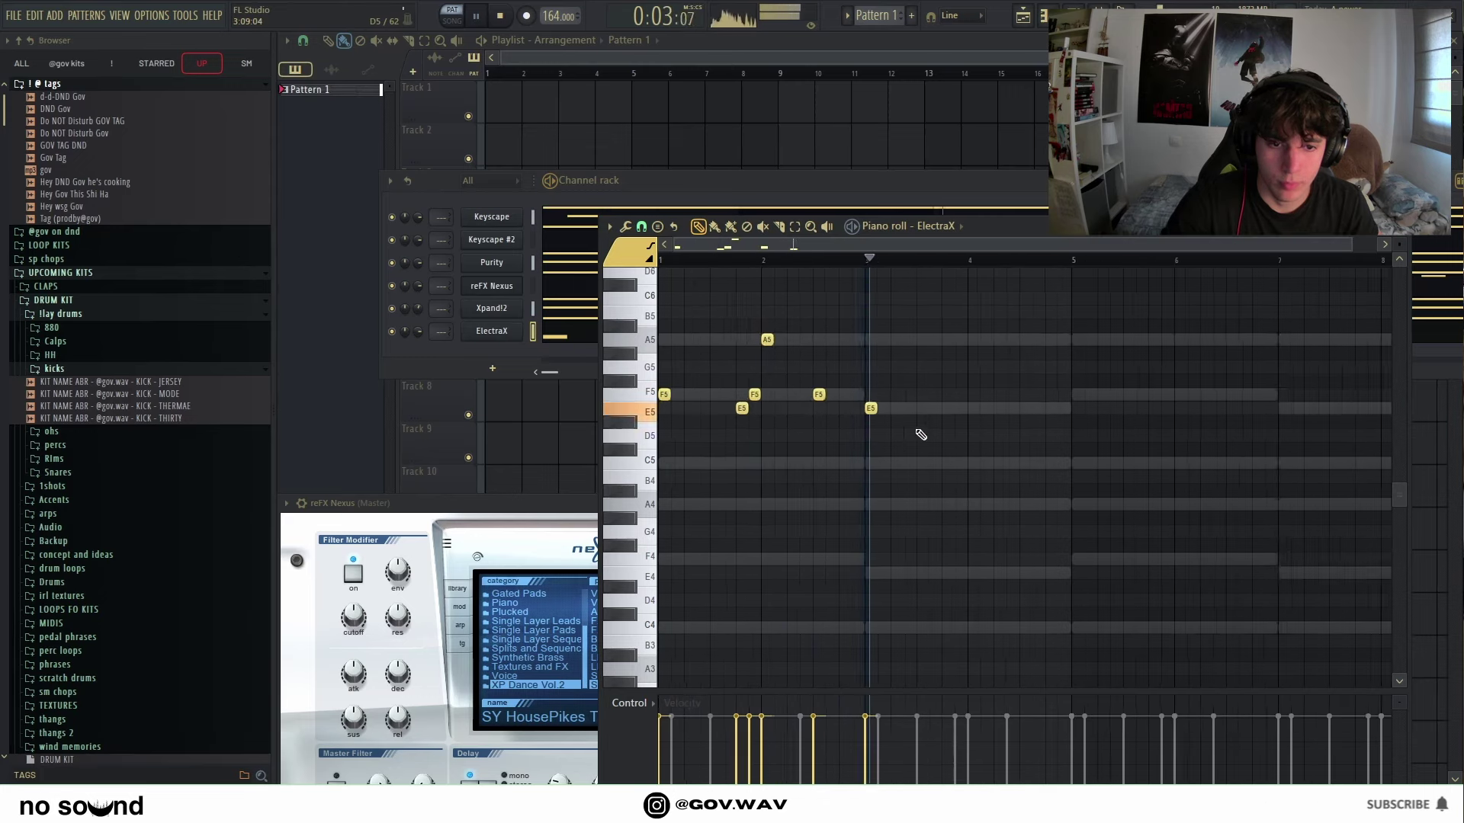
click(829, 408)
scroll(812, 413, up, 2)
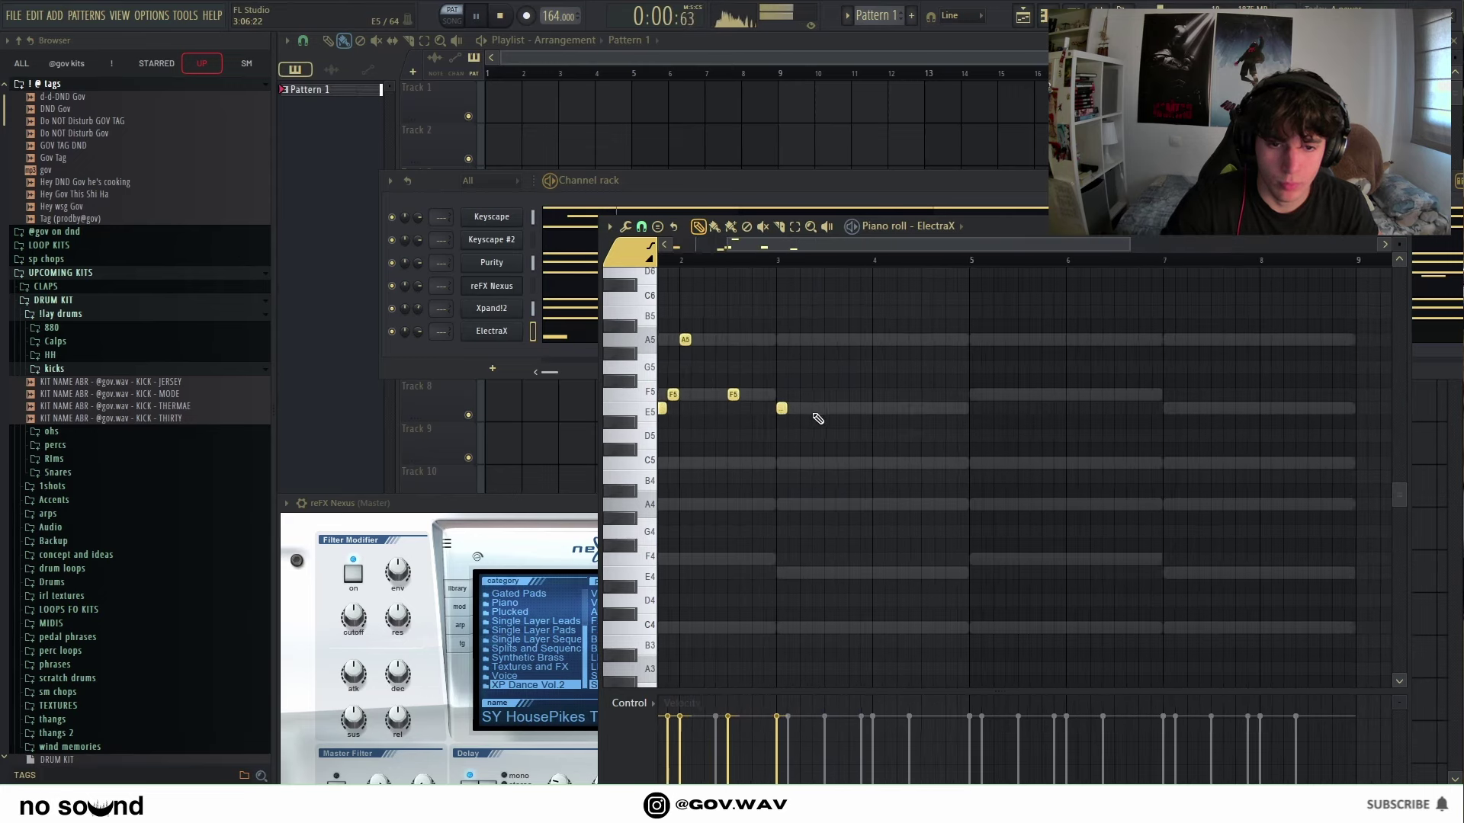
scroll(827, 372, down, 2)
scroll(824, 374, up, 2)
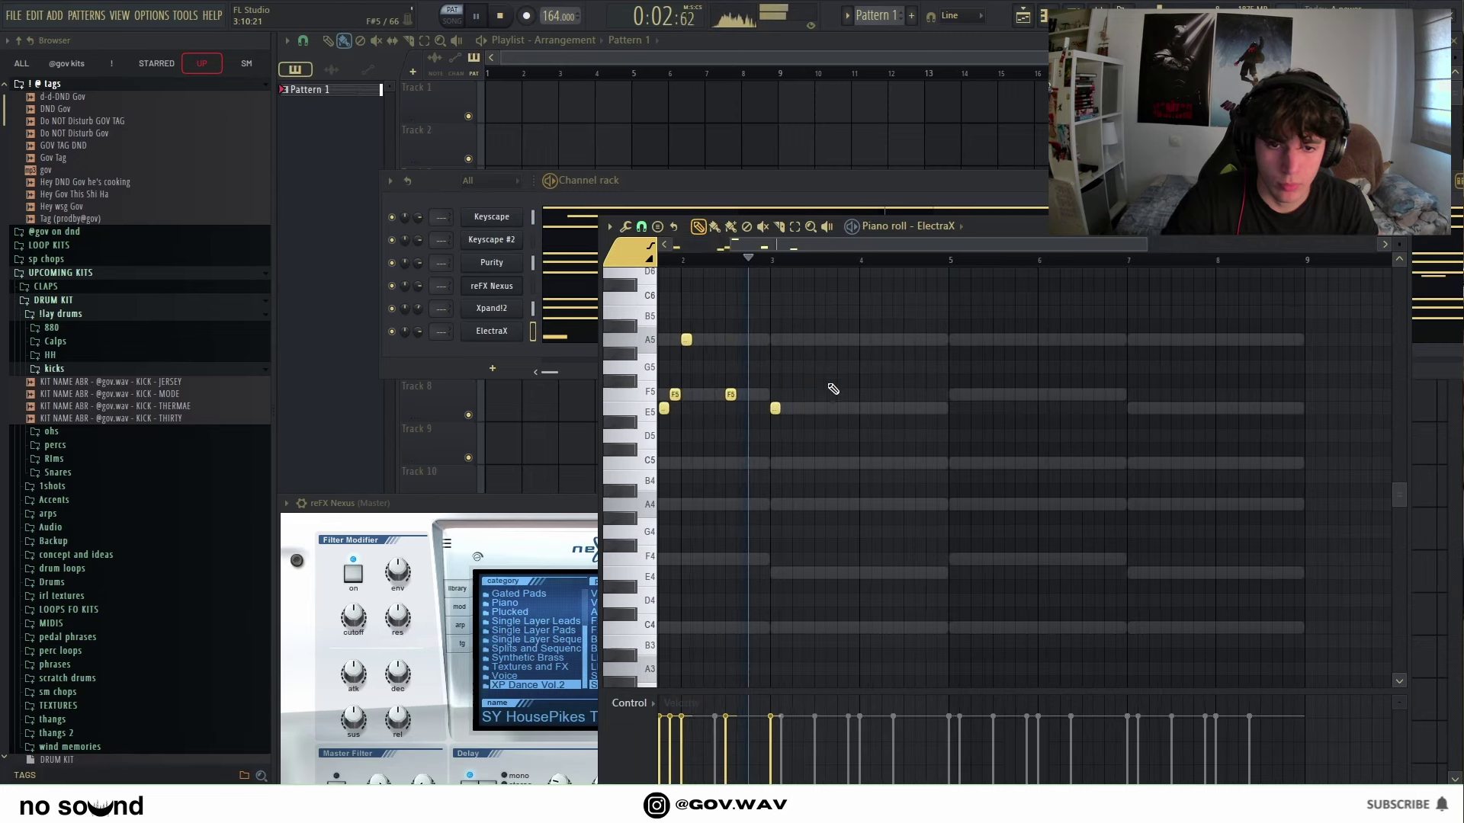
Step: Extend the ElectraX melody with short A5 late in bar 3, G5 at the start of bar 4, and two E5 notes within bar 4
click(869, 367)
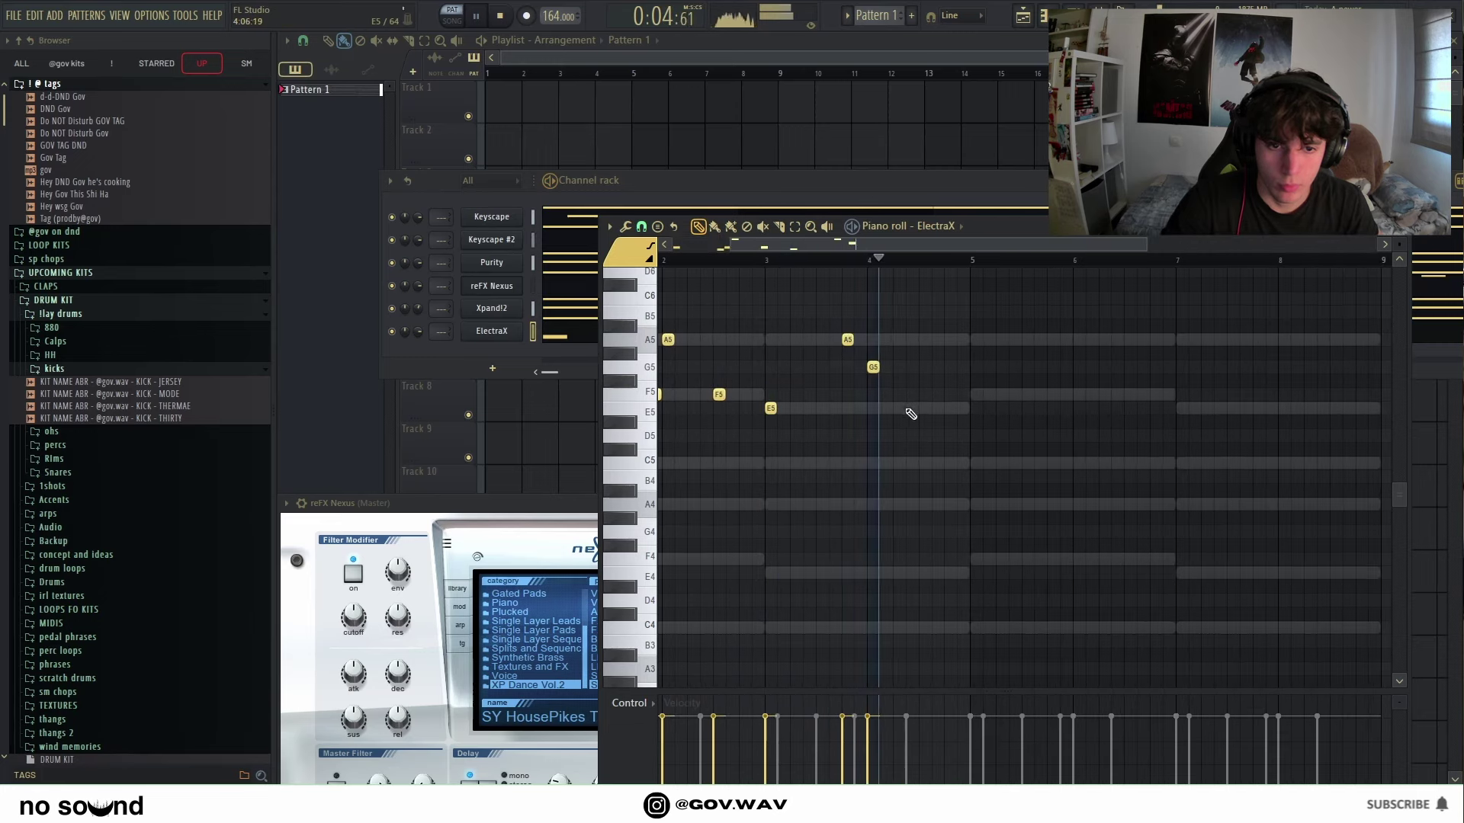
click(908, 408)
click(946, 408)
scroll(858, 415, left, 3)
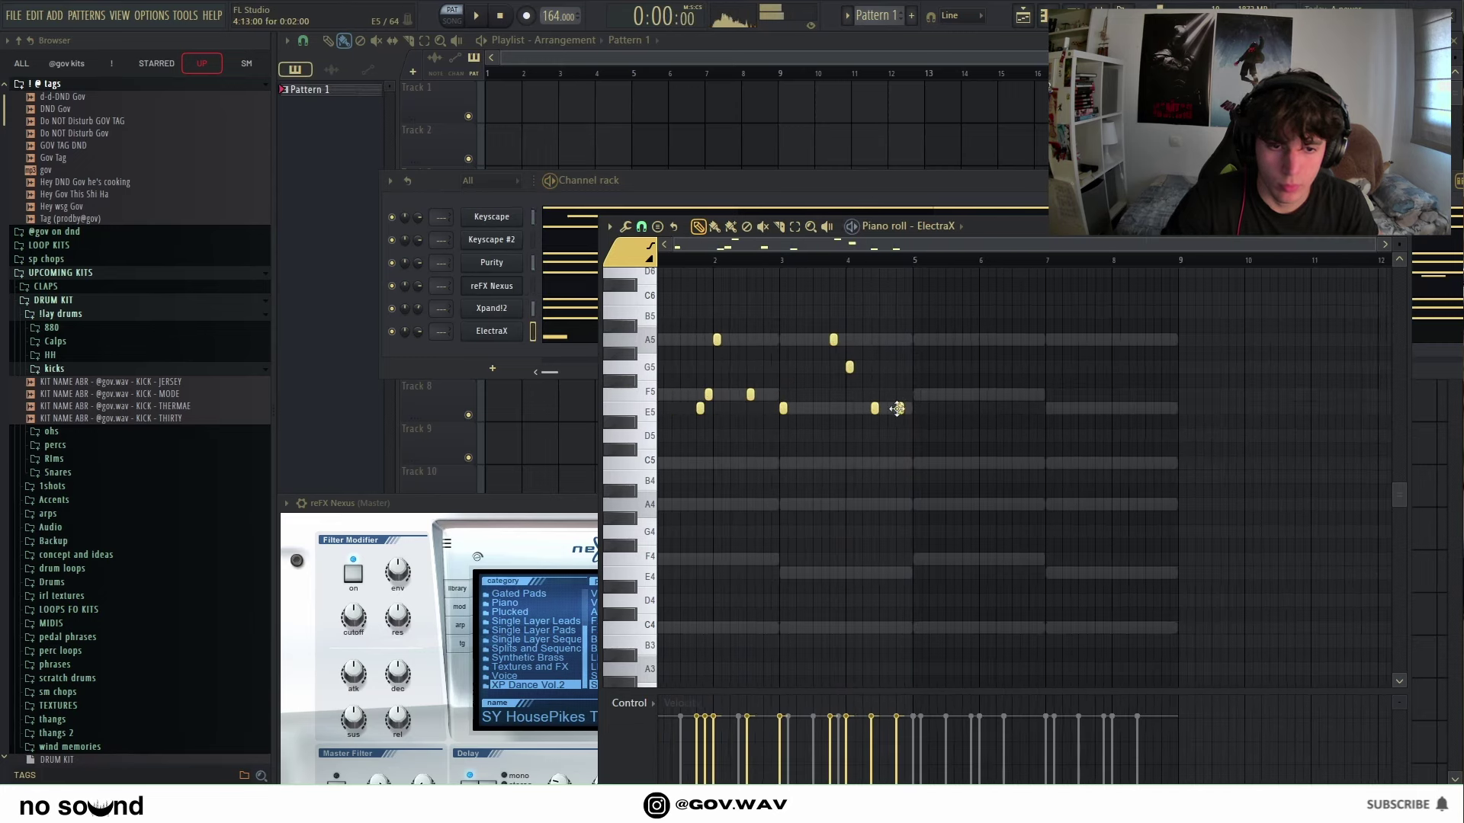
Step: Add two short A5 notes between bar 4's E5 notes and duplicate the four-bar ElectraX melody across bars 5 to 8
scroll(858, 416, up, 3)
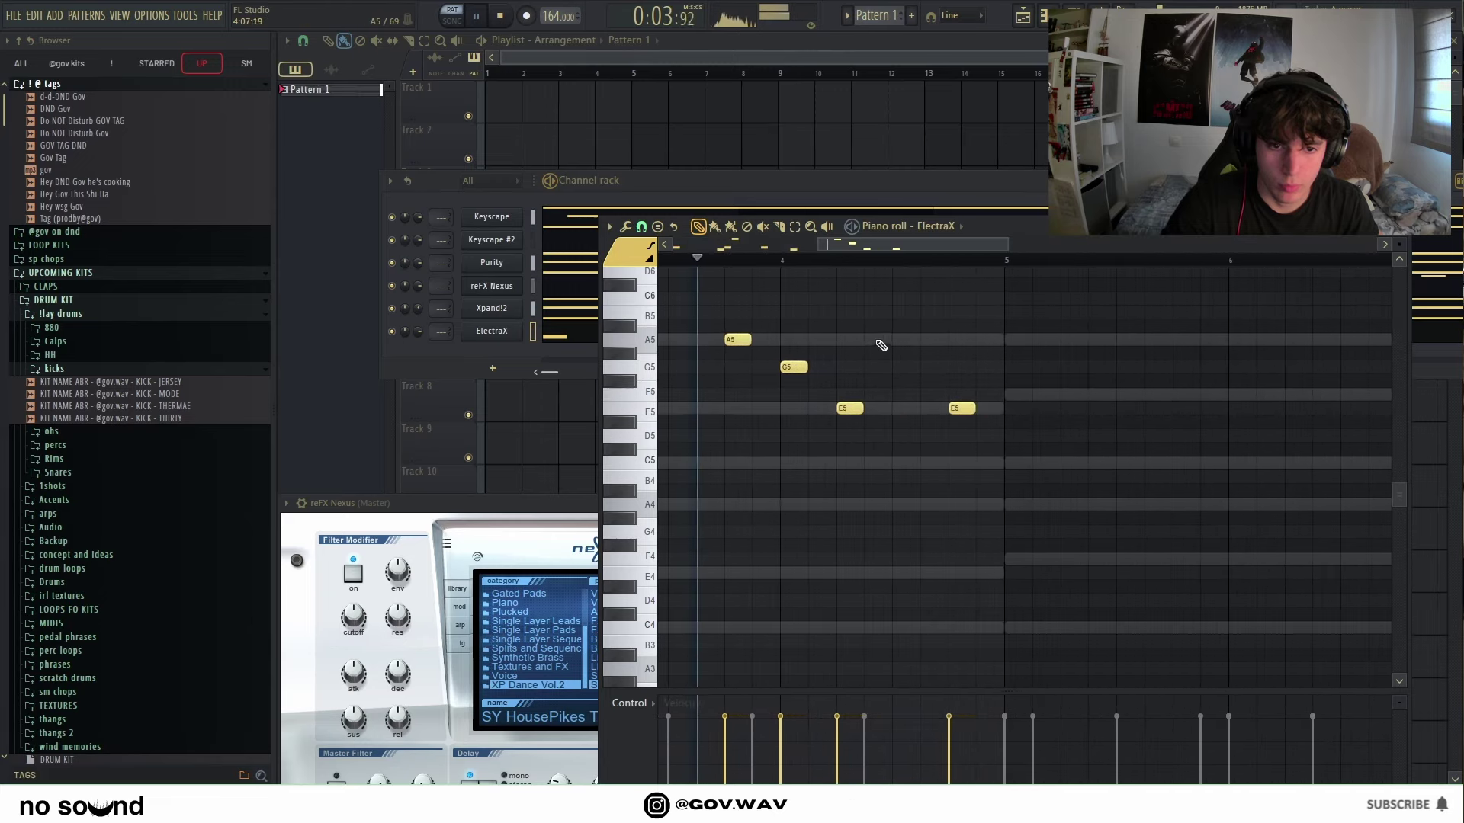
click(875, 339)
click(932, 339)
scroll(962, 374, down, 5)
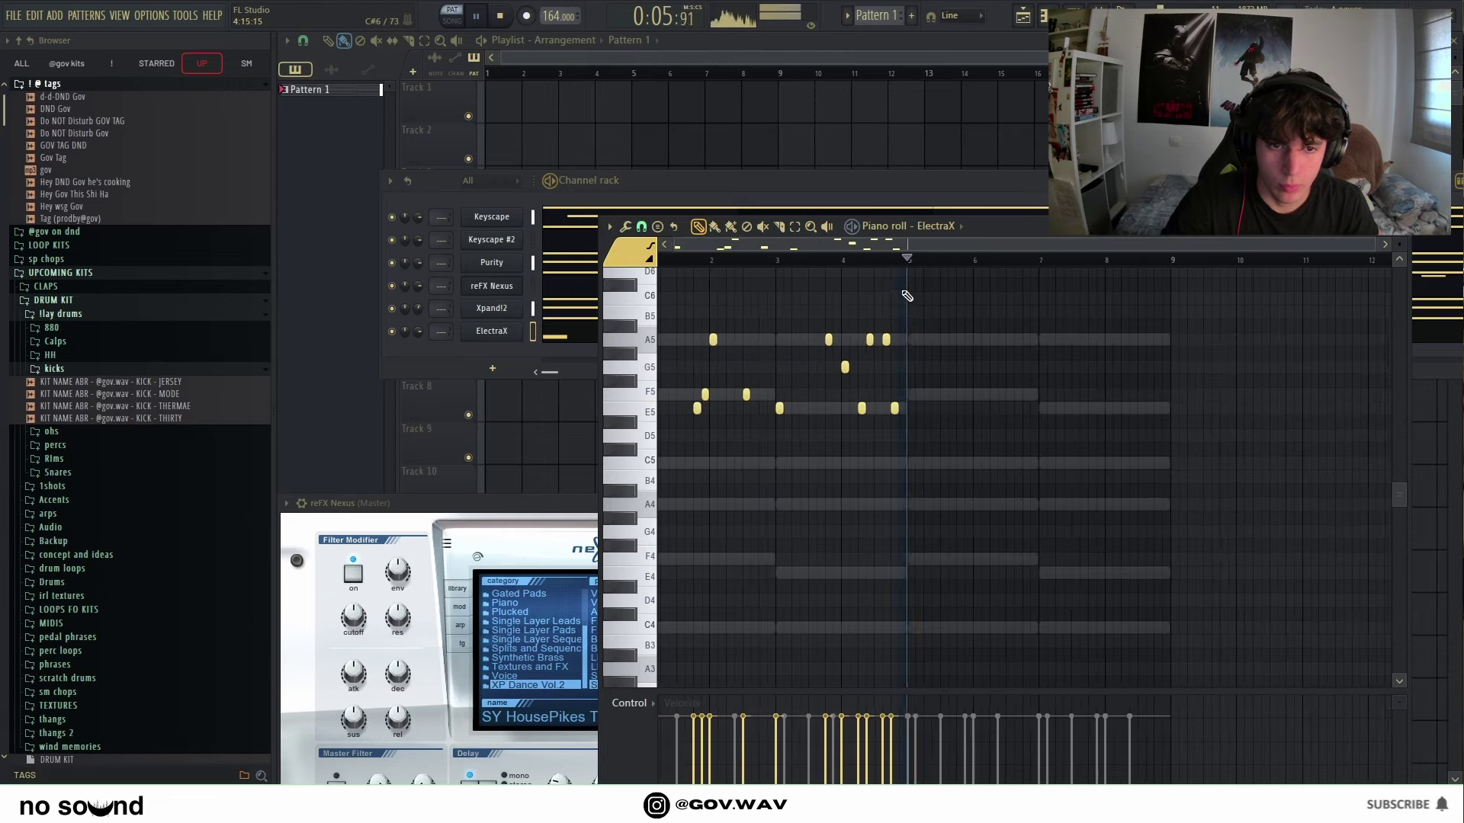
key(ctrl+b)
click(906, 314)
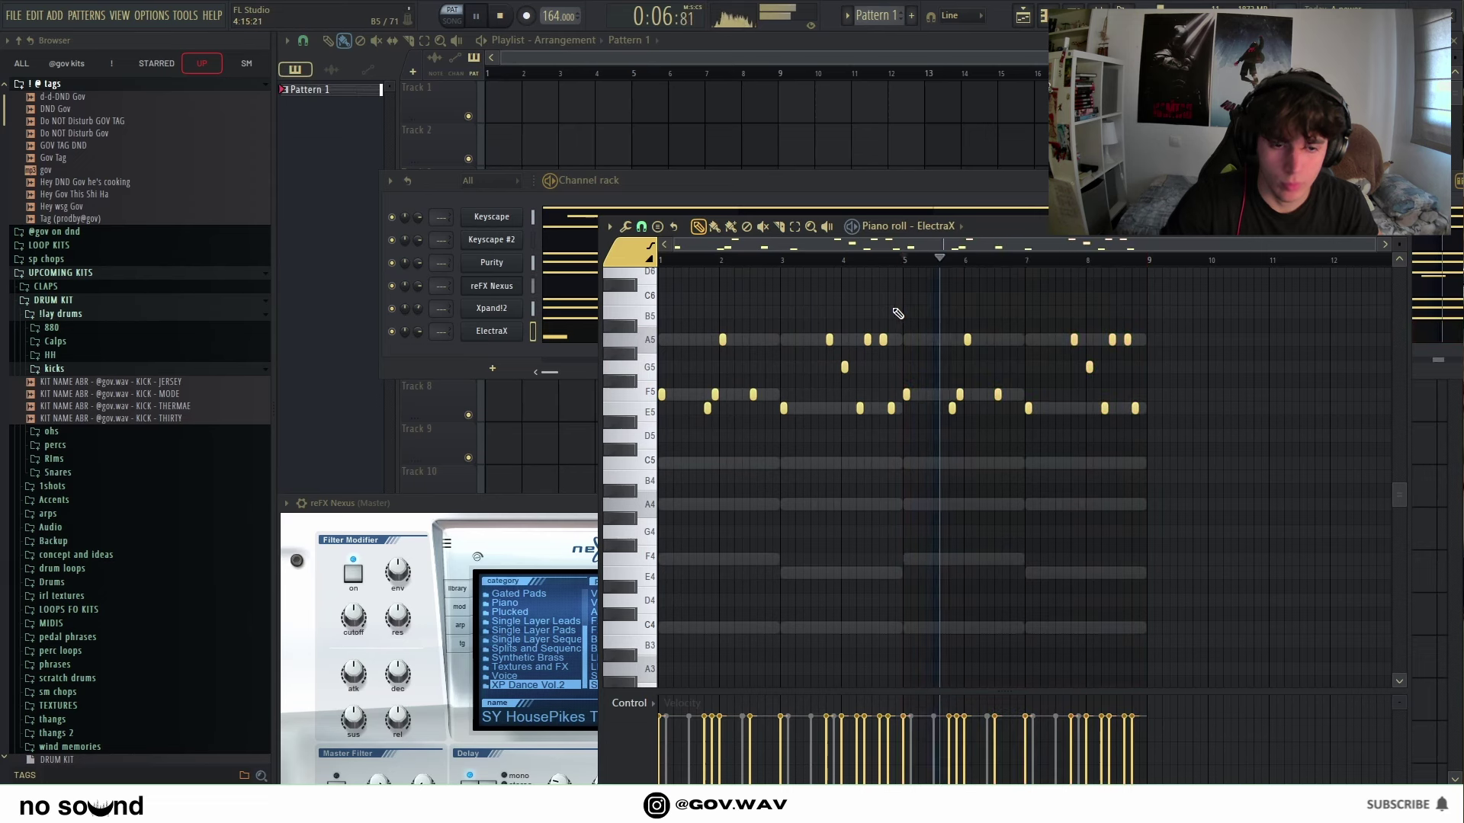
Step: Open ElectraX, move its window below the melody notes, and advance through the Keys patches to Arielles Ghost BT
click(491, 331)
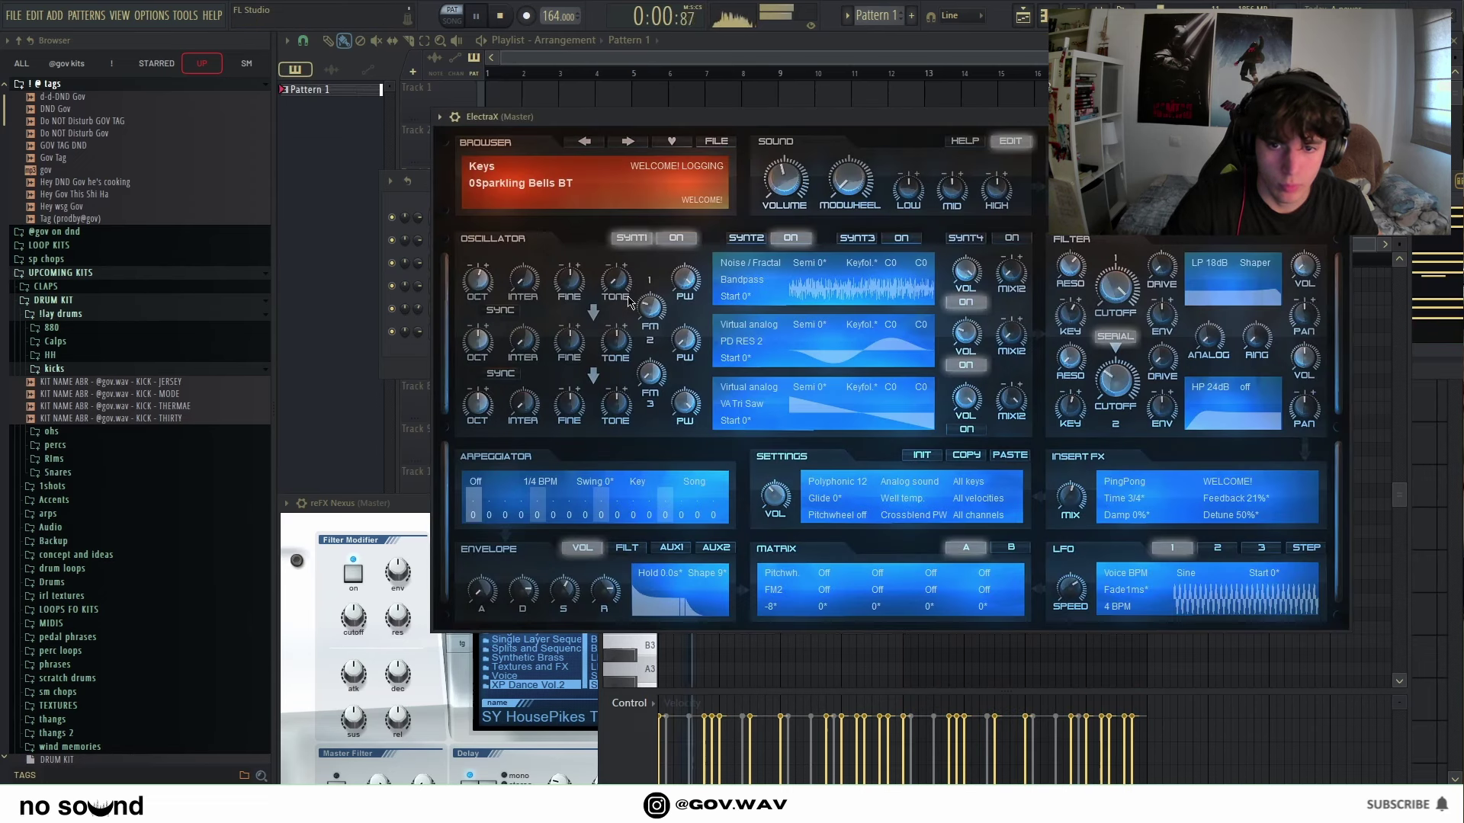
click(640, 147)
drag(649, 127, 622, 522)
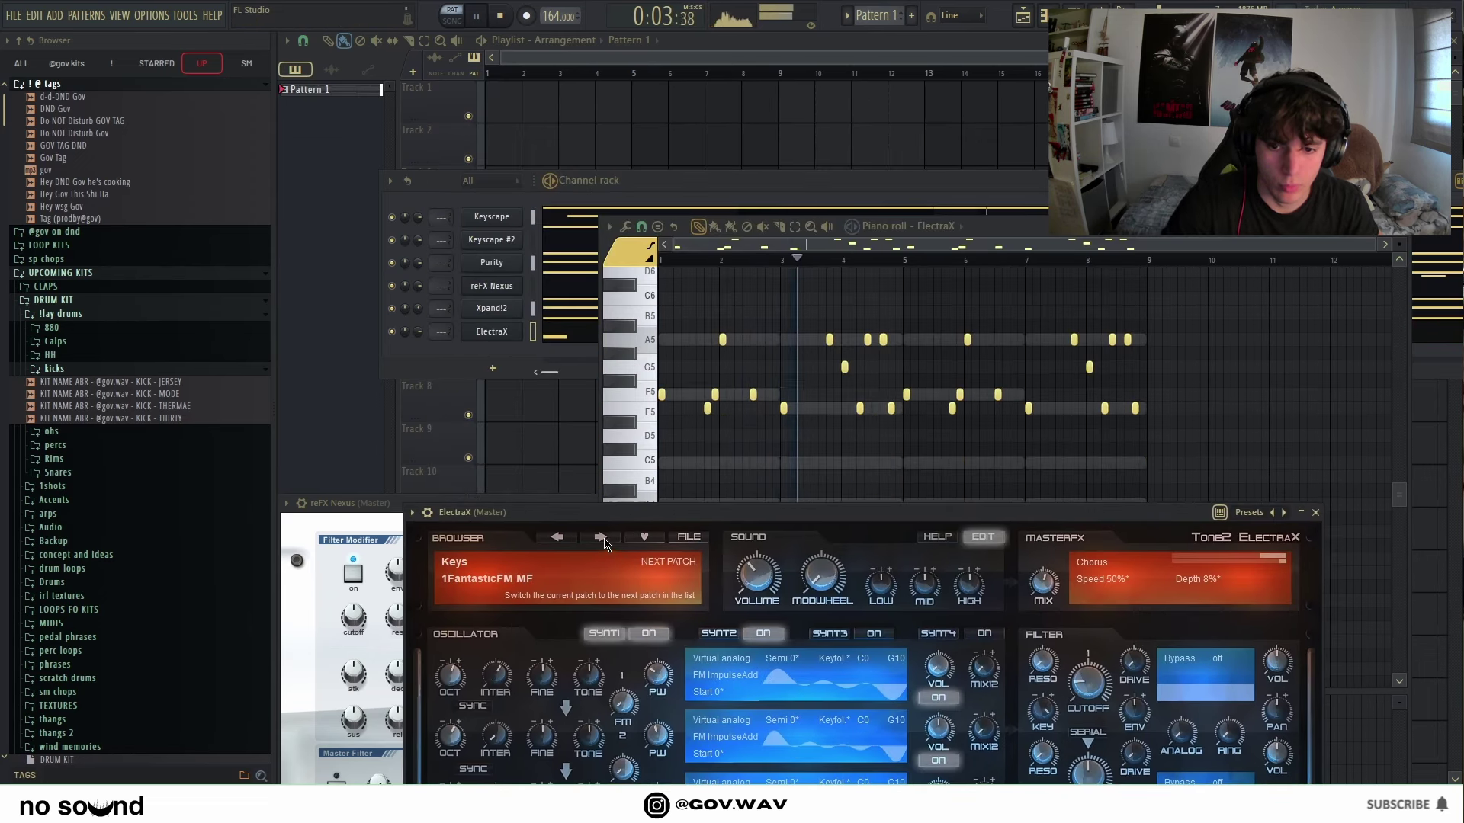
click(601, 537)
click(600, 538)
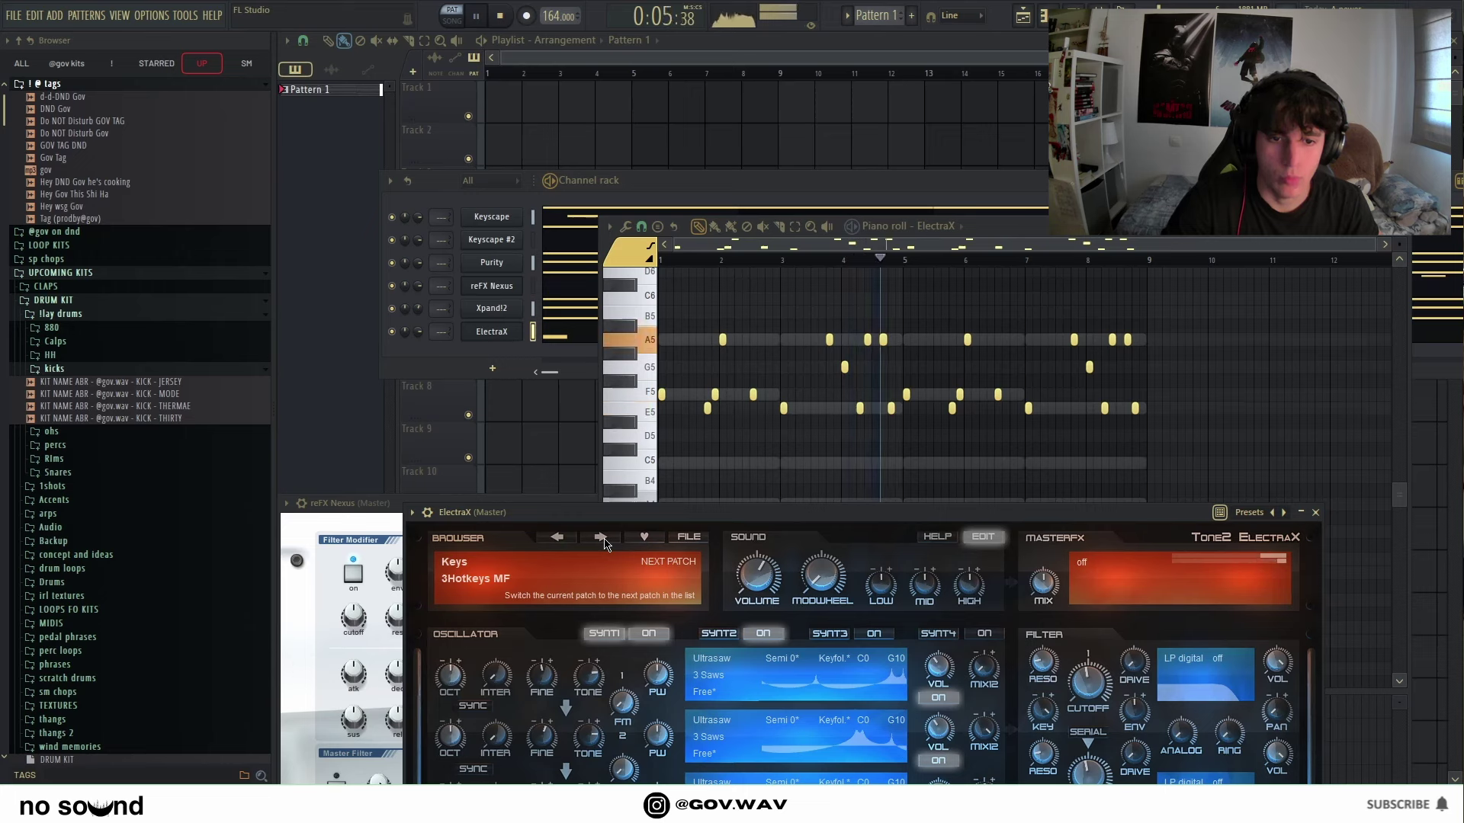
click(602, 538)
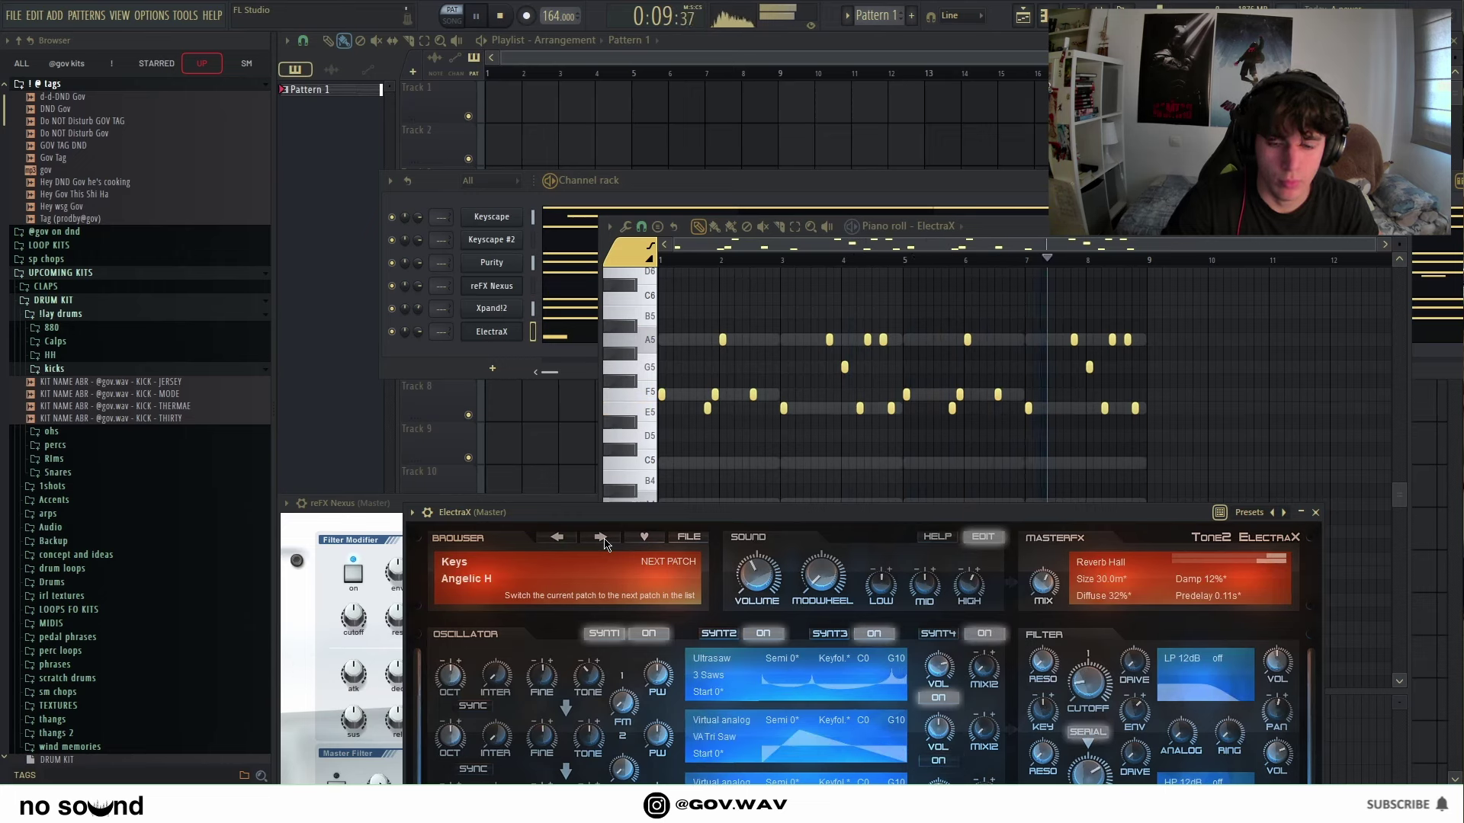
click(602, 539)
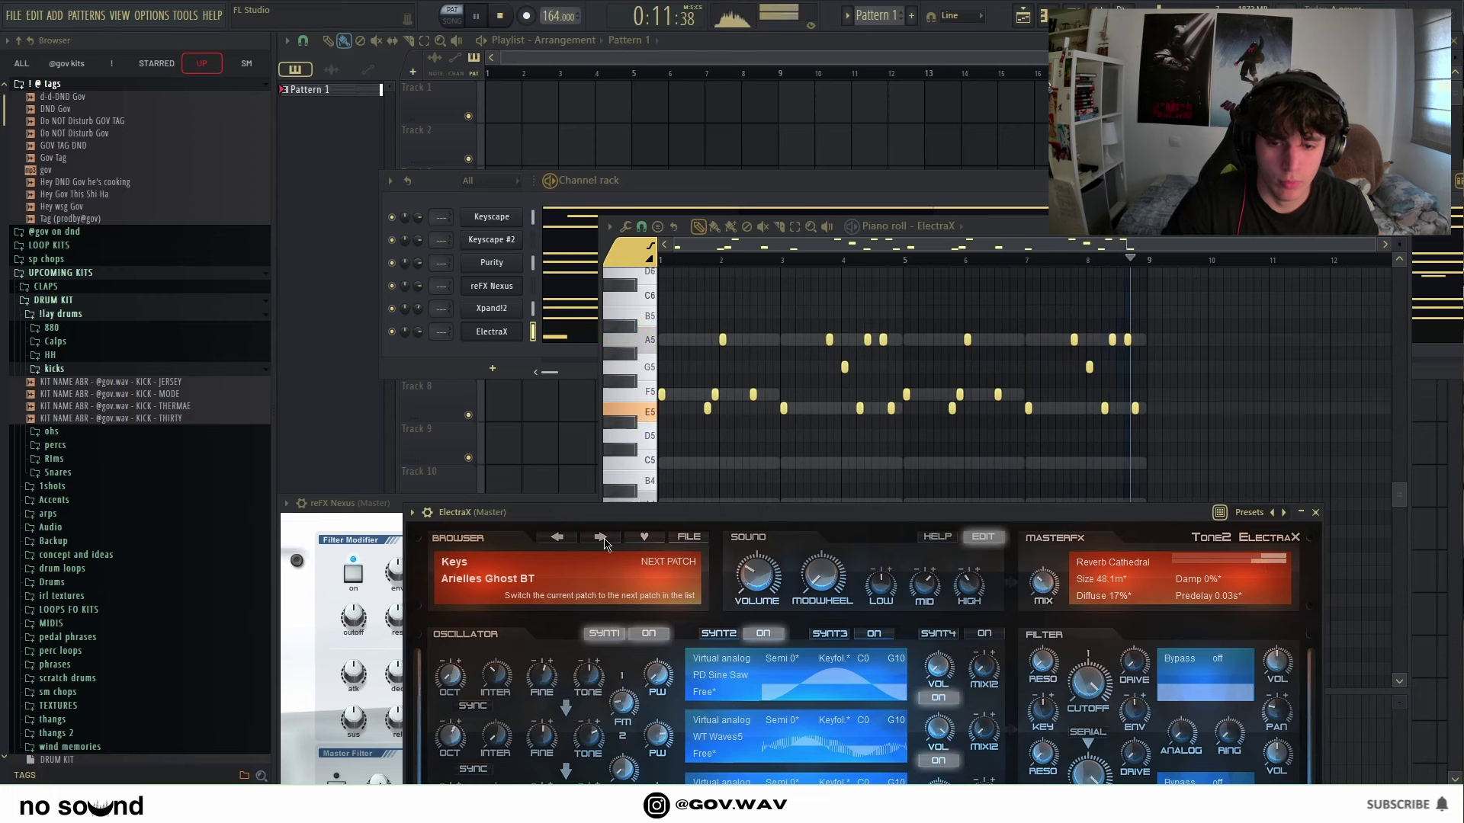
Step: Clone the ElectraX channel and paste the Xpand!2 chord notes into the clone
right_click(492, 341)
click(548, 477)
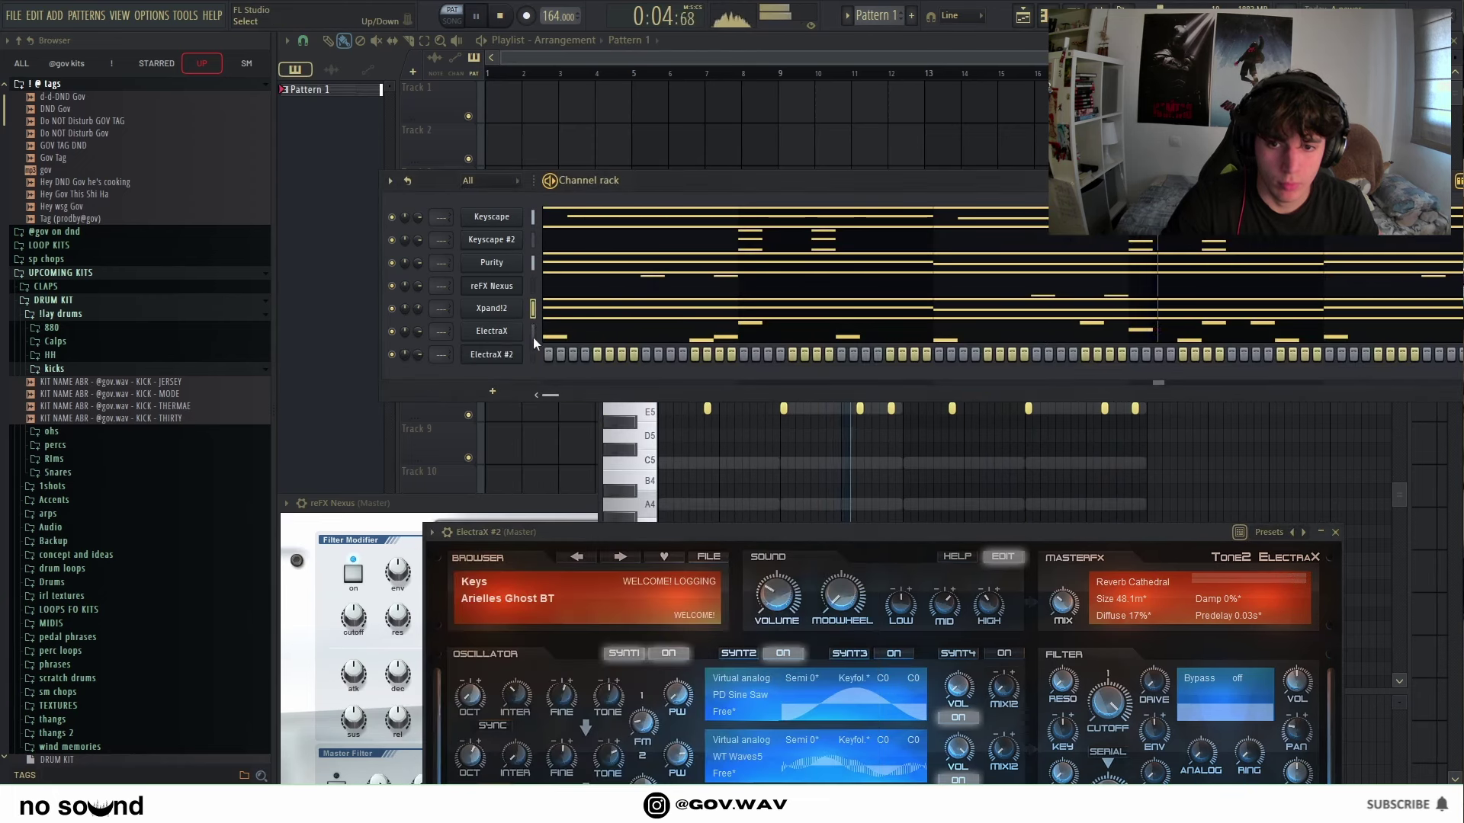
click(533, 354)
key(ctrl+v)
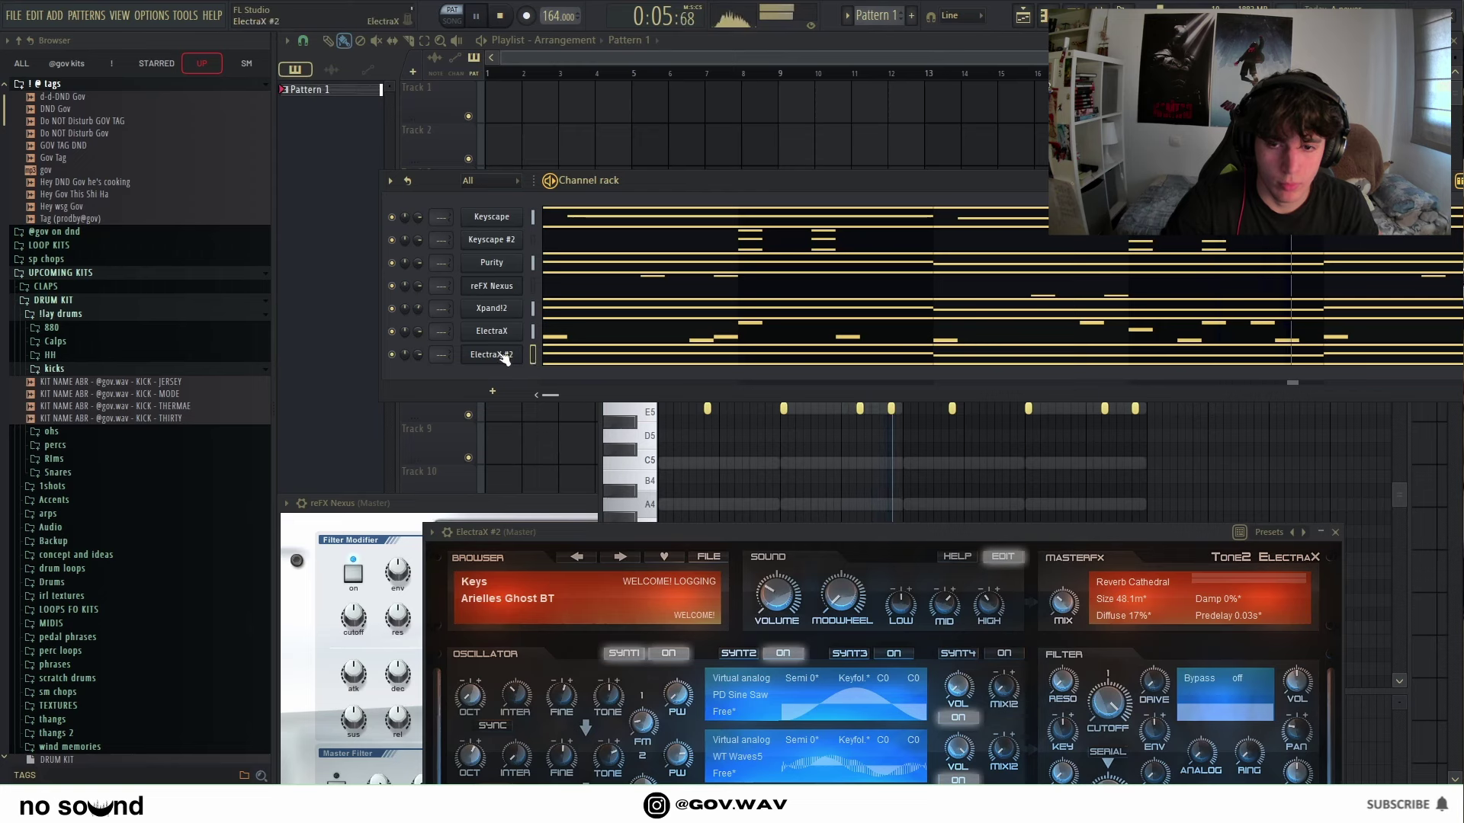
click(503, 357)
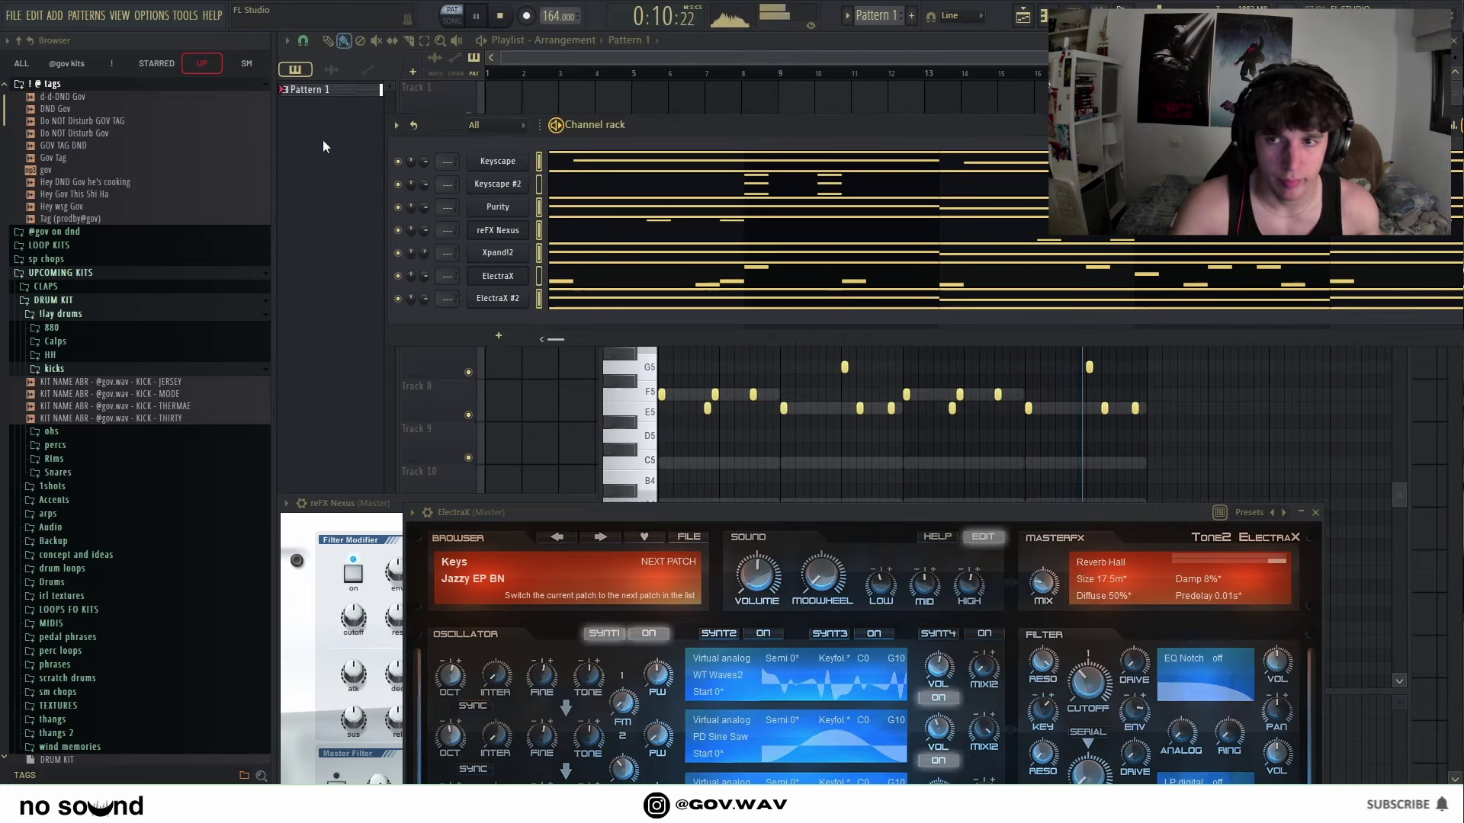
Step: Close all open windows and place Pattern 1 at bar 1 of Track 1 in the playlist
key(F12)
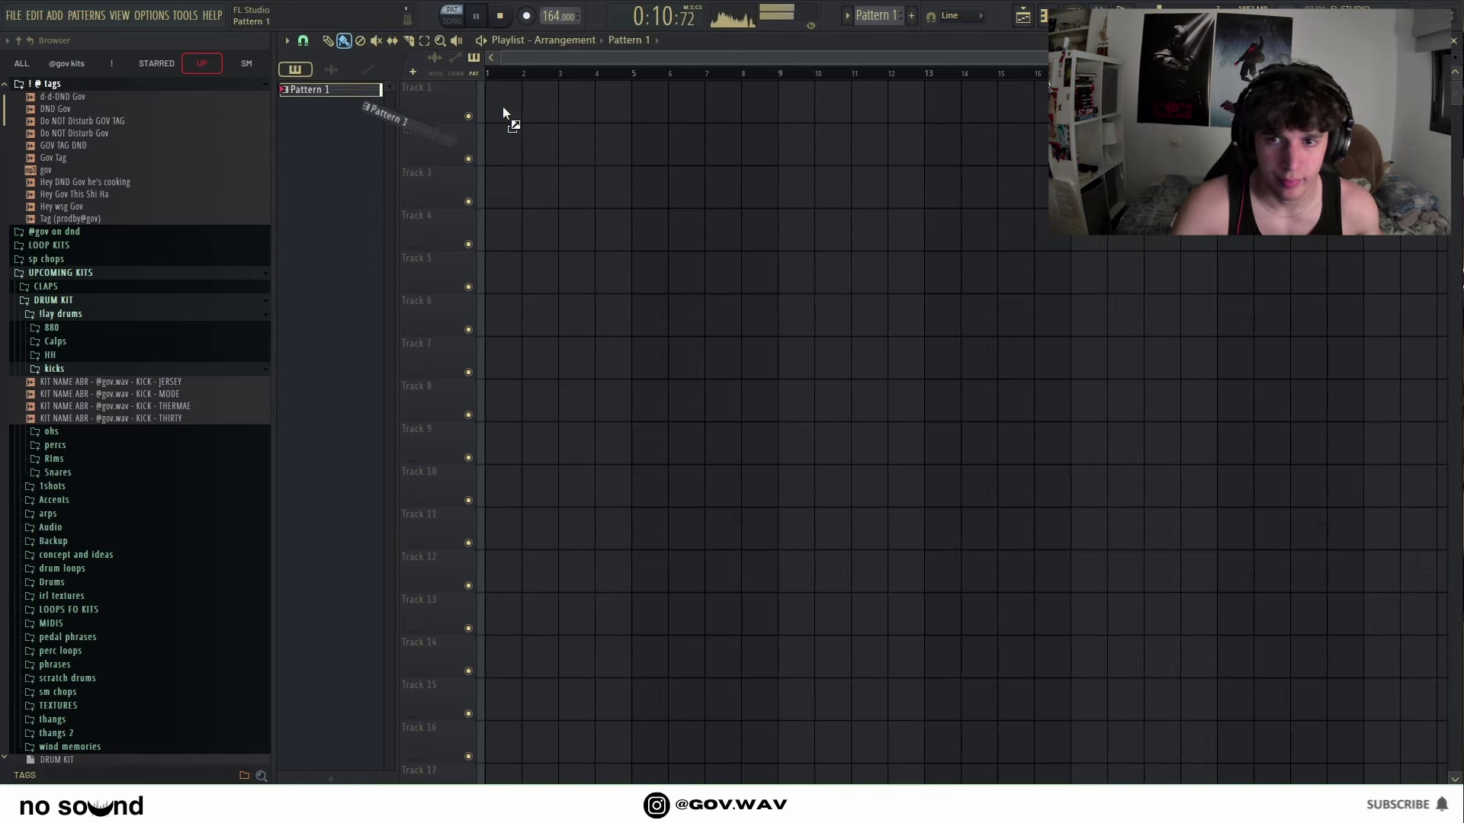
click(499, 101)
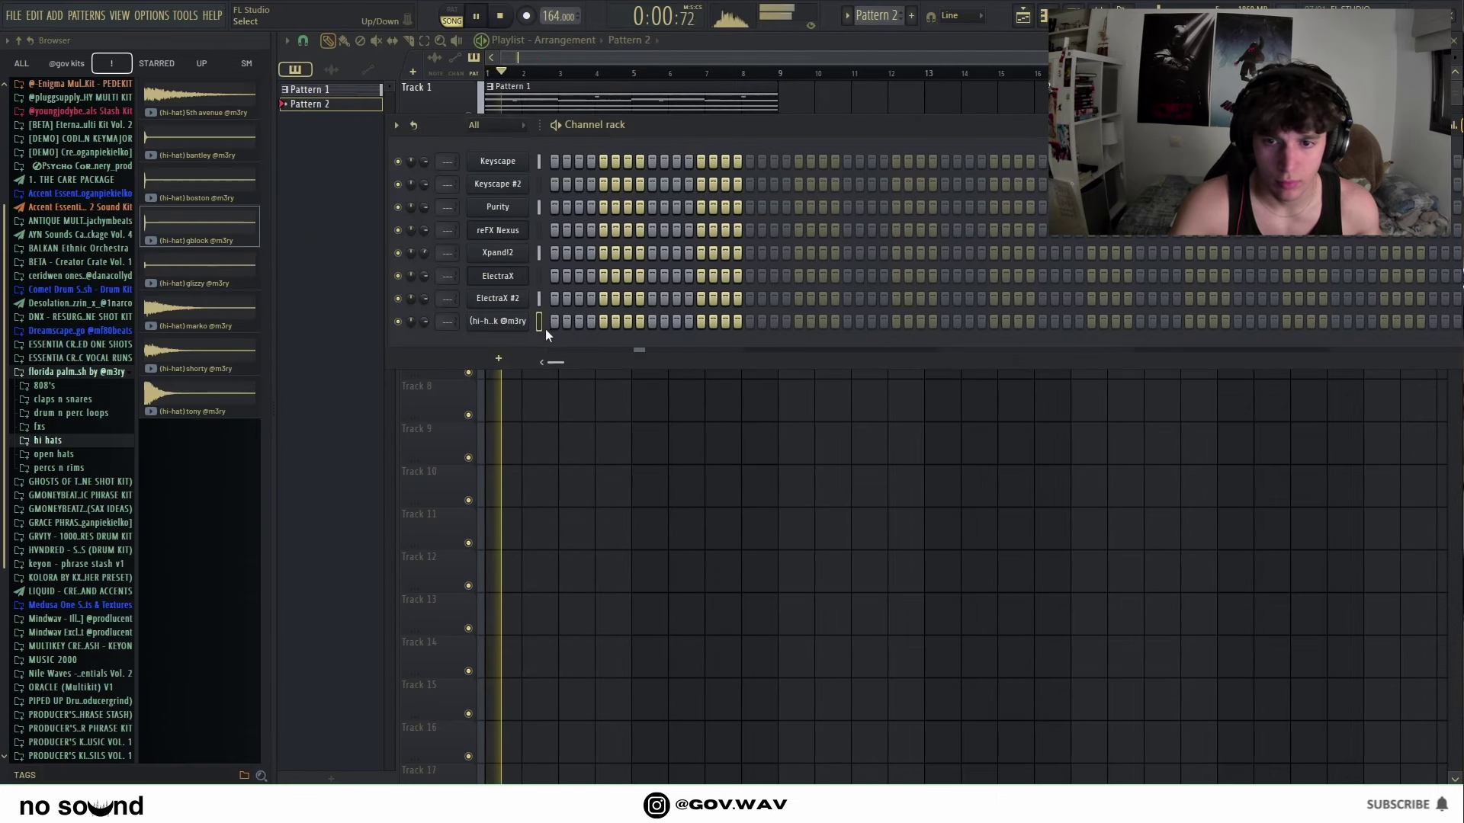
Step: Fill every second step of the hi-hat channel in Pattern 2 and replace its sample with the bantley hi-hat
right_click(527, 321)
click(713, 369)
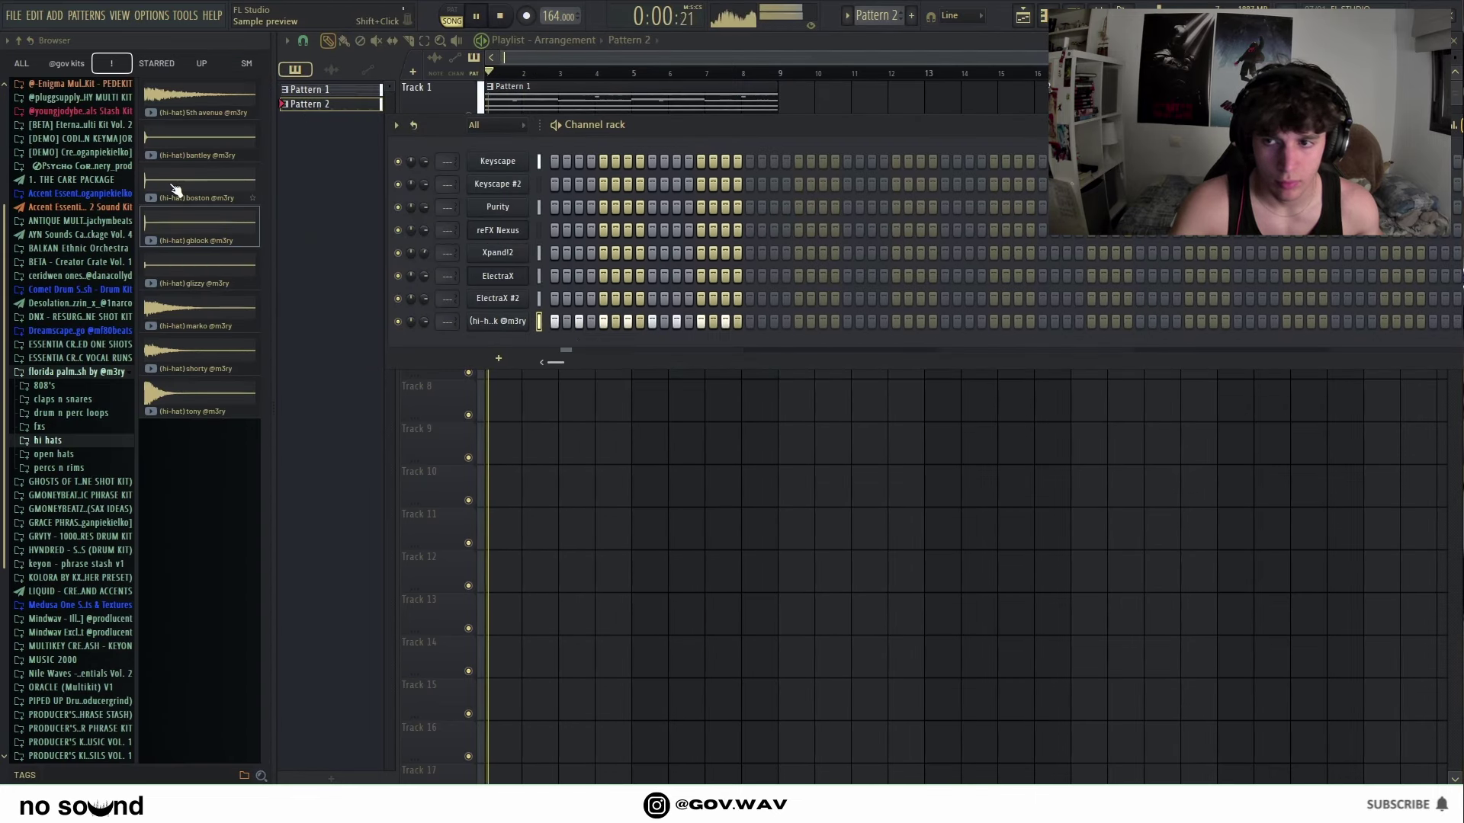
drag(295, 267, 486, 328)
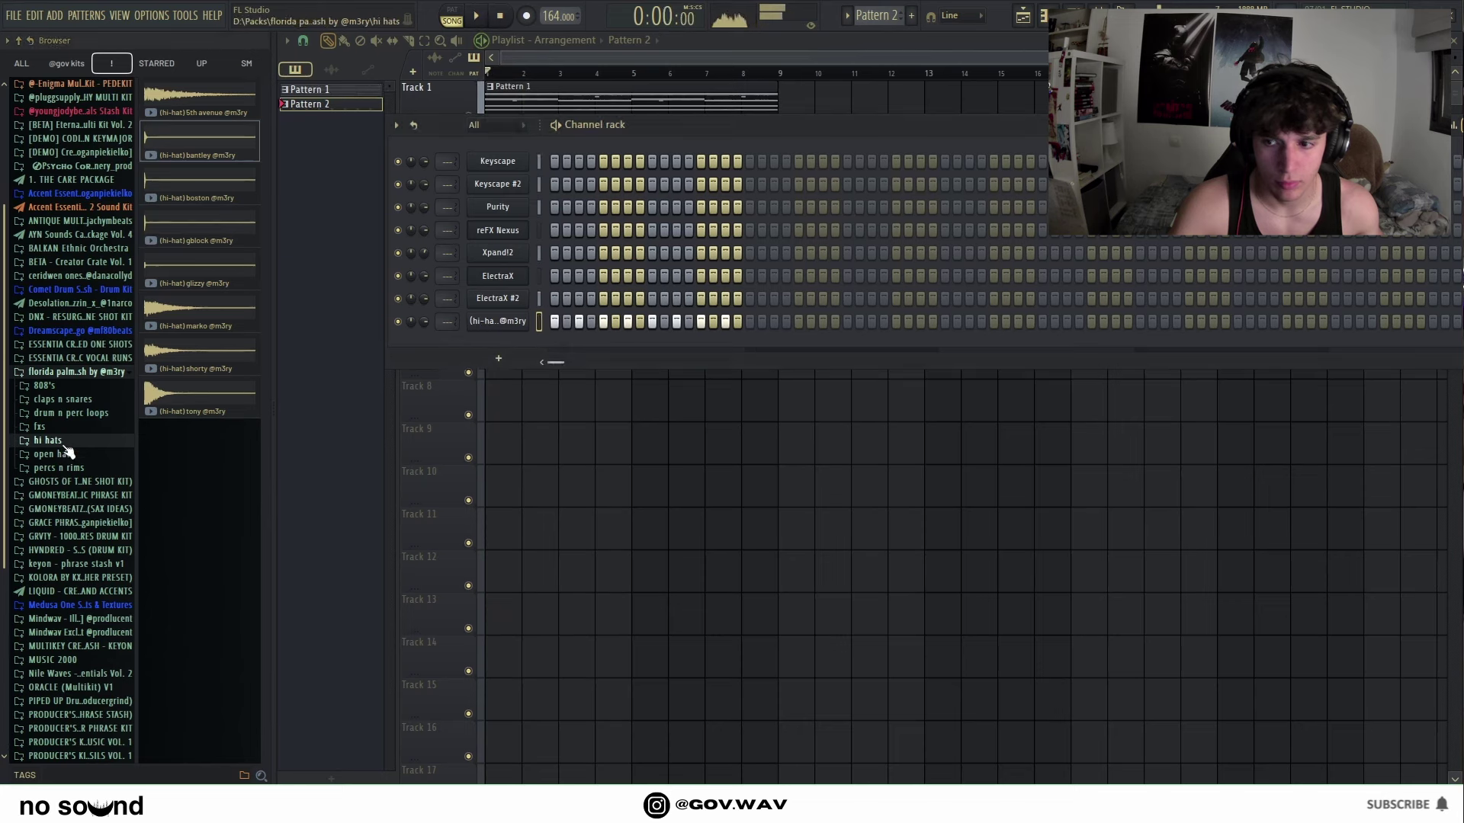
Step: Add the jitsteppa clap from the claps n snares folder as a new channel and dismiss its sampler settings
click(64, 402)
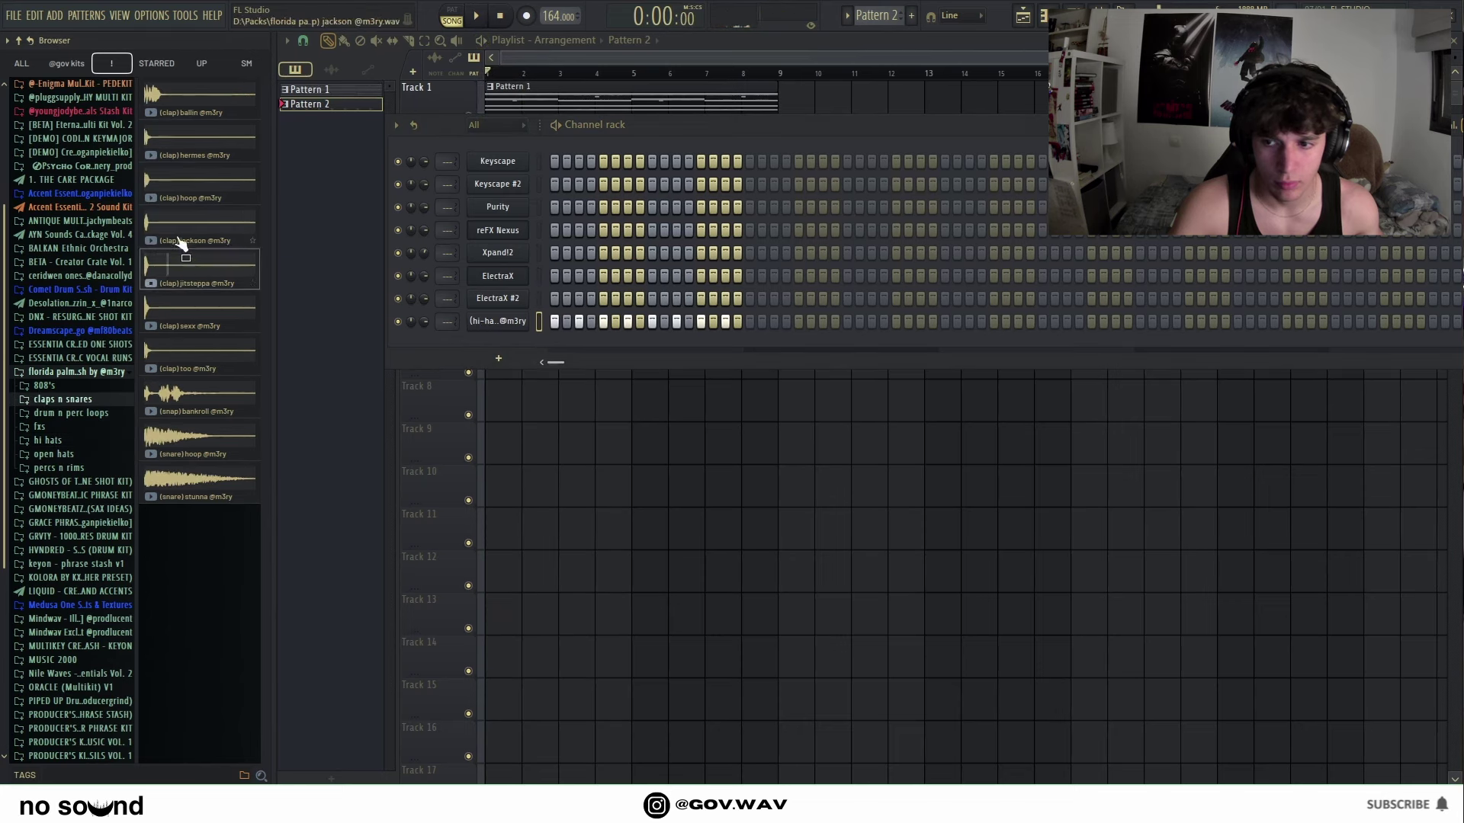
drag(411, 340, 493, 349)
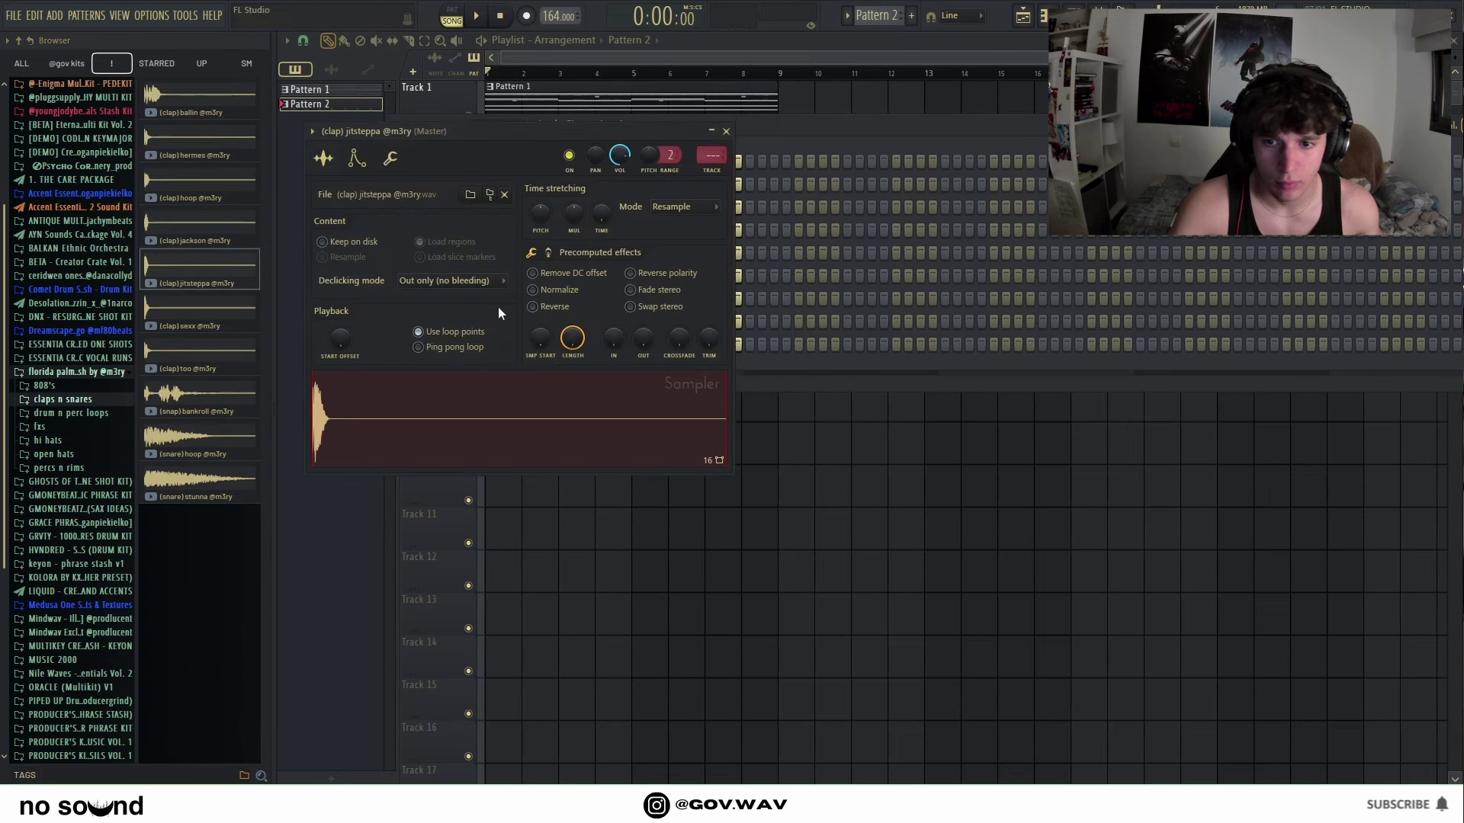
click(726, 131)
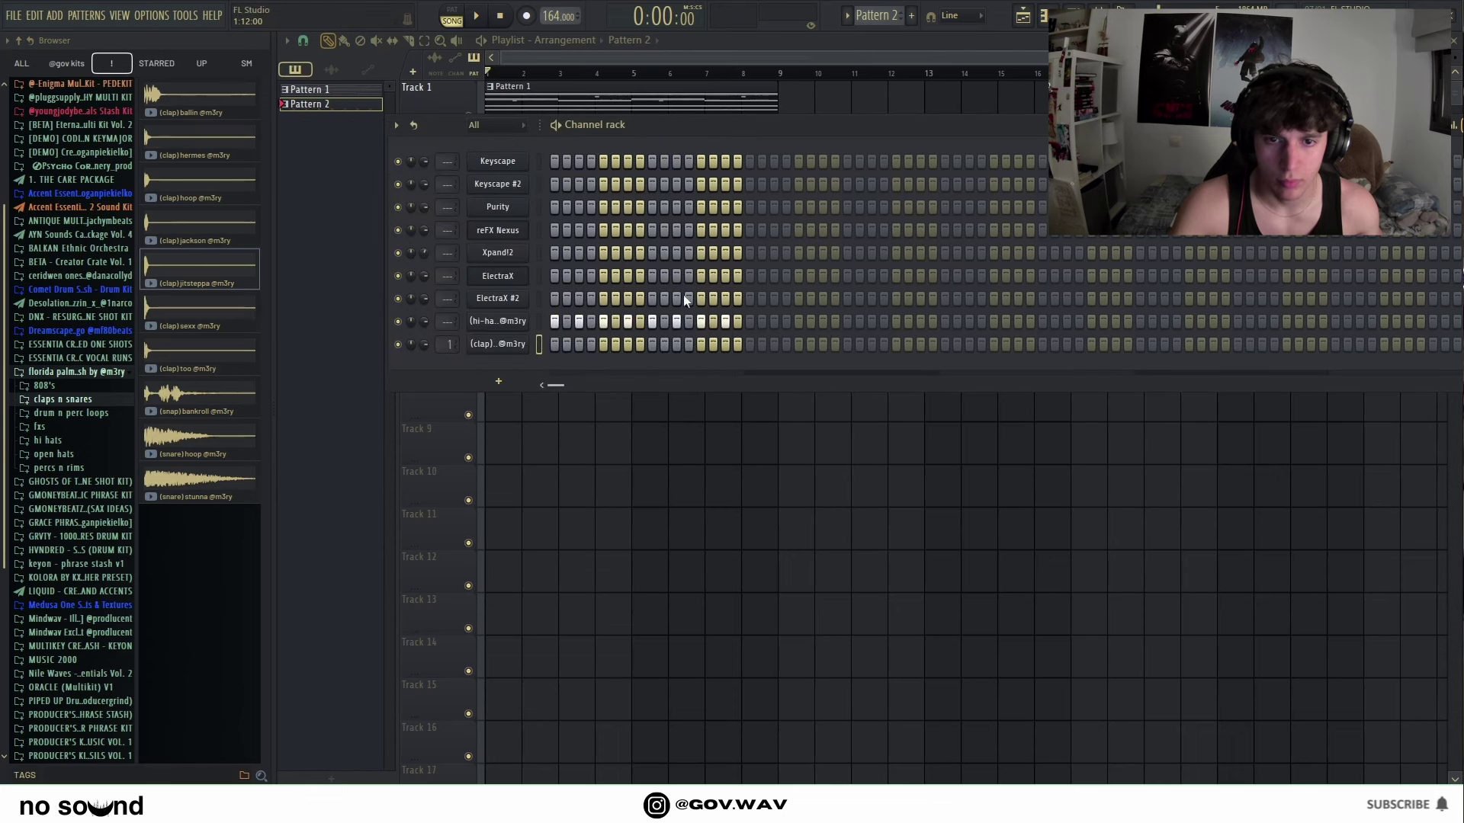
Step: In the clap's piano roll, place a C5 hit midway through bar 1 and duplicate it in every bar through bar 8
right_click(530, 347)
click(549, 344)
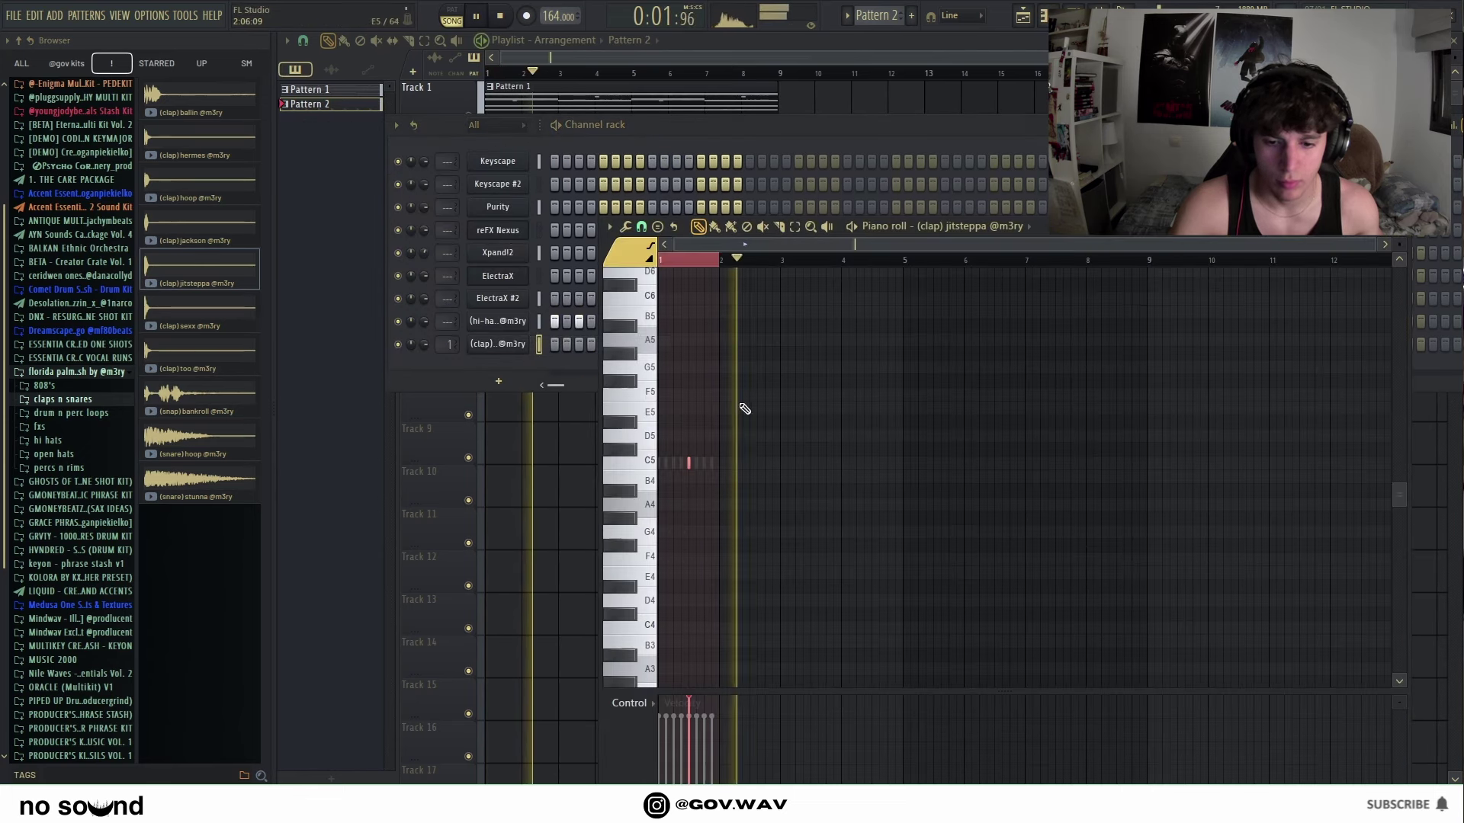
key(ctrl+b)
key(ctrl+b)
key(ctrl+b)
key(ctrl+b)
key(ctrl+b)
key(ctrl+b)
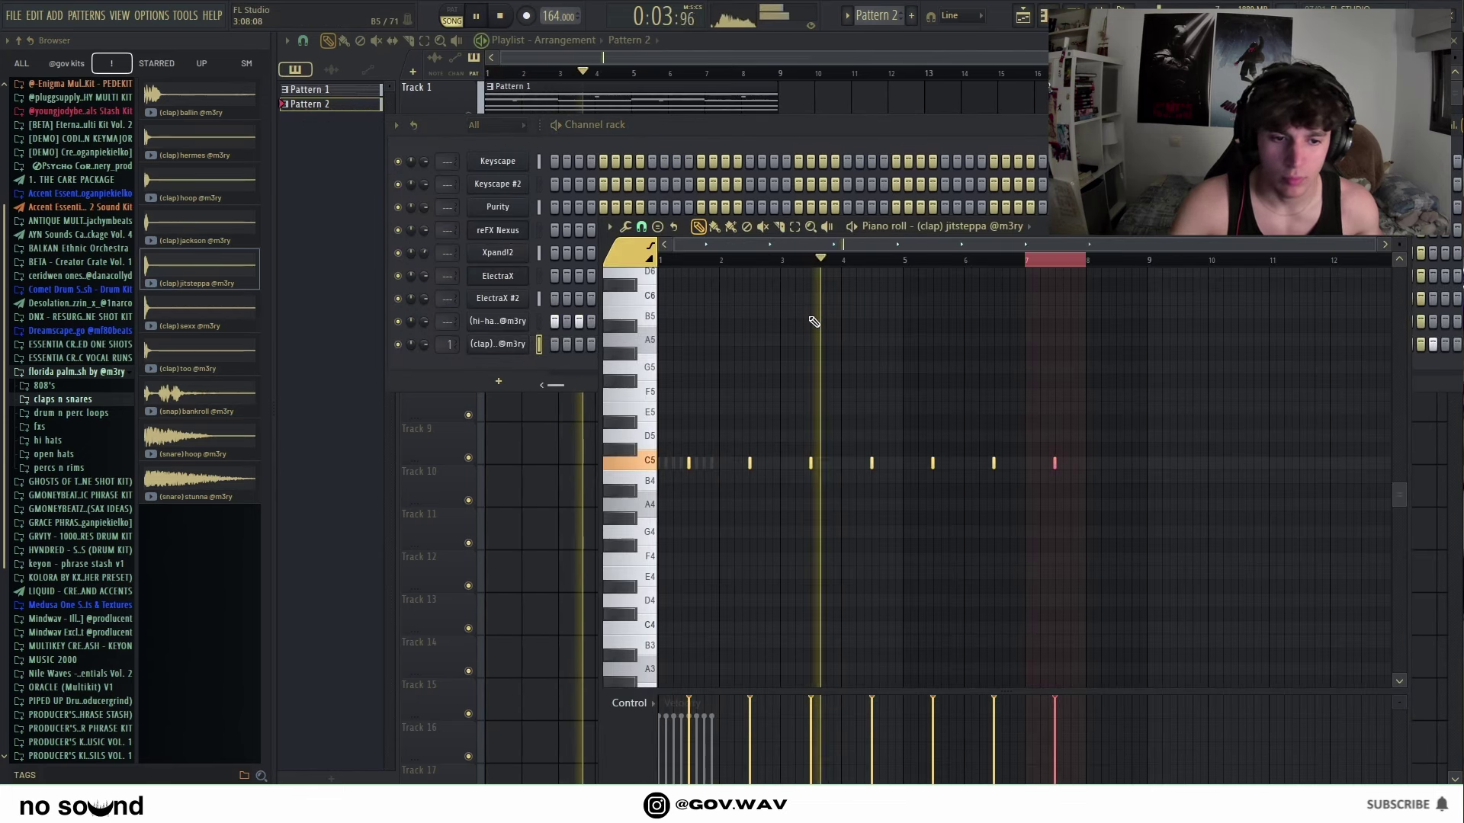
key(ctrl+d)
click(1409, 236)
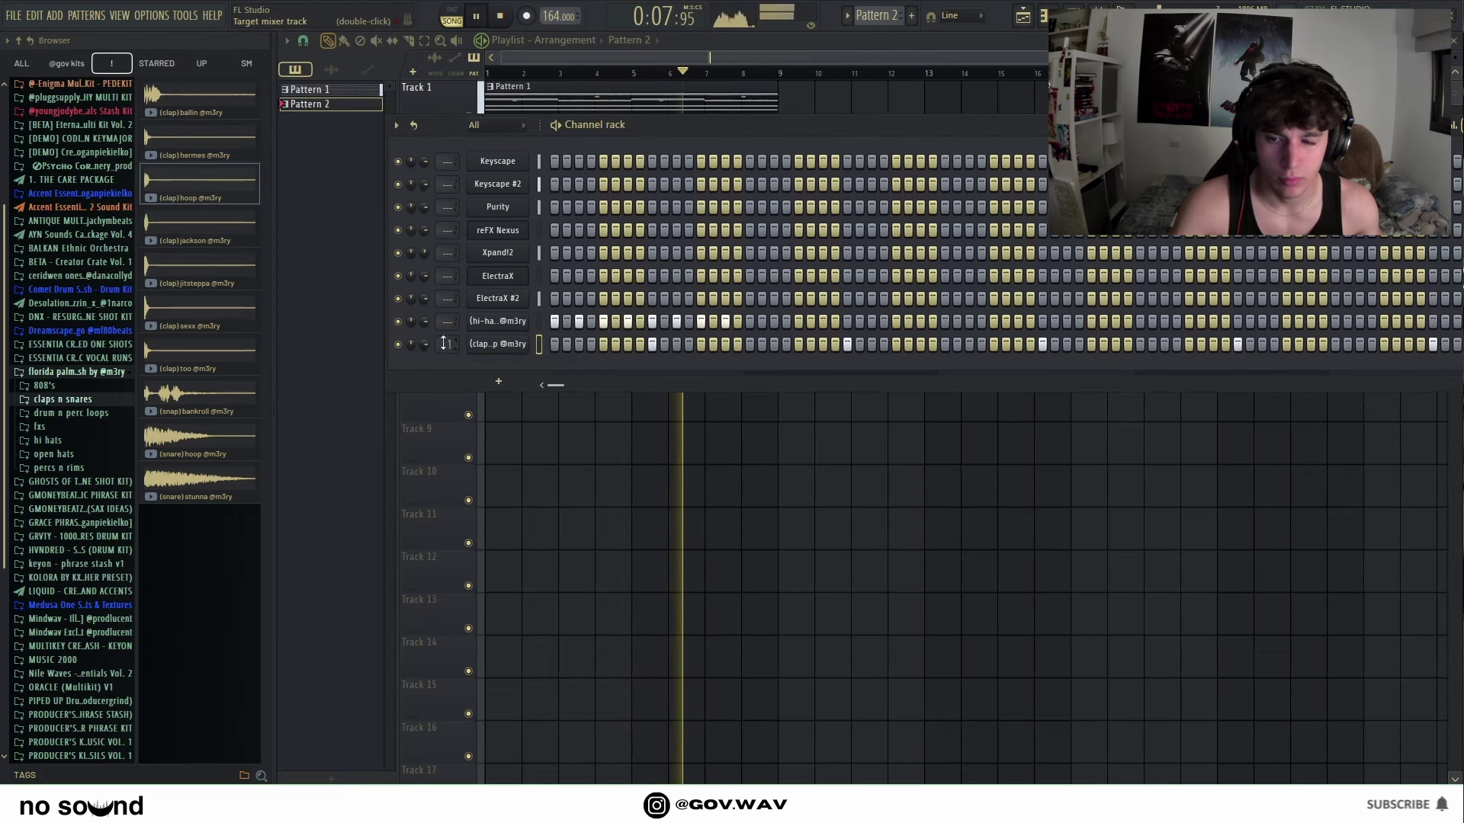
Step: Fill every second step of the hi-hat channel across the extended pattern, and open the hoop clap channel's piano roll
right_click(533, 322)
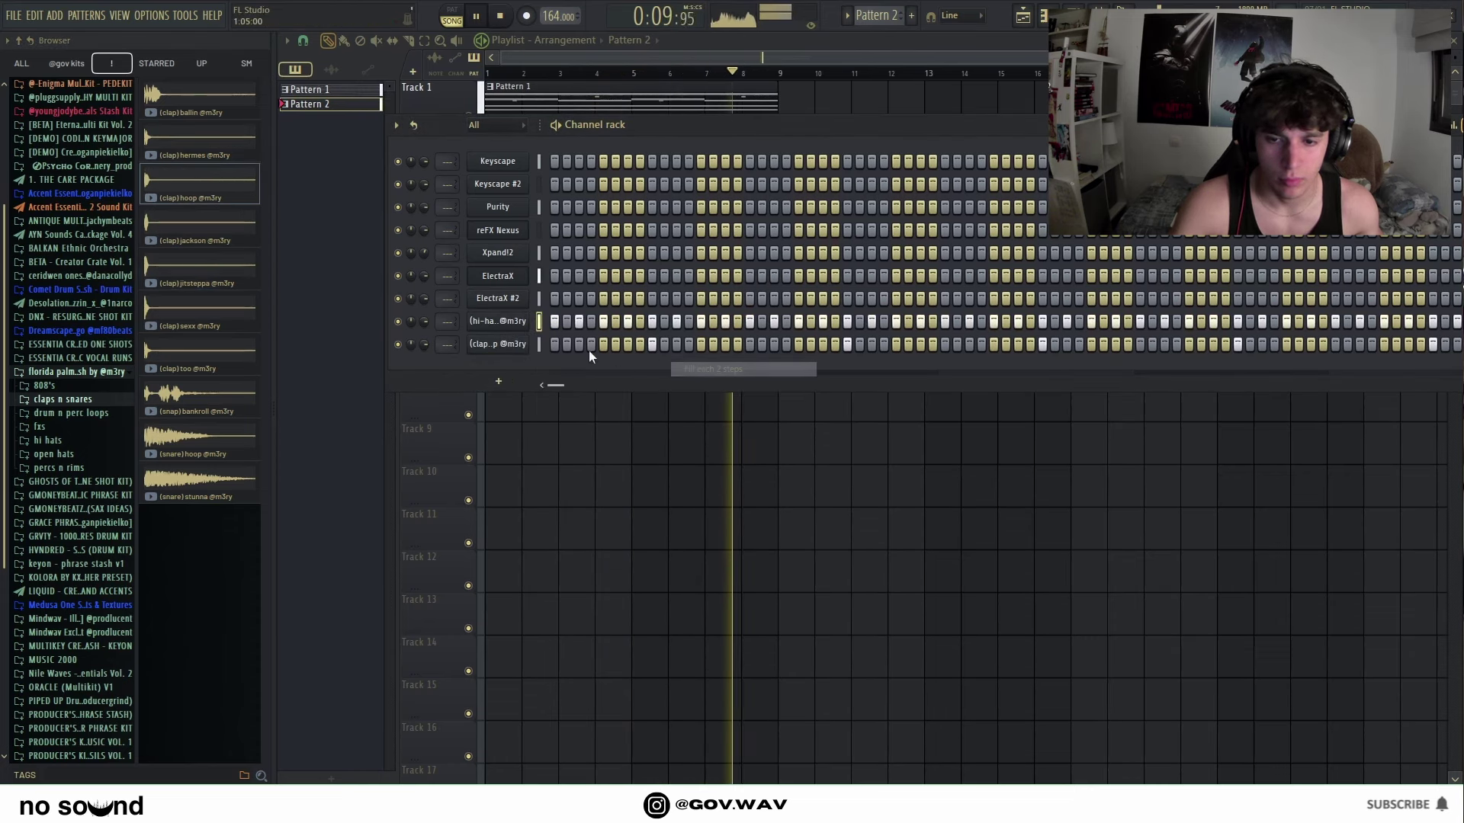
click(497, 345)
click(724, 131)
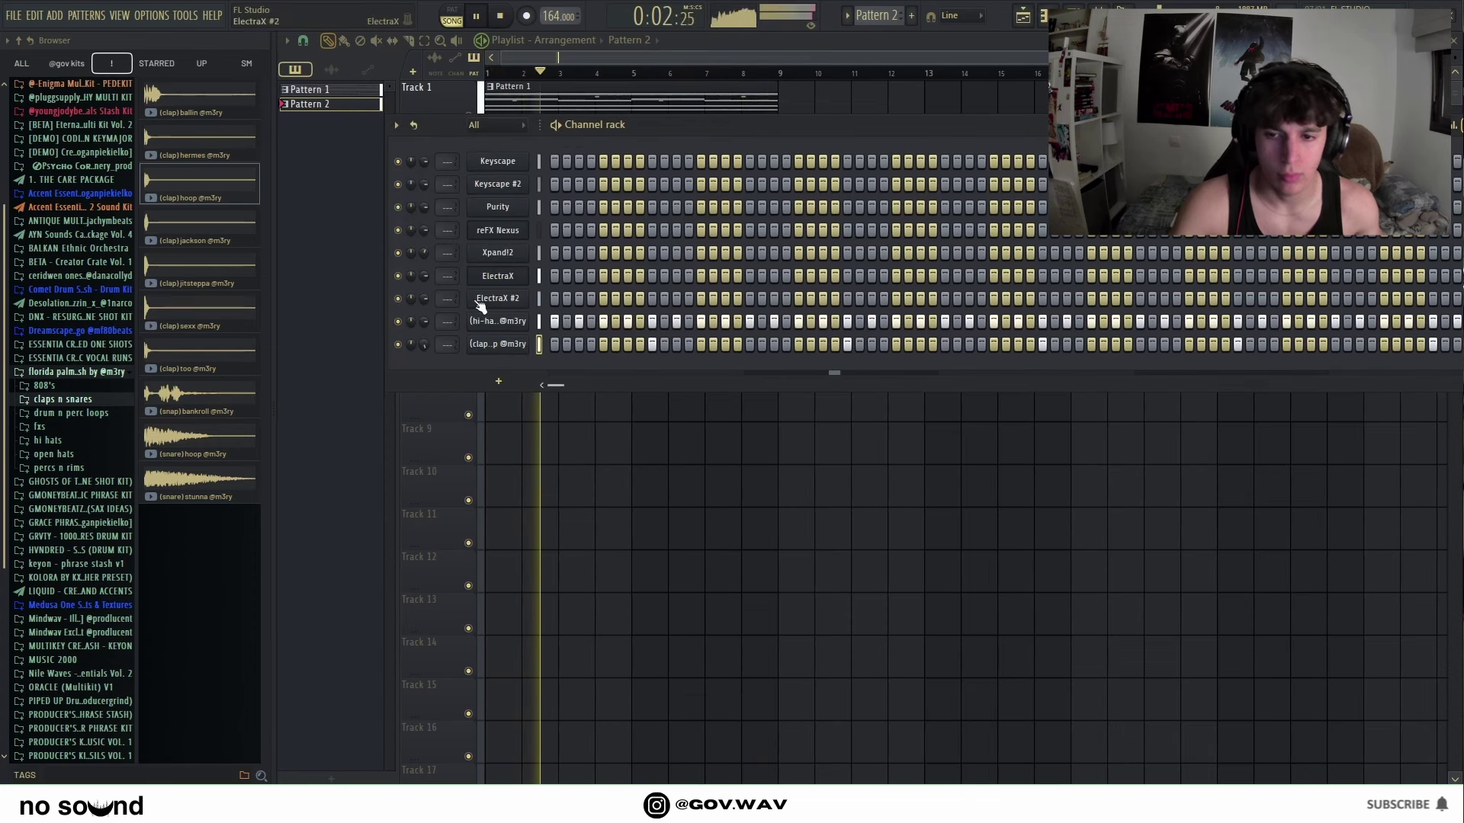
right_click(521, 346)
click(559, 343)
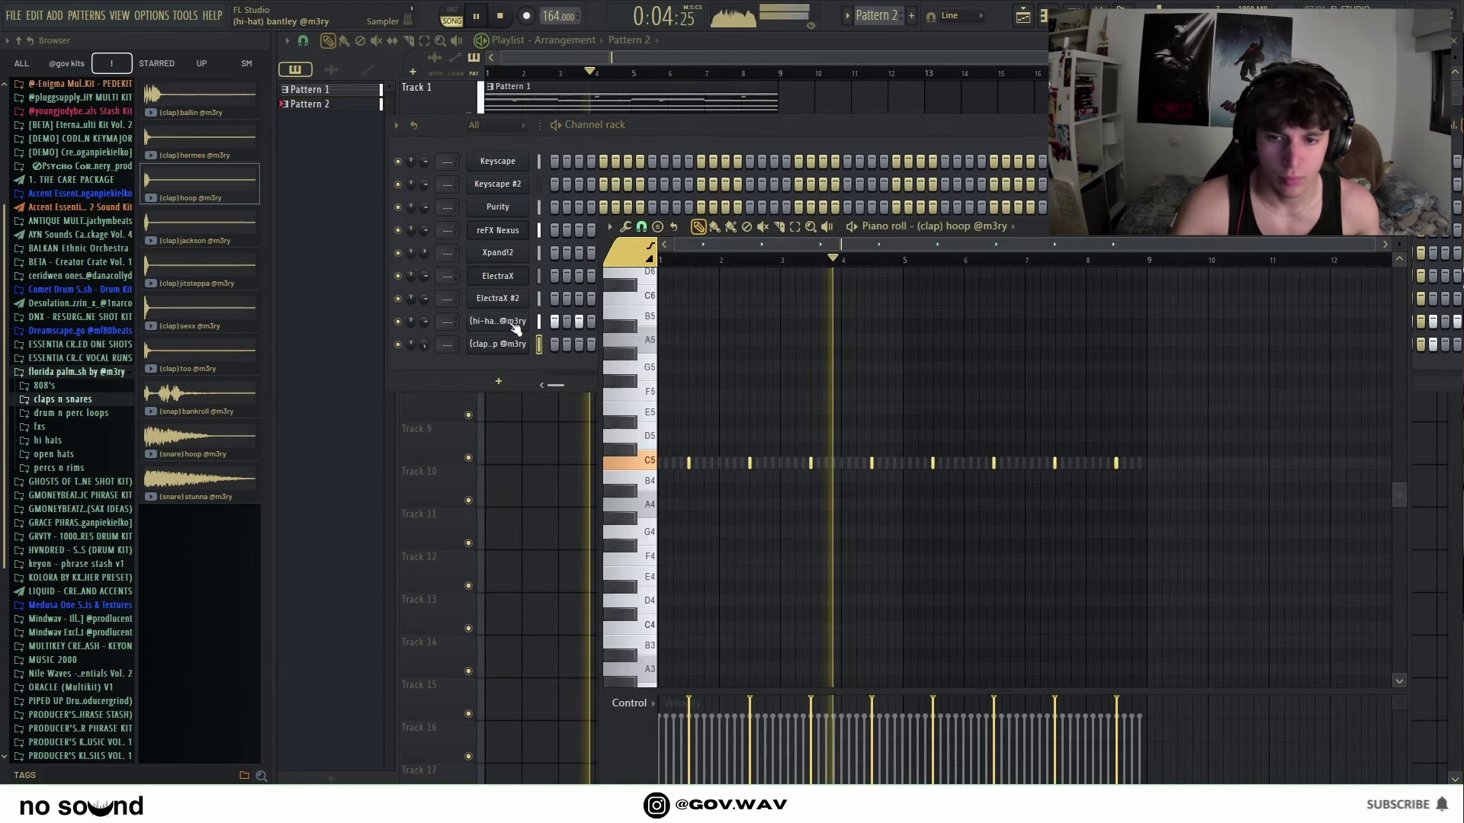
Step: Add the wizz open hat from the open hats folder as a new channel below the clap
click(48, 440)
click(53, 454)
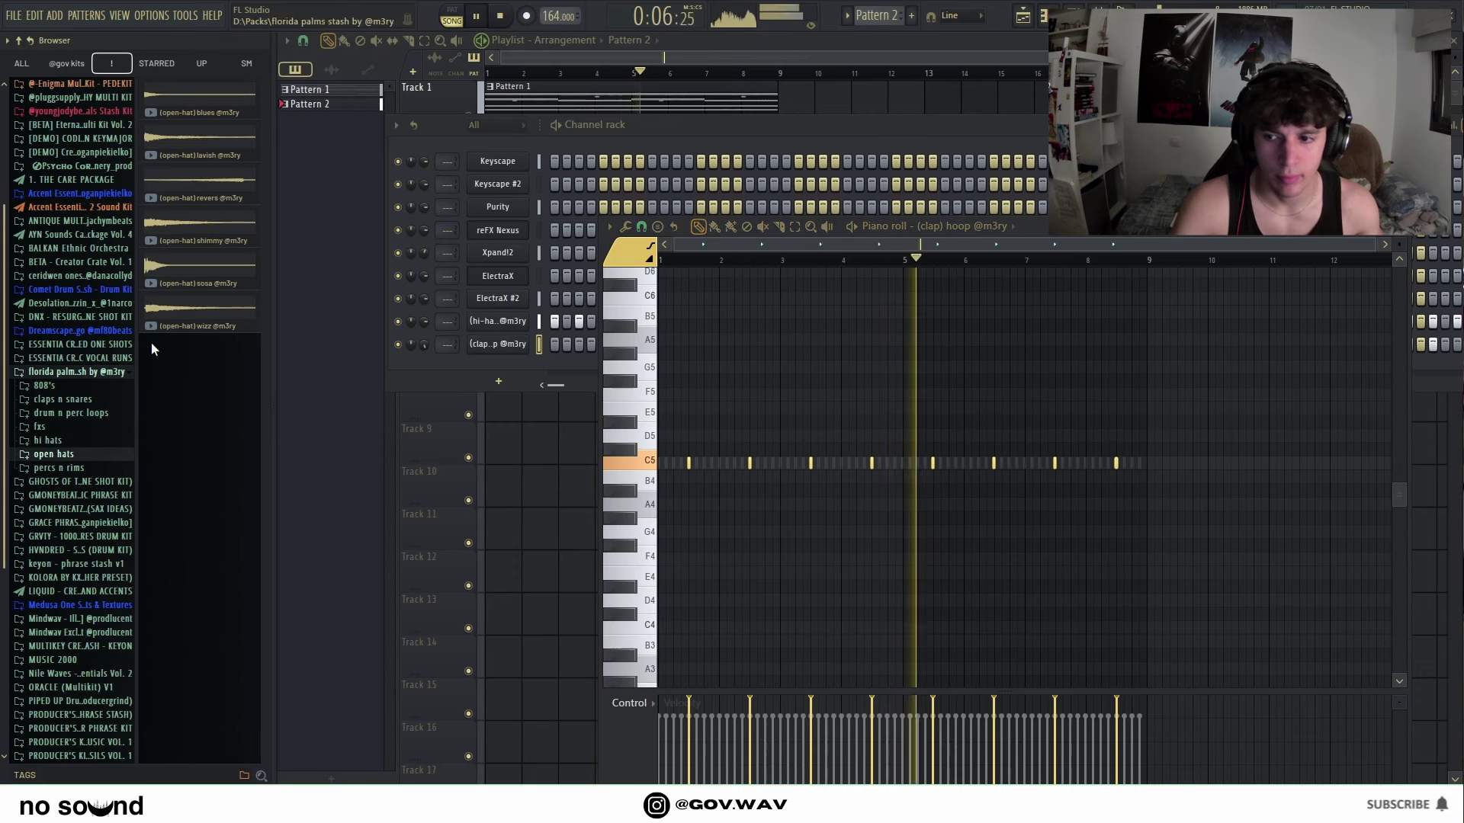
drag(181, 326, 515, 368)
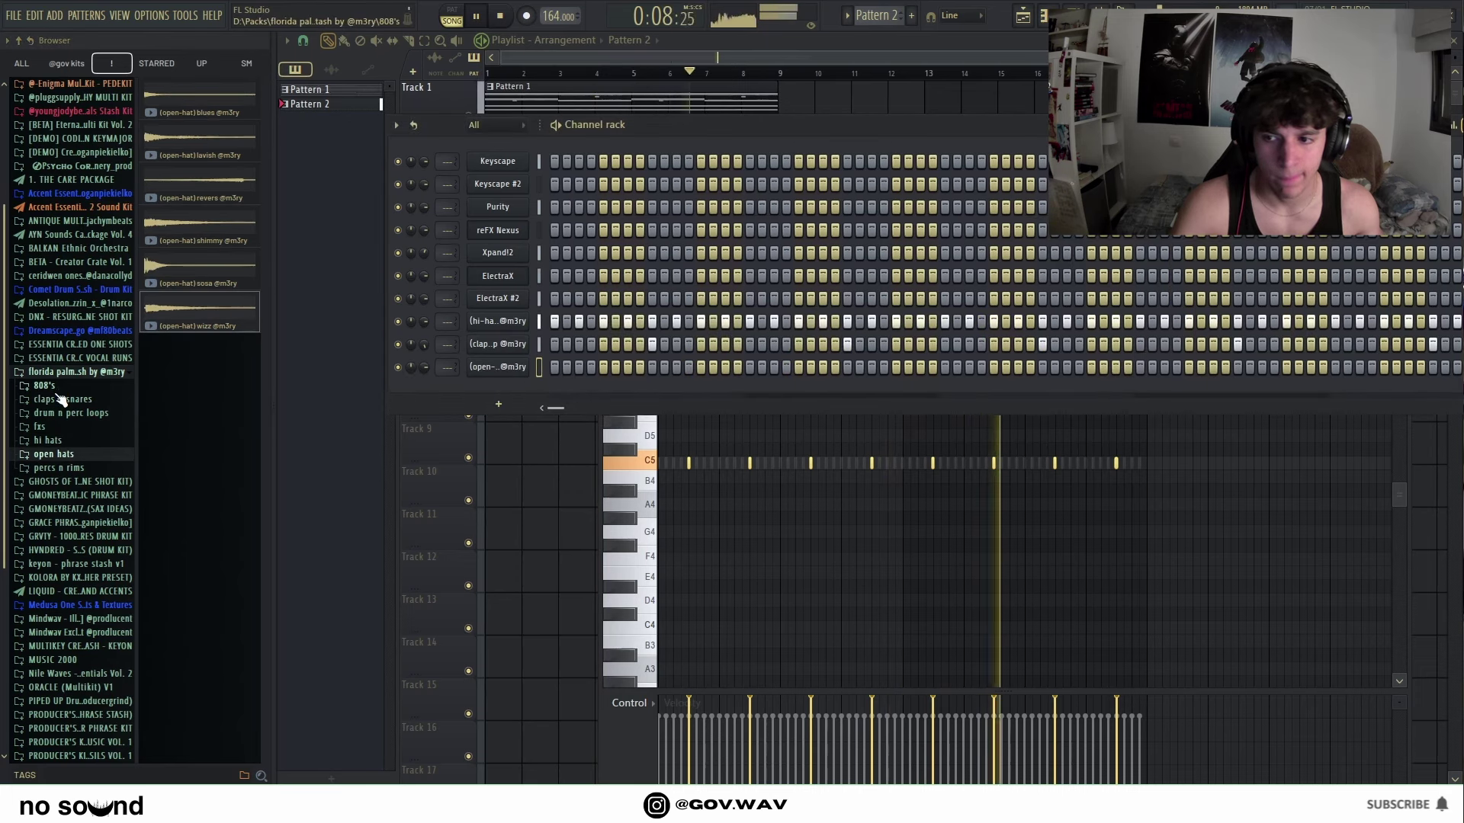
Step: Add three percussion channels from the percs n rims folder: lazzertag, zoo lazer and clavyy
click(58, 468)
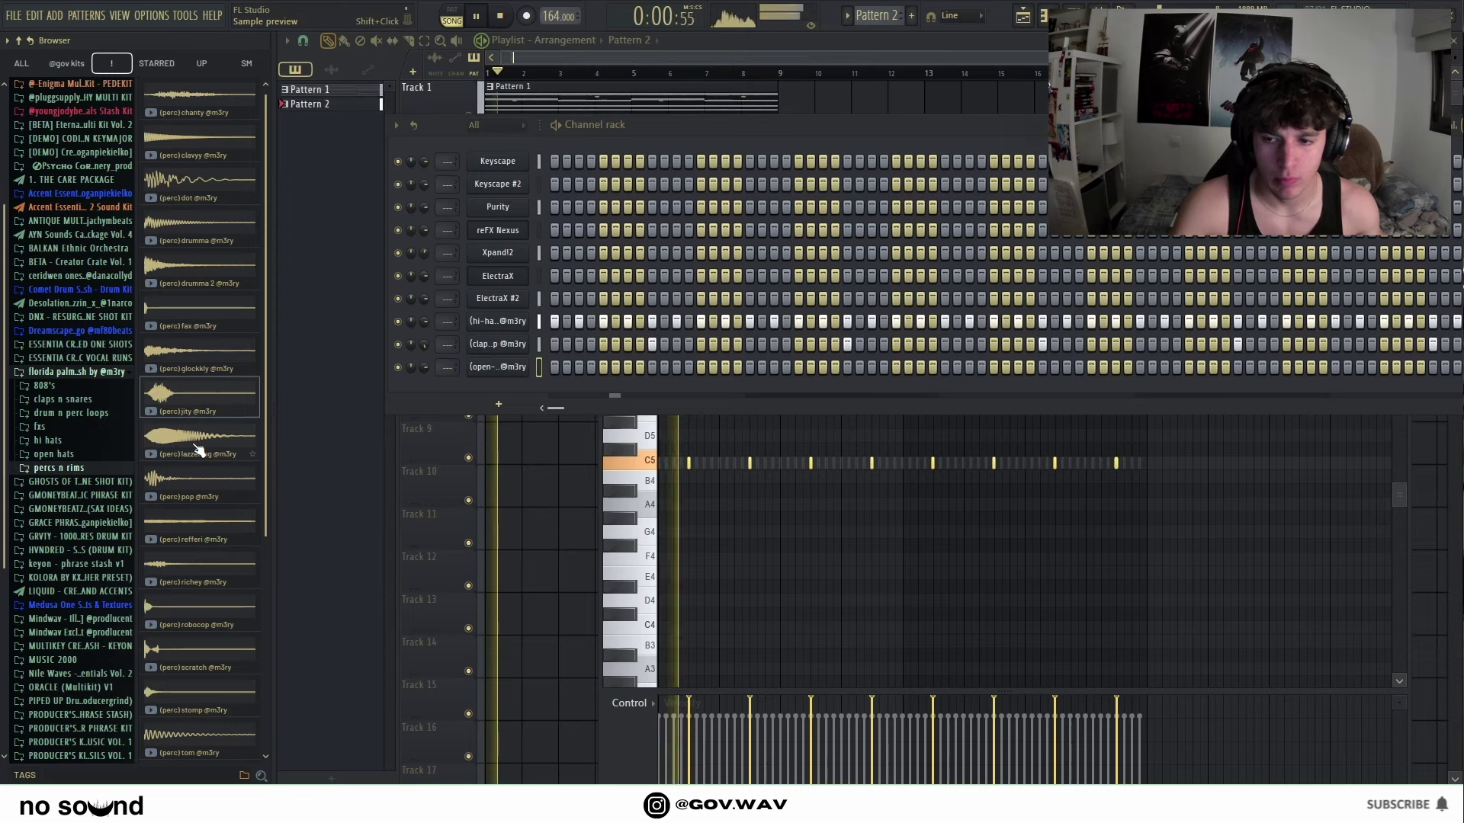
drag(198, 451, 495, 389)
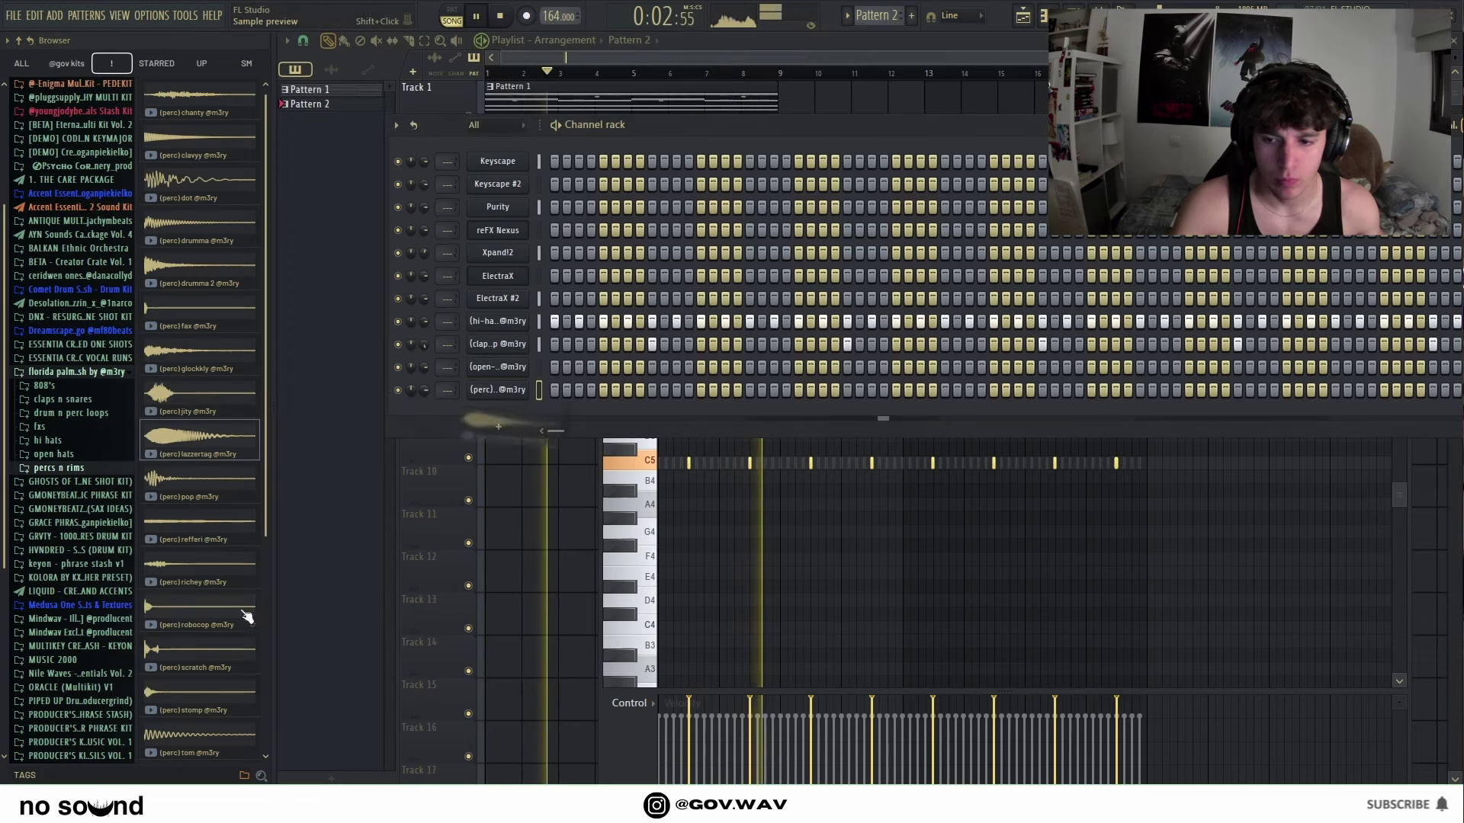
scroll(245, 614, down, 5)
drag(194, 697, 500, 396)
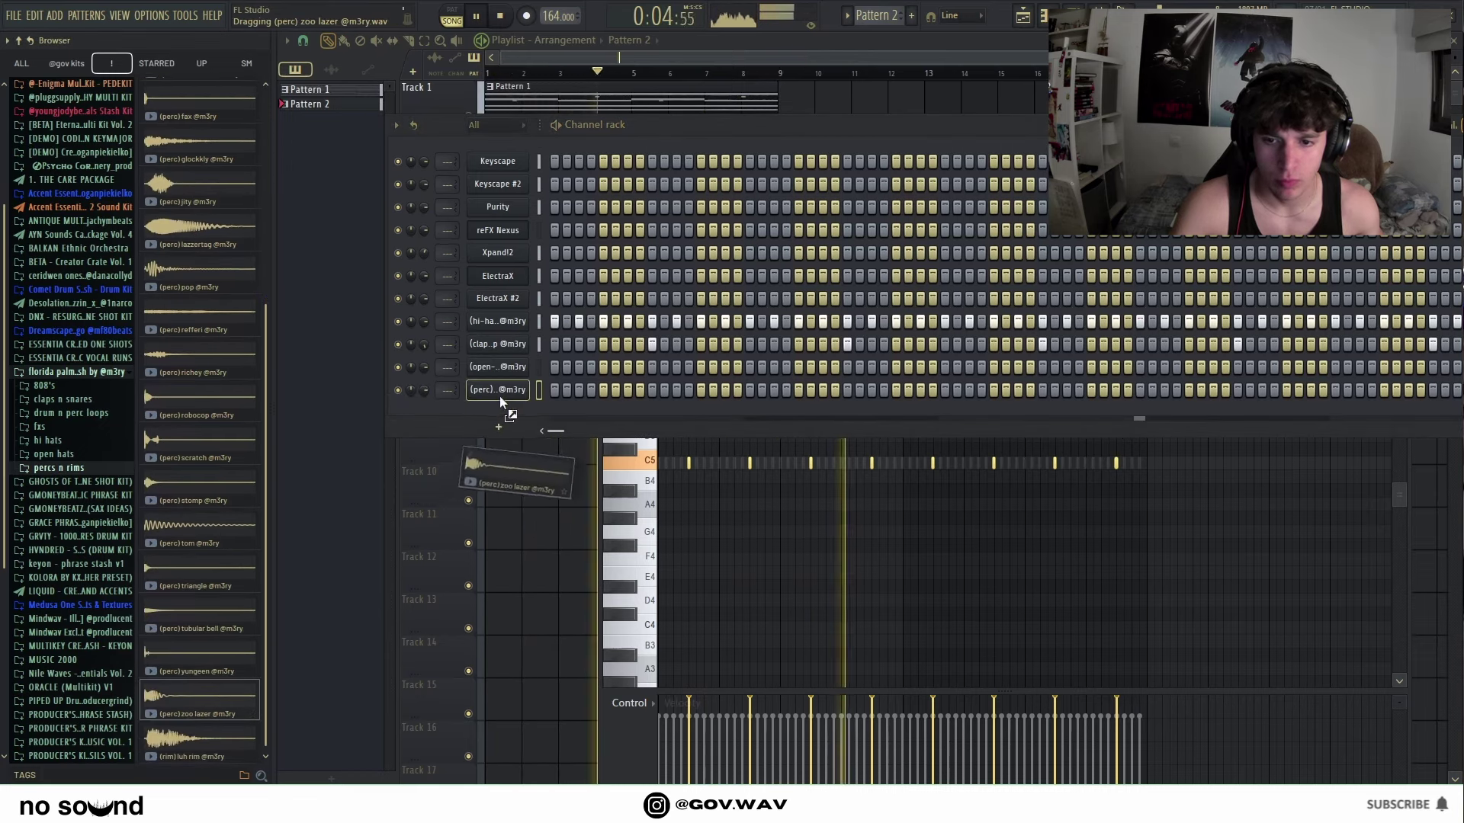
scroll(192, 344, up, 5)
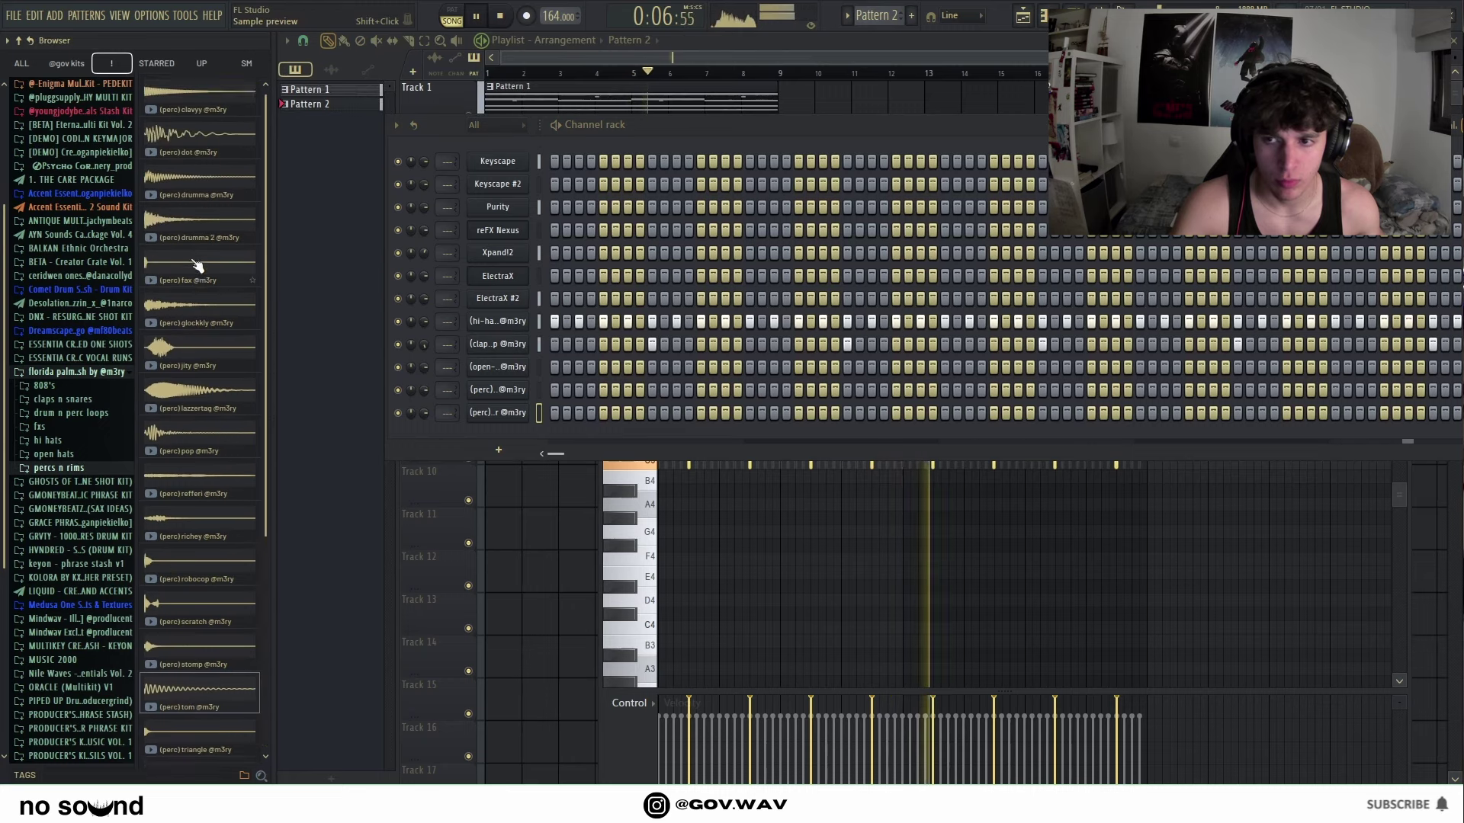
drag(491, 431, 491, 433)
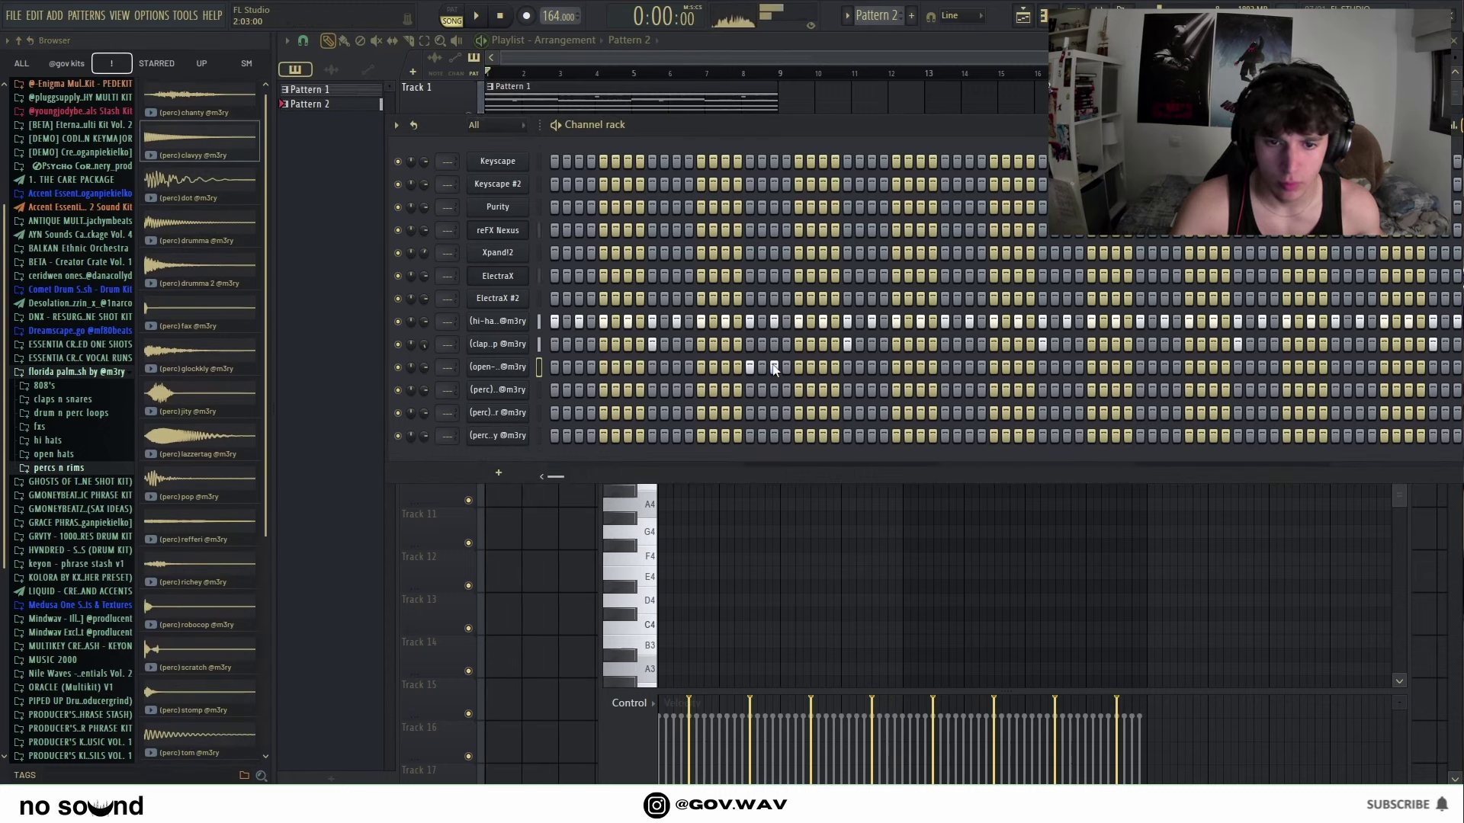
Step: Activate steps 13 and 15 on the last percussion channel
click(750, 436)
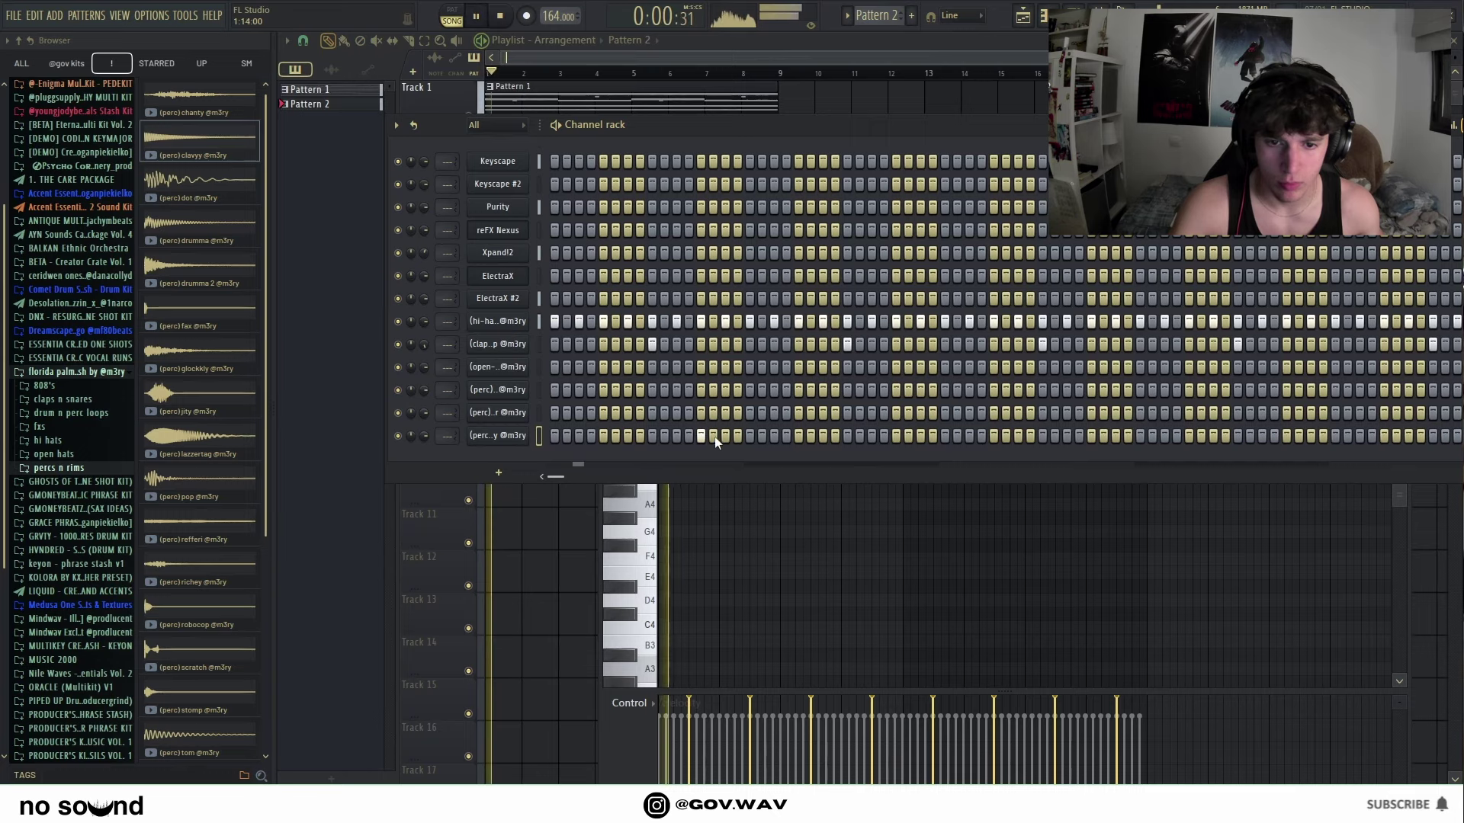
click(726, 436)
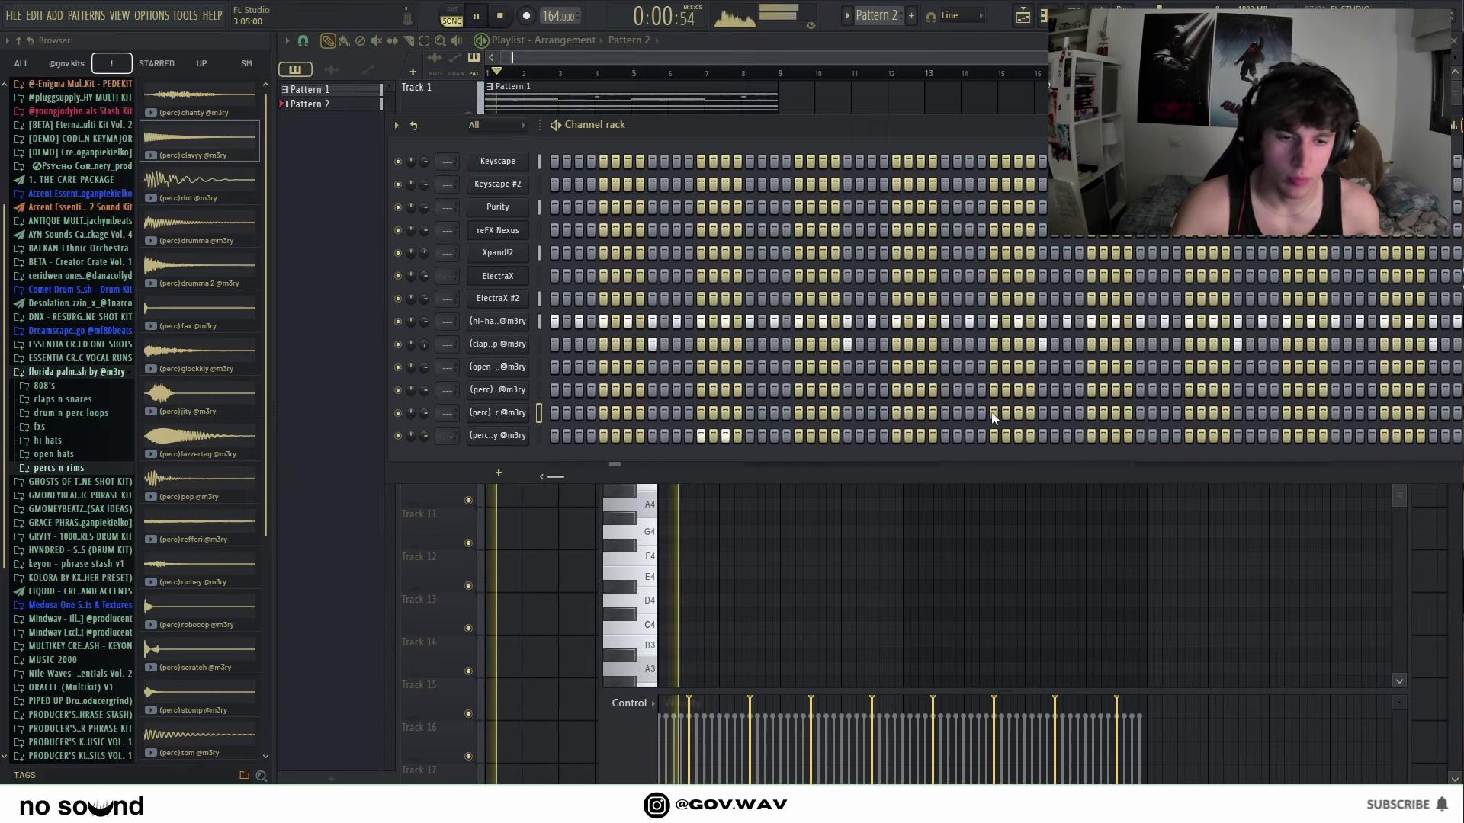
Step: Try percussion hits on zoo lazer steps 35 and 37 to 40 and on lazzertag step 31
drag(993, 416, 1030, 415)
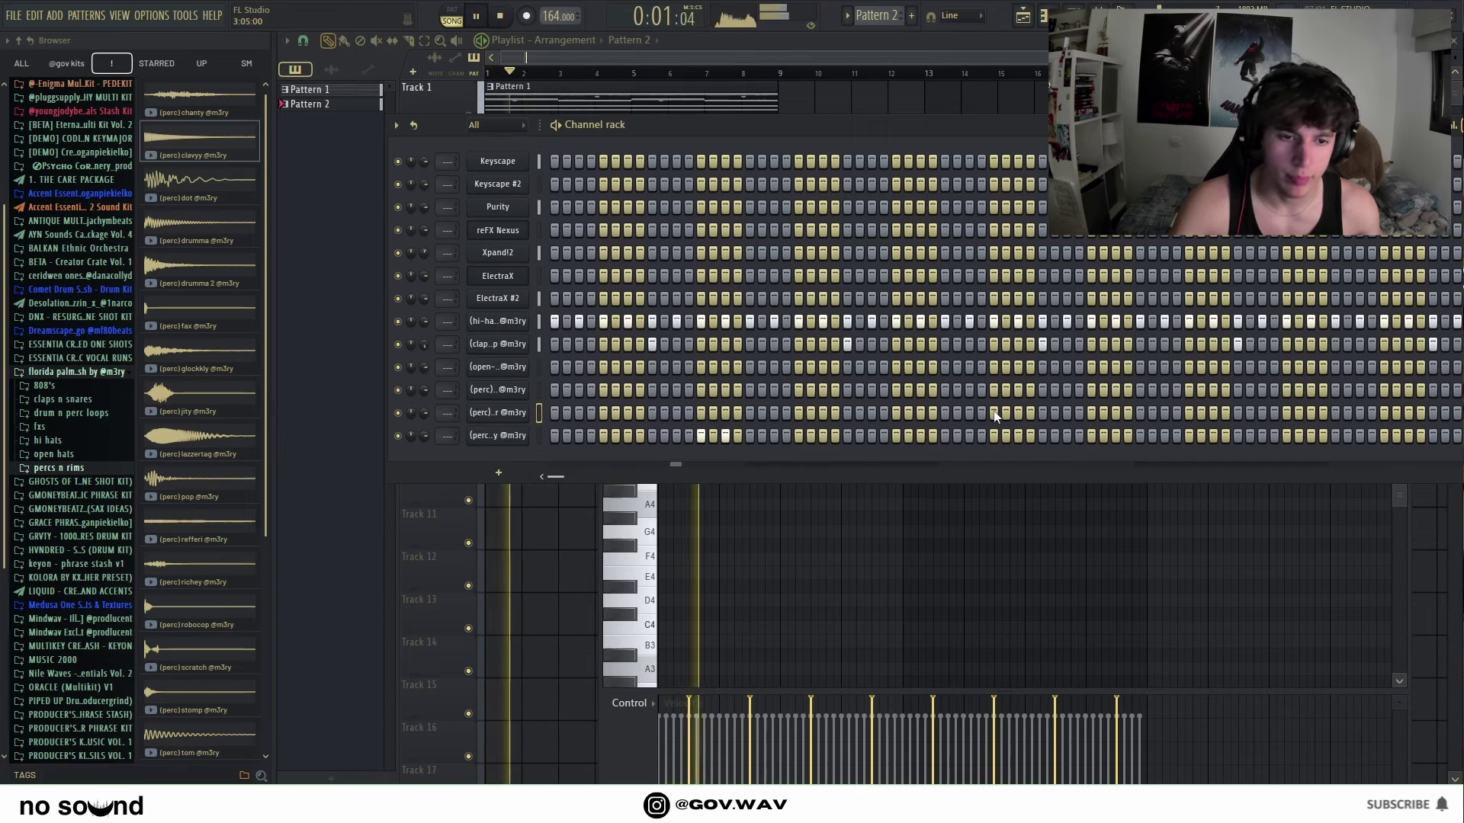
click(920, 390)
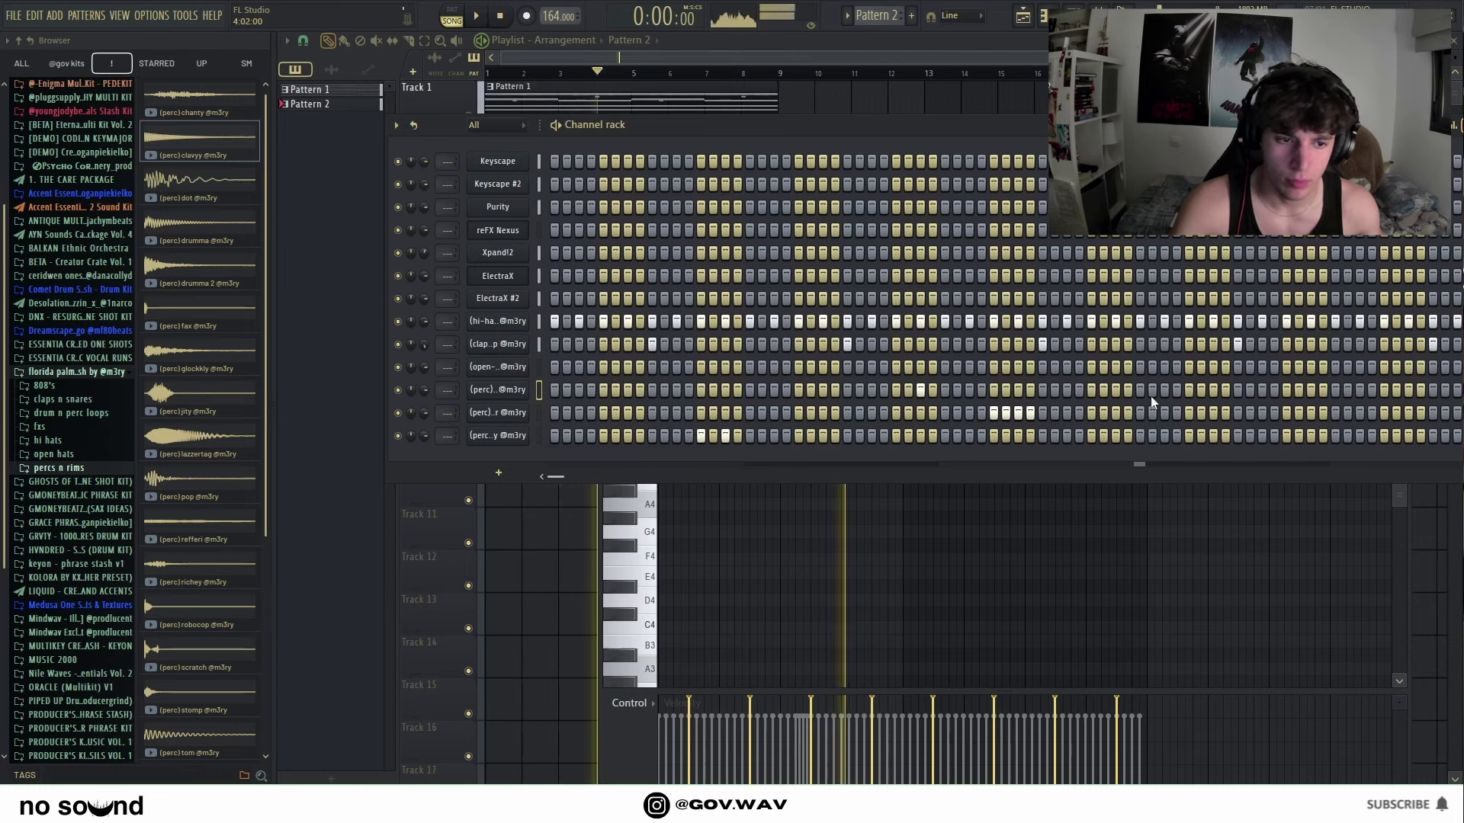
mouse_move(993, 413)
mouse_down()
mouse_move(1044, 416)
mouse_move(961, 415)
mouse_move(1033, 414)
mouse_up()
click(969, 413)
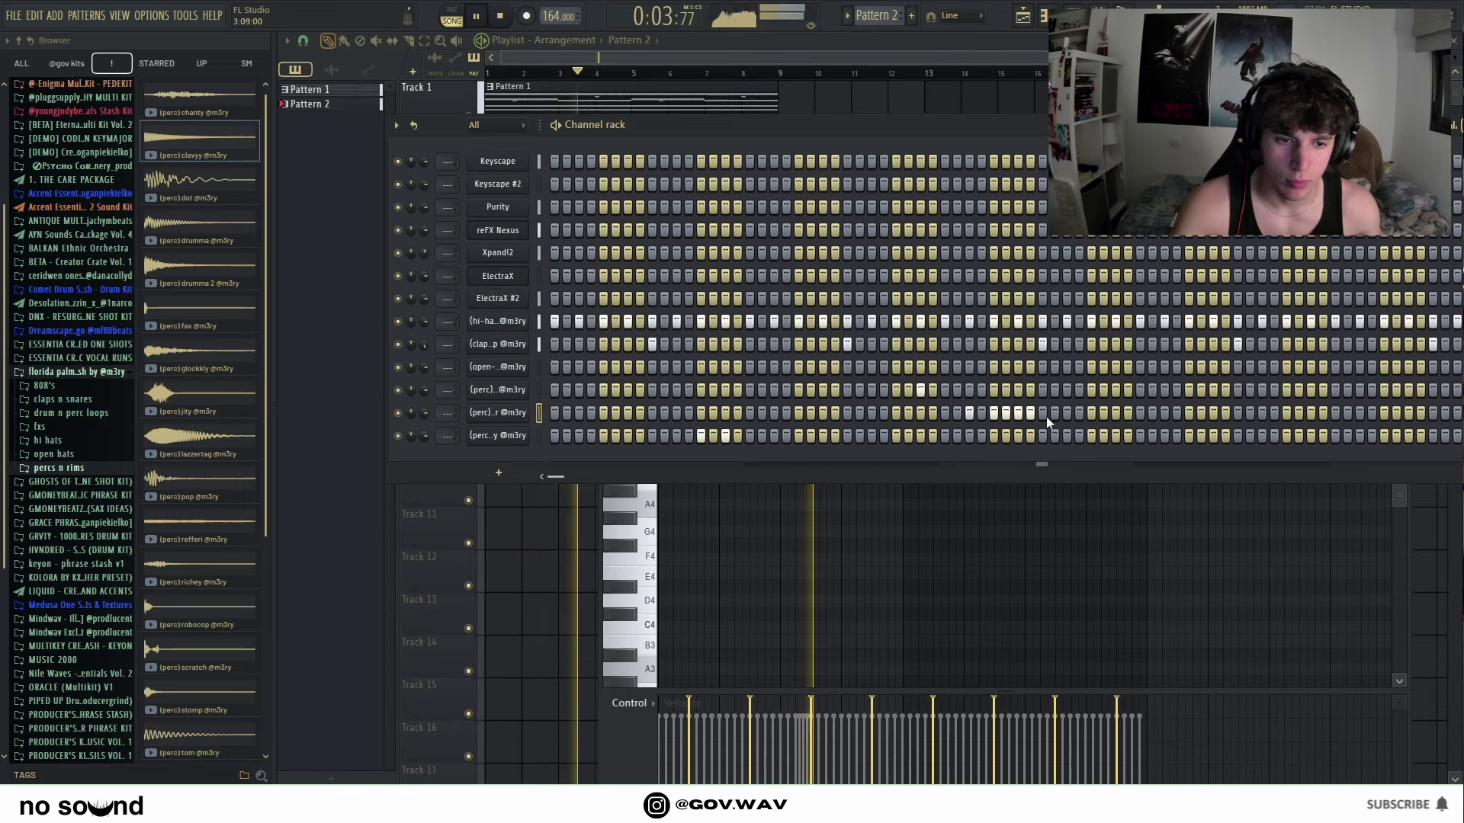
click(1190, 390)
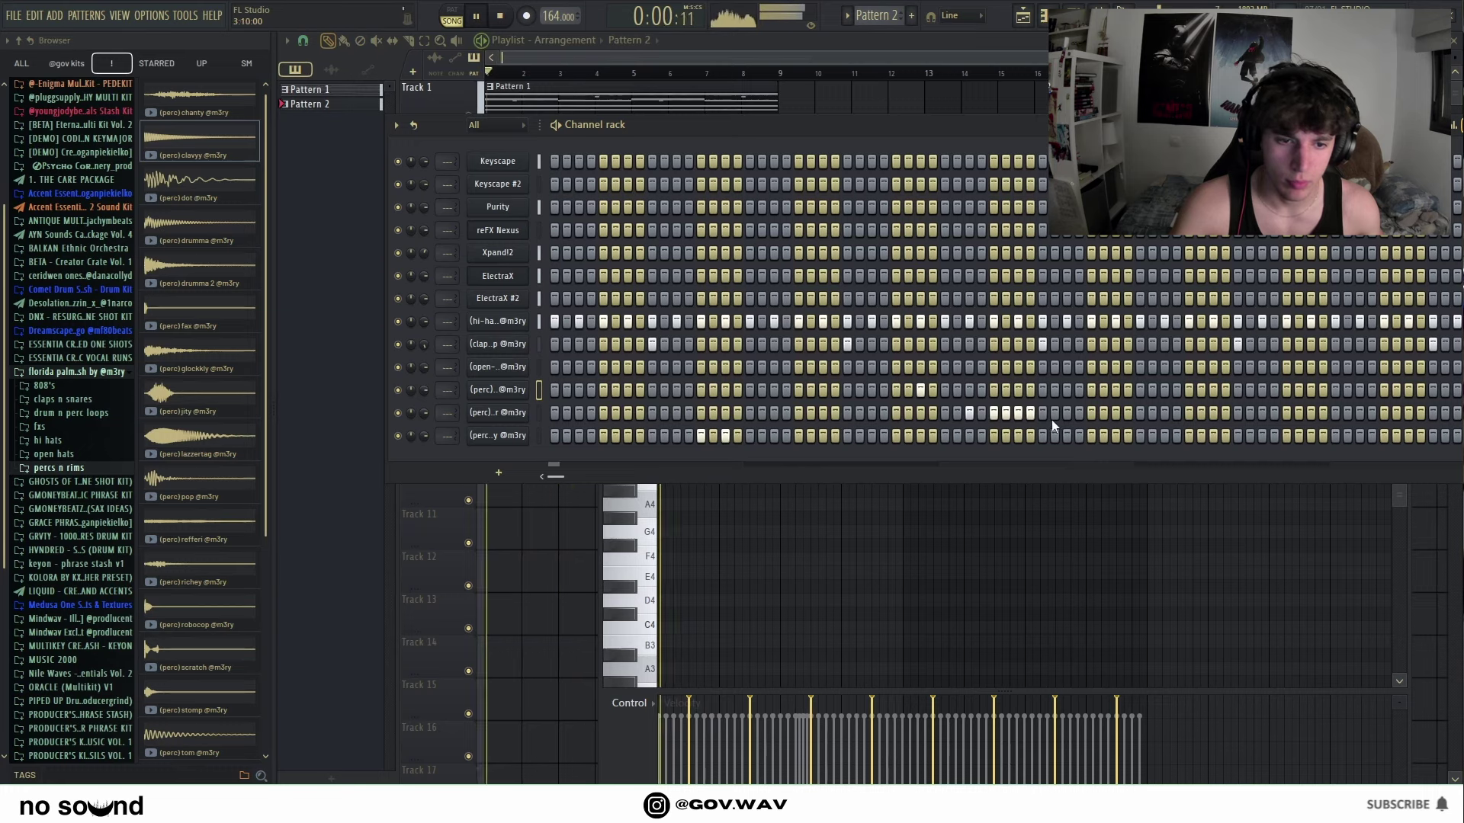
Step: Rearrange the percussion so lazzertag plays on steps 35 and 37 to 40, and zoo lazer on steps 31, 51, 53 and 55
click(959, 416)
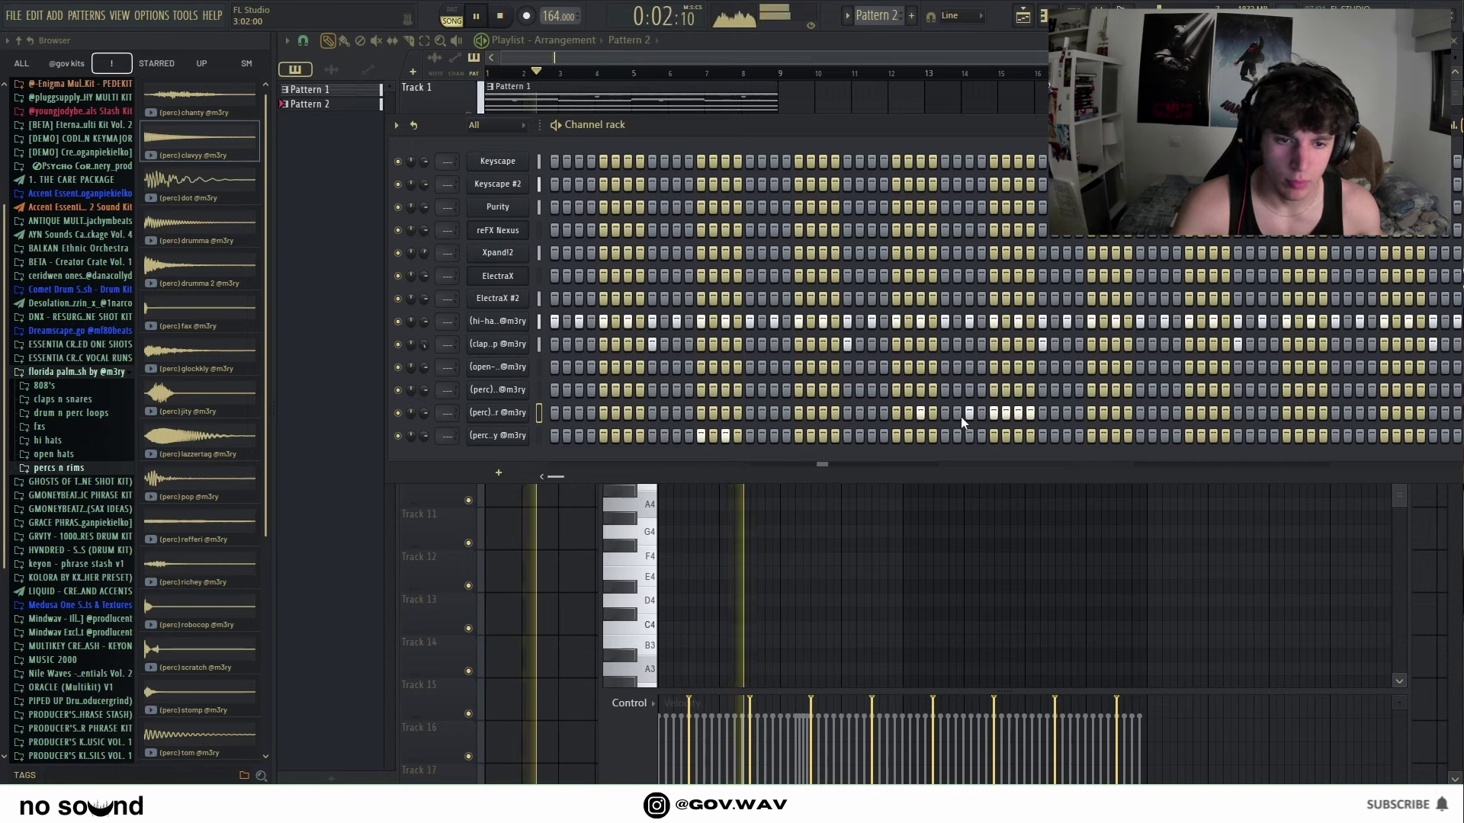
click(969, 390)
drag(994, 391, 1030, 391)
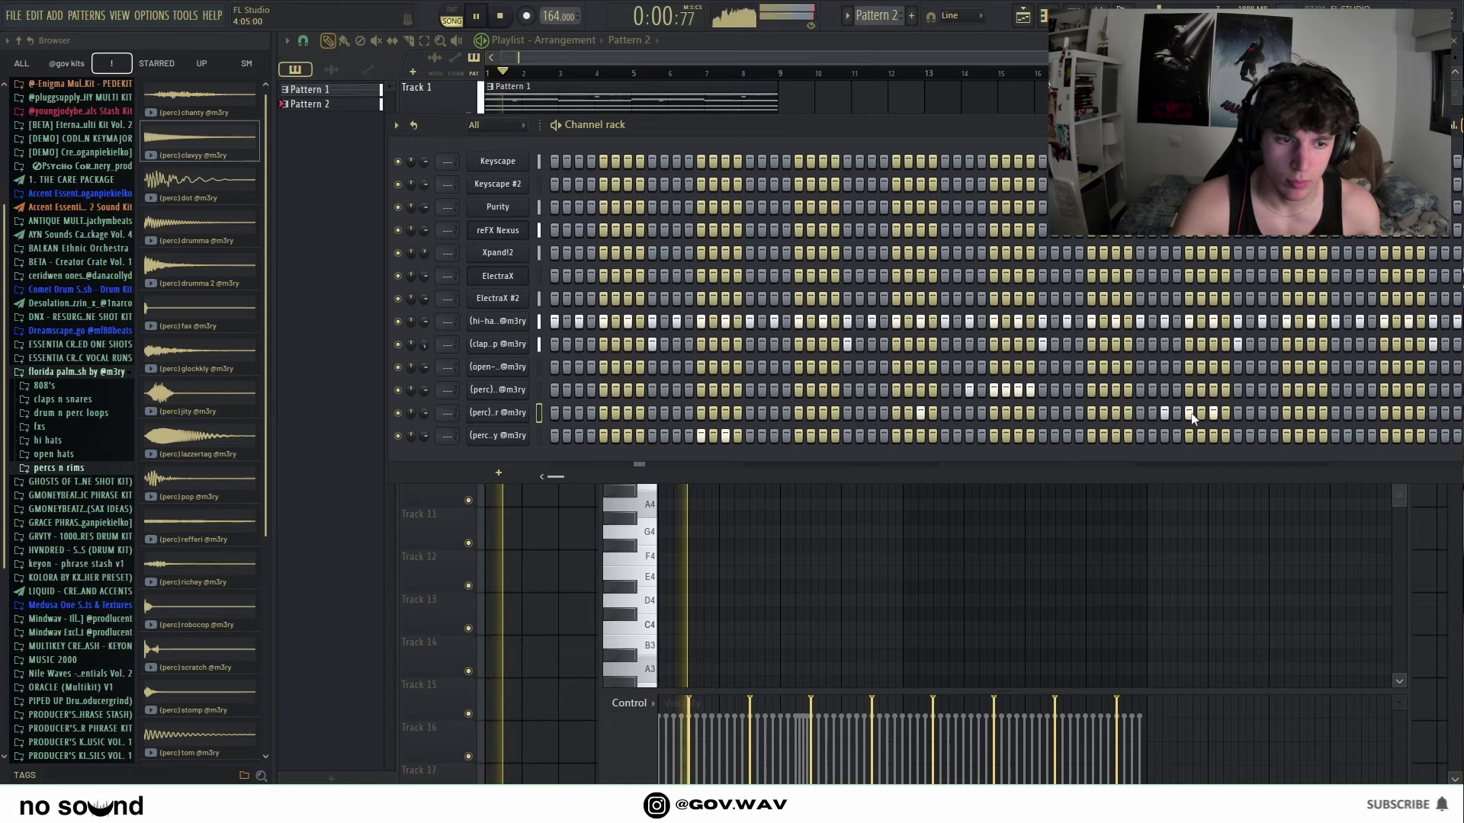
Step: Open the lazzertag channel's piano roll and duplicate its bar 3 notes into bar 7
right_click(495, 389)
click(580, 390)
key(ctrl+a)
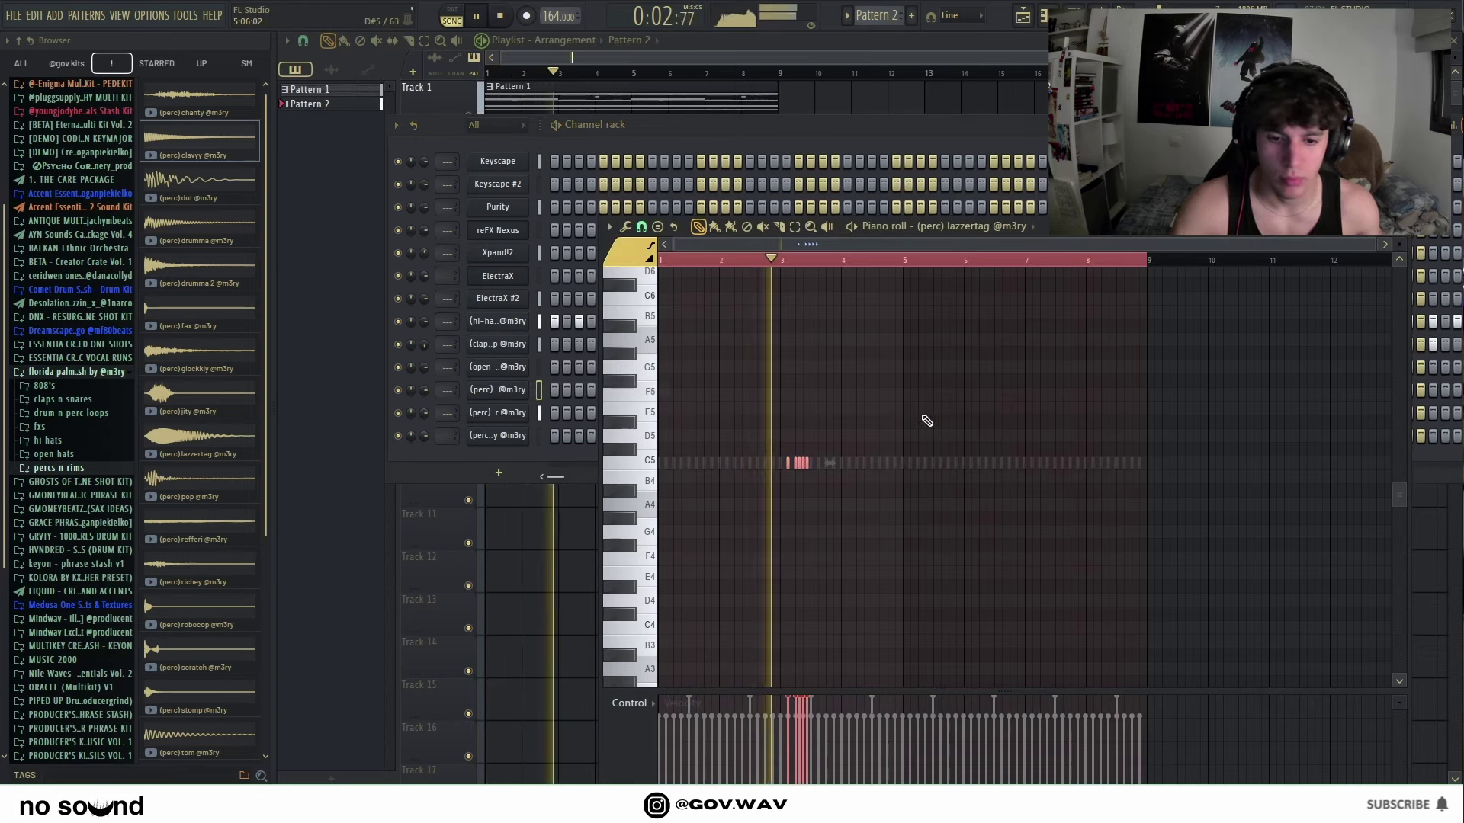
key(ctrl+d)
key(ctrl+a)
key(ctrl+b)
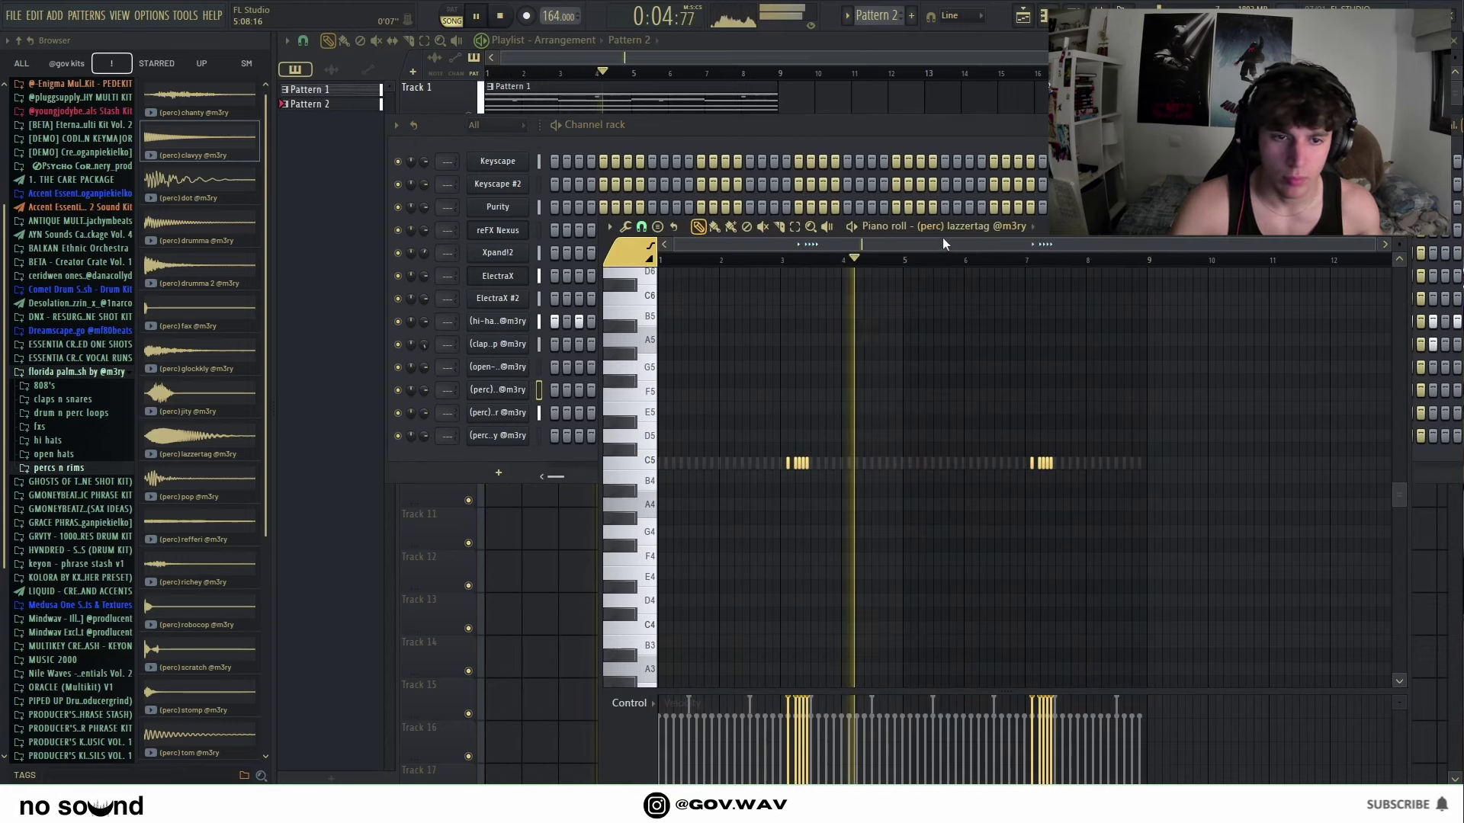
Step: Switch the piano roll to zoo lazer and duplicate its notes from the first four bars into bars 5 to 8
click(942, 227)
click(994, 413)
key(ctrl+a)
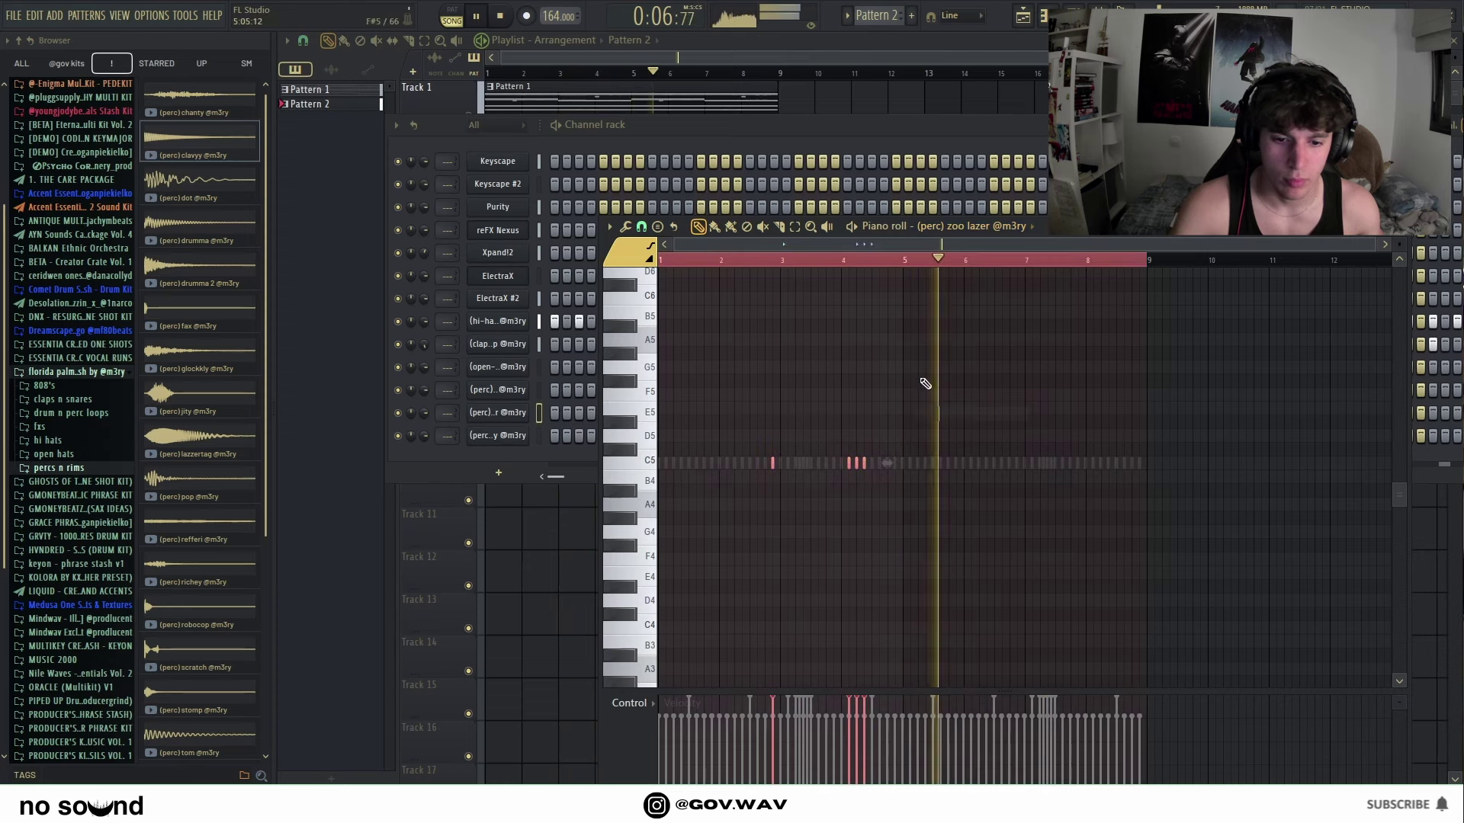
key(ctrl+d)
key(ctrl+a)
key(ctrl+b)
key(ctrl+d)
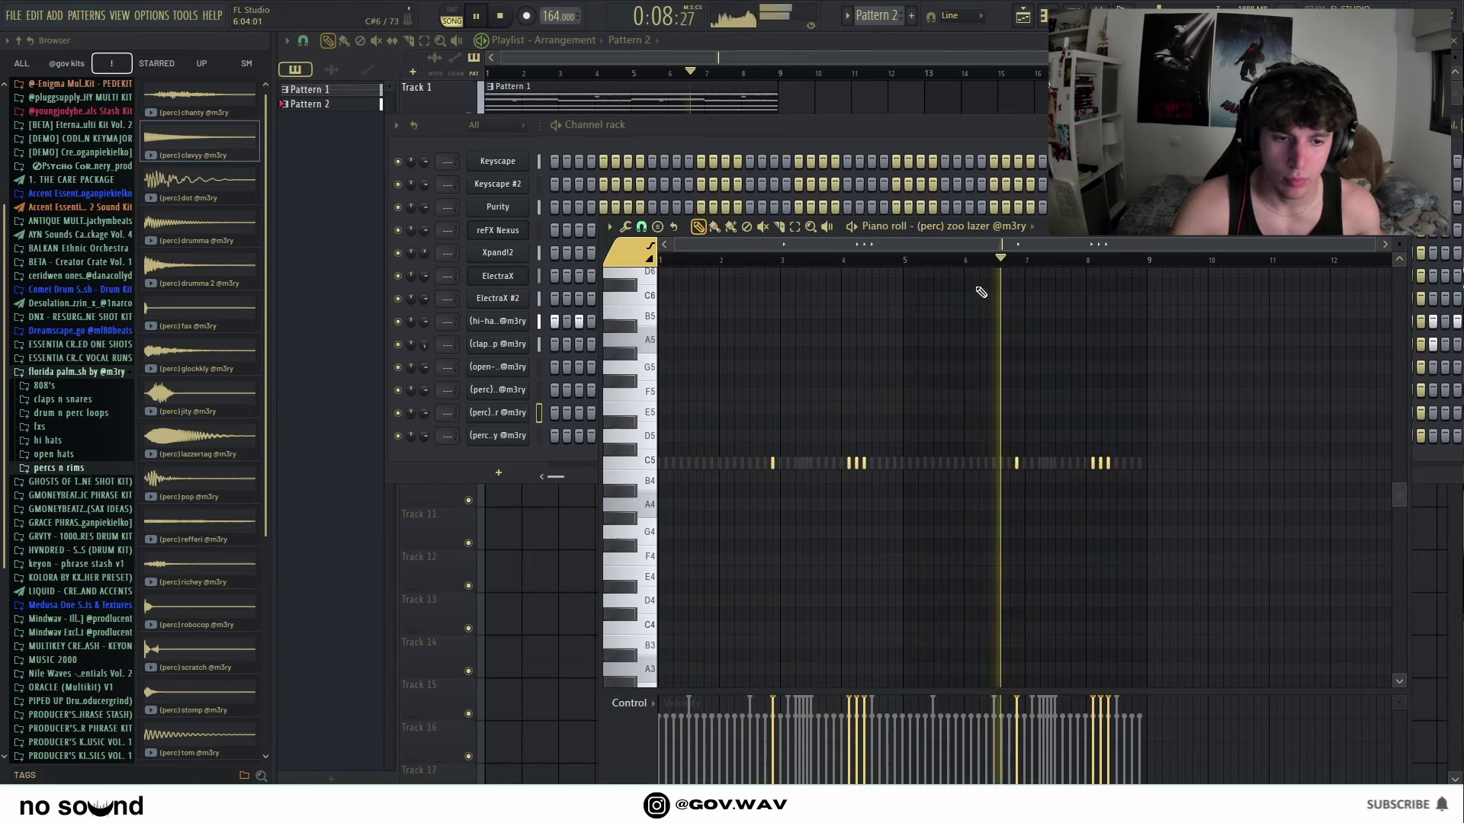
Step: Switch the piano roll to clavyy and duplicate its two notes further along the pattern
click(991, 227)
click(950, 424)
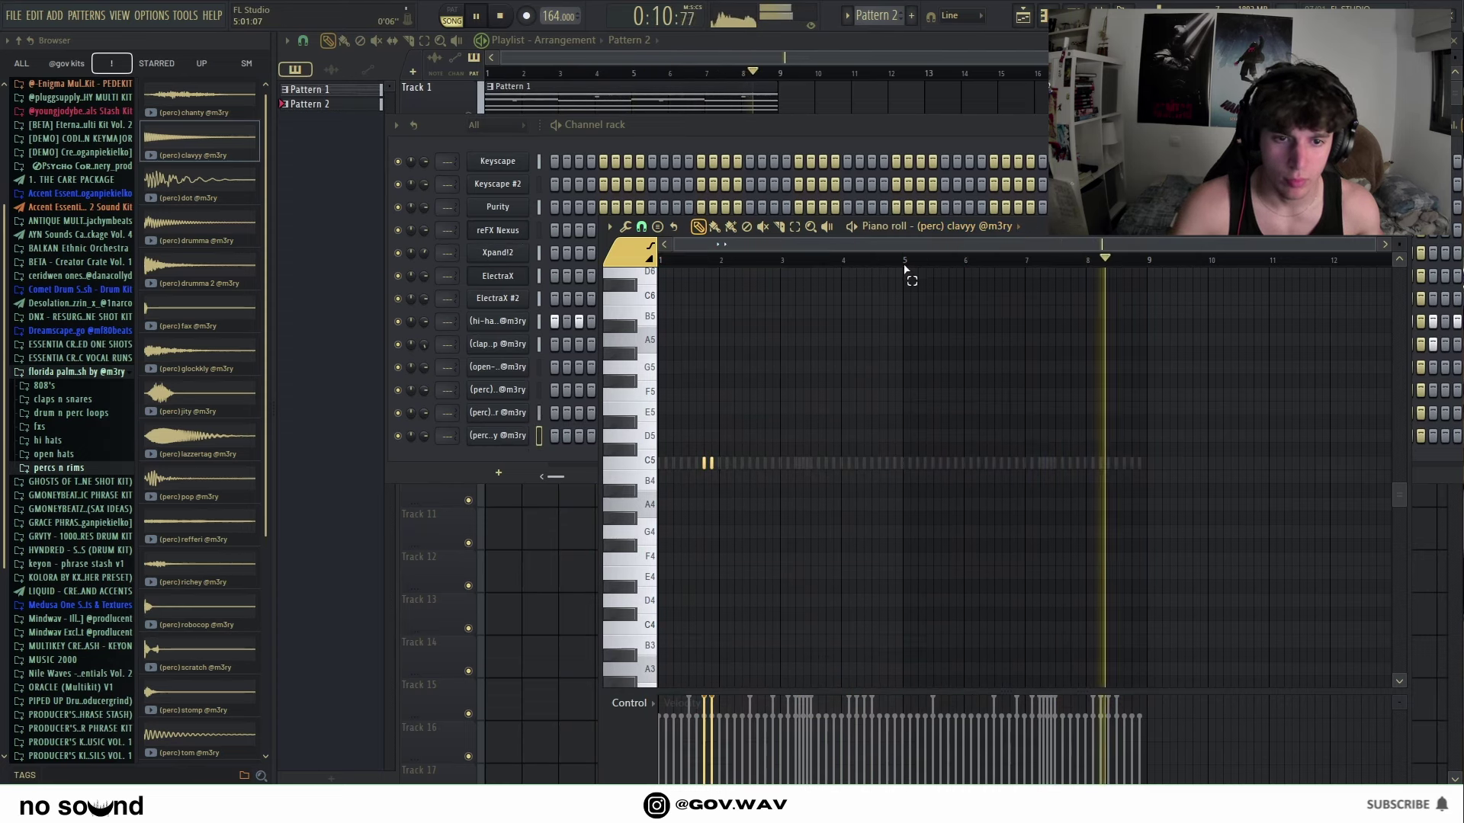
key(ctrl+a)
key(ctrl+b)
key(ctrl+d)
Step: Add the industry plant 808 as a new channel and enable its volume envelope with a 23% release time
click(45, 384)
drag(200, 180, 497, 458)
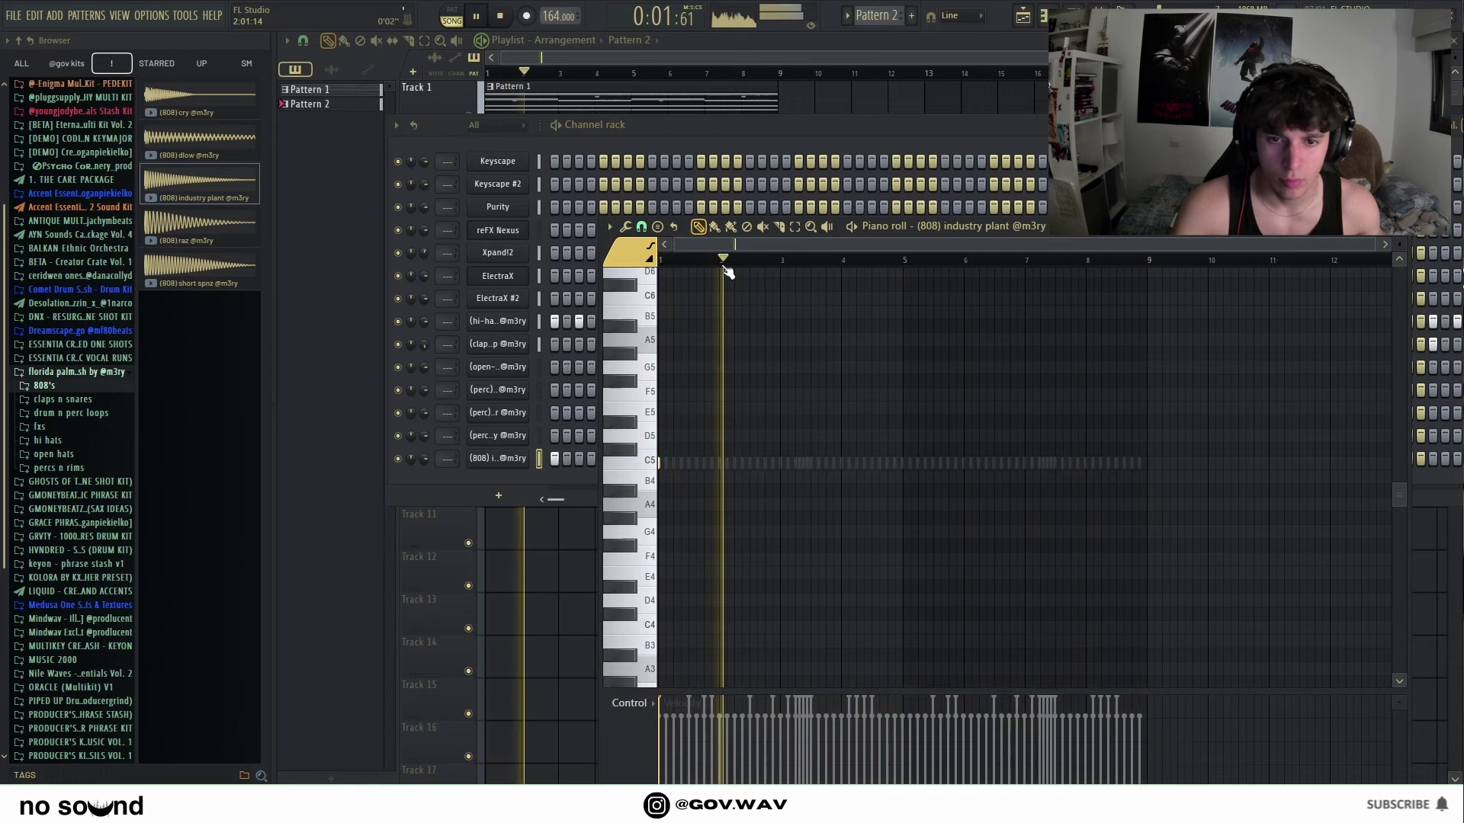
click(488, 461)
click(456, 257)
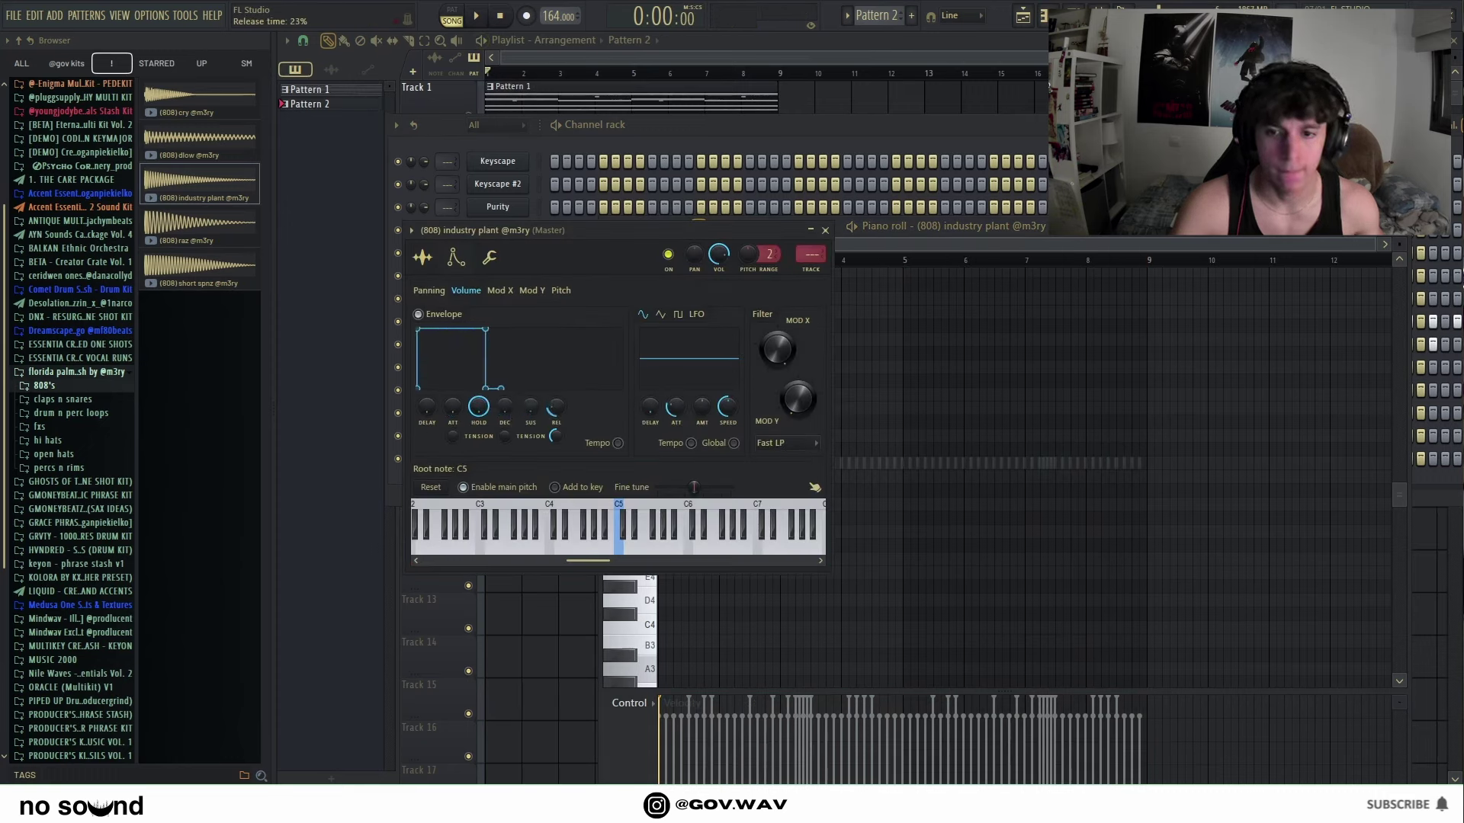
click(498, 288)
click(423, 259)
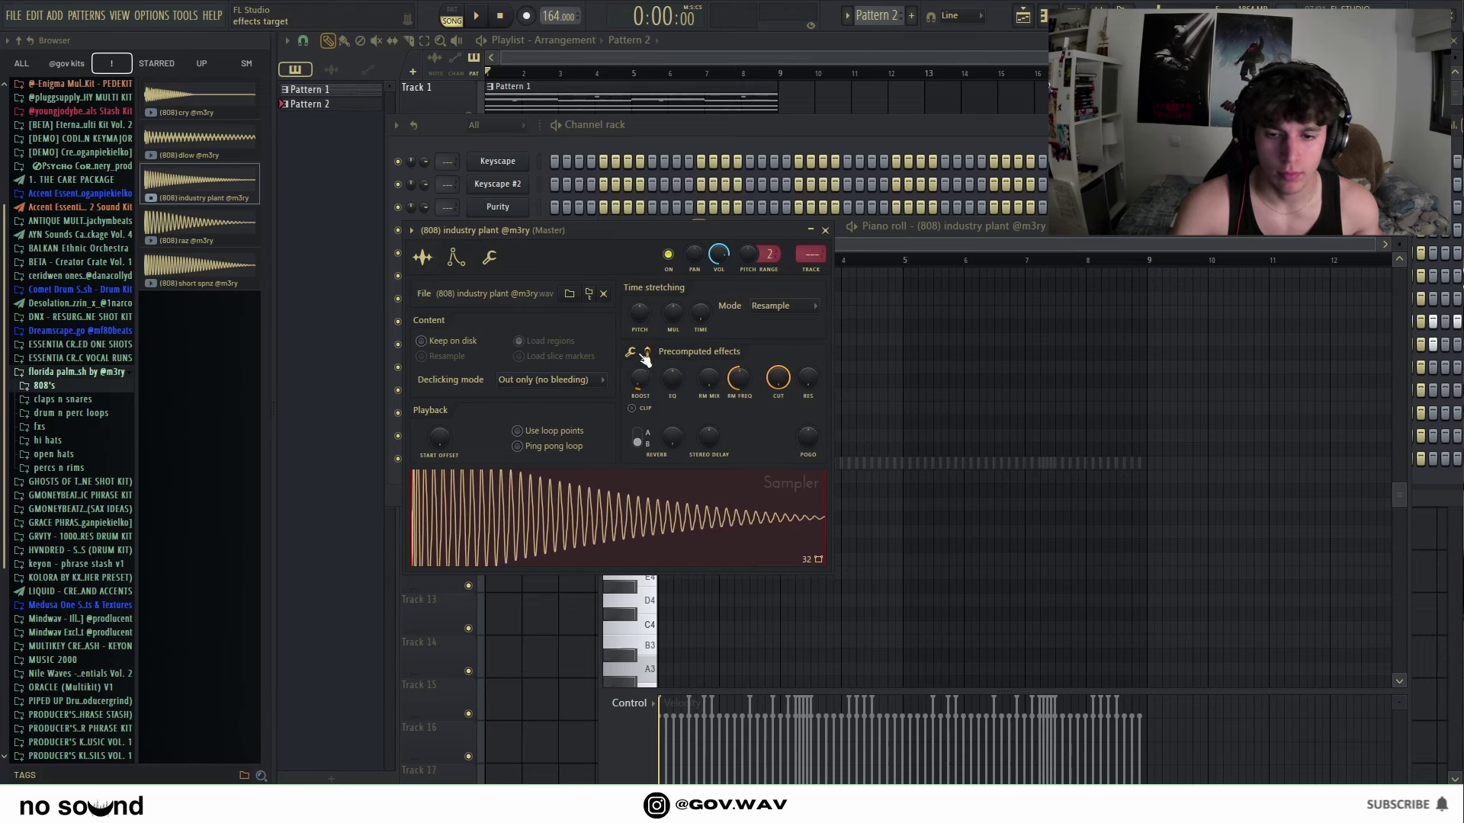
click(824, 231)
Step: Fill eight bars of the 808's piano roll with short notes between E5 and A5, and play the pattern
key(space)
drag(1095, 613, 1095, 202)
click(792, 480)
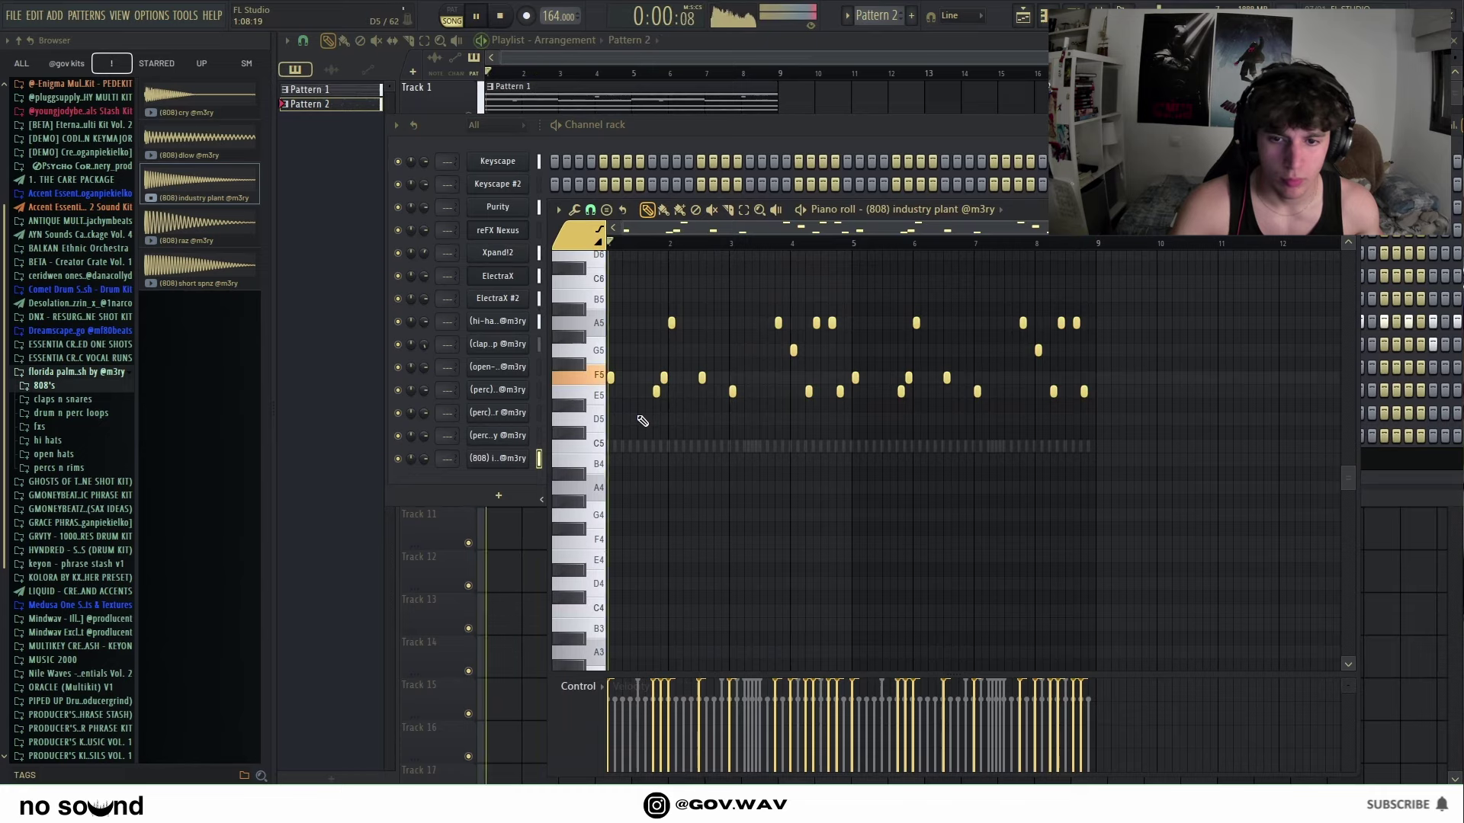
key(space)
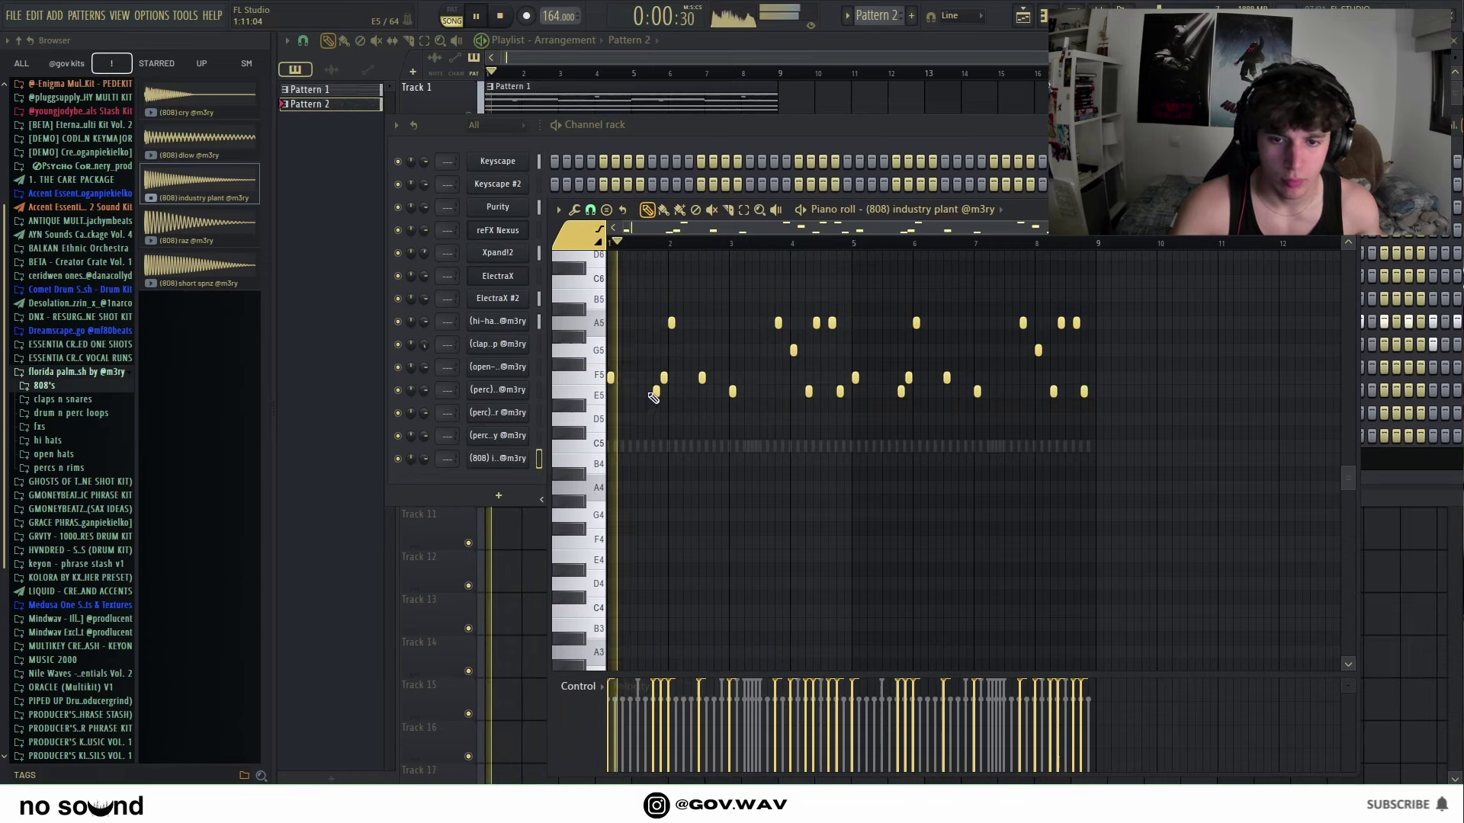
Step: Thin out the 808 notes in bars 1 to 4, keeping only the opening F5 and the E5 notes near bars 2 and 3
right_click(664, 377)
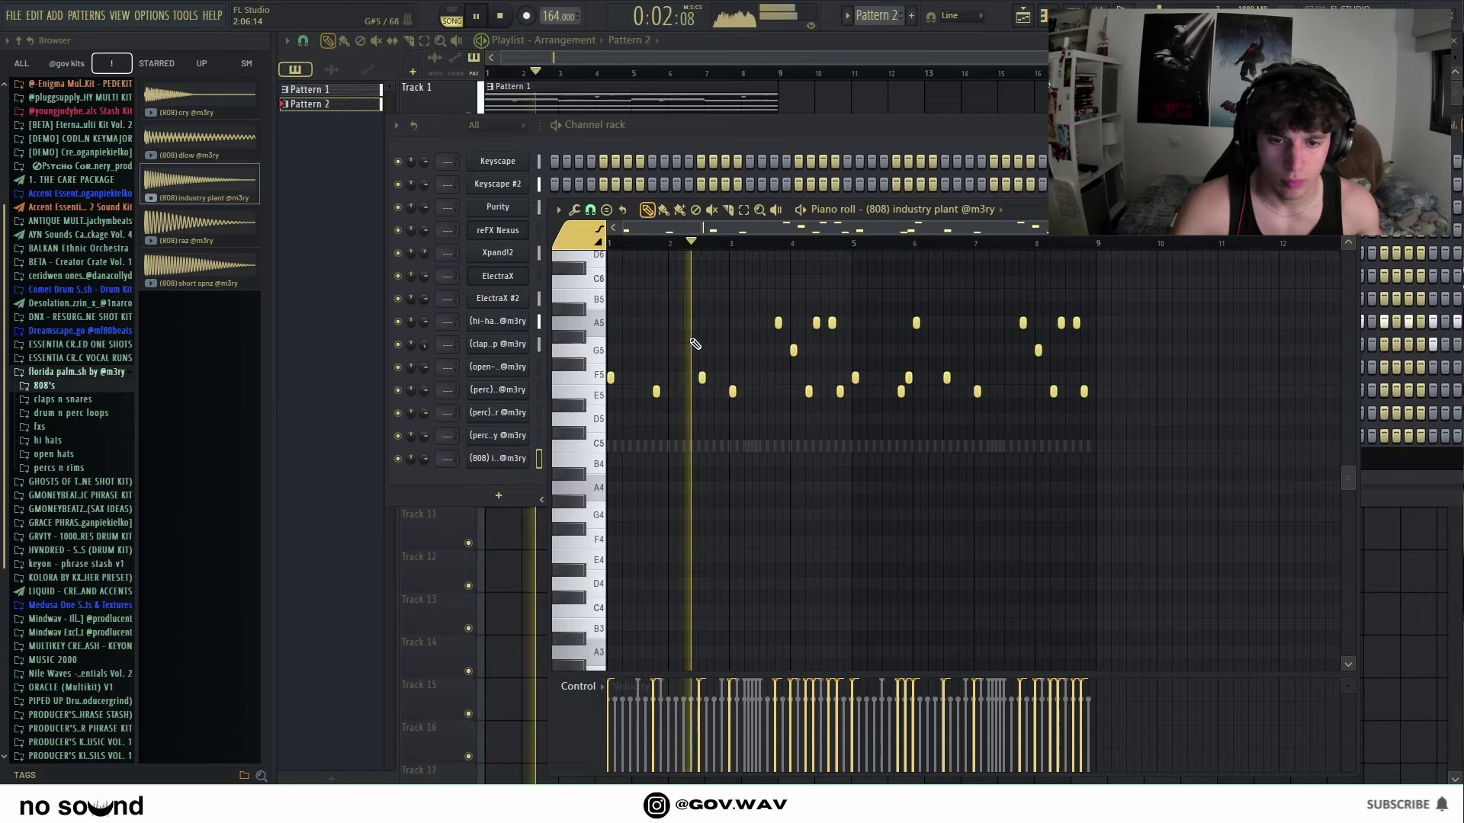
right_click(701, 378)
right_click(778, 323)
right_click(792, 350)
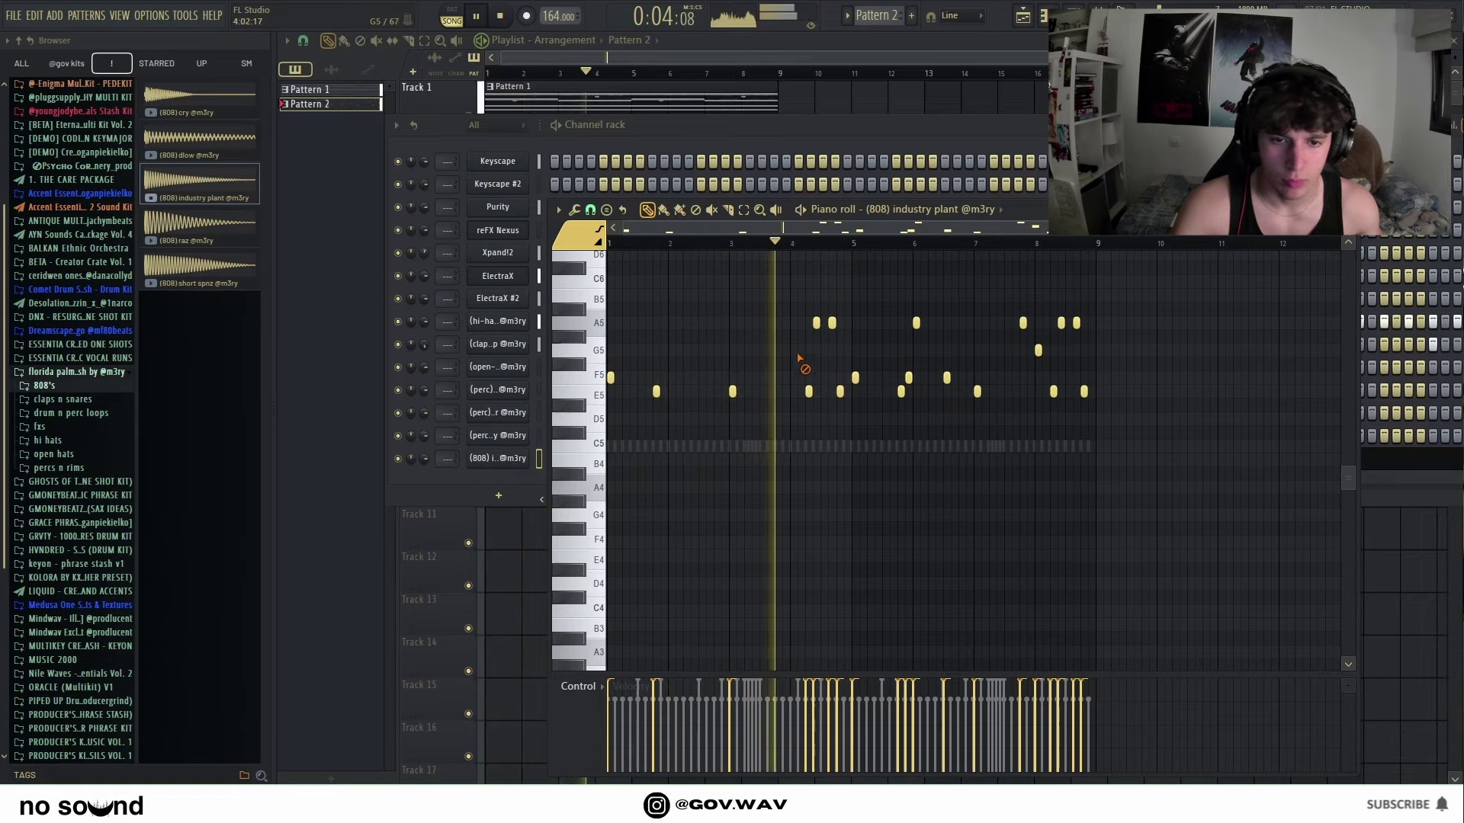
right_click(817, 322)
right_click(832, 323)
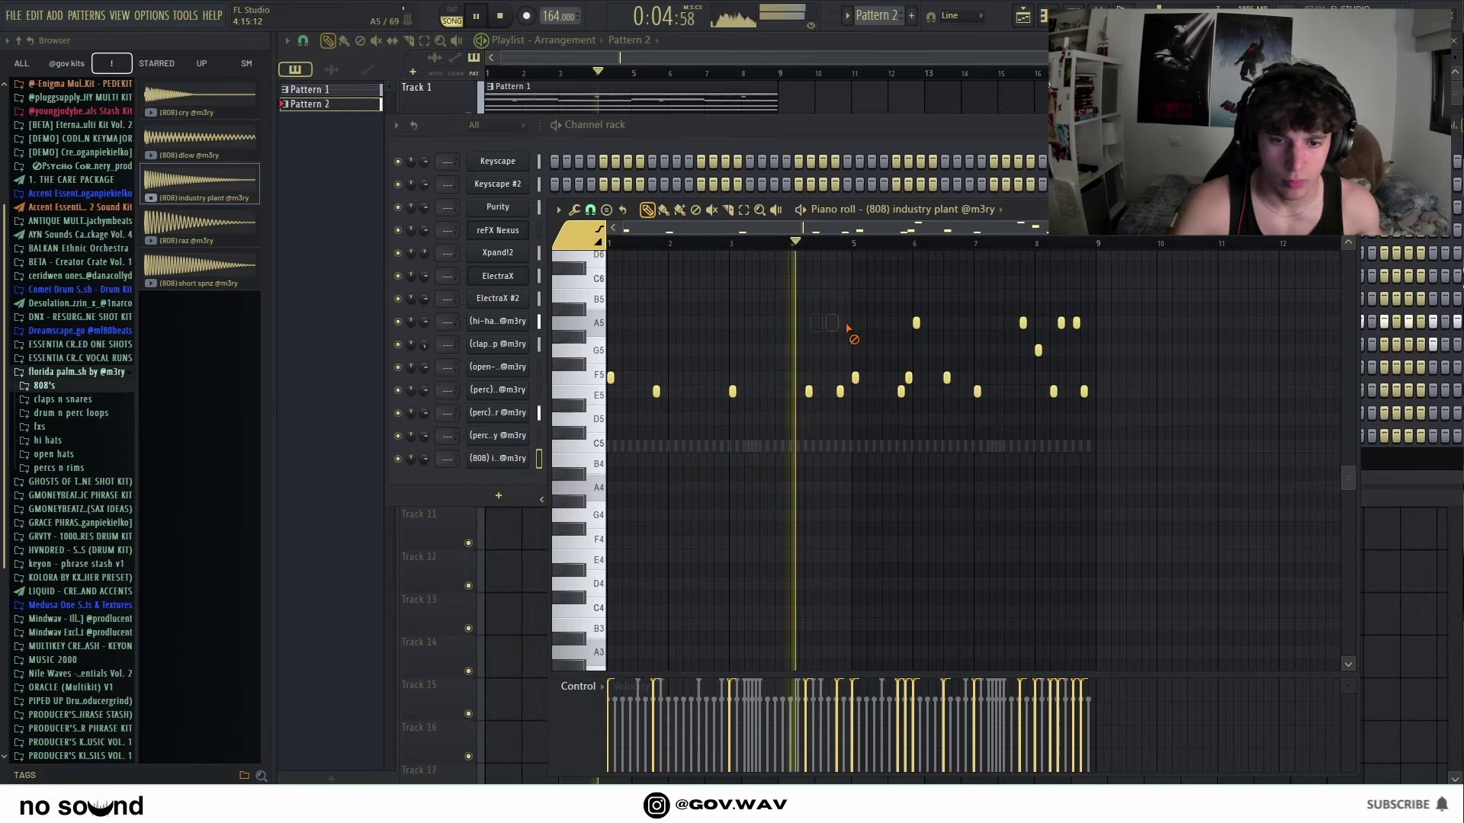
right_click(840, 391)
right_click(808, 391)
Step: Delete the surplus F5, G5 and A5 notes from the 808's bars 5 to 8 and make the remaining notes legato
right_click(908, 378)
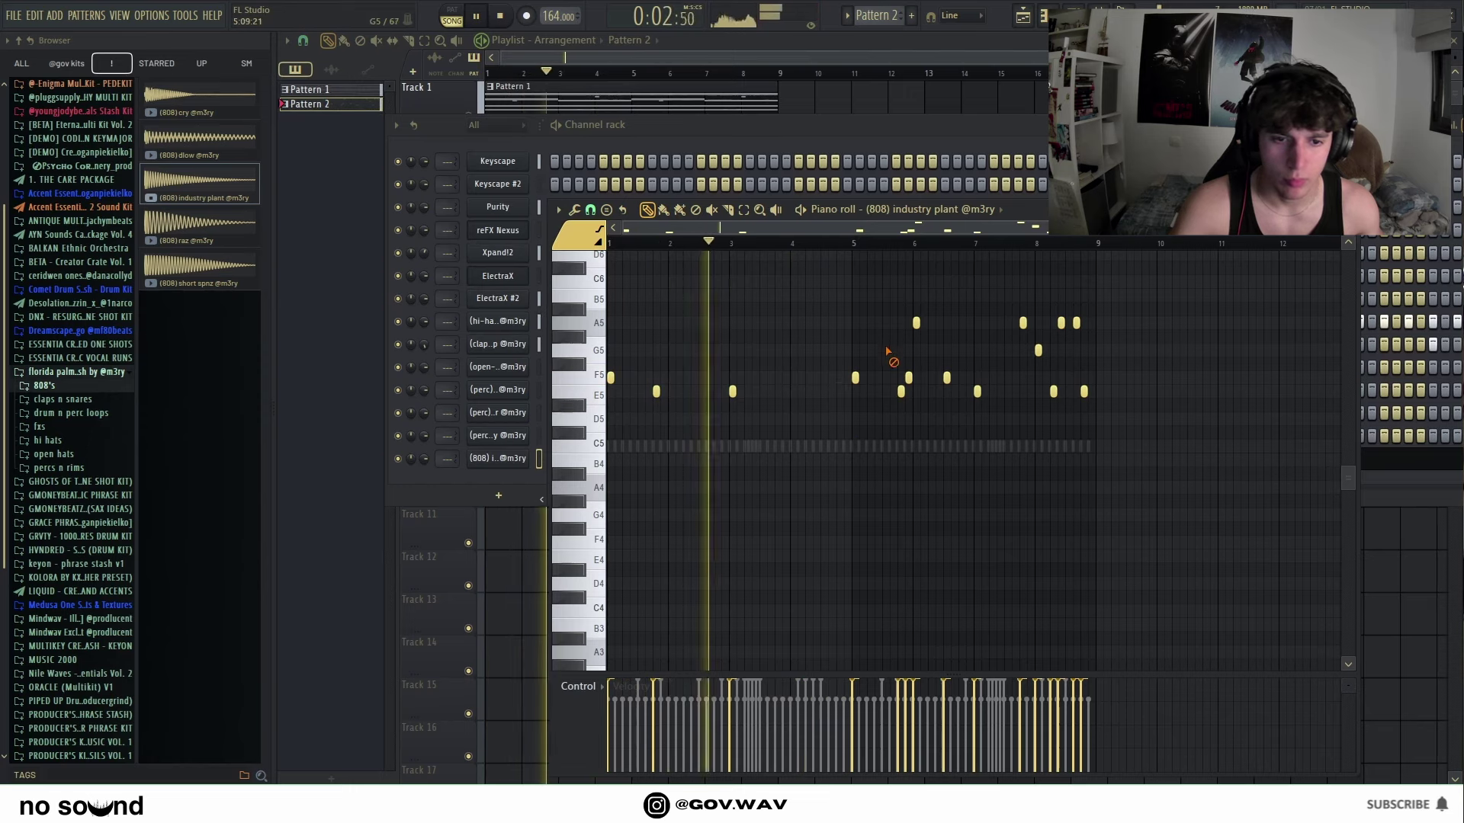
right_click(947, 377)
right_click(916, 322)
right_click(1039, 350)
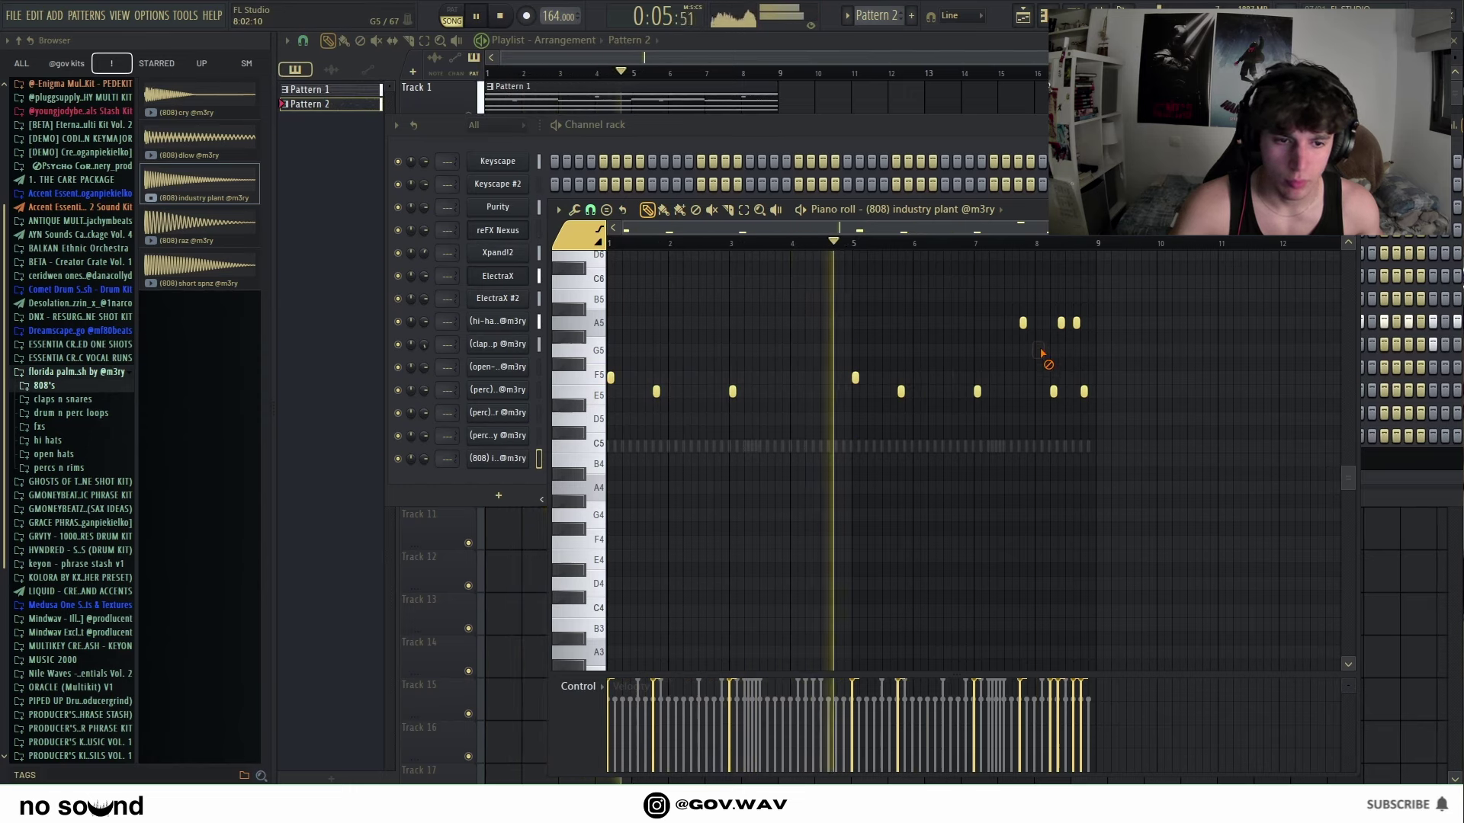
right_click(1061, 322)
right_click(1077, 323)
right_click(1084, 391)
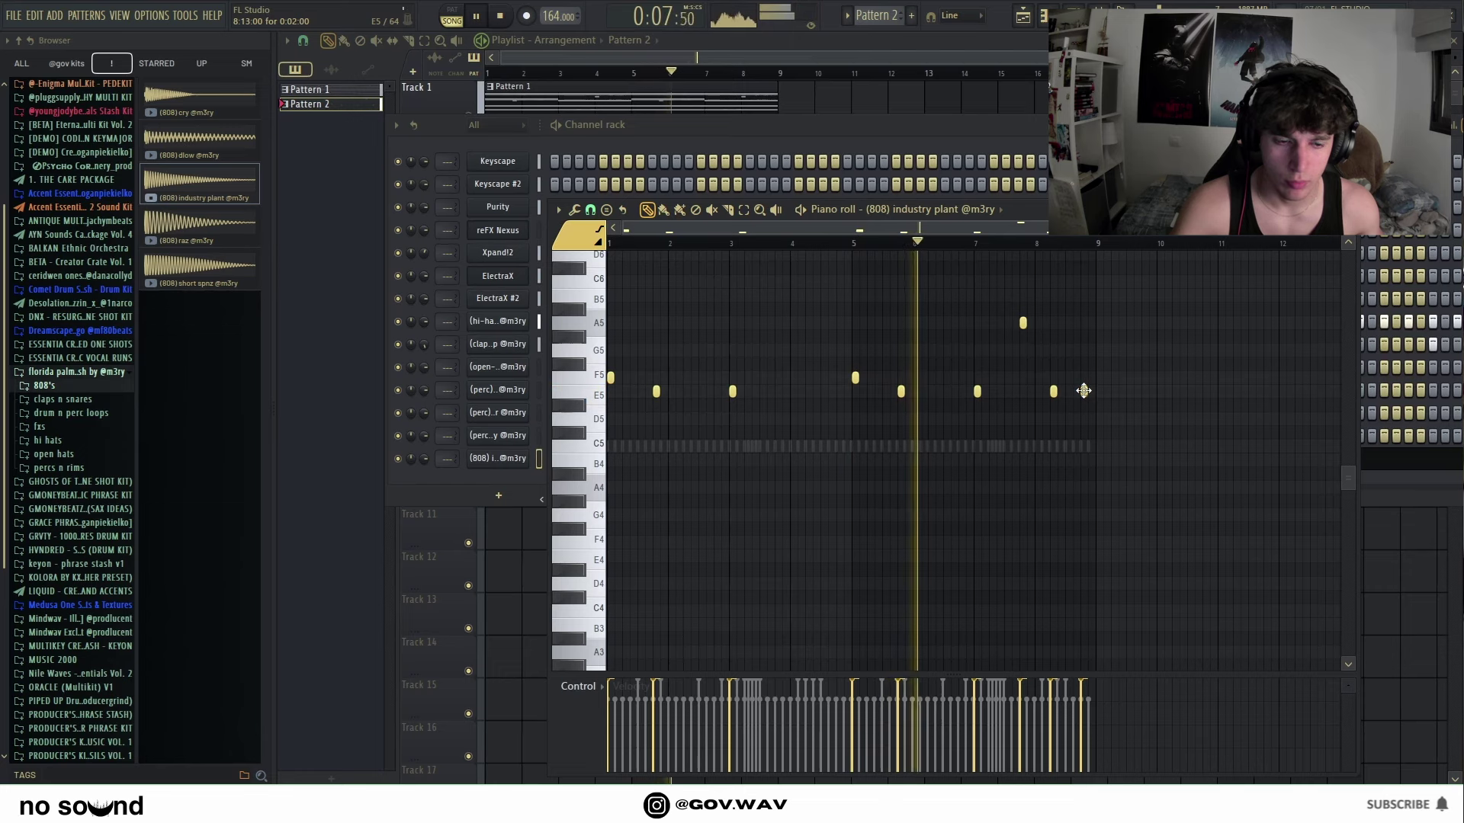
key(ctrl+l)
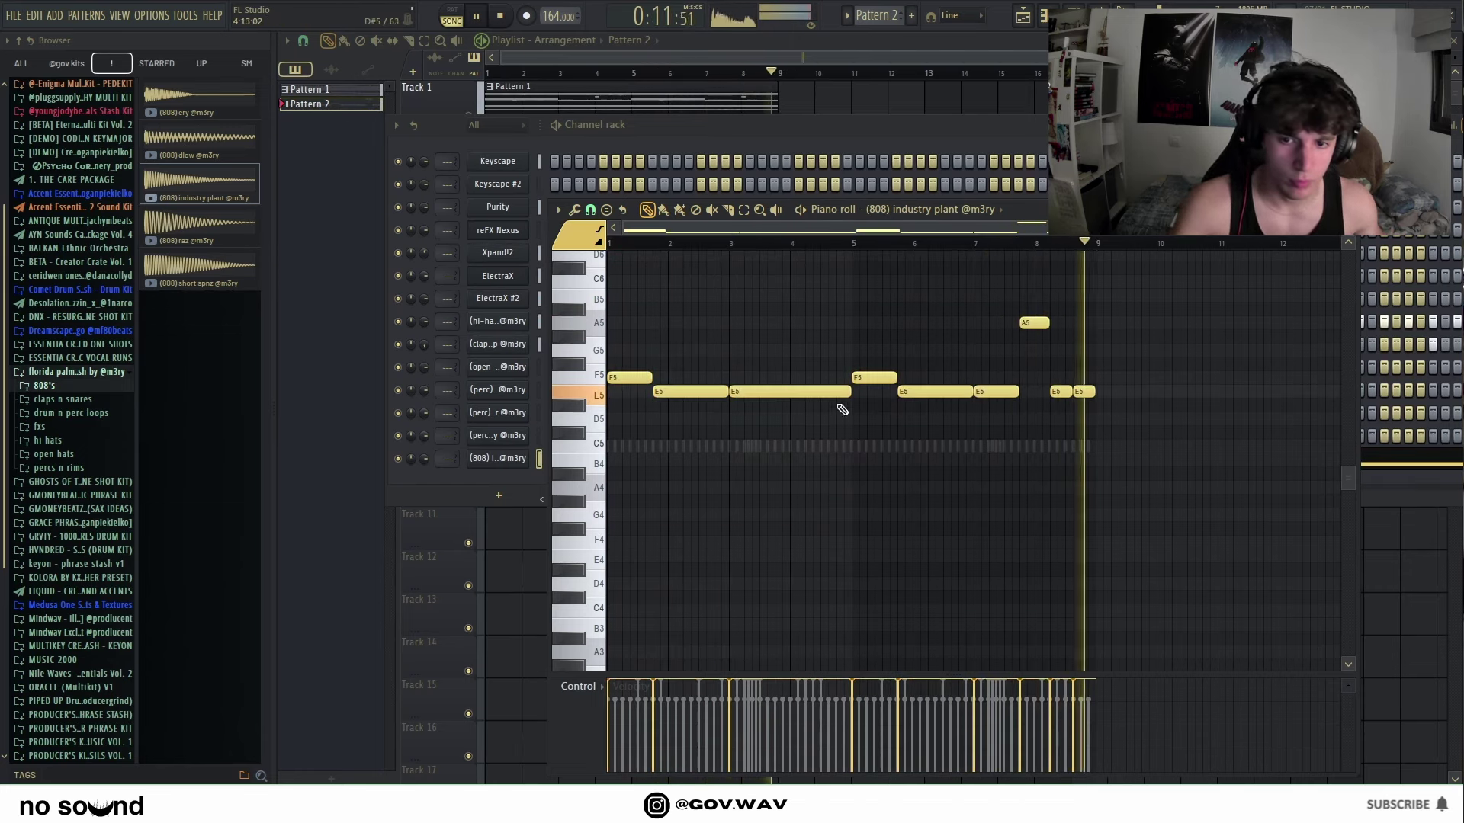
Step: Lower the 808's A5 note by one octave and move the long E5 note at bar 3 down to C5
click(1035, 322)
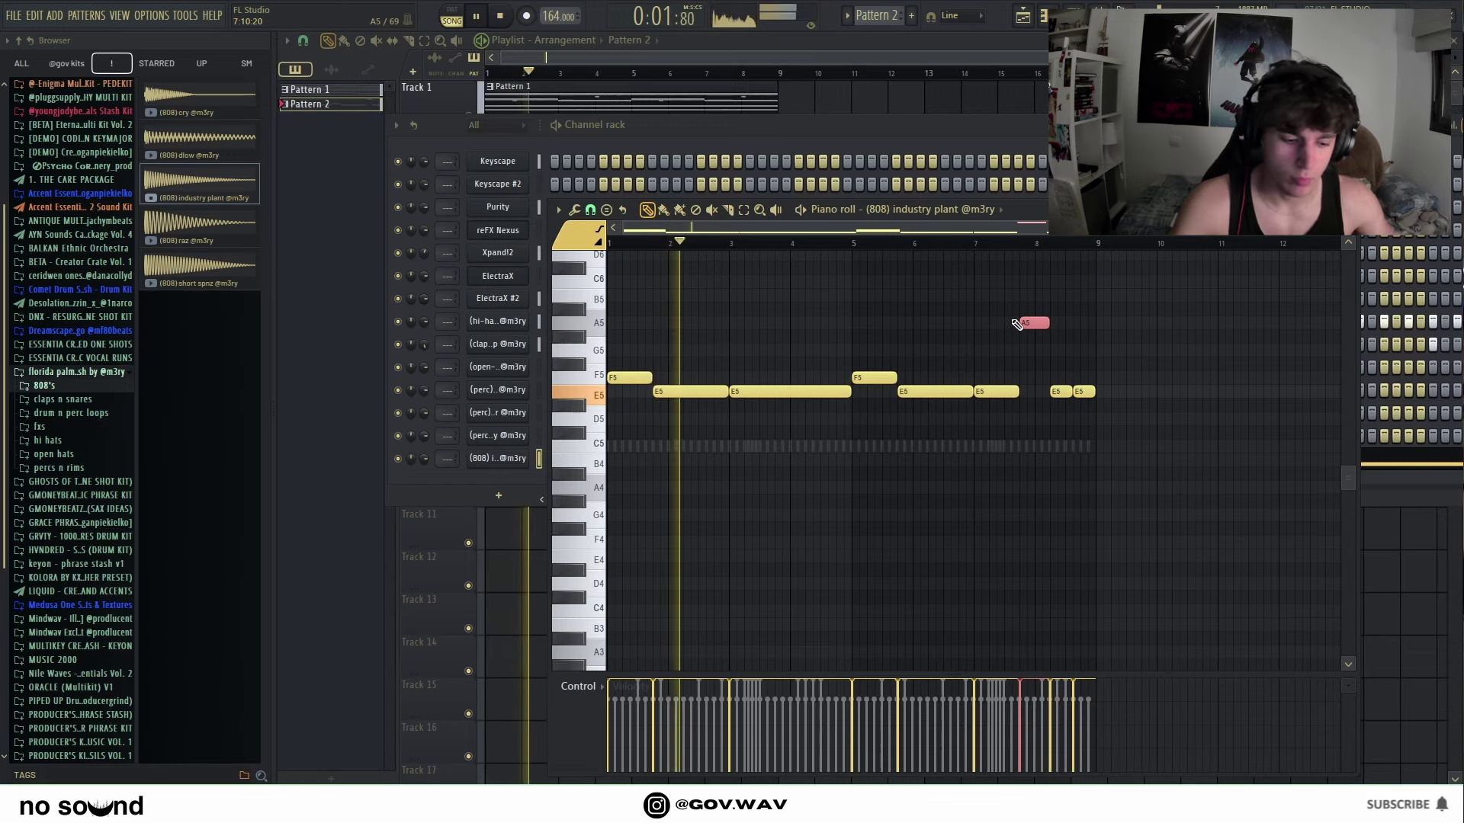
key(ctrl+Down)
key(space)
key(space)
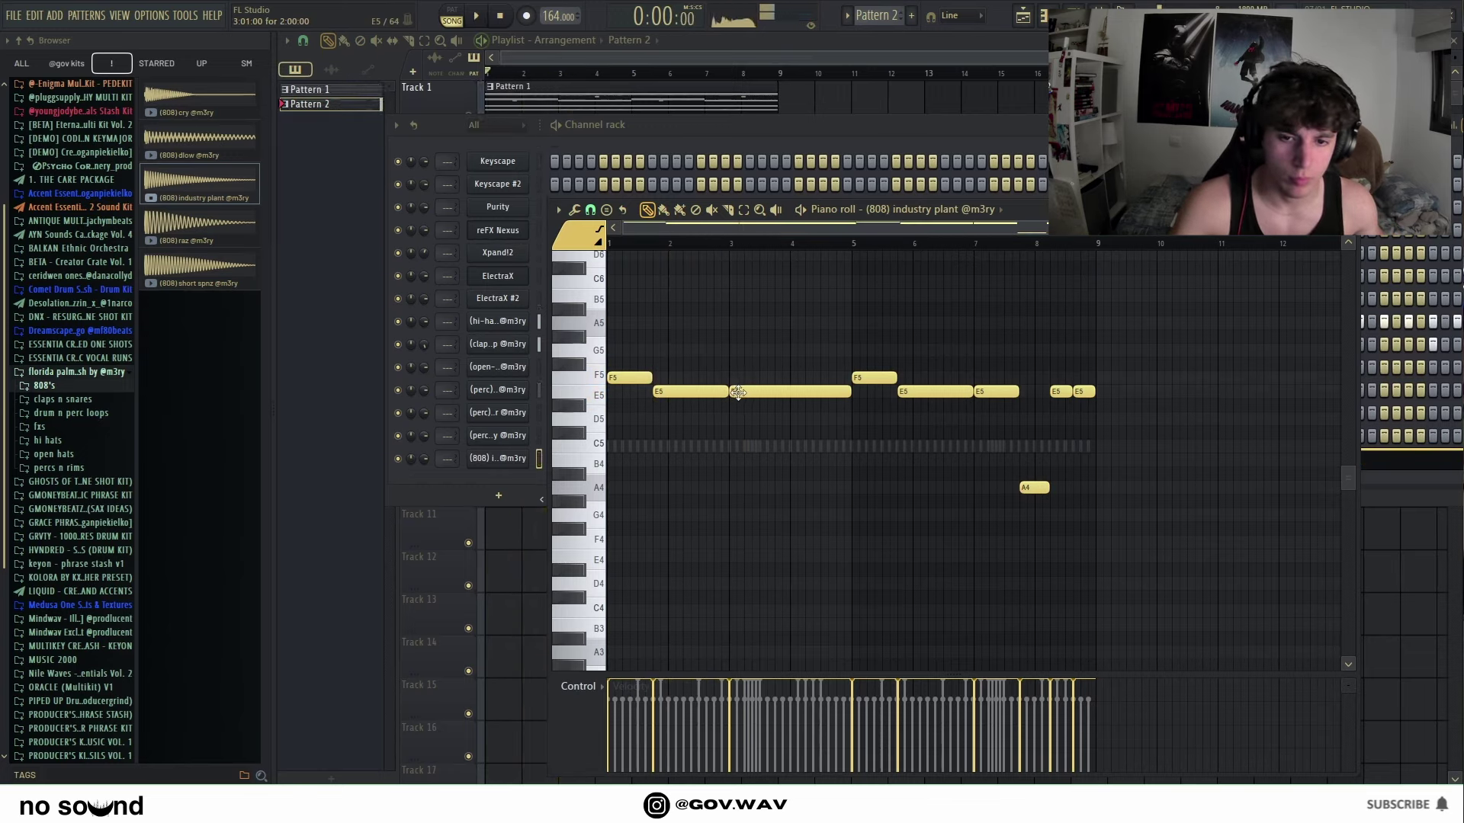
drag(745, 392, 746, 447)
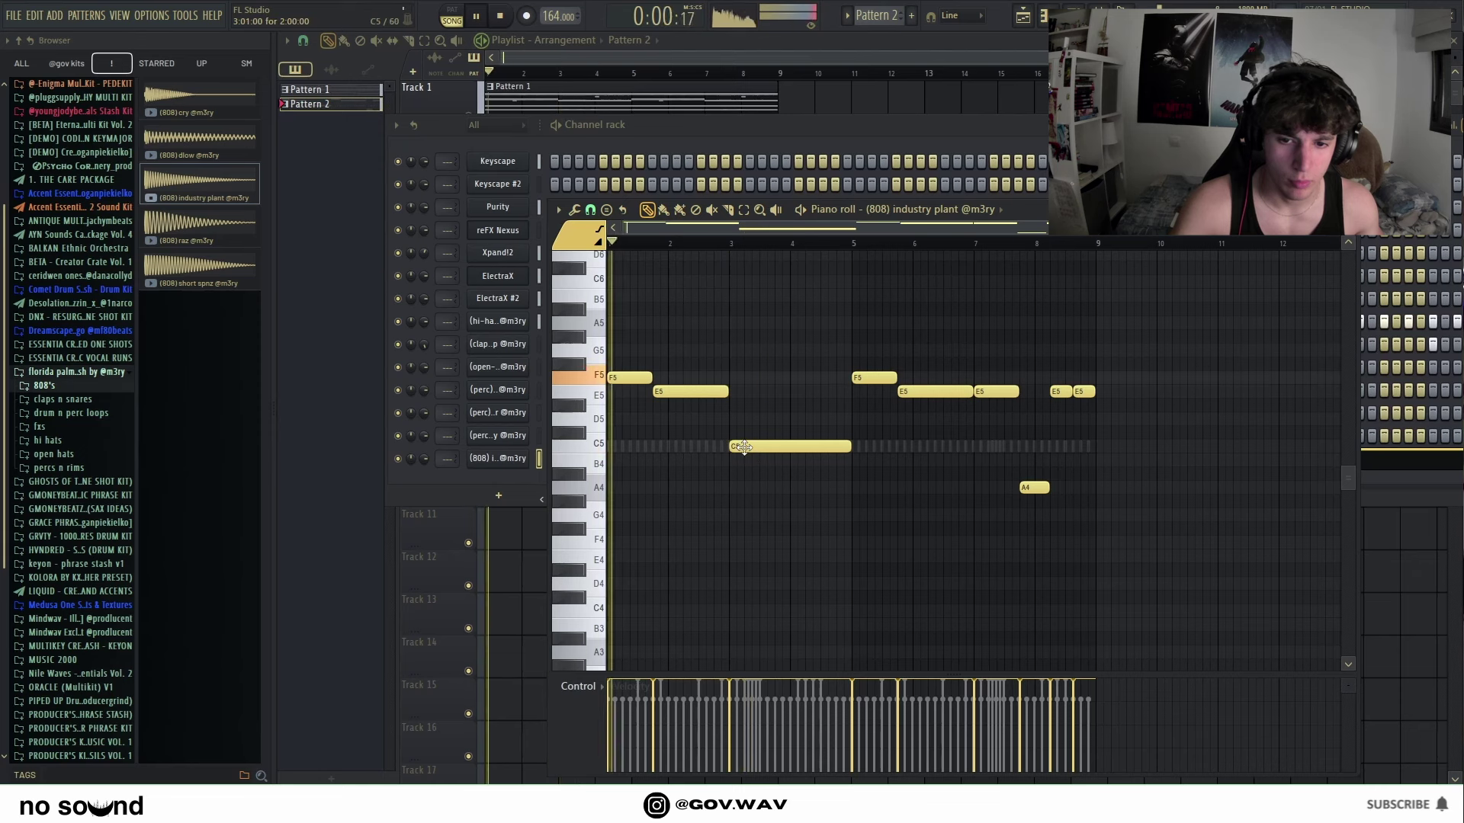
Step: Route all channels from Keyscape to the 808 to their own mixer tracks, starting at insert 1
key(F7)
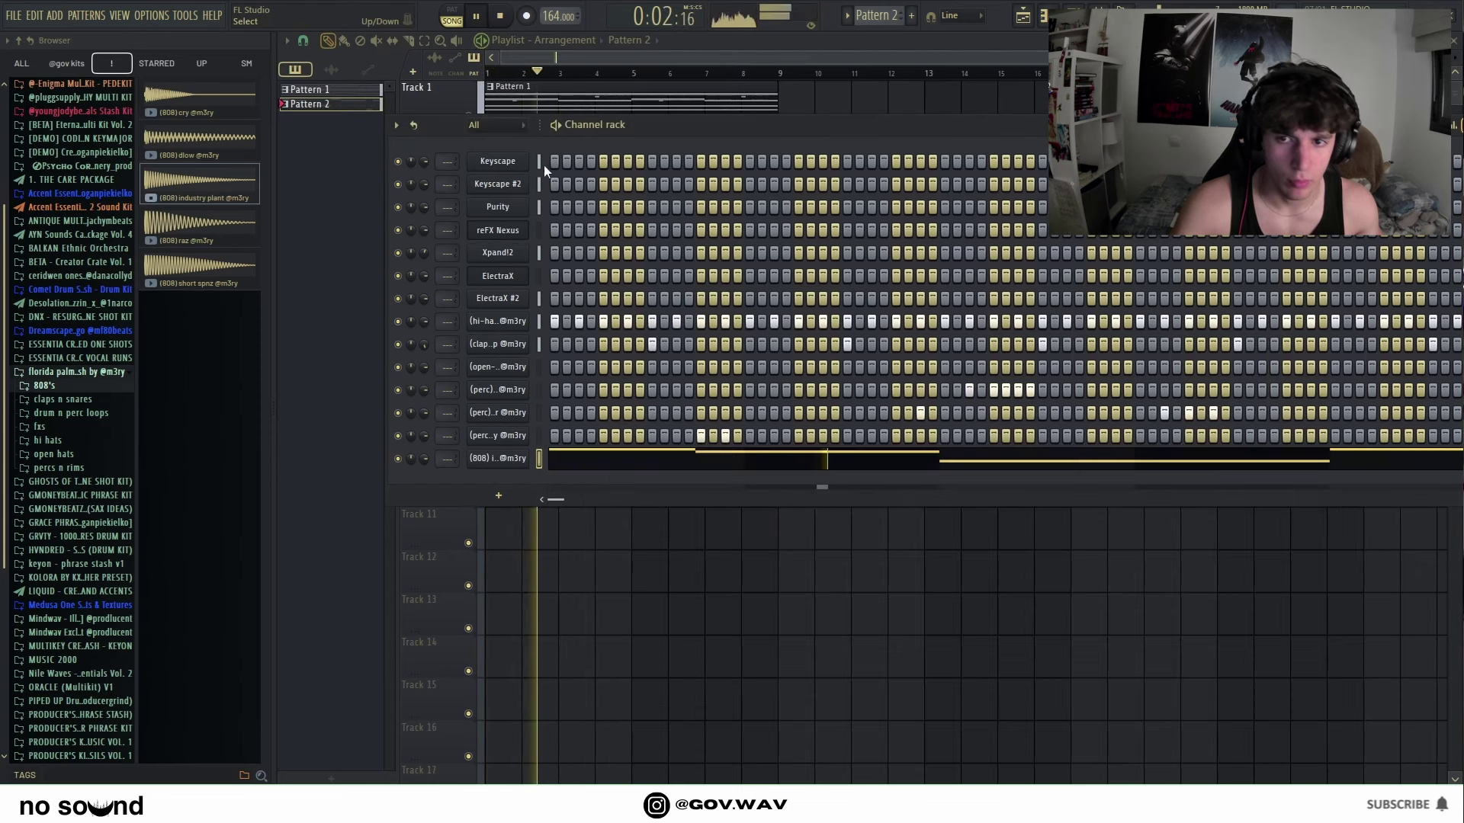
key(F9)
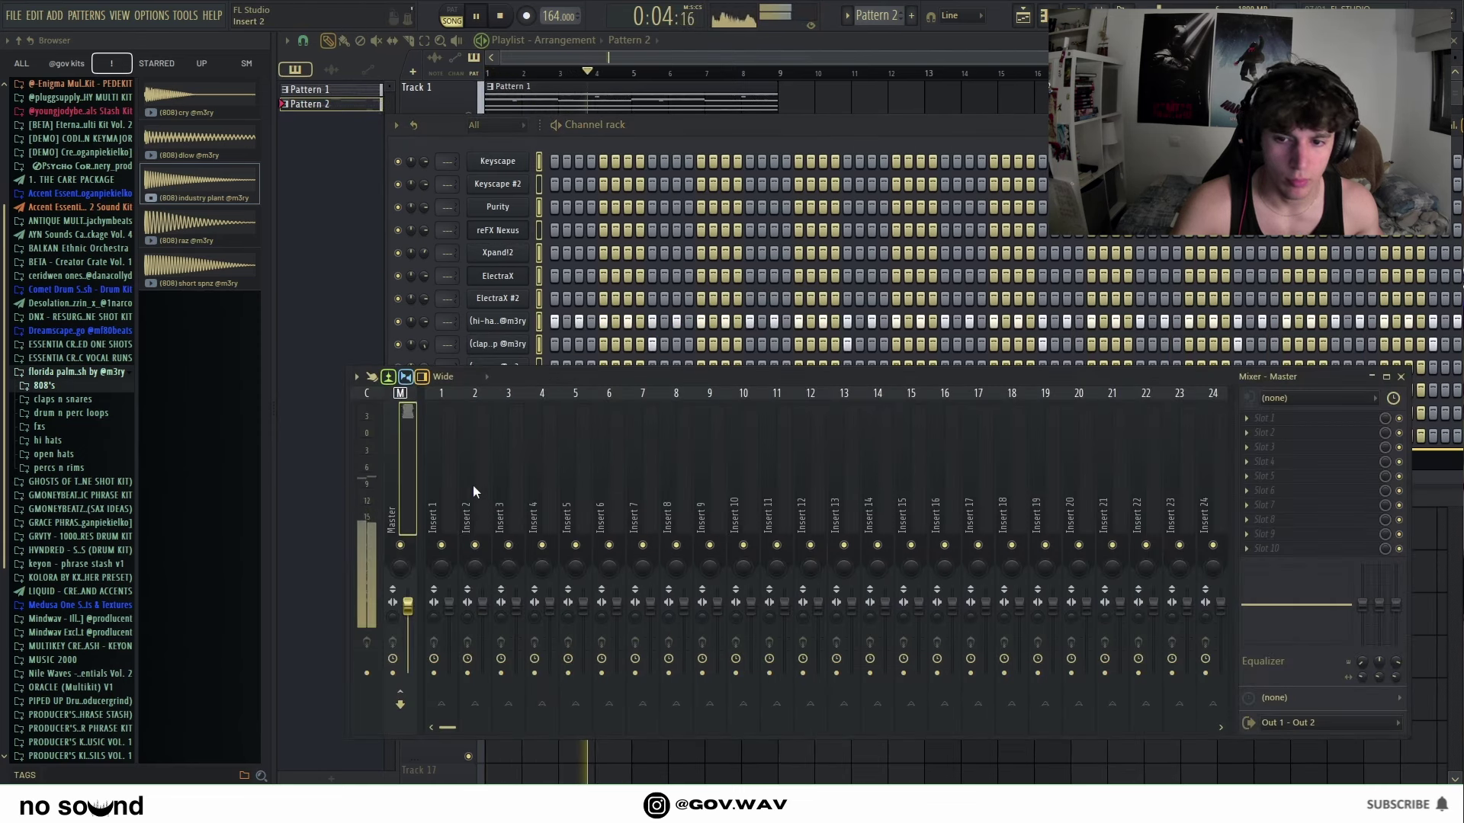
key(space)
key(space)
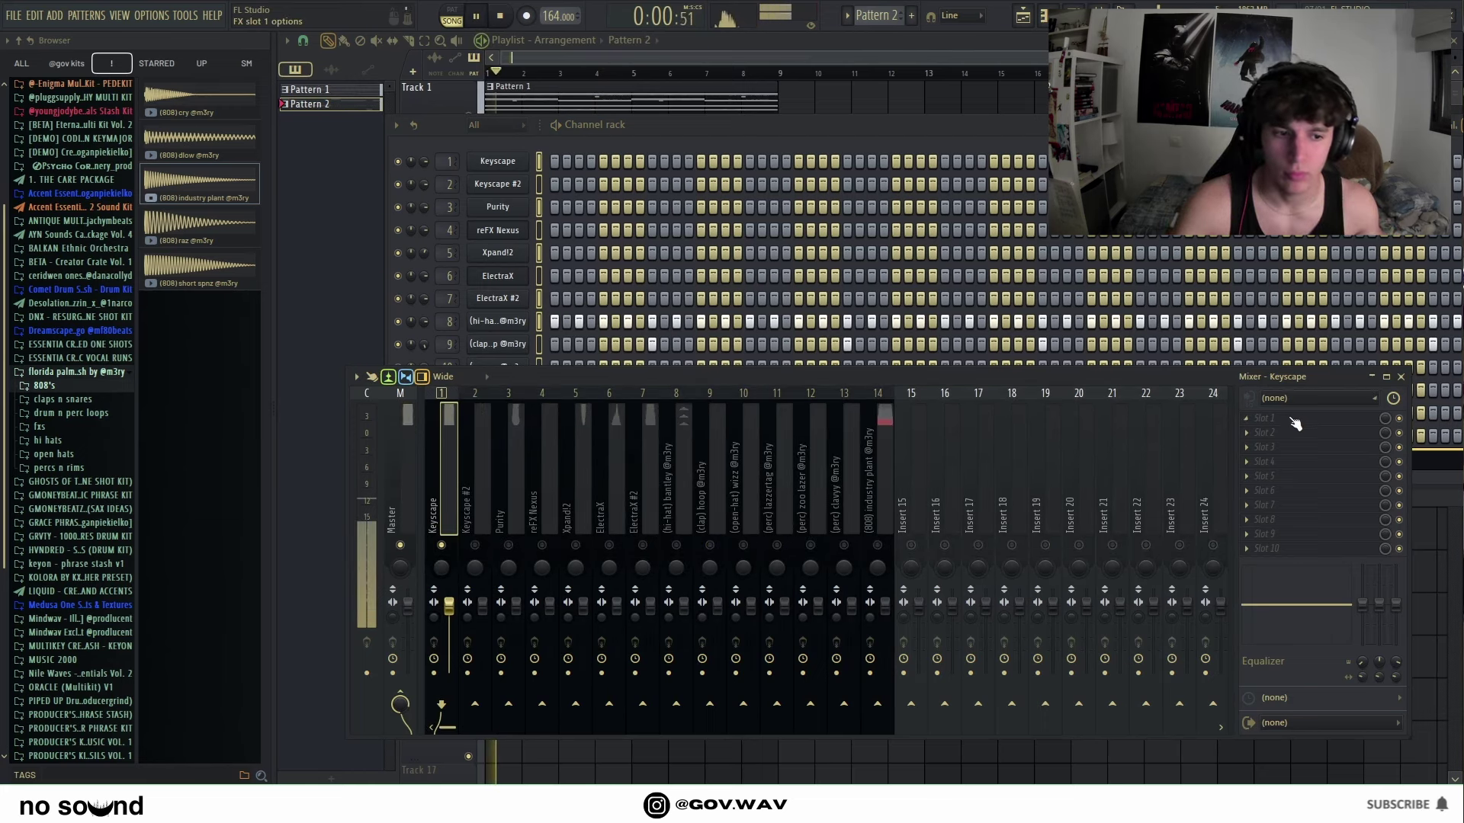
Step: Load Fruity Reeverb 2 and Fruity parametric EQ 2 into the first two effect slots of the Keyscape mixer track
click(1288, 417)
click(1025, 188)
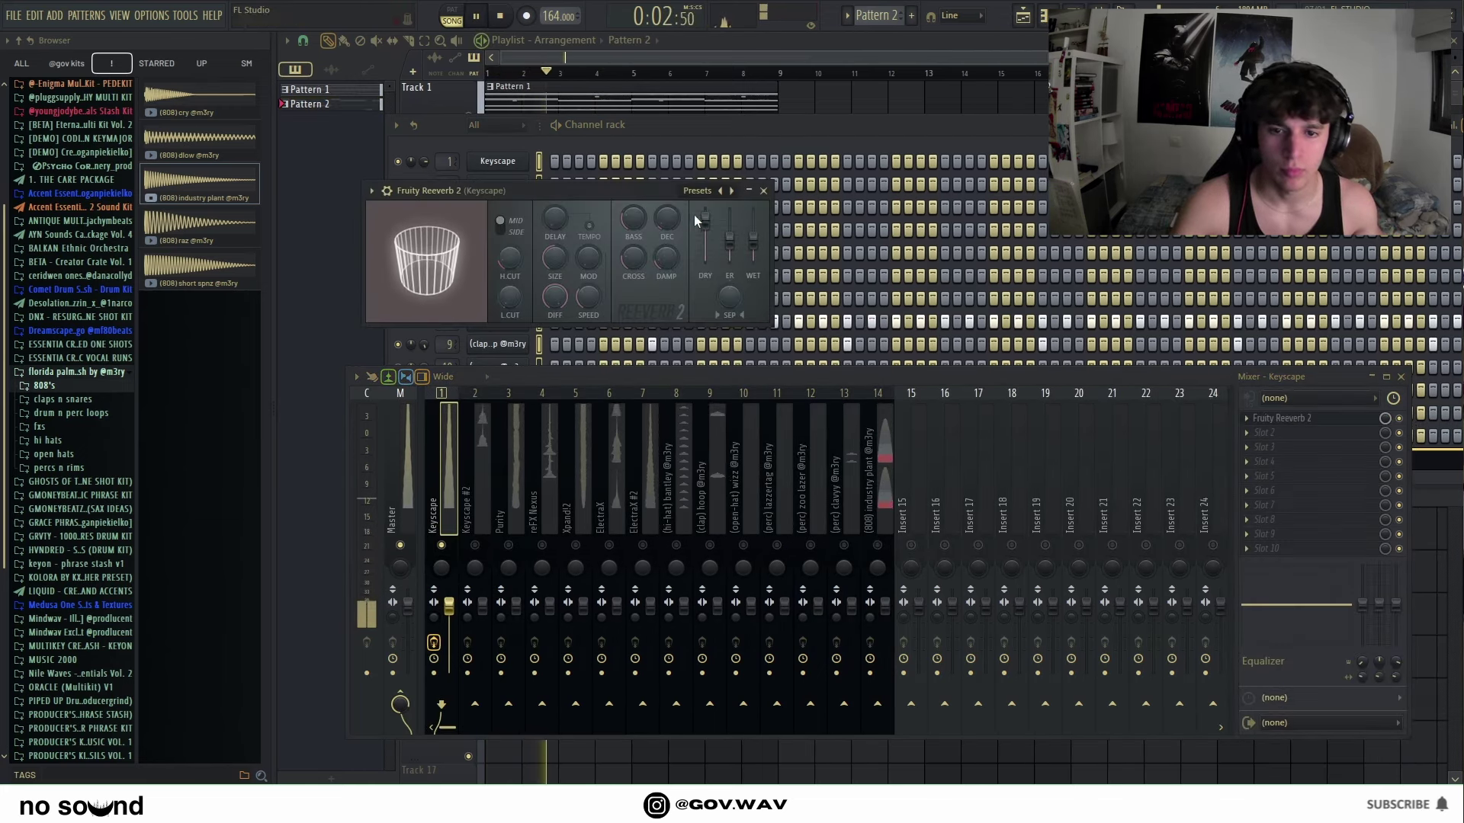
click(1289, 432)
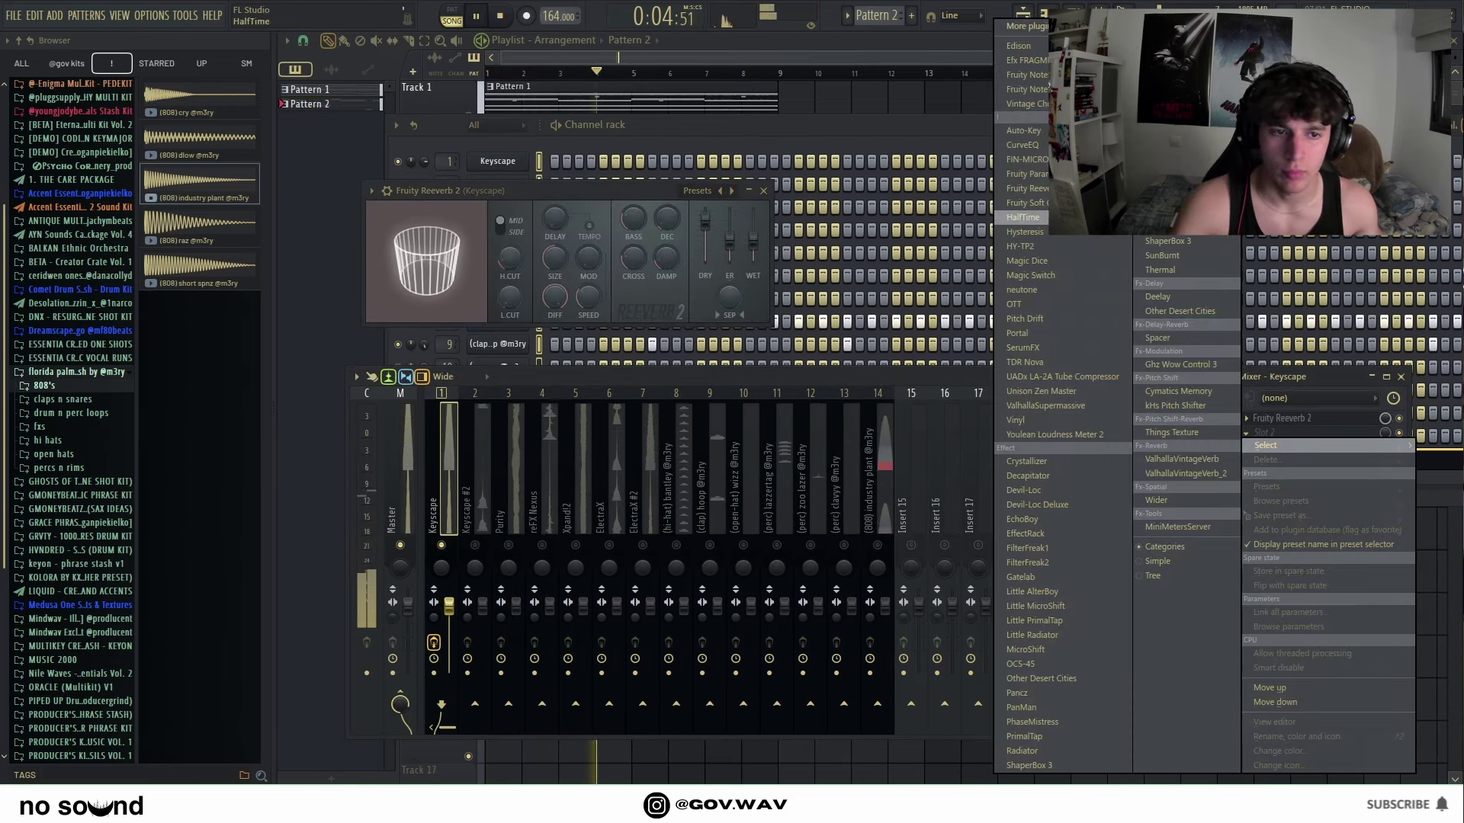
click(1022, 175)
Step: Roll off the Keyscape's lows and highs with EQ bands 1 and 7, and lower the track's mixer volume
drag(480, 429, 488, 431)
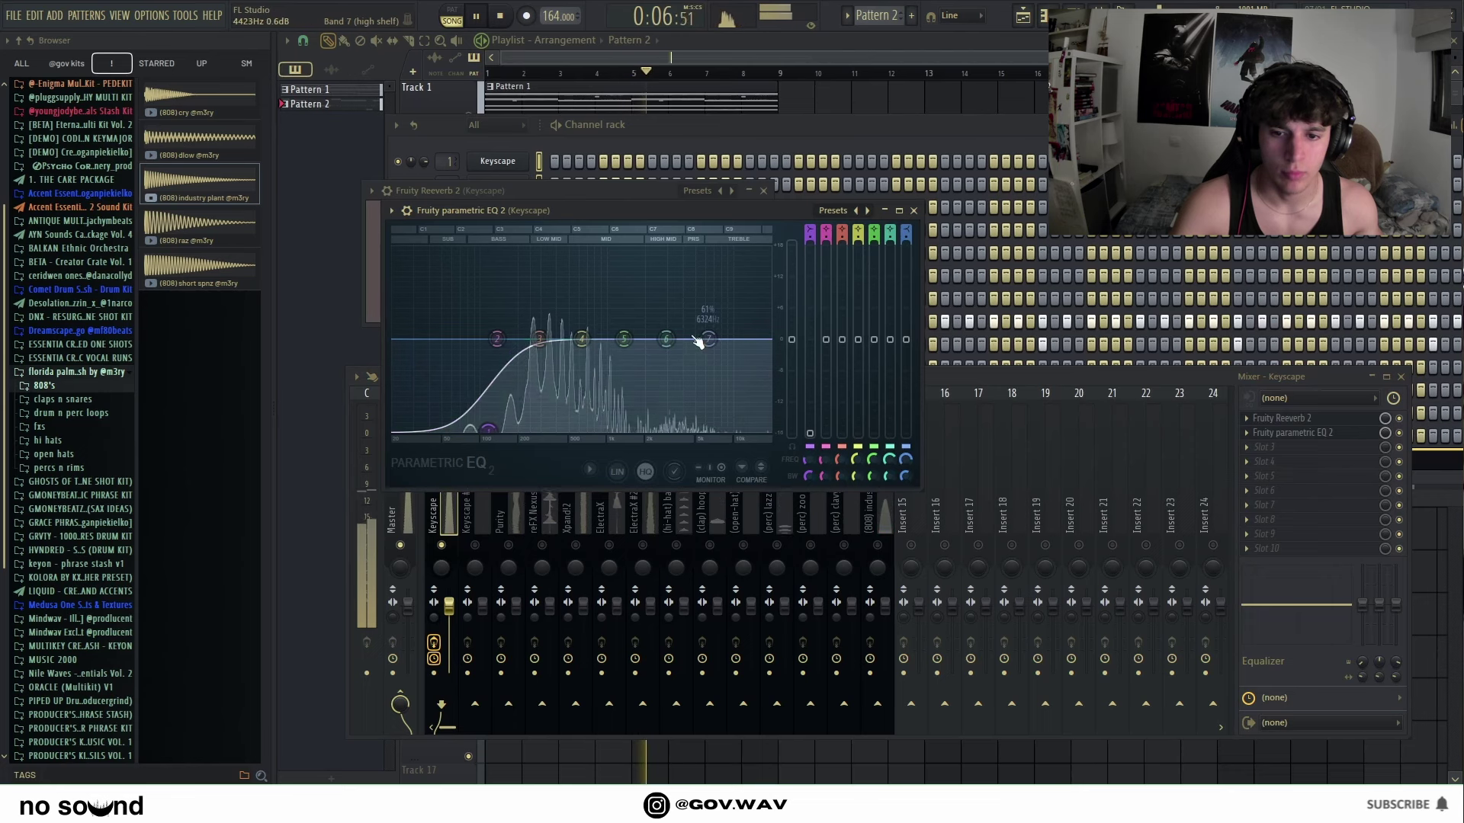
drag(709, 338, 688, 431)
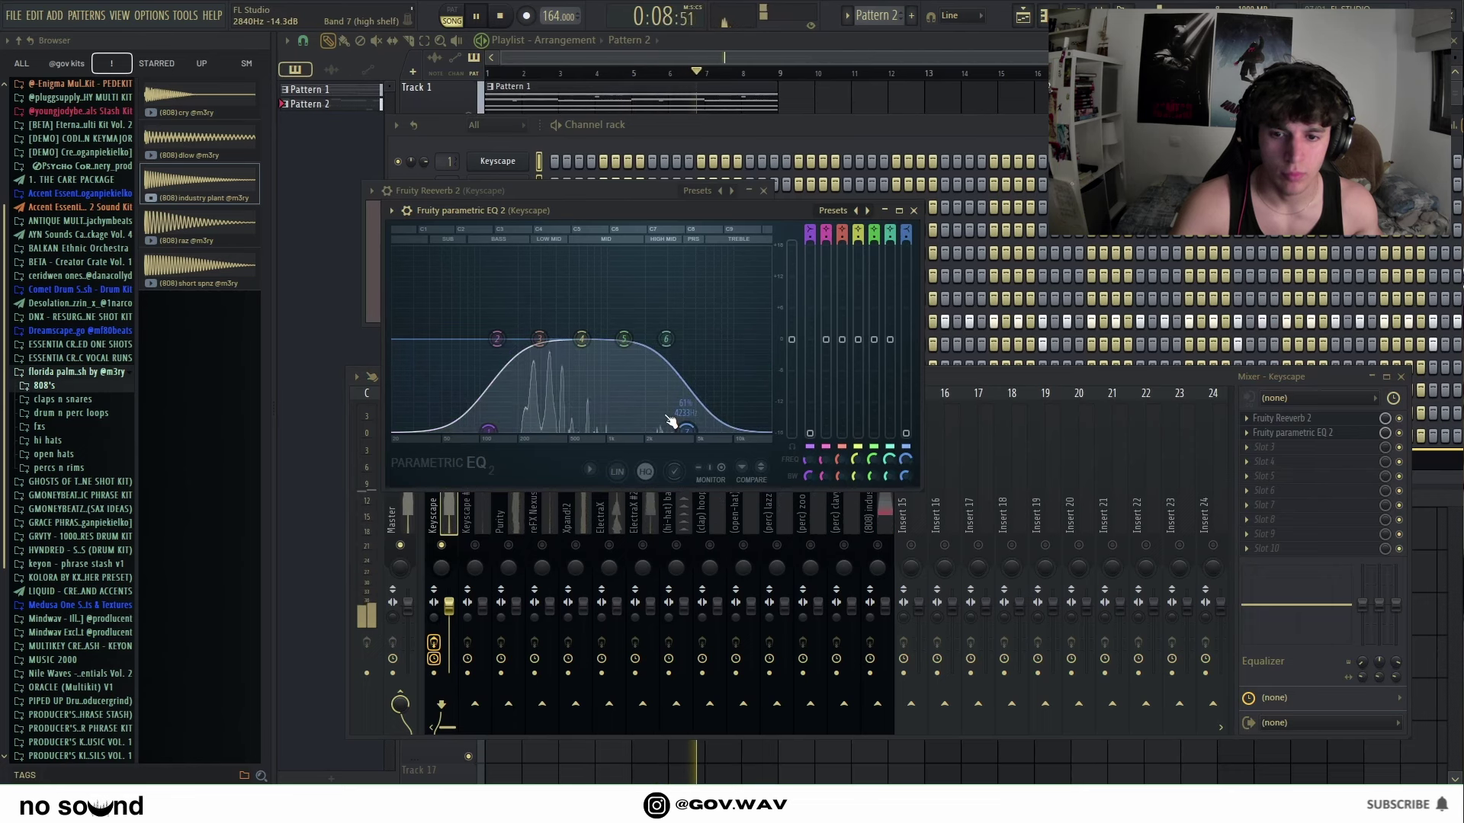
click(440, 619)
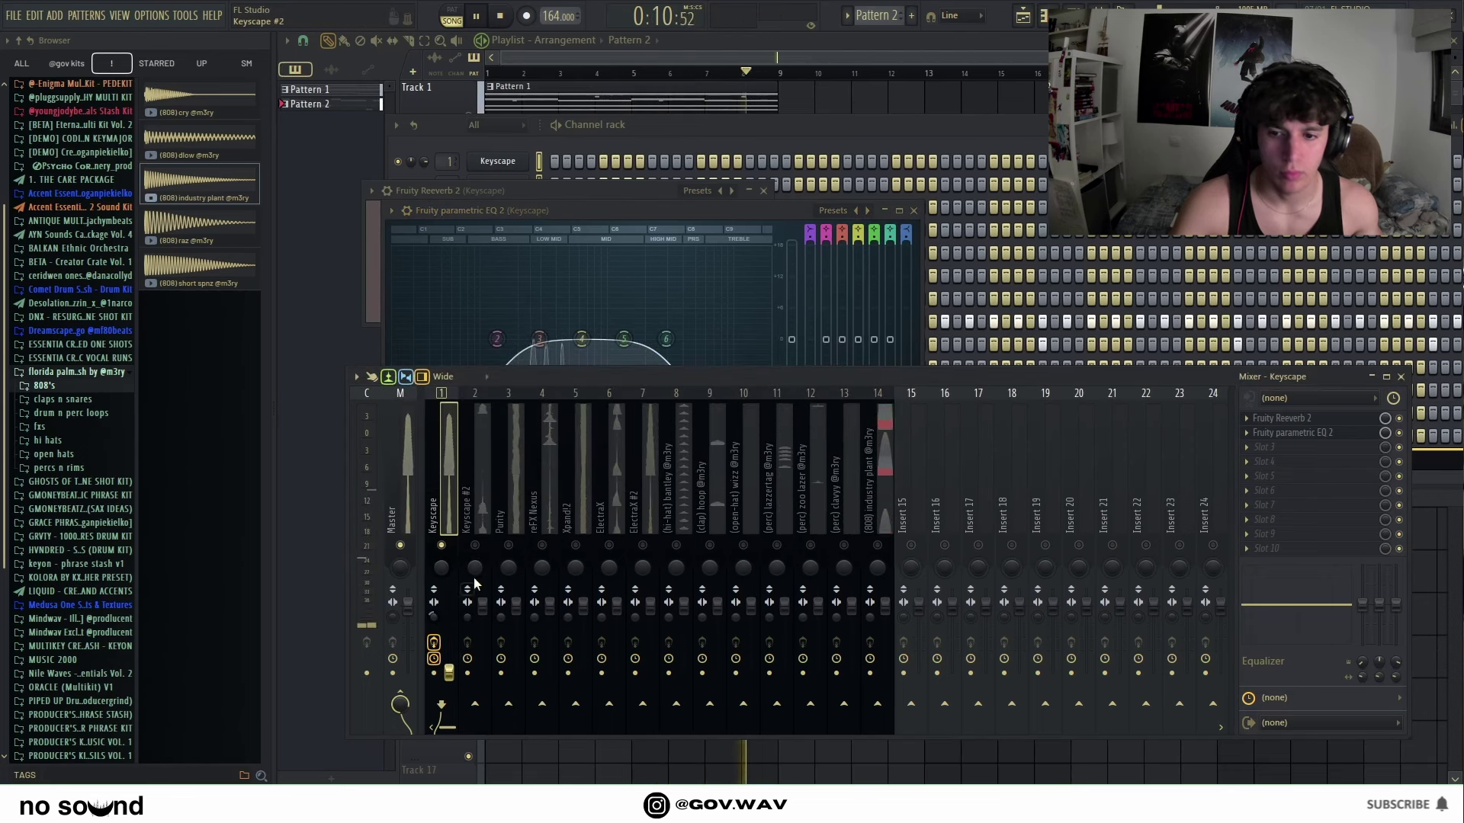
Step: Switch from Pattern 2 to Pattern 1 and add a second Purity instrument channel
click(474, 508)
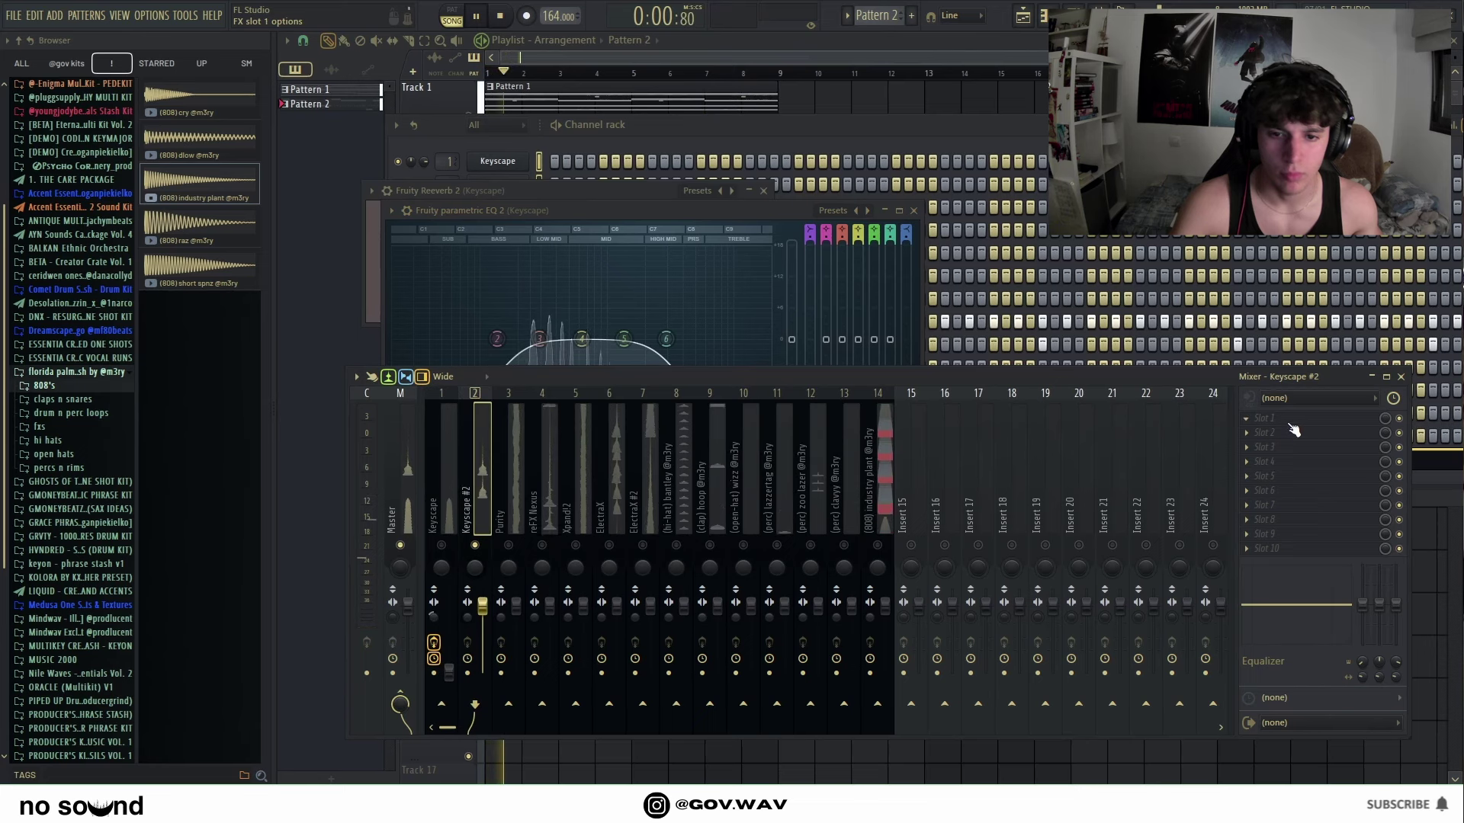
click(915, 211)
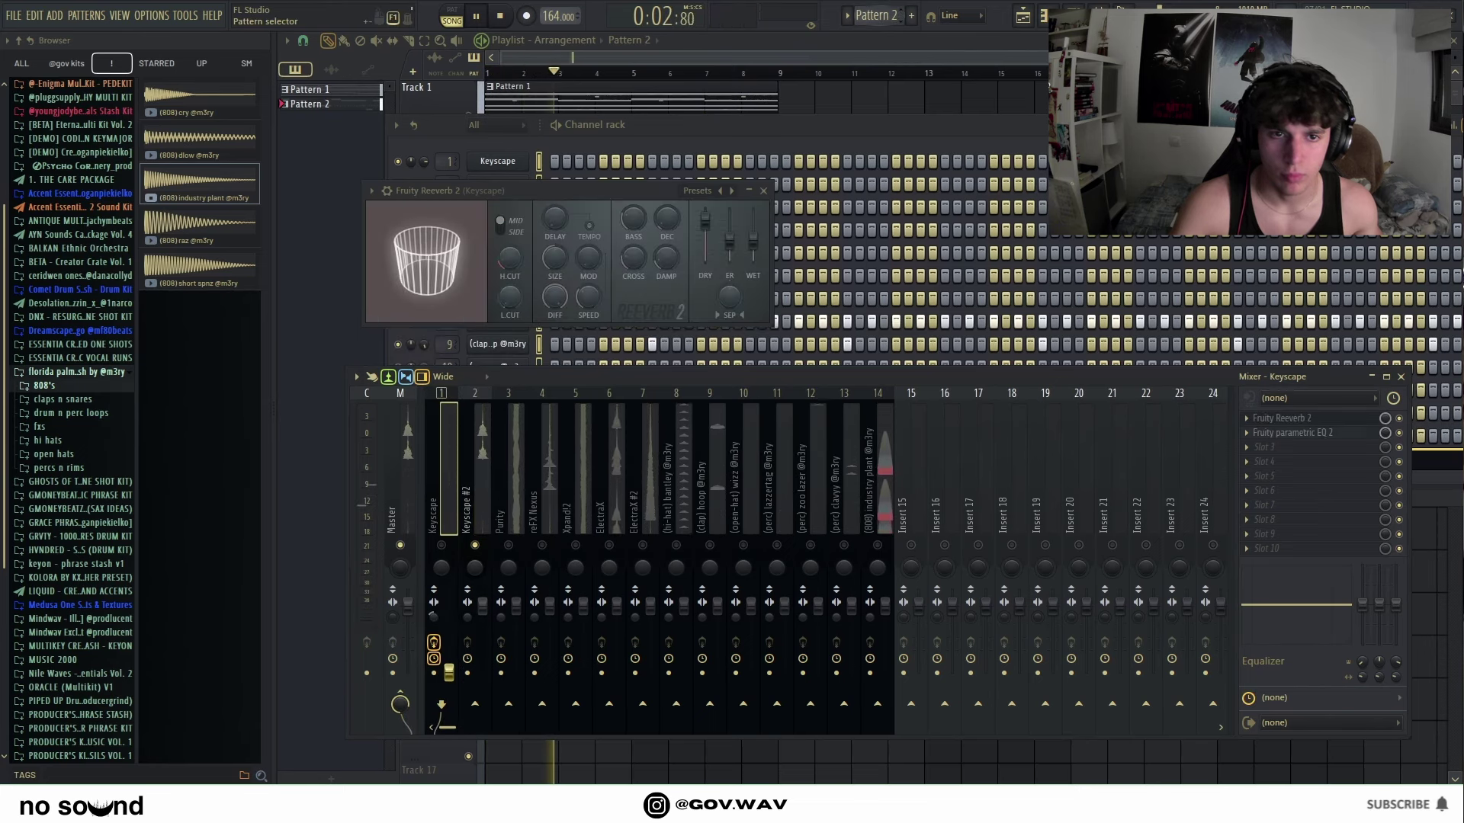
scroll(872, 15, up, 1)
drag(789, 120, 803, 75)
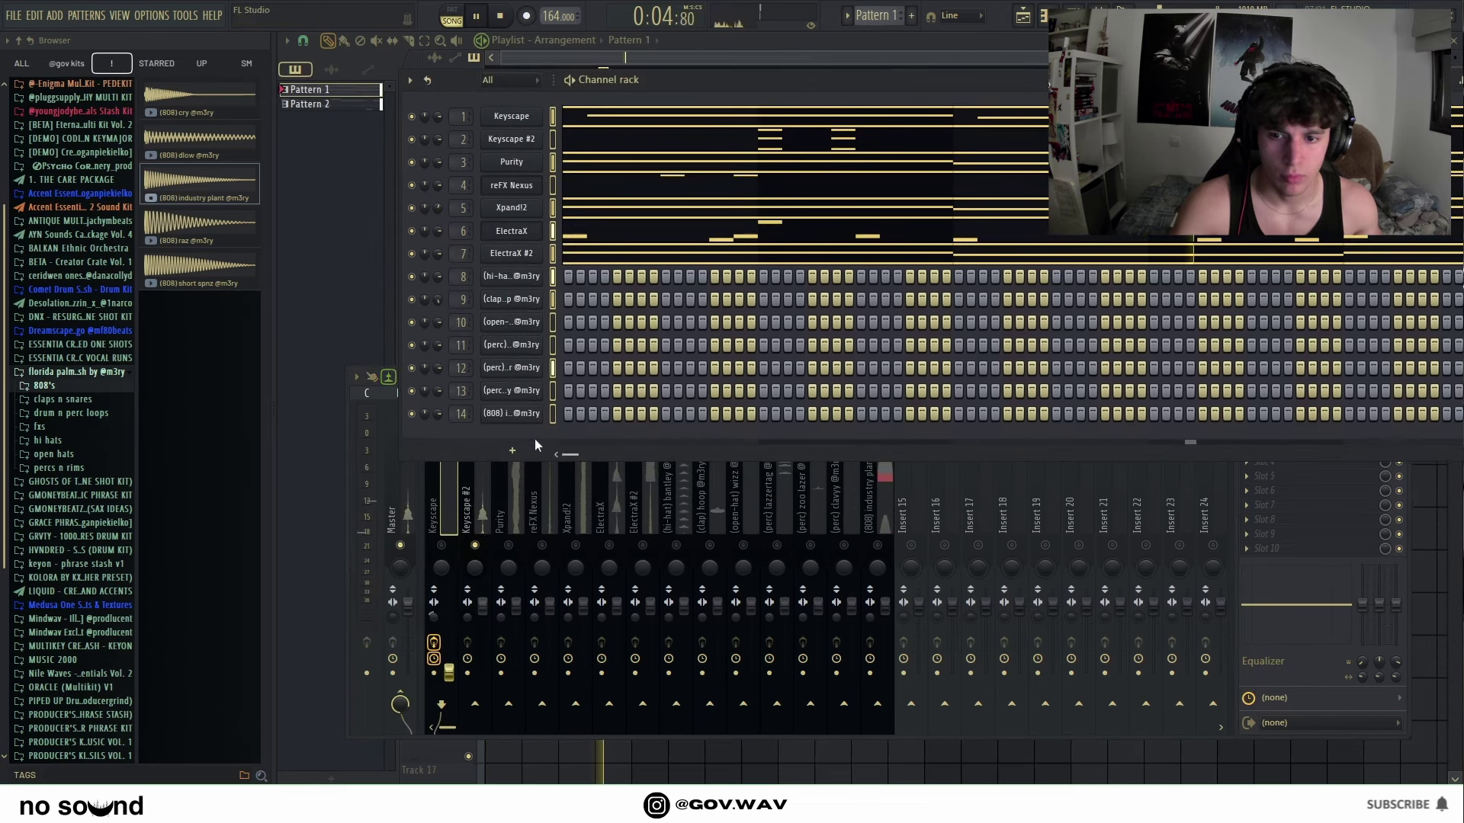
click(512, 450)
click(562, 212)
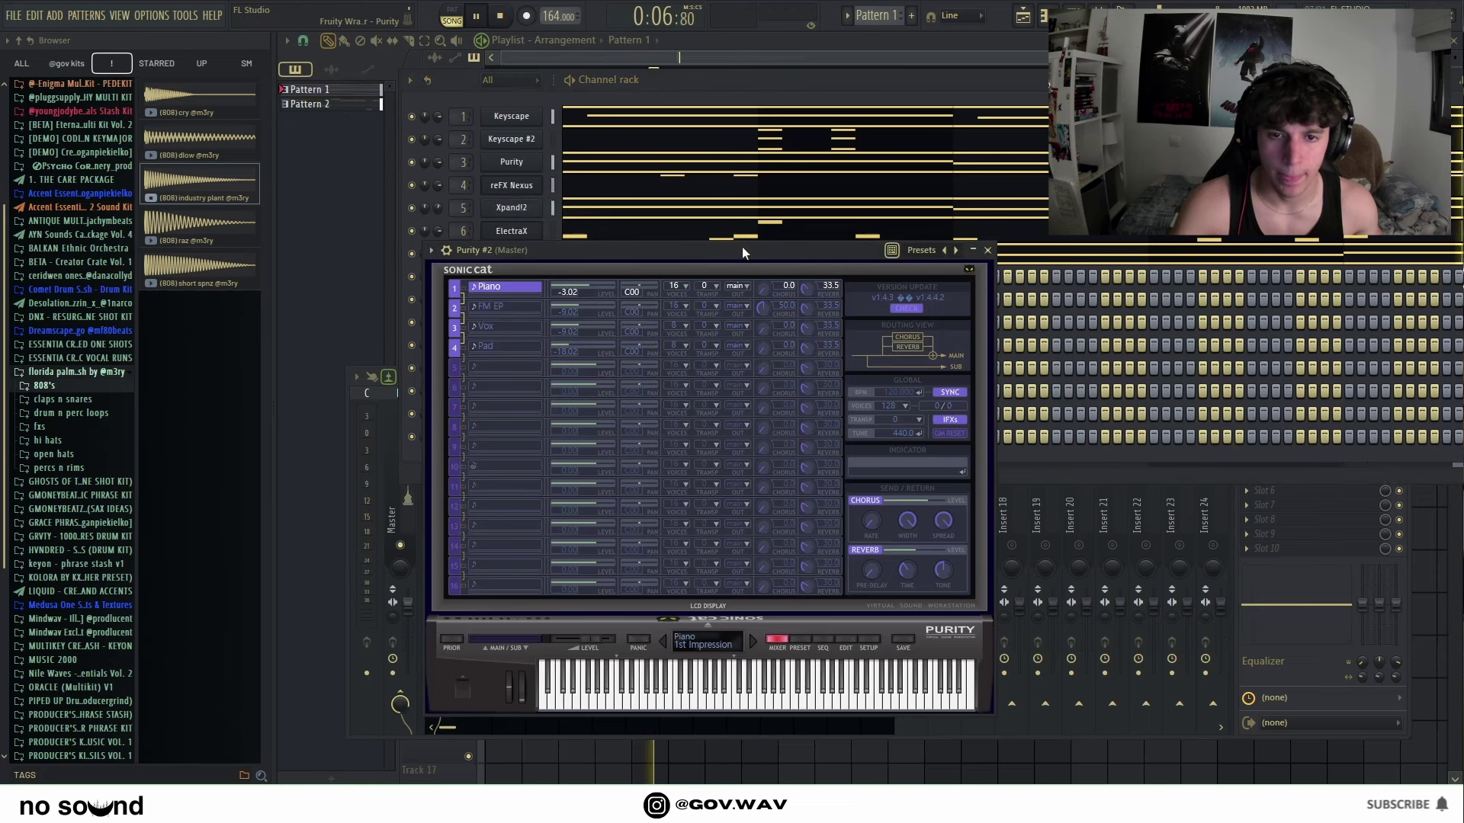
Step: Switch the new Purity instance to the GM Normal preset category and close the plugin
drag(743, 245, 750, 136)
click(811, 529)
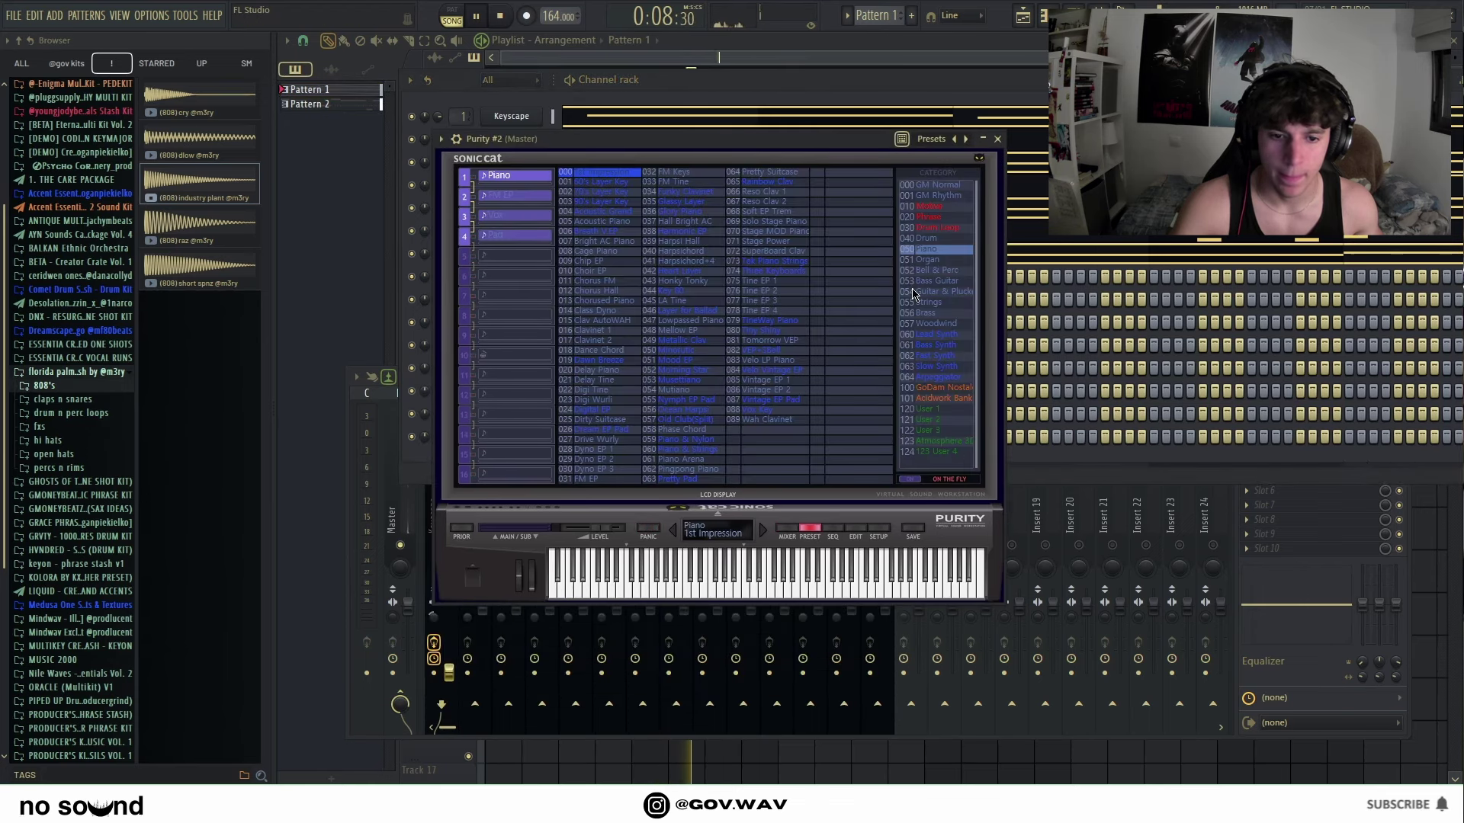
click(943, 186)
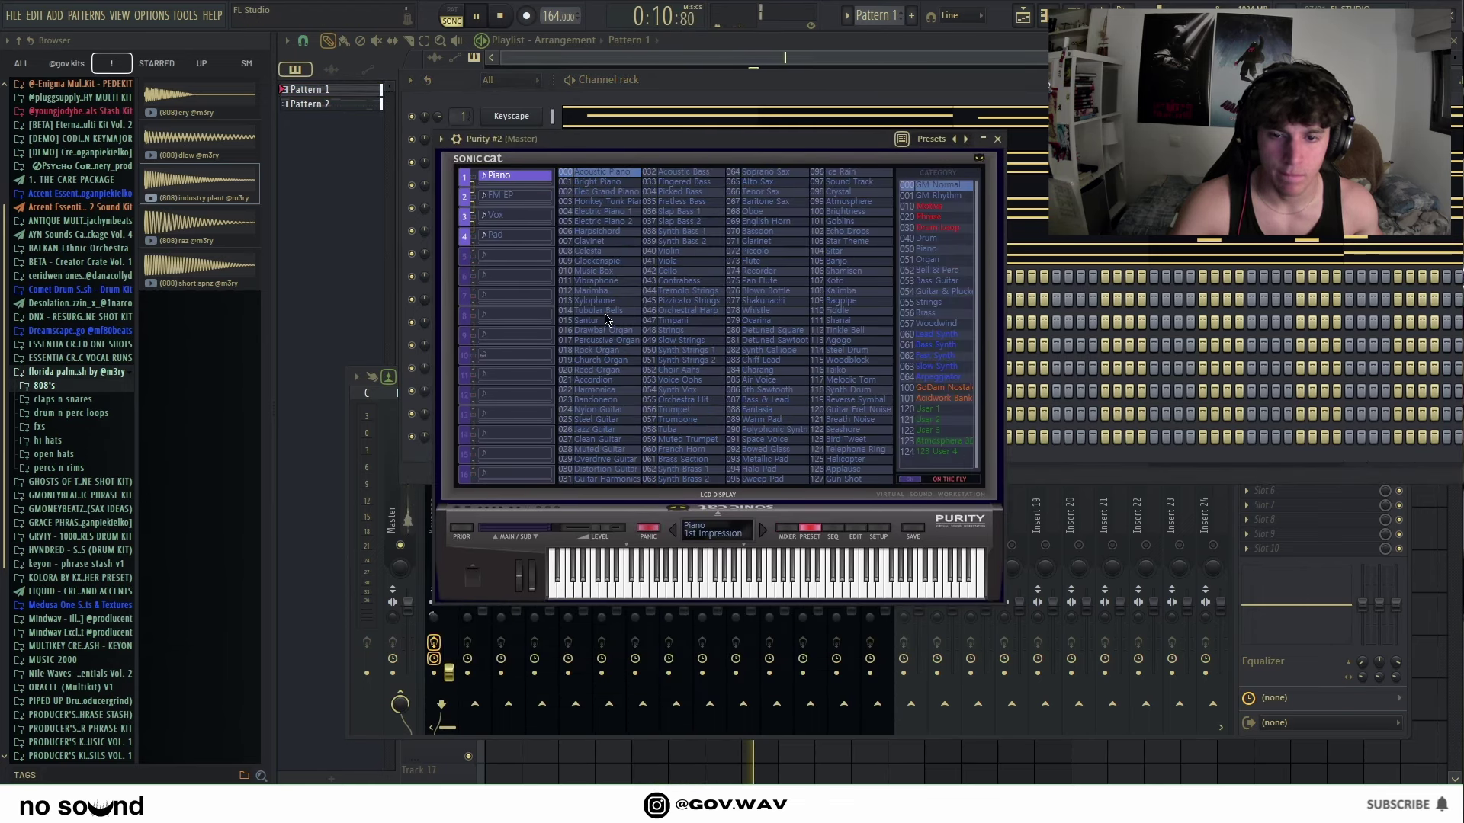
click(997, 139)
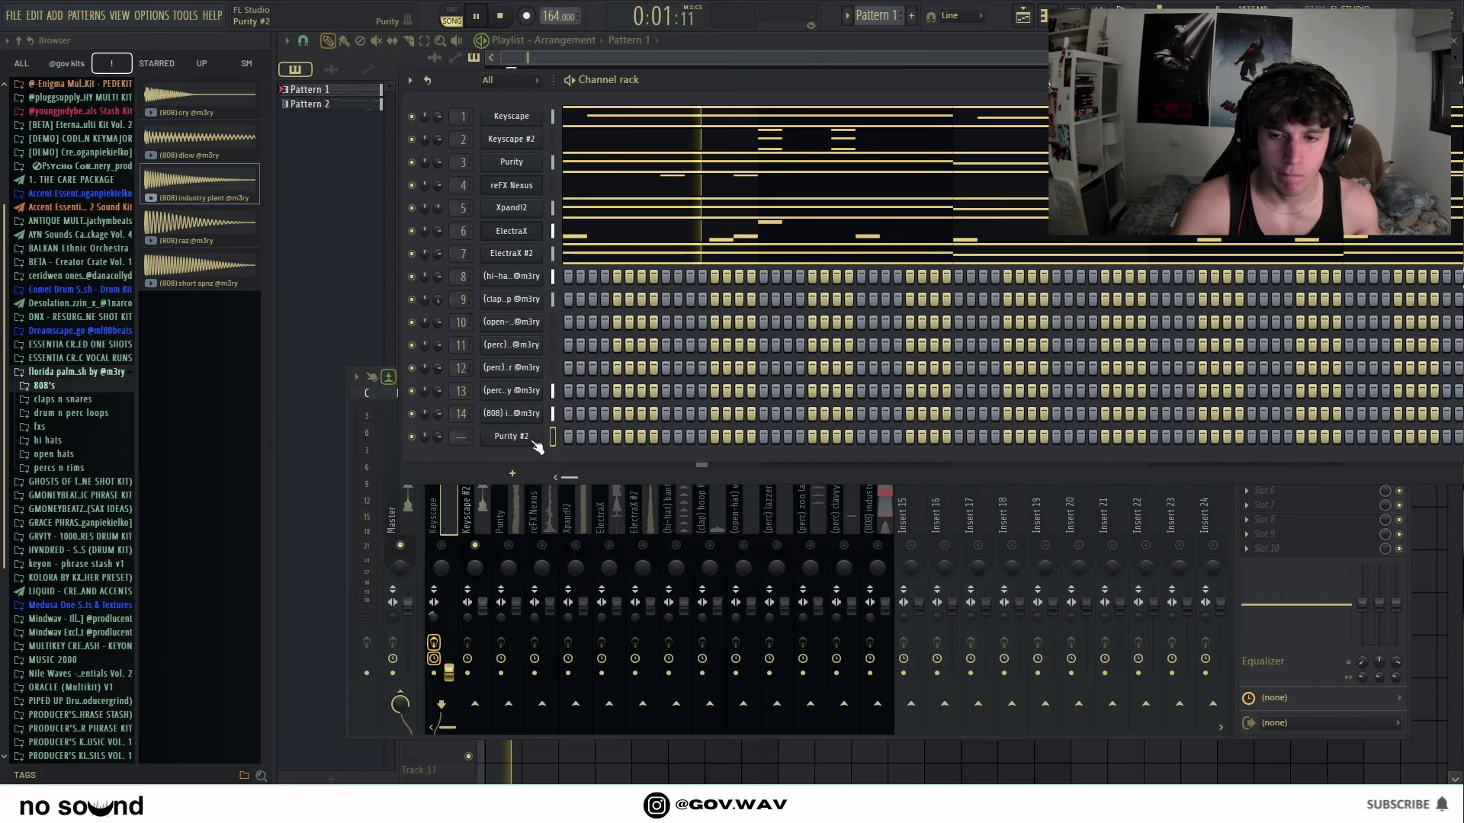
Step: Open the piano roll for Purity #2 and place a one-bar F5 note at the start of bar 1
right_click(541, 438)
click(644, 432)
key(space)
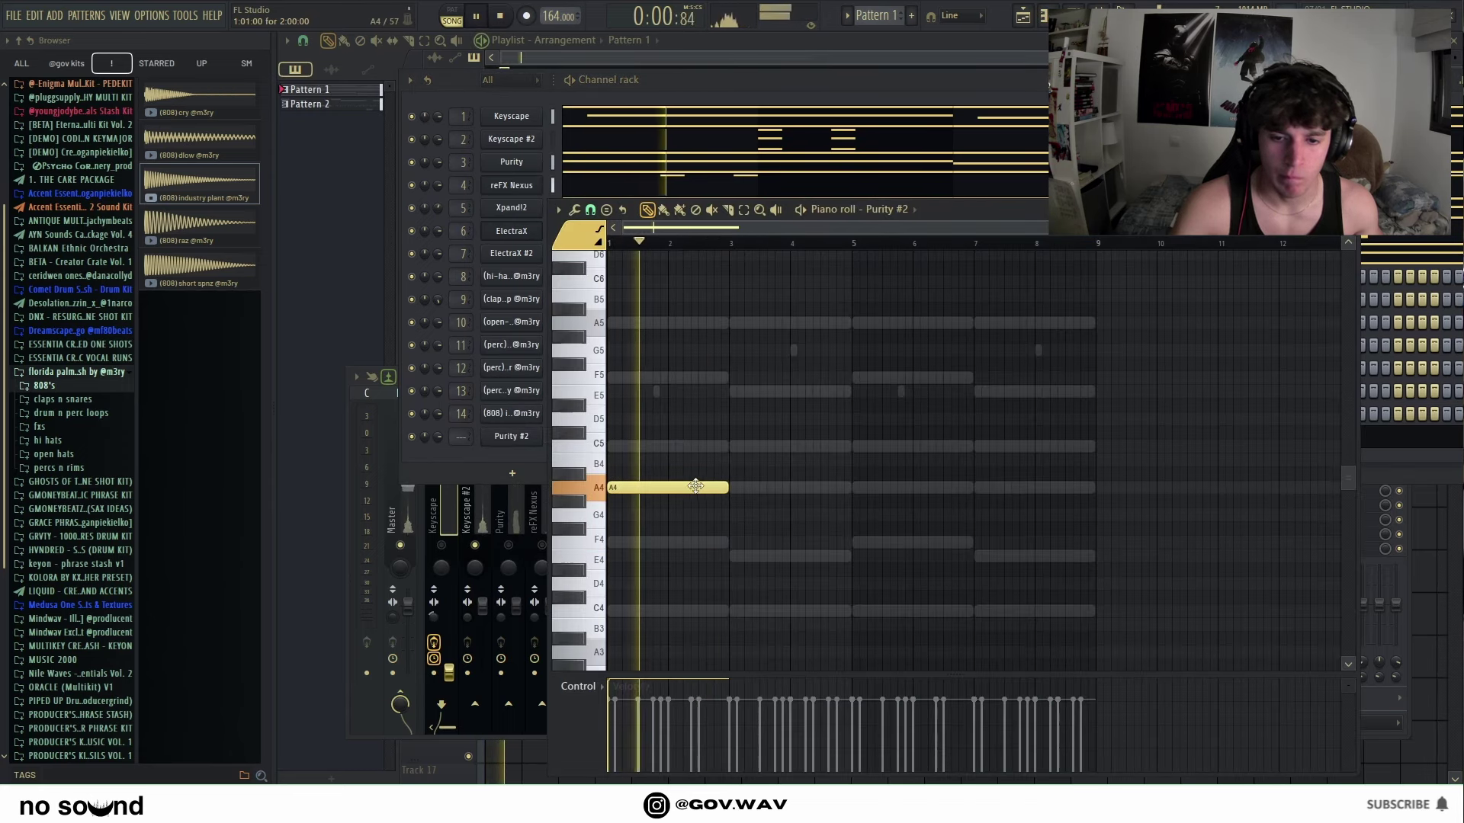
drag(679, 493, 668, 379)
key(space)
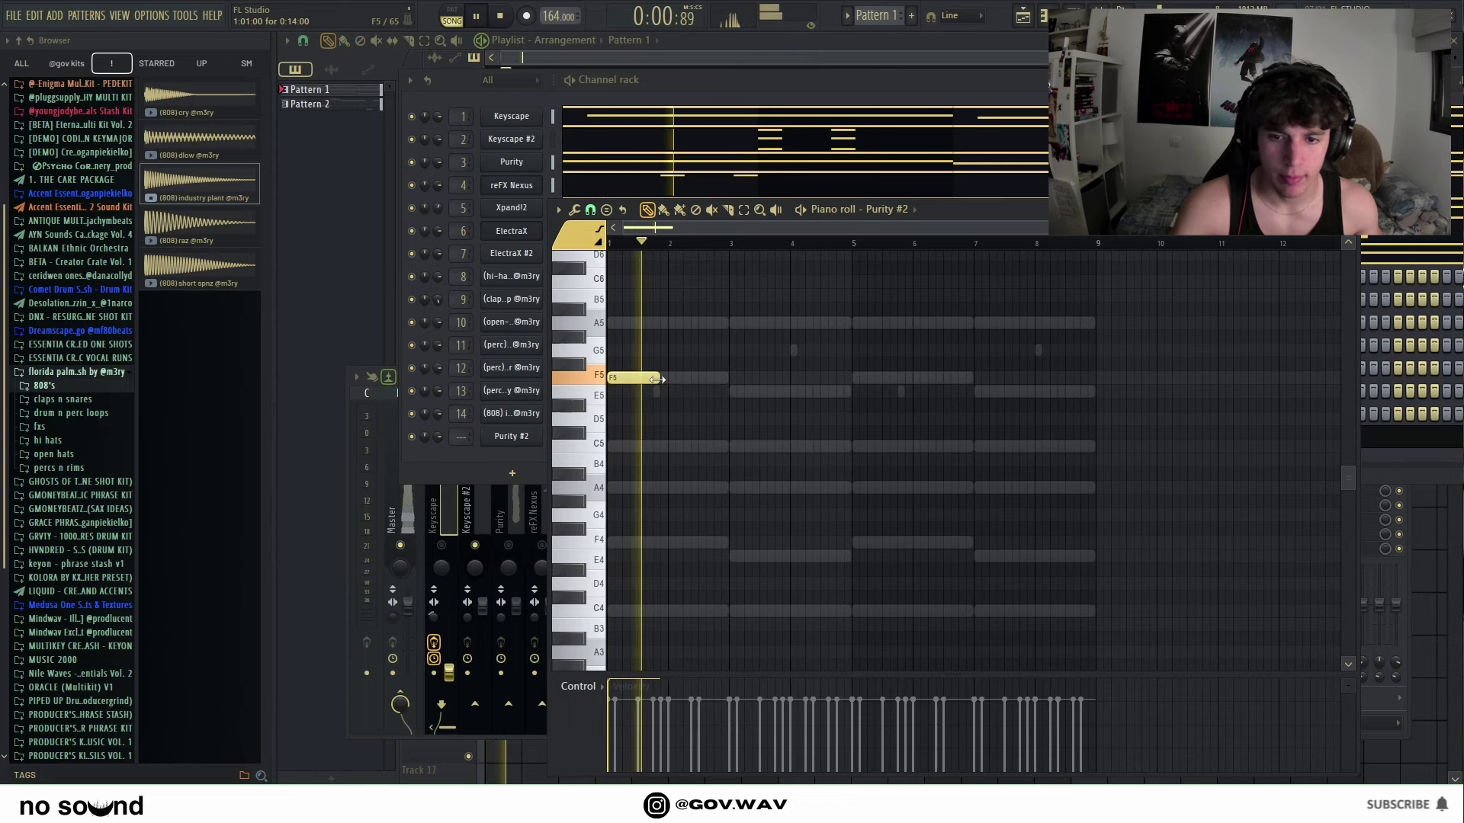
Step: Add a one-bar note at the start of bar 3 and raise it to E5
click(736, 557)
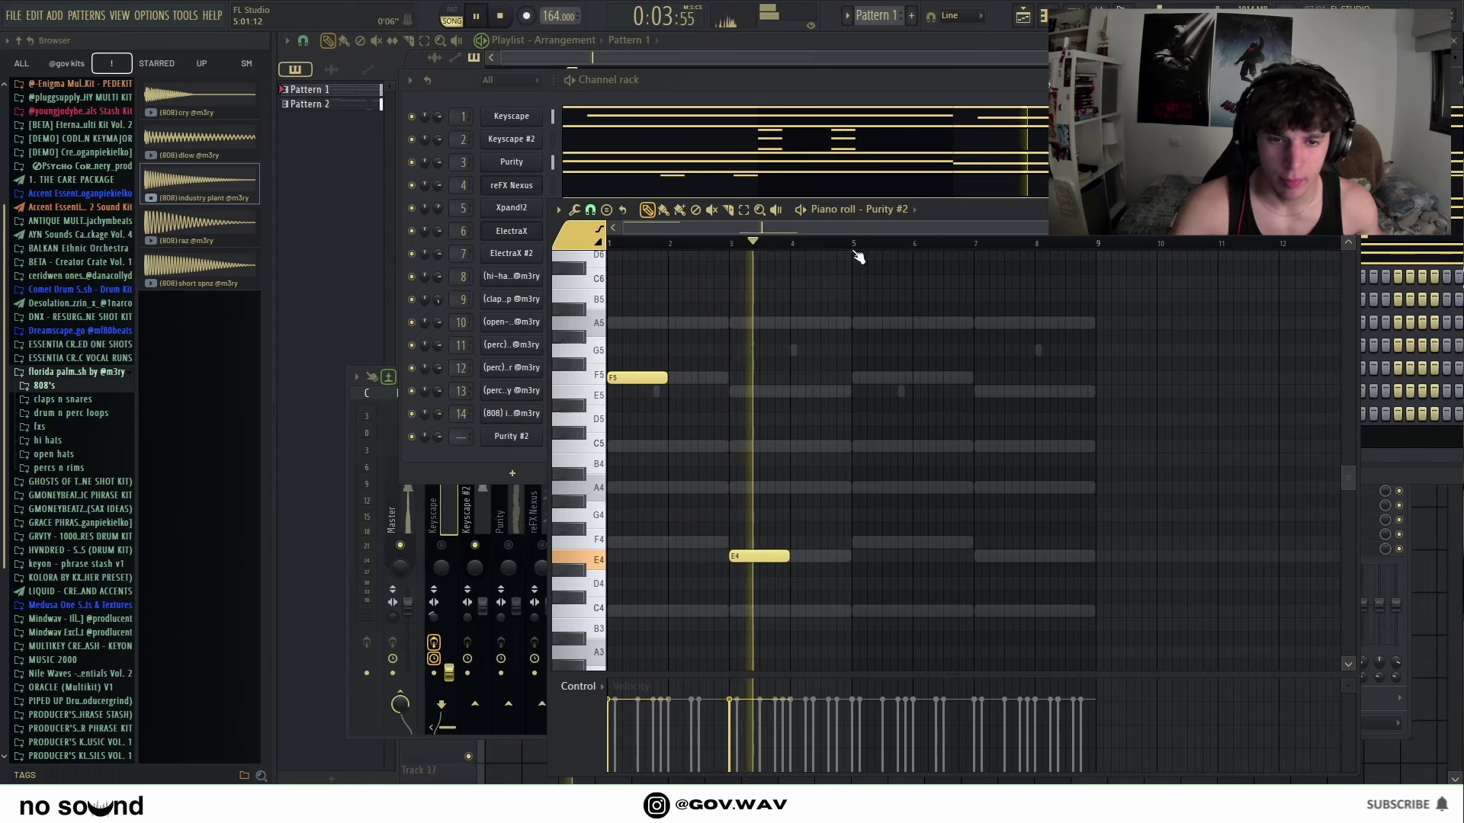
key(space)
key(space)
drag(766, 558, 766, 392)
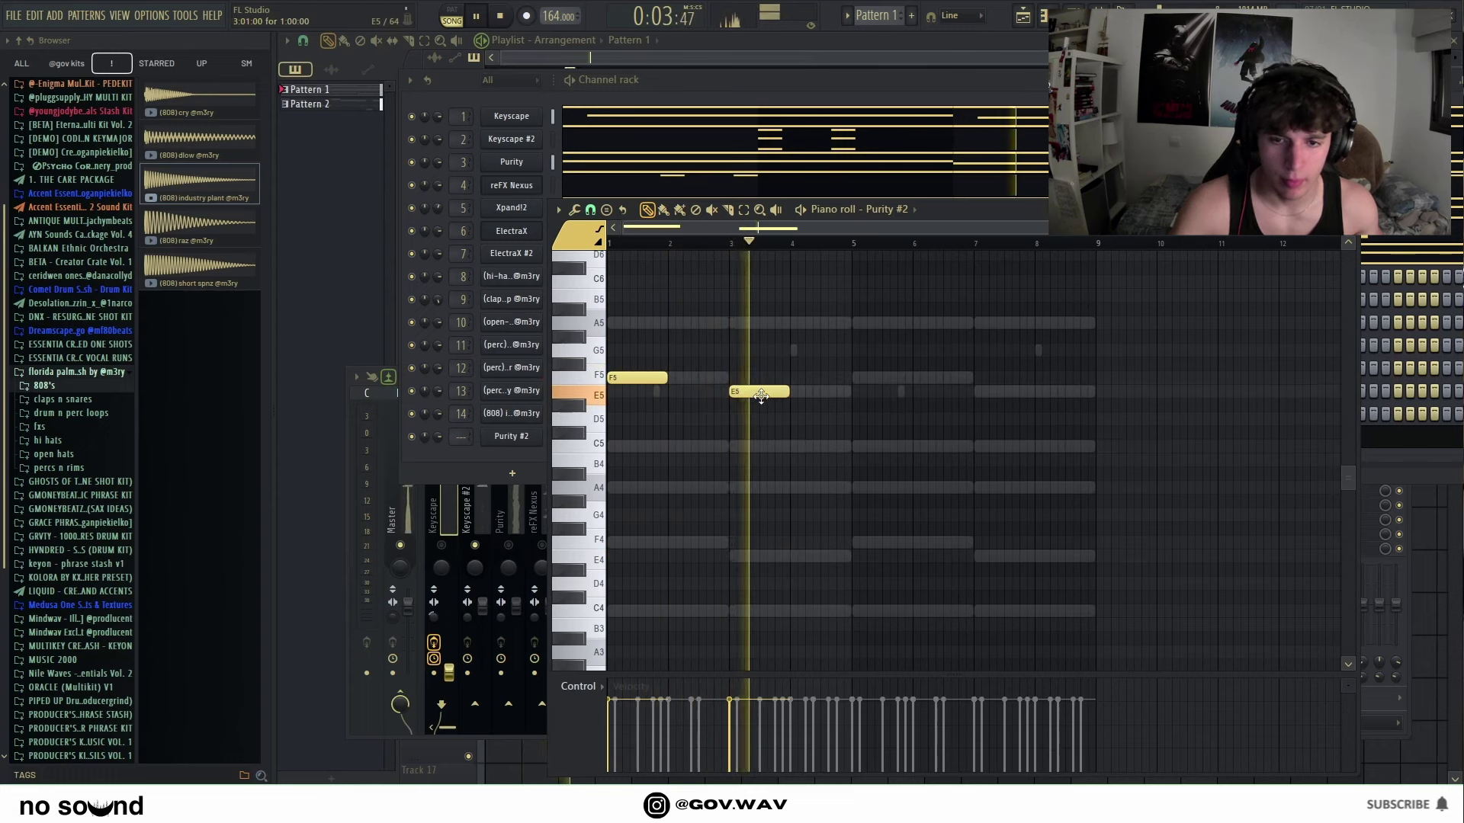
key(space)
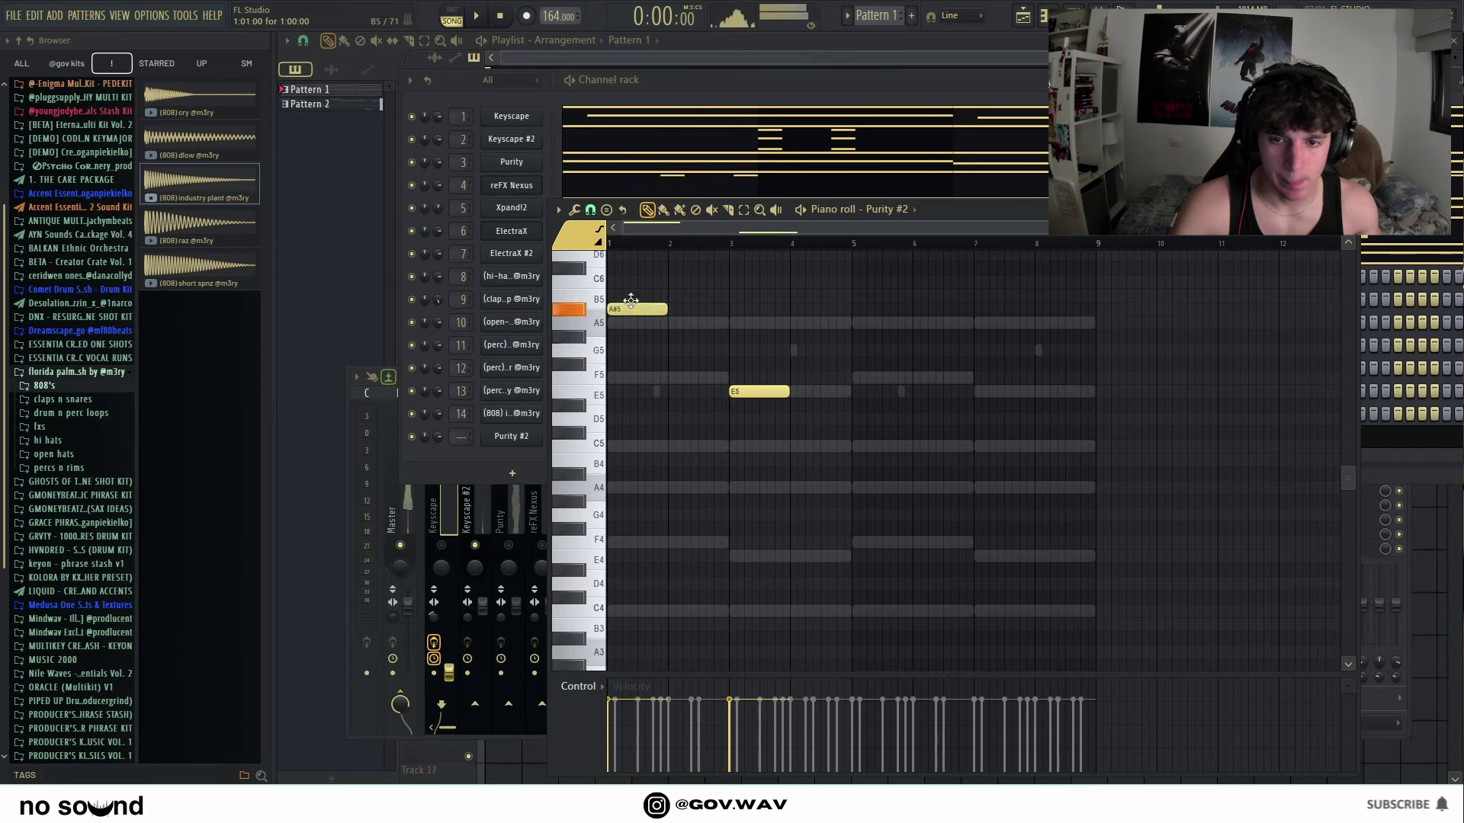
Step: Raise the bar 1 note of Purity #2 to A5 and duplicate the two-note phrase after itself
mouse_move(631, 300)
mouse_down()
mouse_move(631, 258)
mouse_move(632, 305)
mouse_up()
key(space)
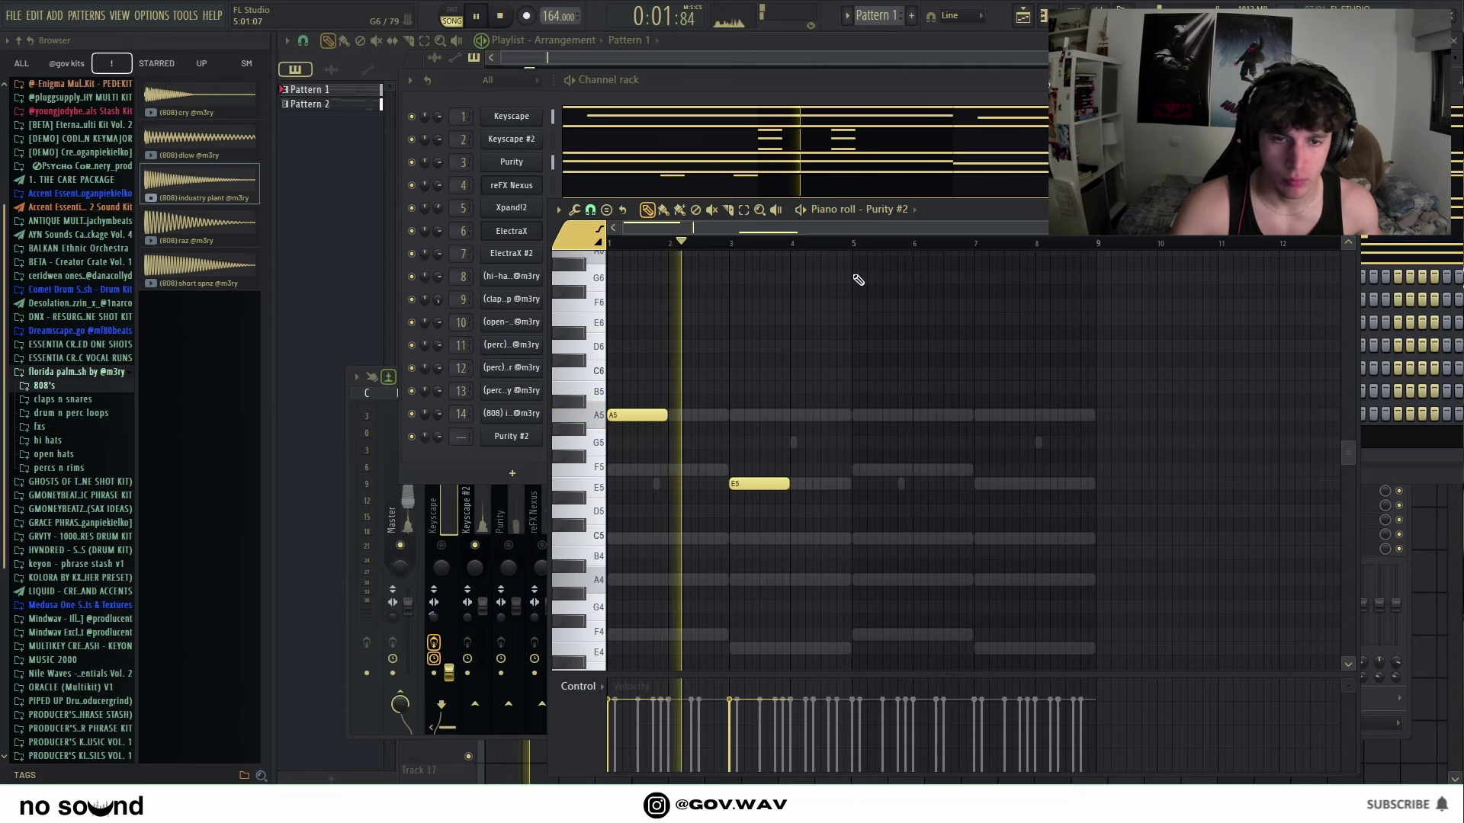
key(ctrl+b)
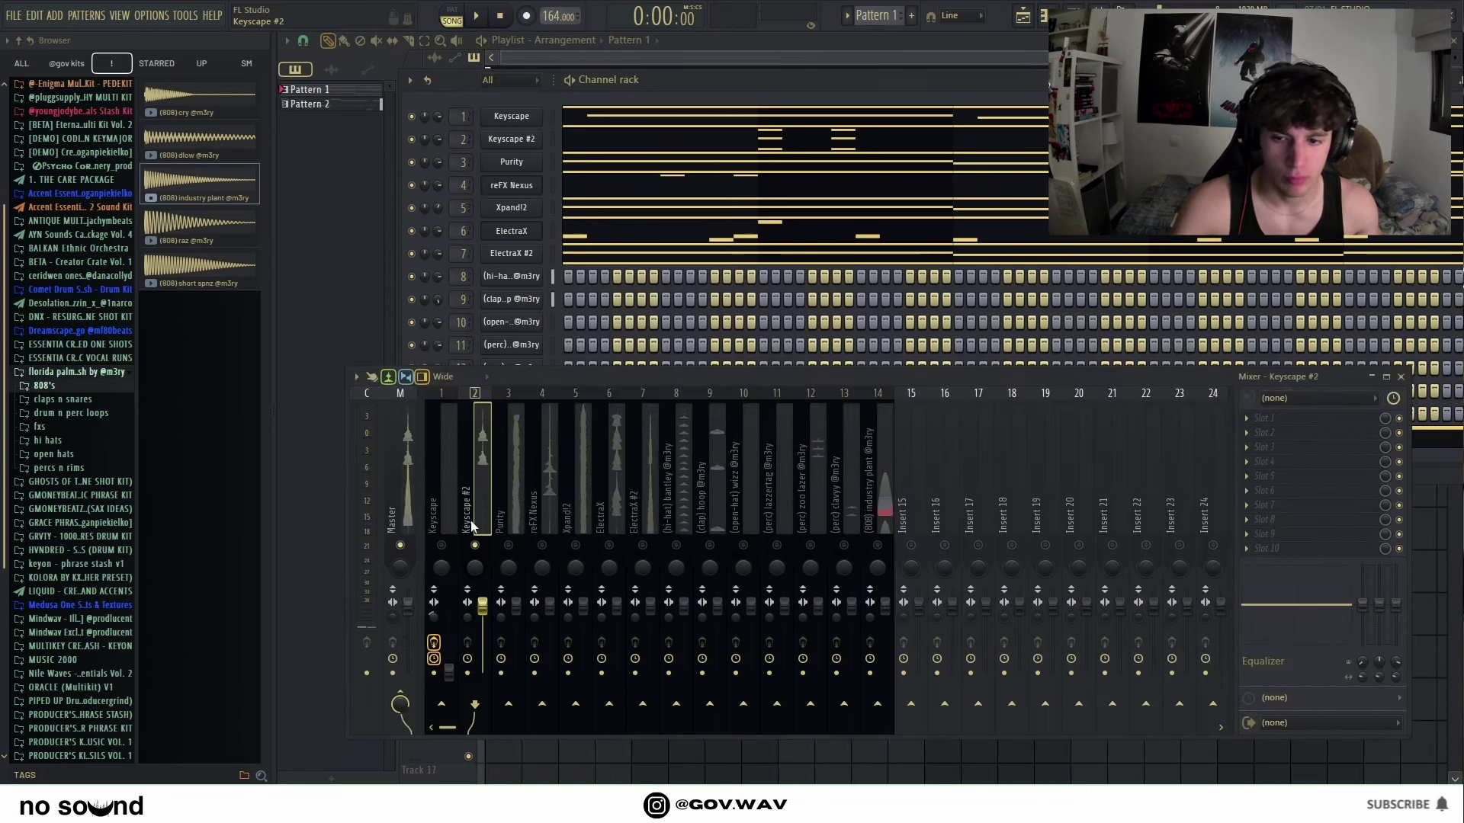
Step: Load Fruity Reeverb 2 and Fruity parametric EQ 2 into the first two effect slots of the Keyscape #2 mixer track
click(1334, 376)
click(1067, 216)
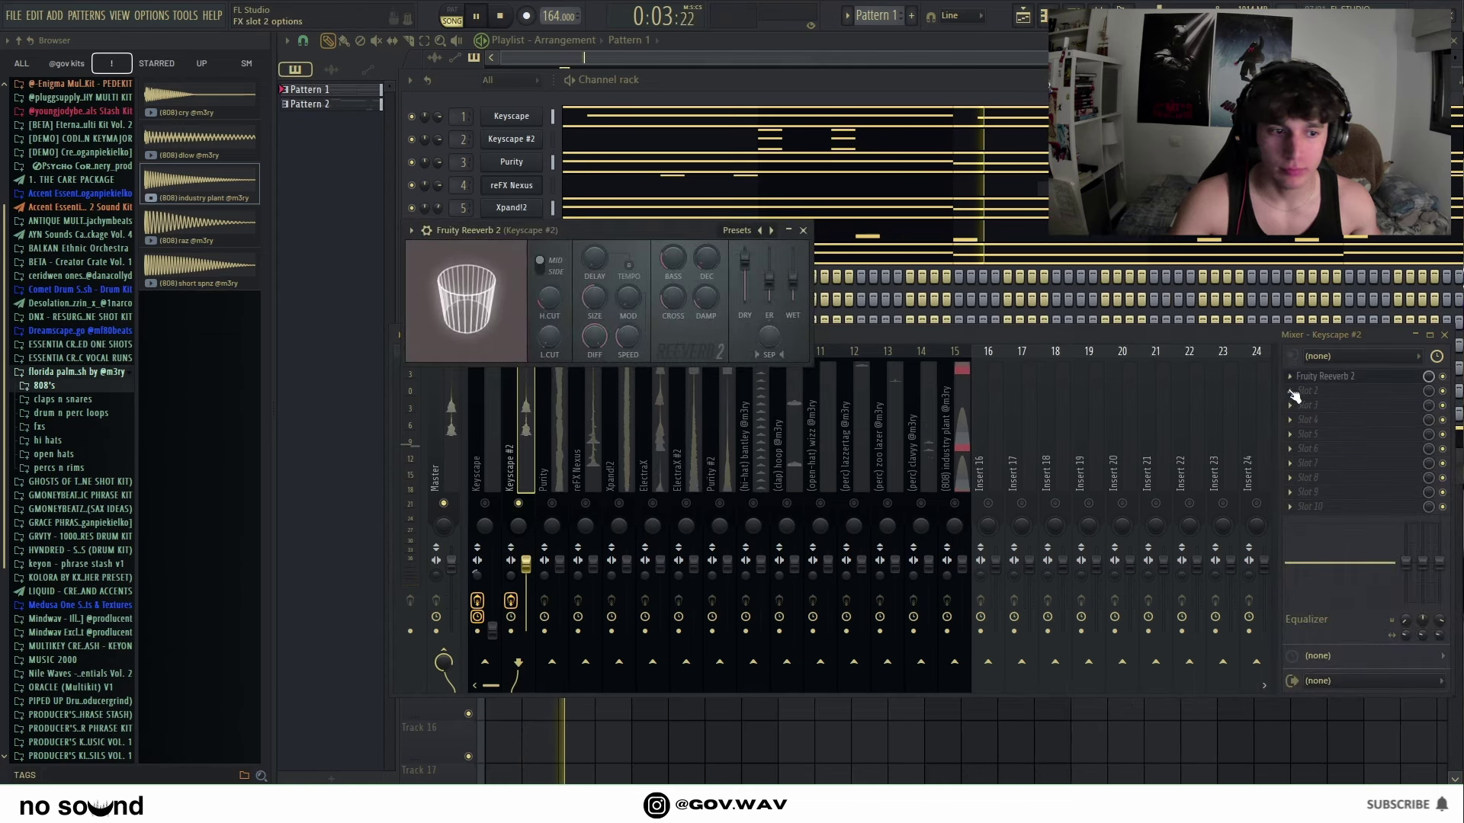
click(1067, 213)
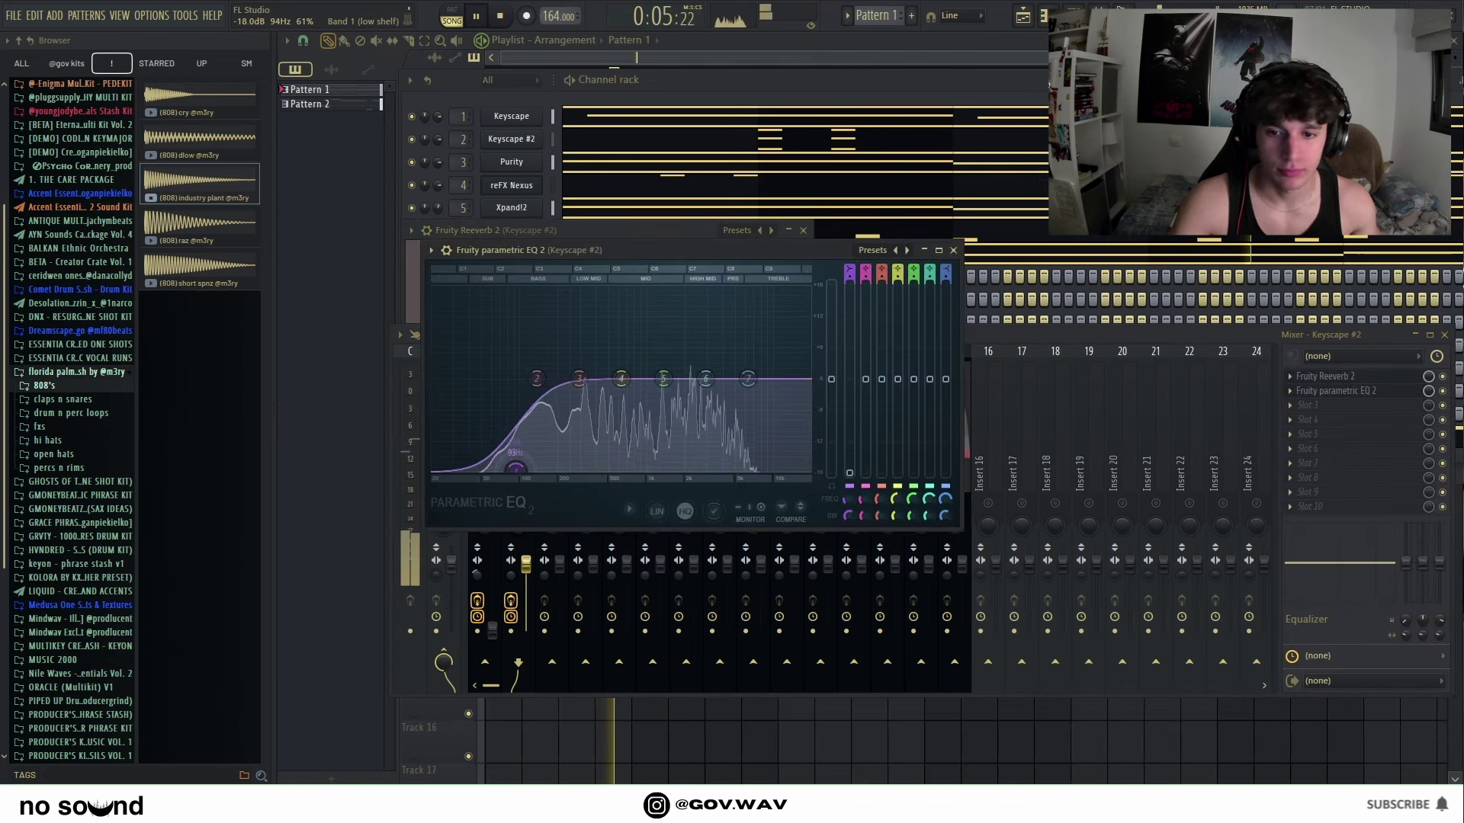
Step: Reduce the reverb mix level on Keyscape #2 and roll off its lows with EQ band 1
drag(1427, 376, 1428, 389)
click(953, 250)
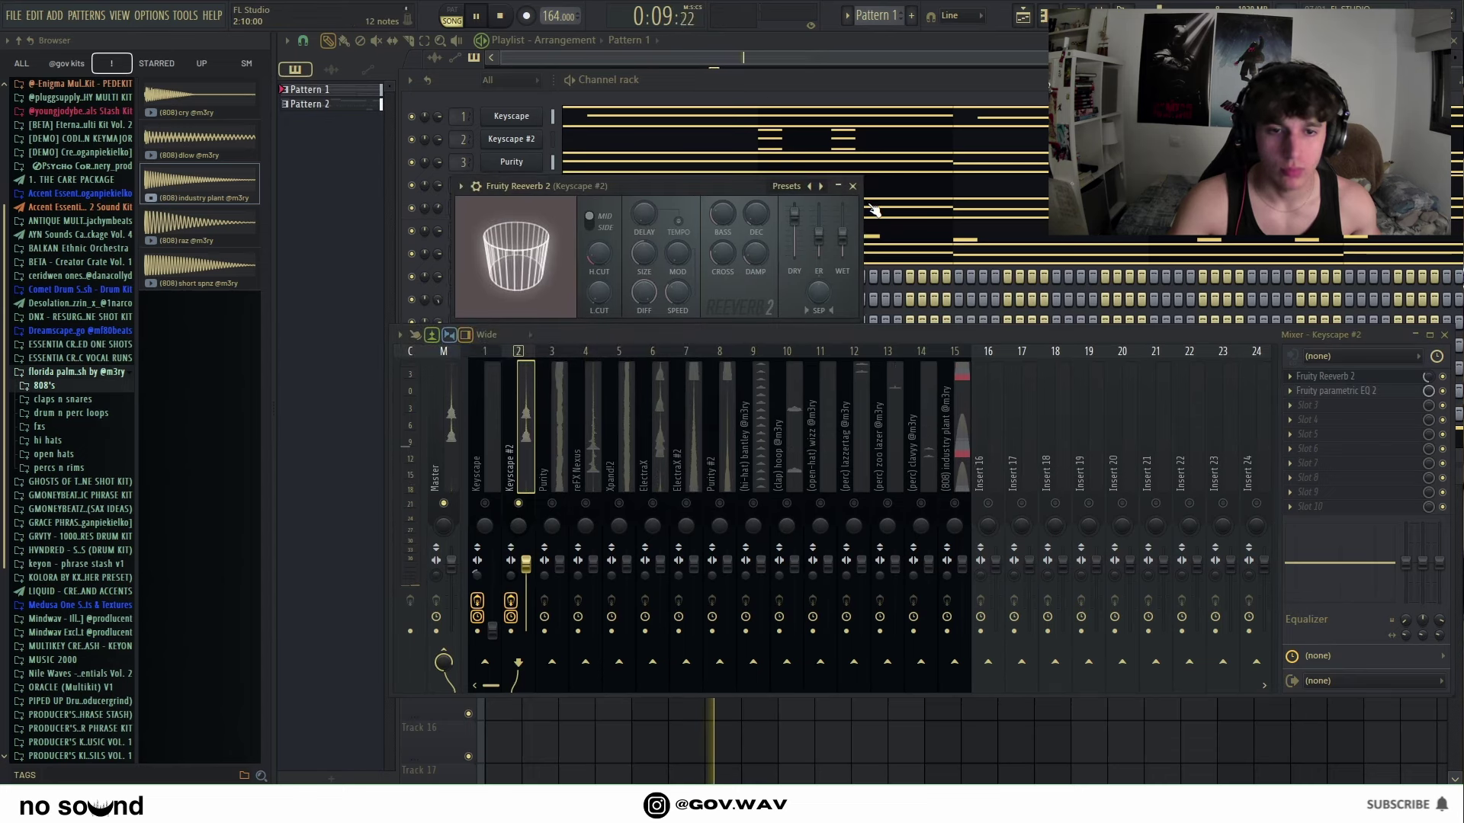
click(803, 230)
click(1333, 391)
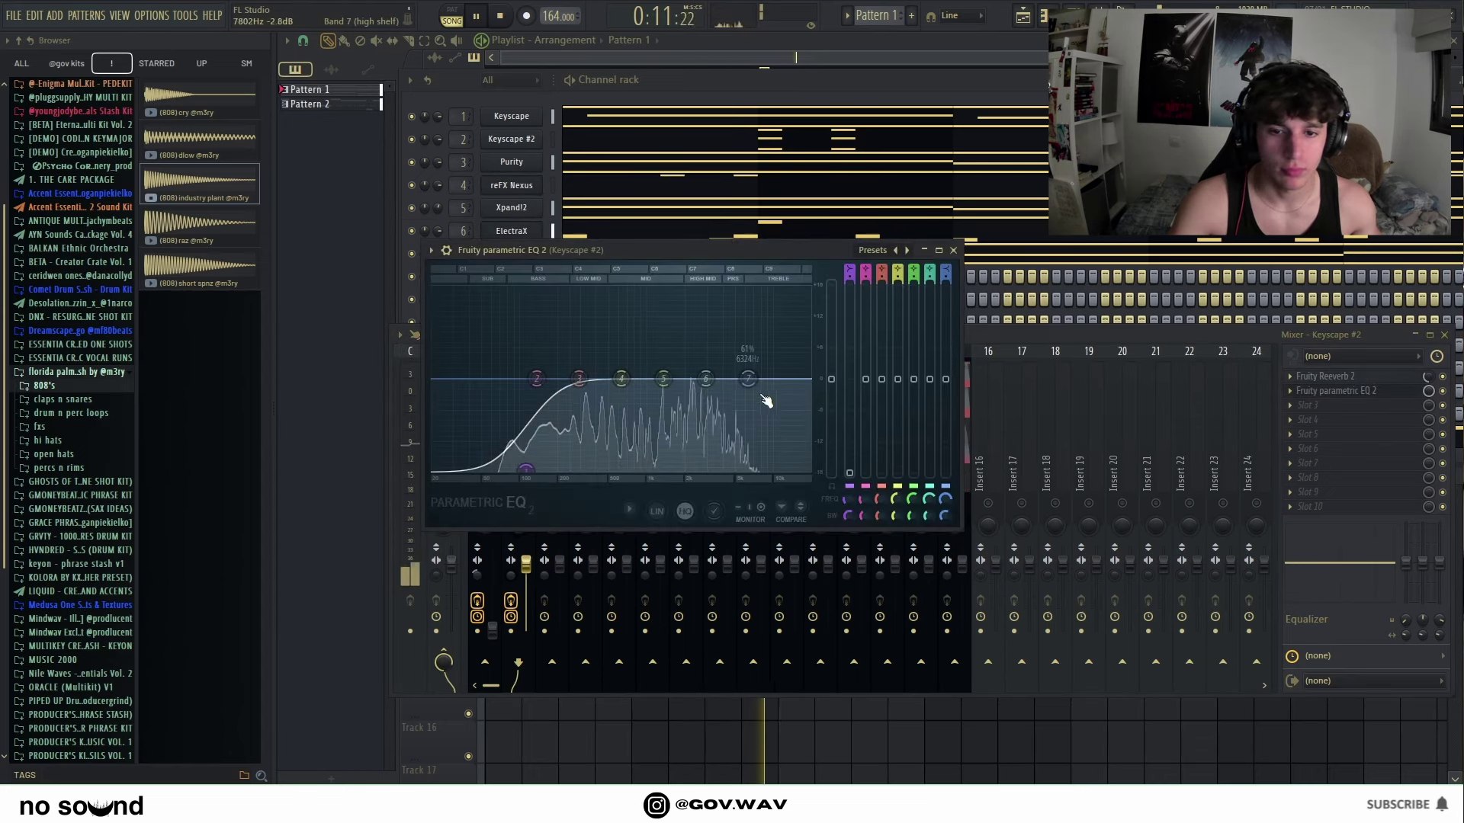
click(952, 250)
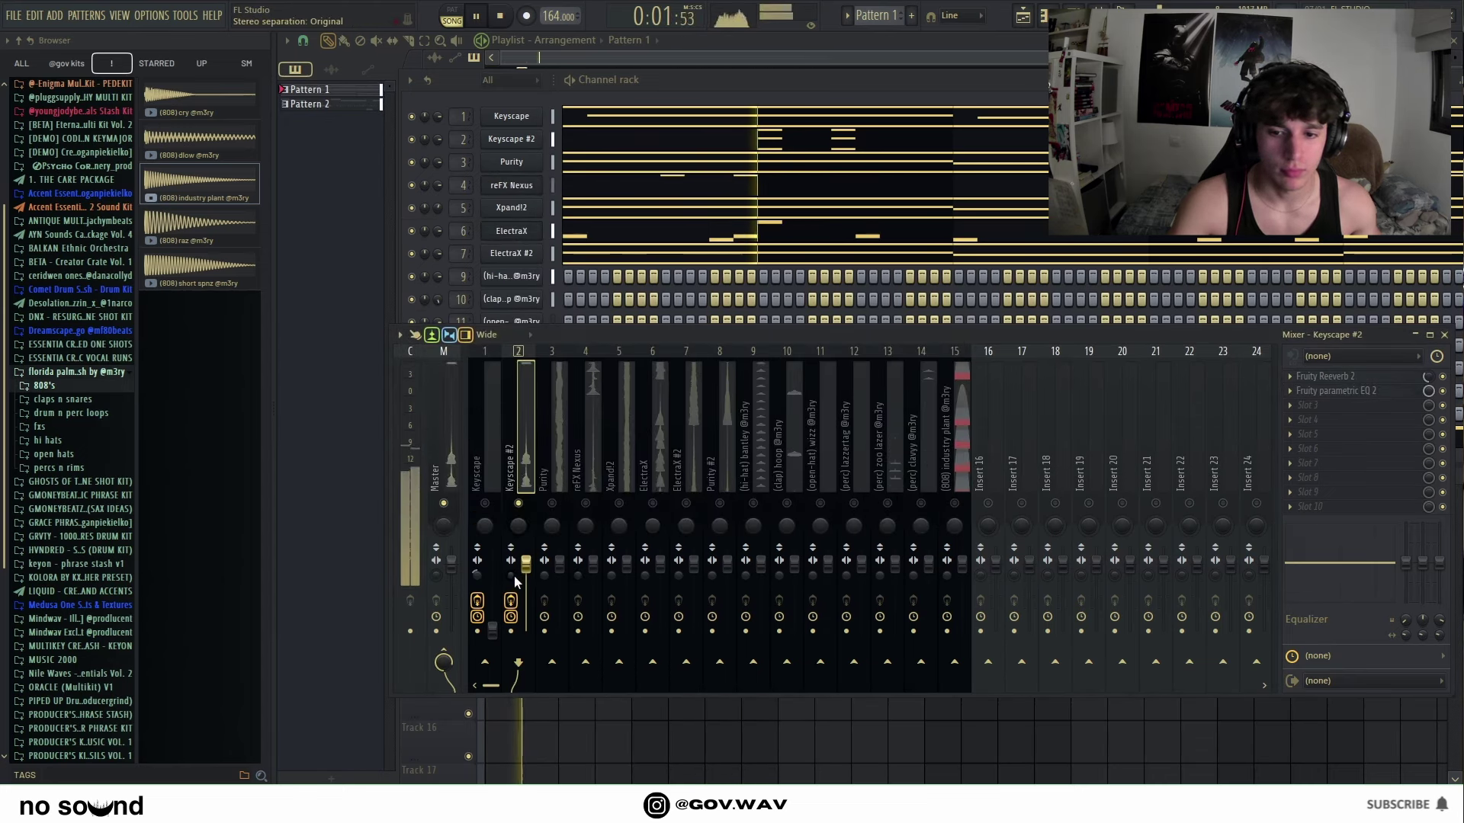
Step: Load Fruity Reeverb 2 with The Venue preset and Fruity parametric EQ 2 on the Purity mixer track
click(554, 488)
click(1311, 378)
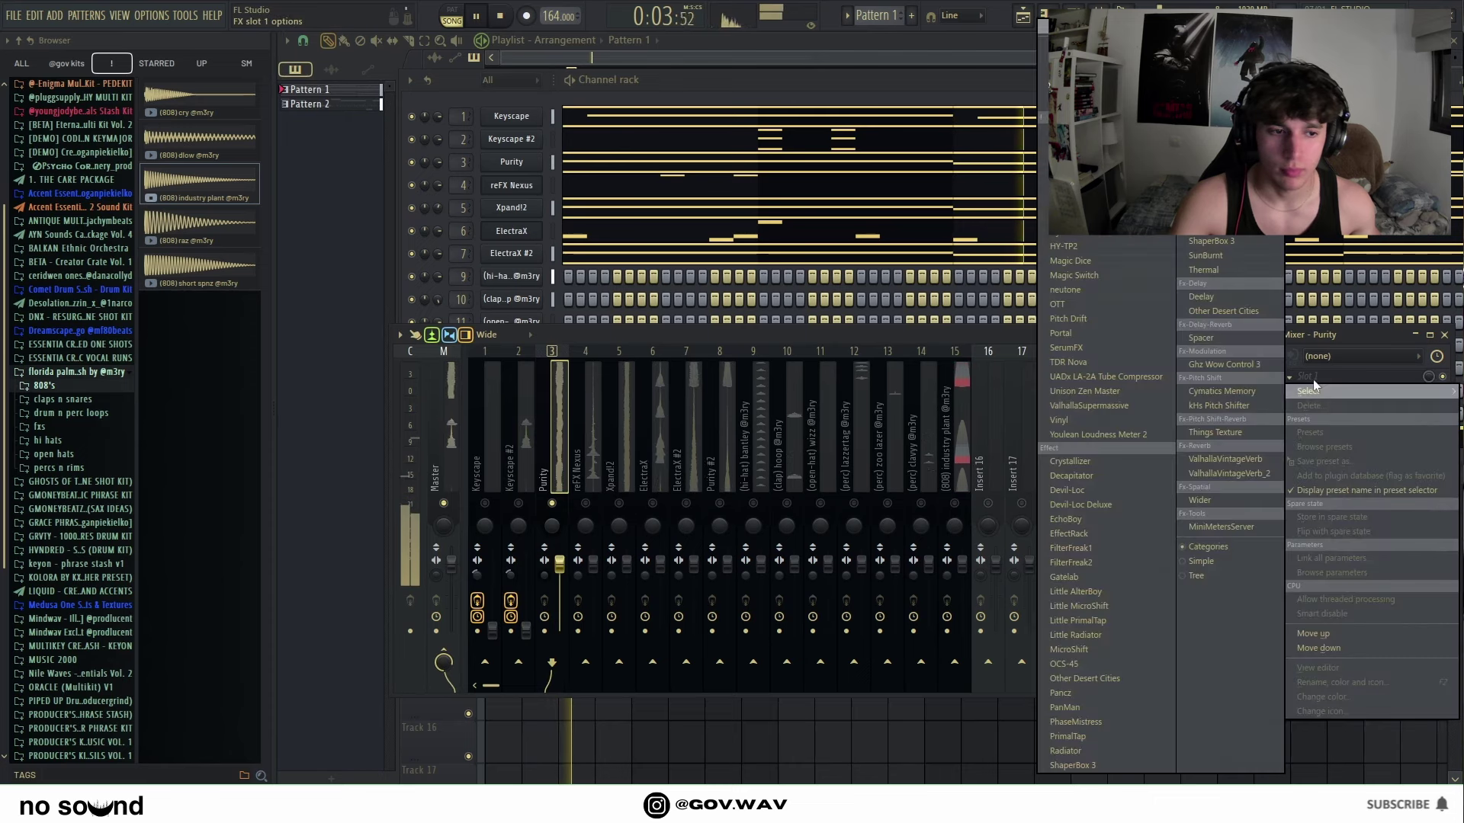
click(1090, 190)
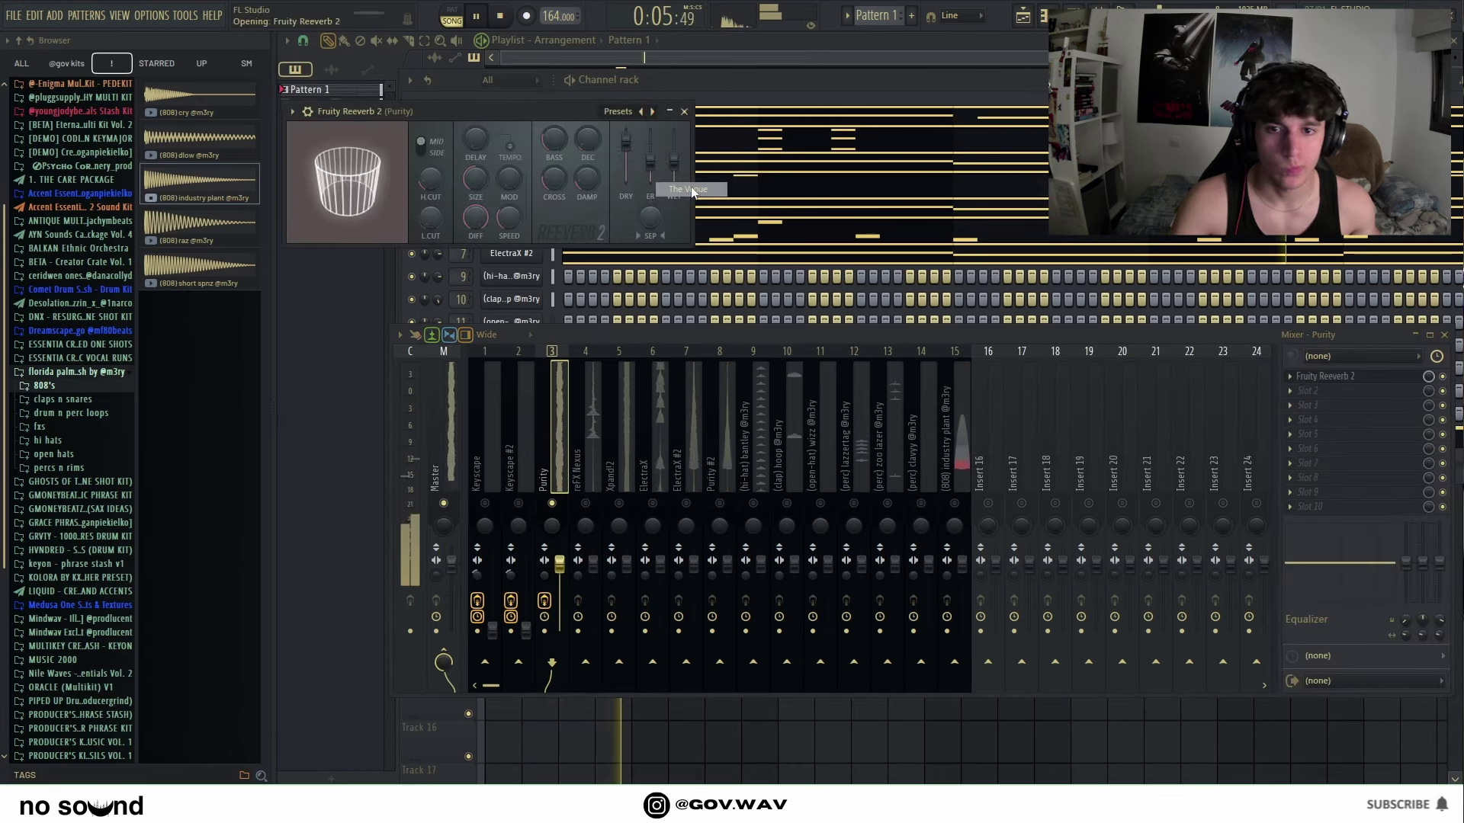
click(1335, 392)
click(1365, 457)
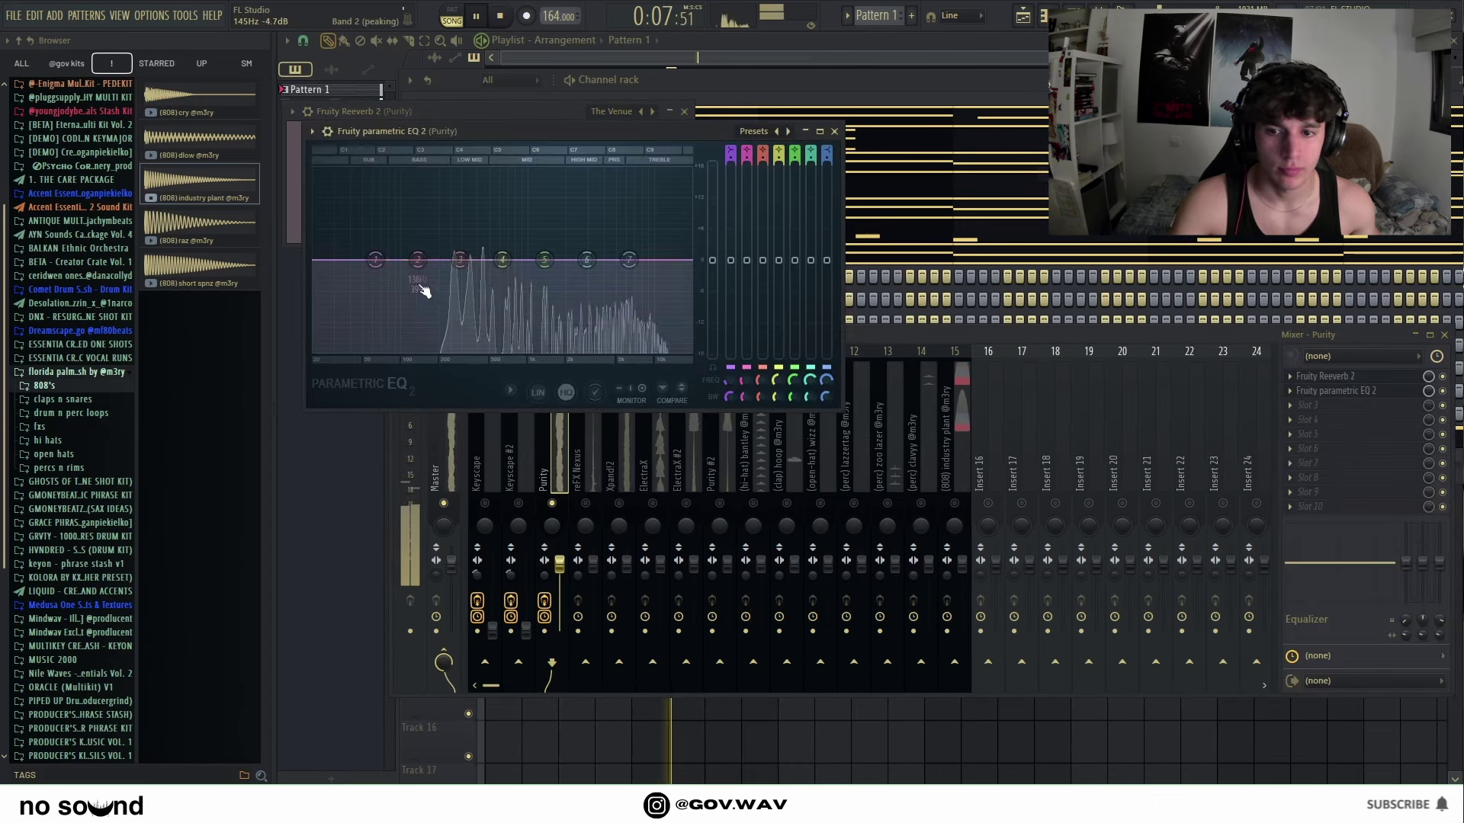
Step: Roll off Purity's lows and highs with EQ bands 1 and 7, and set the track's mixer volume to 0%
drag(375, 260, 444, 351)
drag(629, 259, 636, 355)
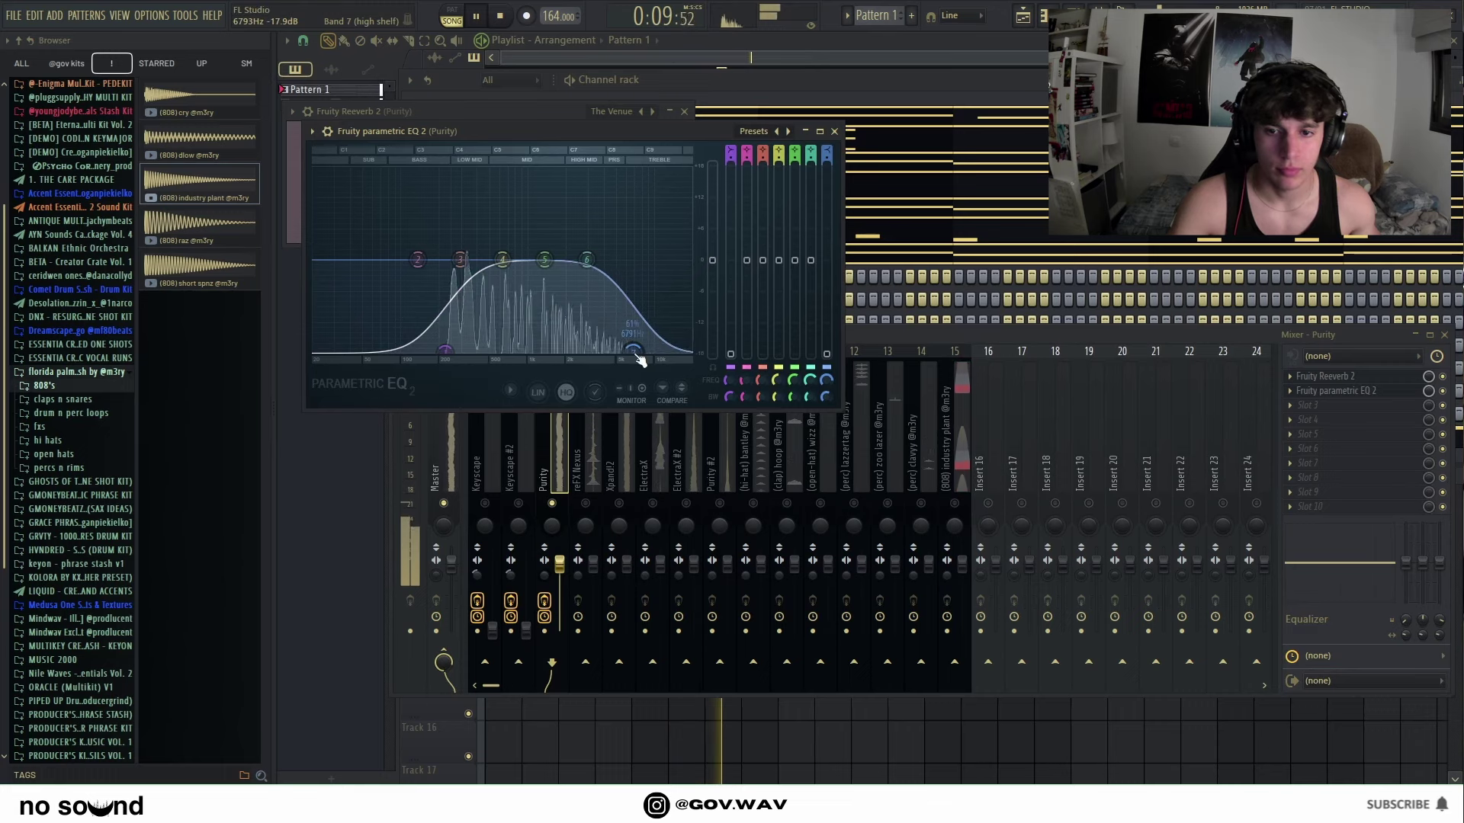
click(545, 573)
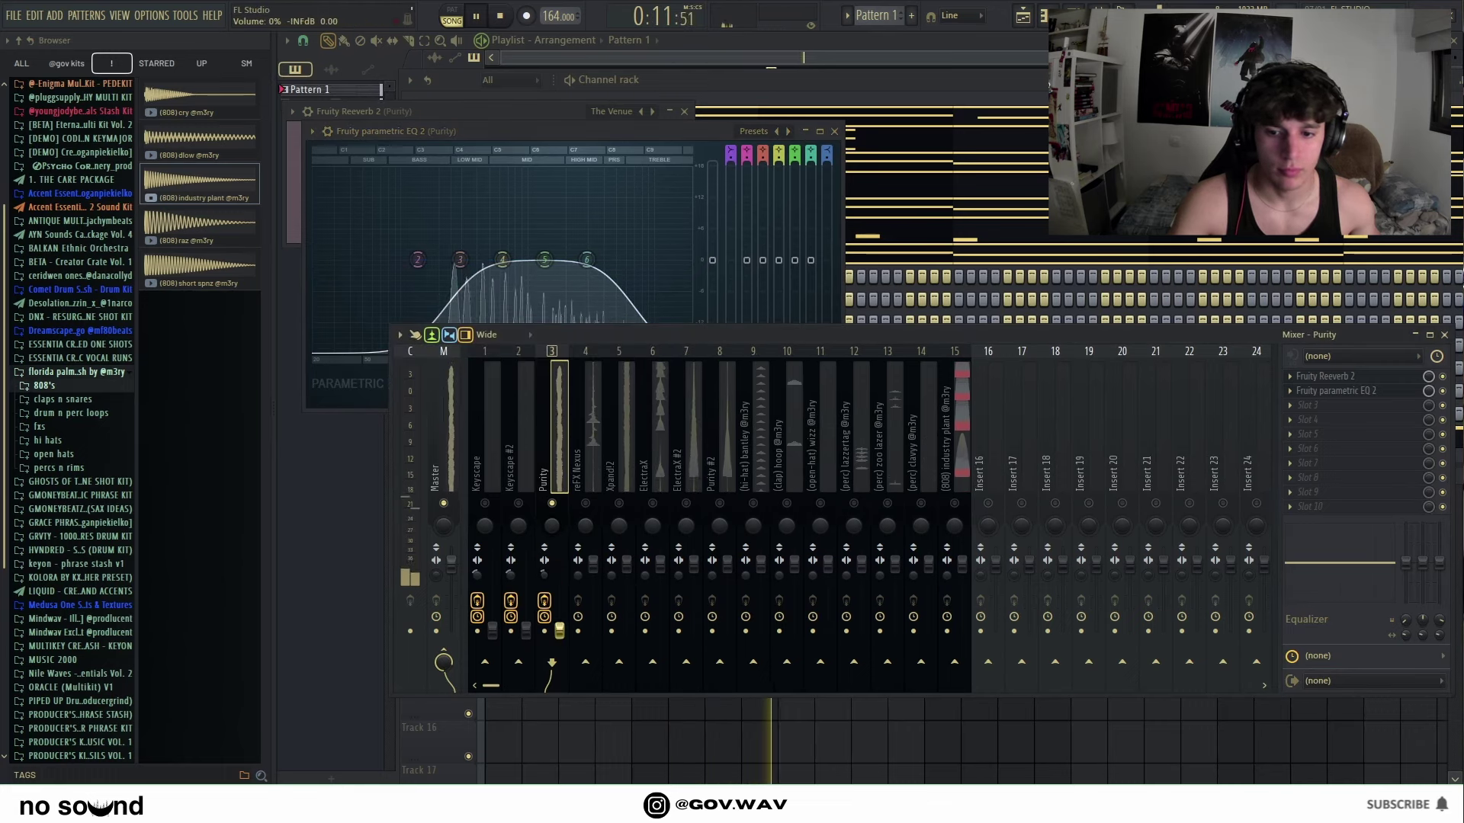
Step: Load Fruity Reeverb 2 with The Venue preset and Fruity parametric EQ 2 on the reFX Nexus mixer track
click(592, 503)
click(1327, 376)
mouse_move(1308, 391)
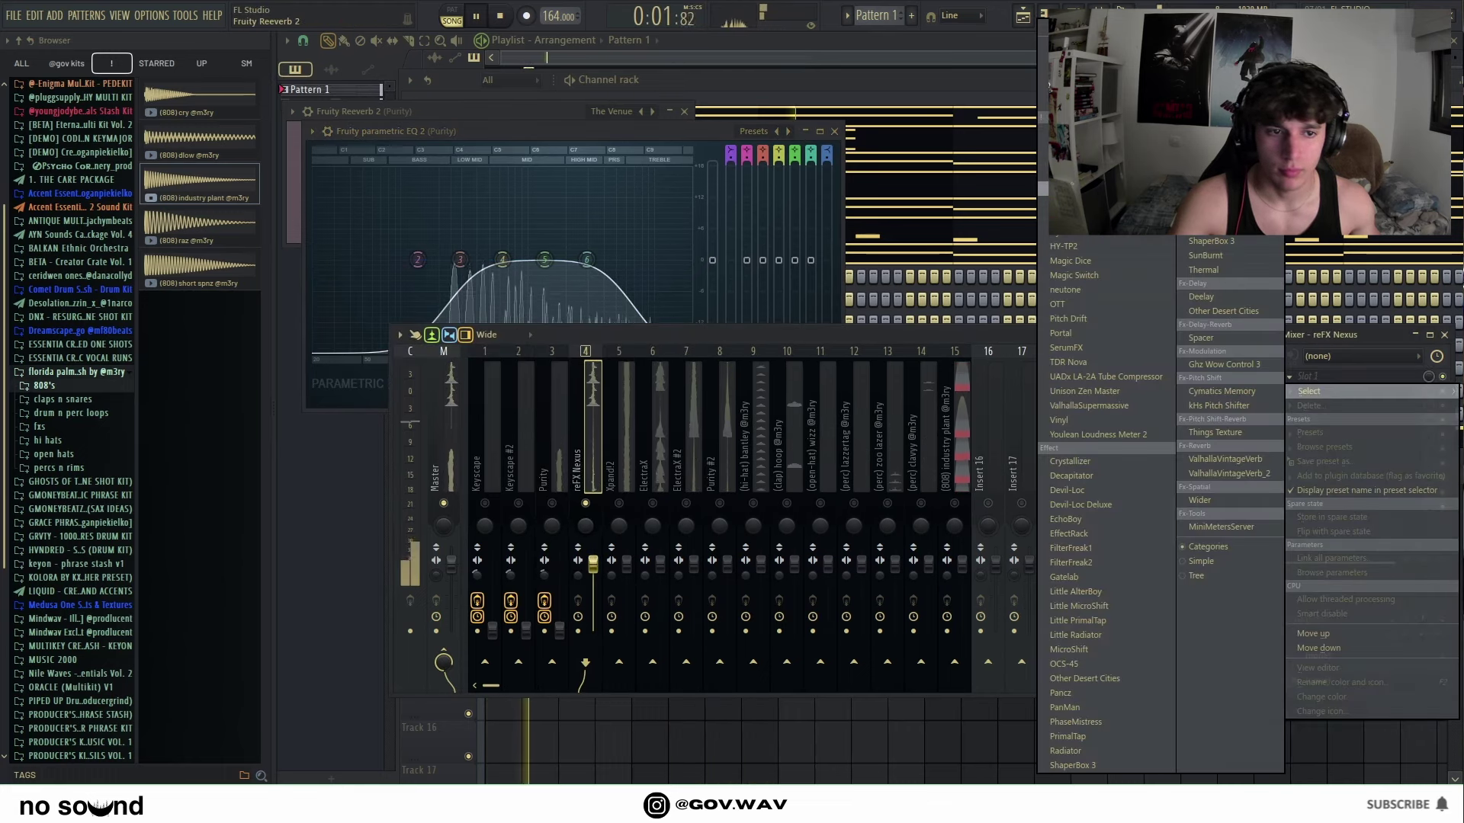
click(1082, 217)
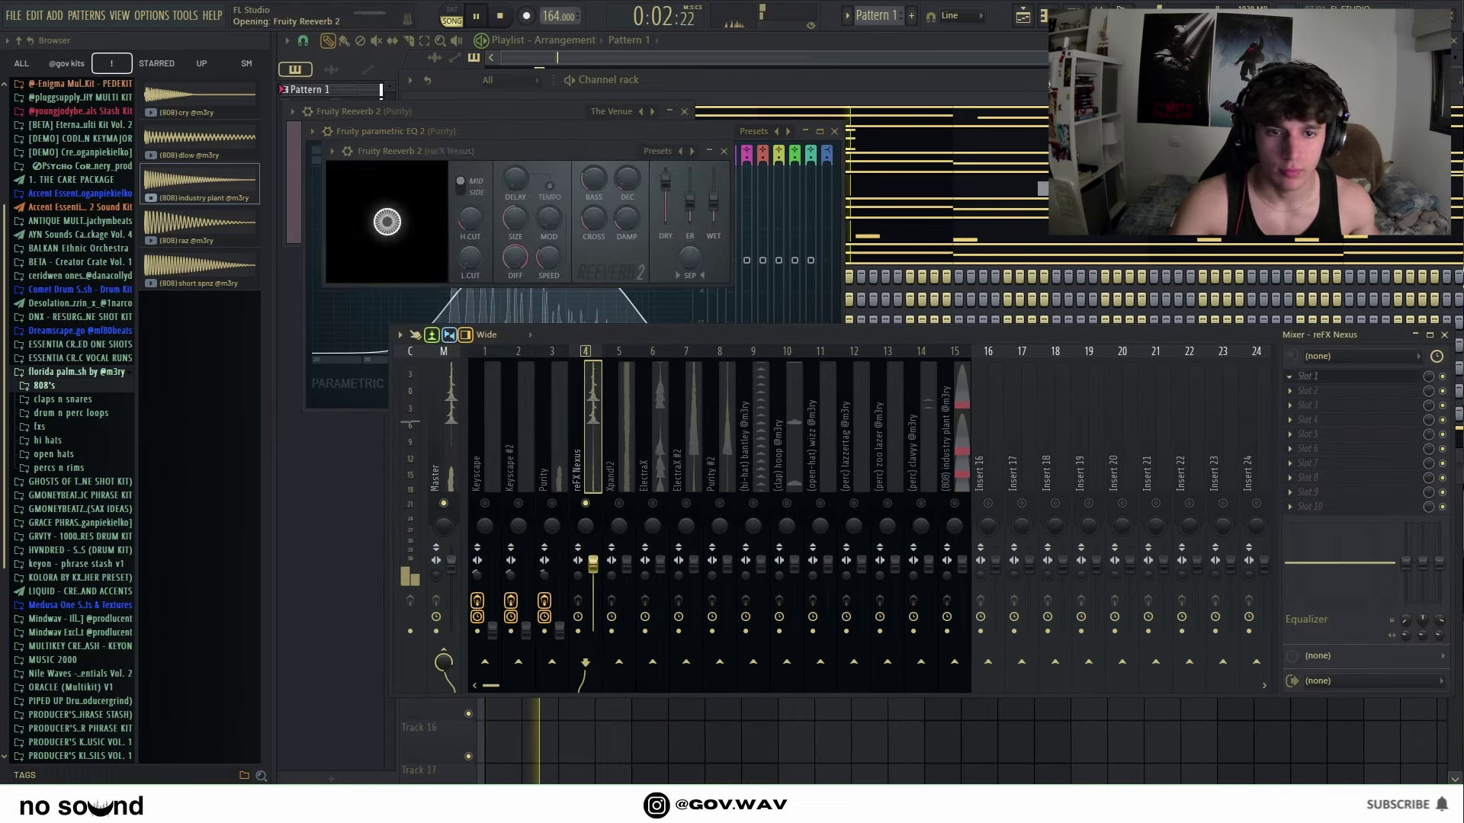
click(693, 153)
click(704, 235)
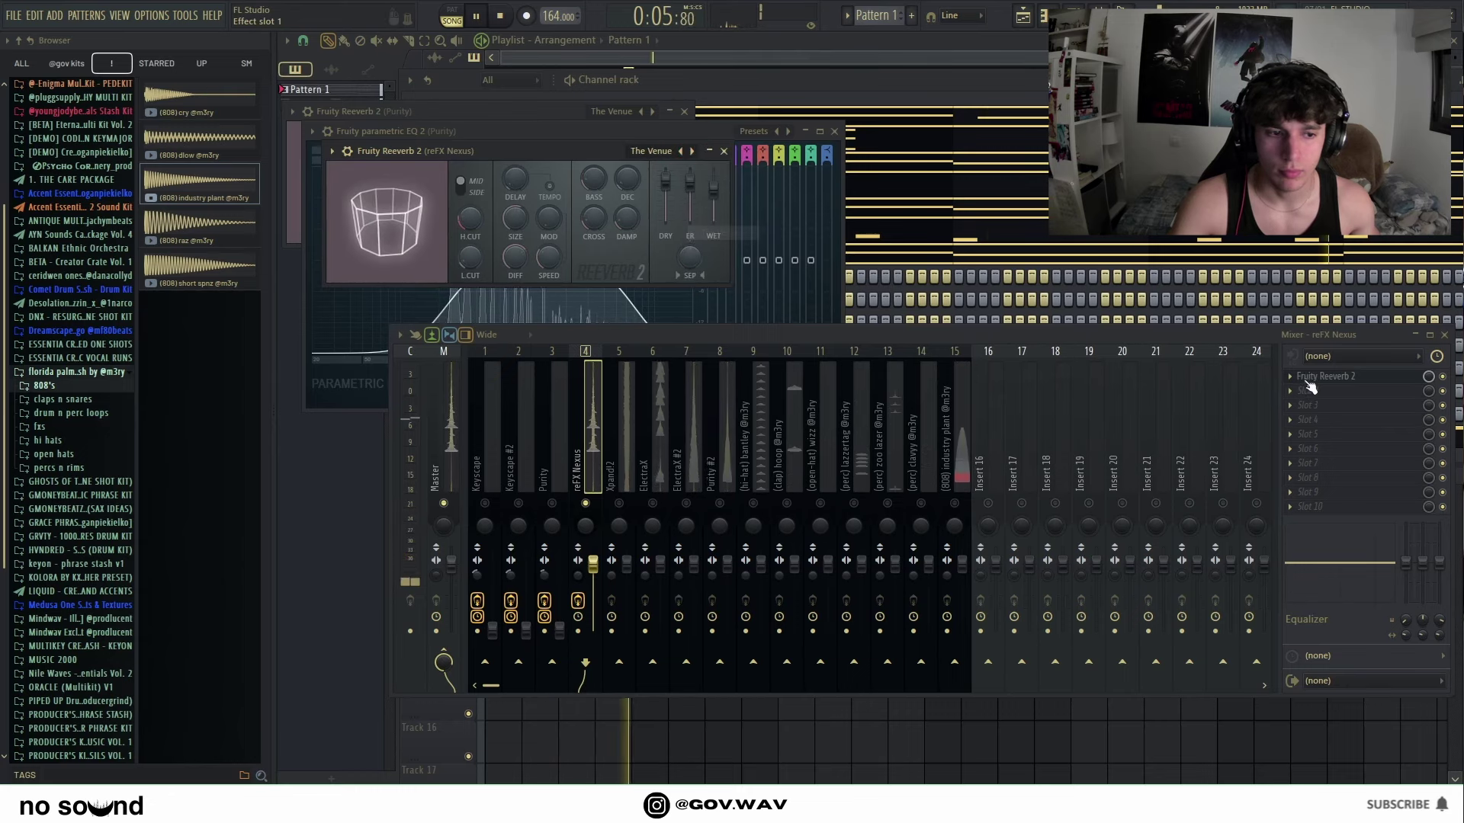
click(1308, 390)
mouse_move(1308, 405)
click(1083, 206)
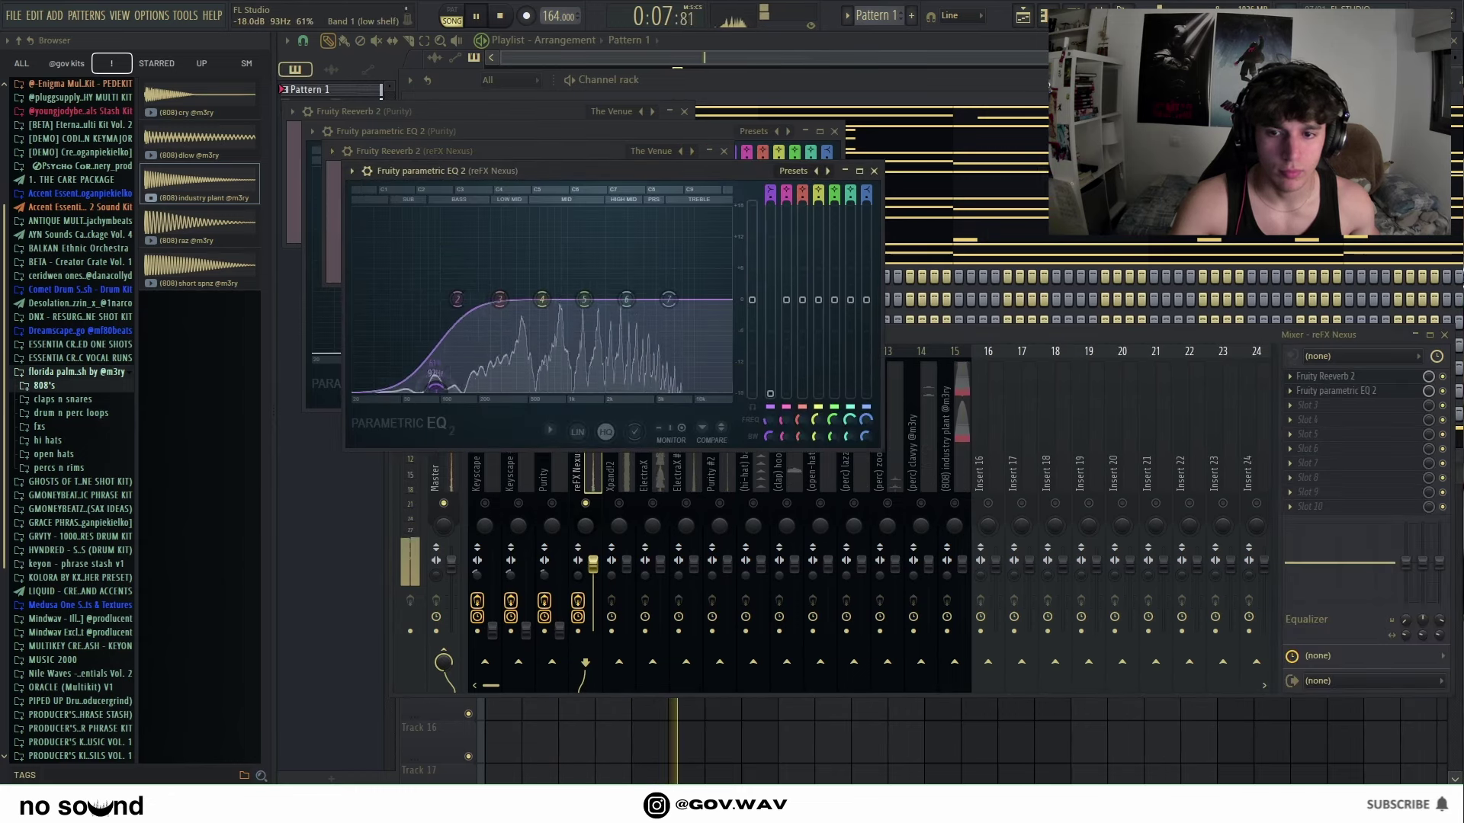
Step: Lower the reFX Nexus track's reverb mix, roll off its lows and highs with EQ bands 1 and 7, and set its volume to 0%
drag(1429, 376, 1429, 397)
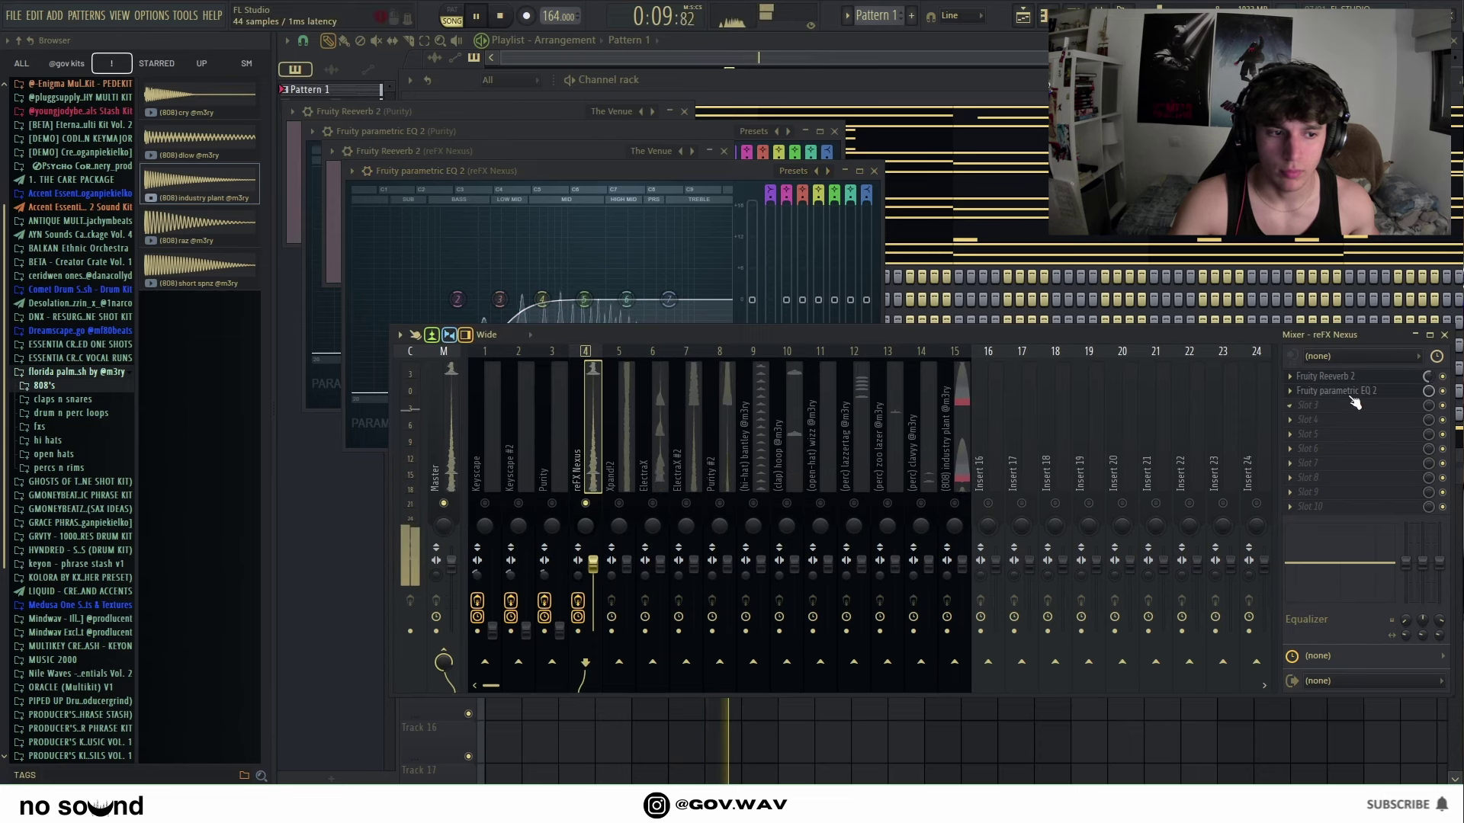
drag(681, 327, 669, 393)
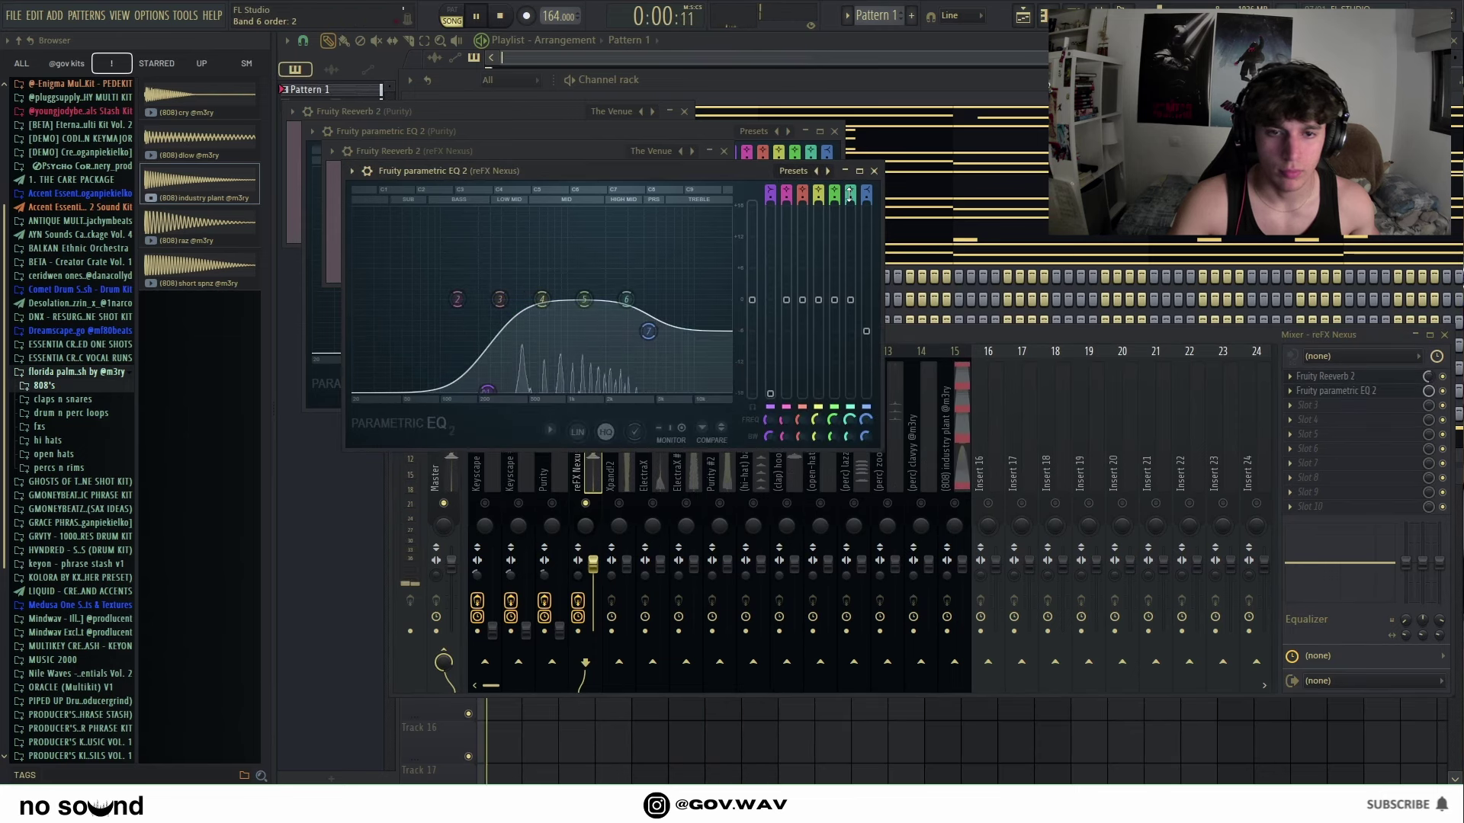
click(642, 519)
drag(593, 564, 593, 633)
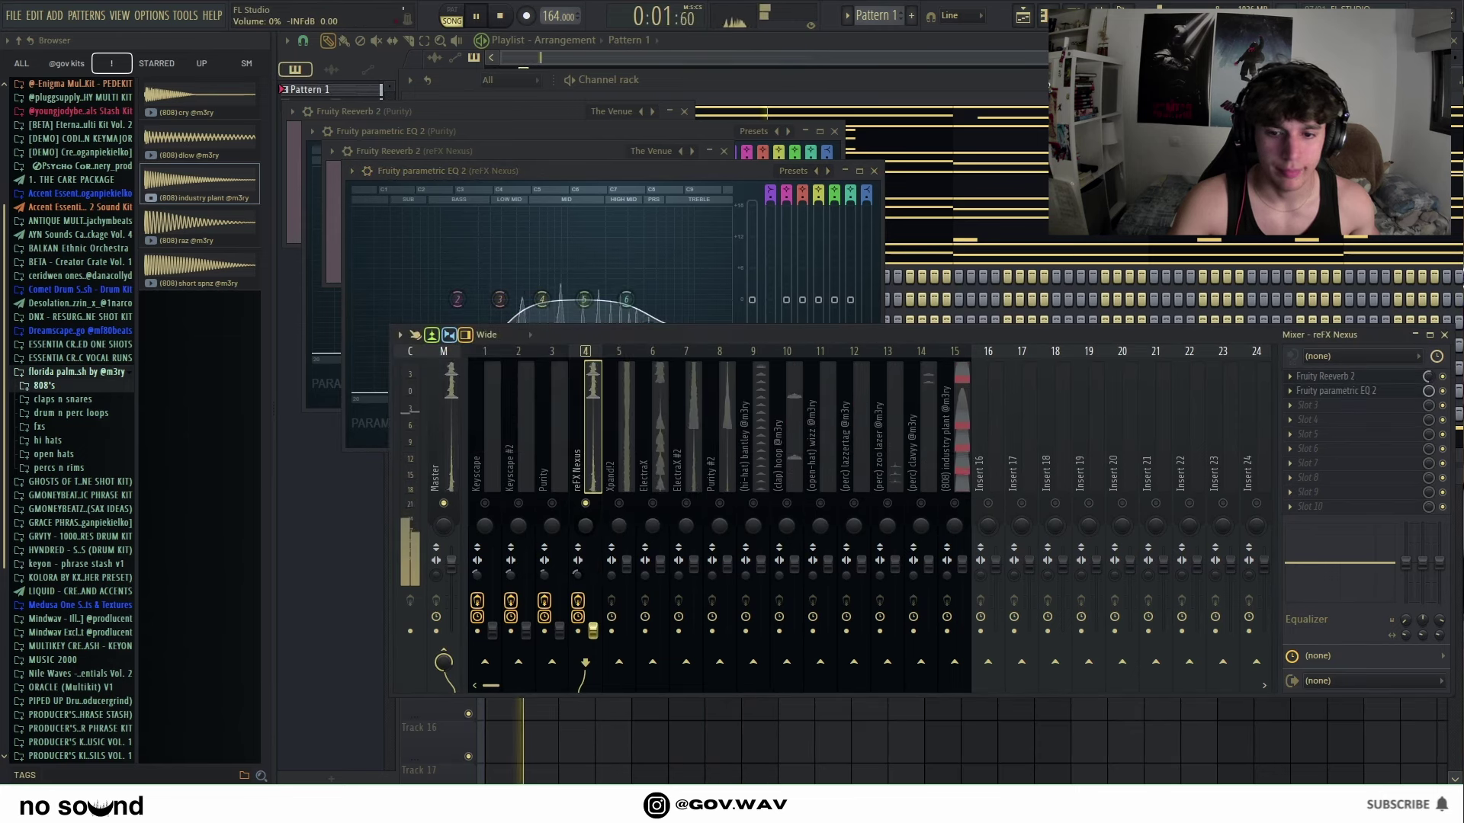
Step: Load Fruity Reeverb 2 with The Venue preset and Fruity parametric EQ 2 on the Xpand!2 mixer track
click(622, 518)
click(1341, 376)
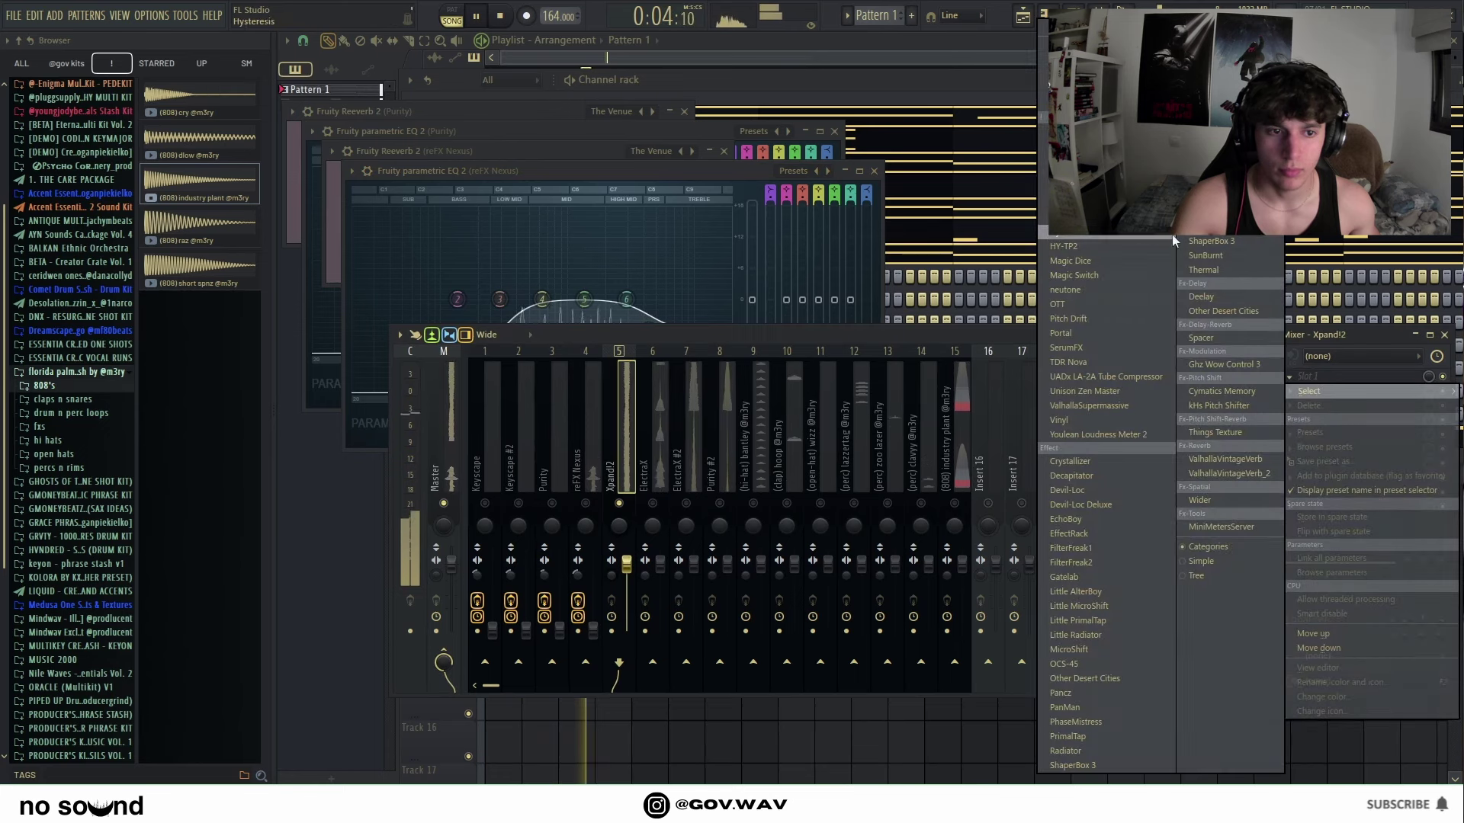
click(1250, 349)
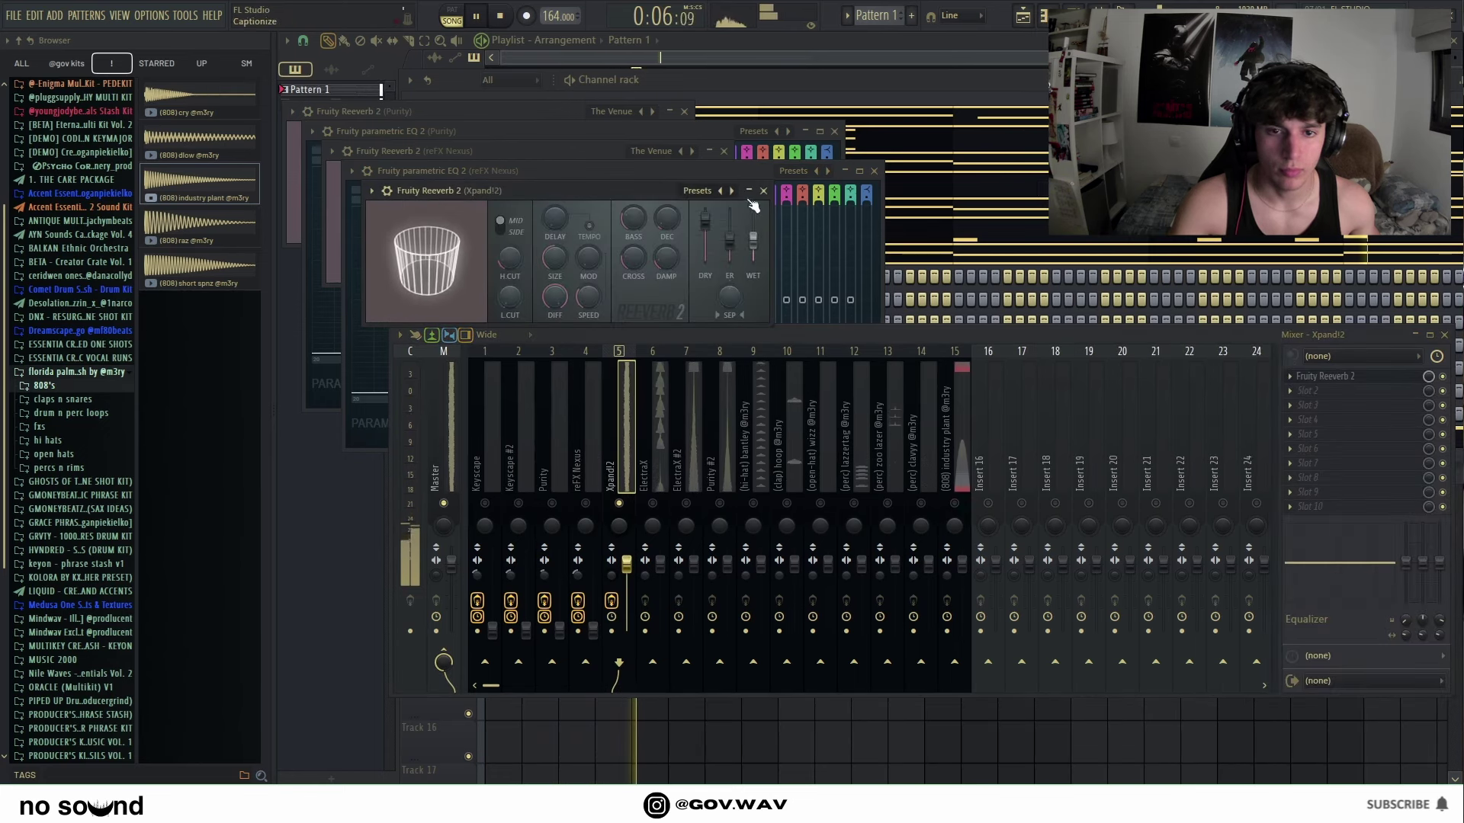
click(1319, 391)
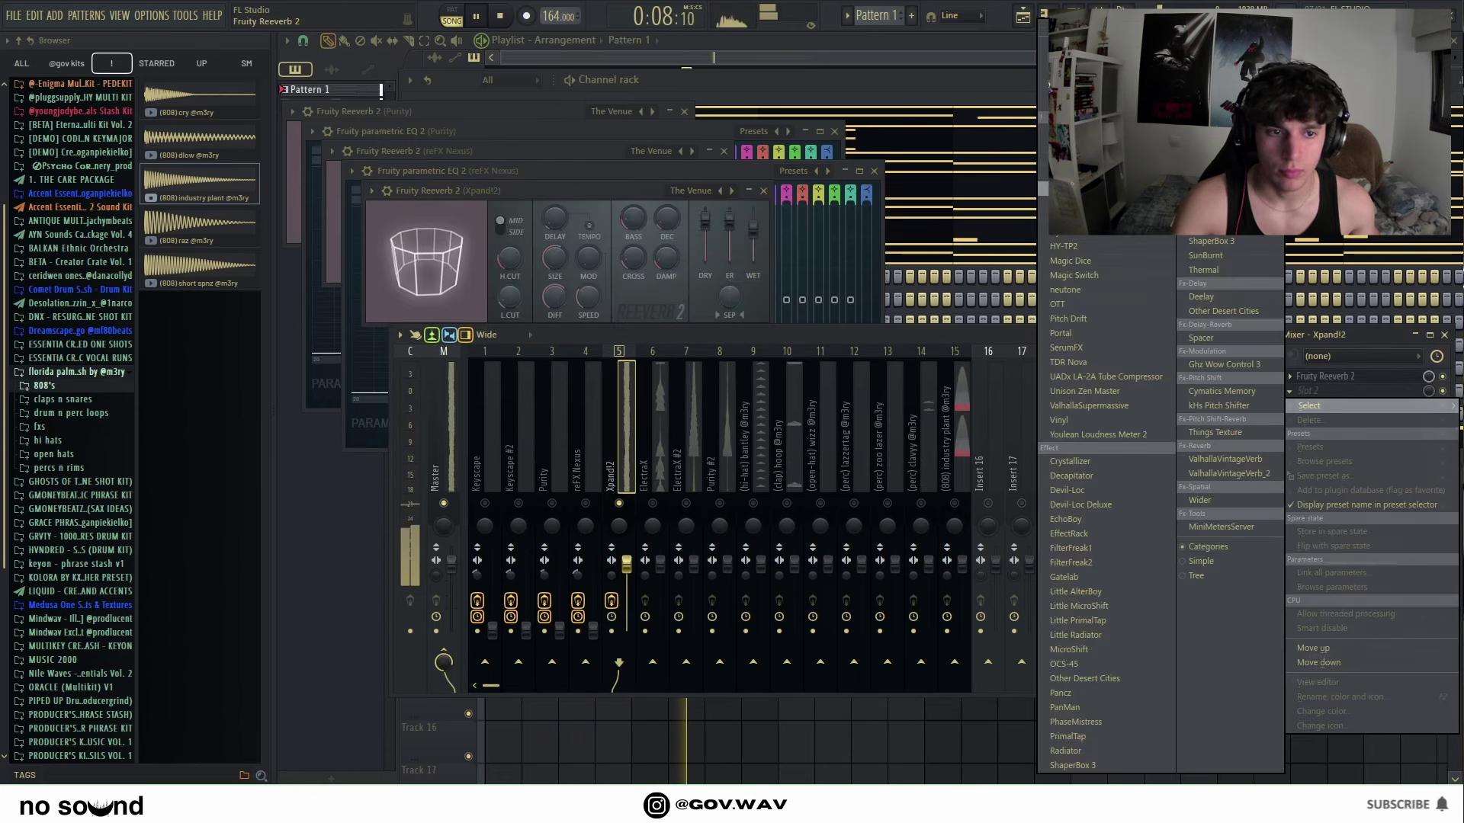
click(1082, 191)
Step: Roll off Xpand!2's low end with EQ band 1 and pull the track's mixer volume all the way down
drag(461, 343, 517, 422)
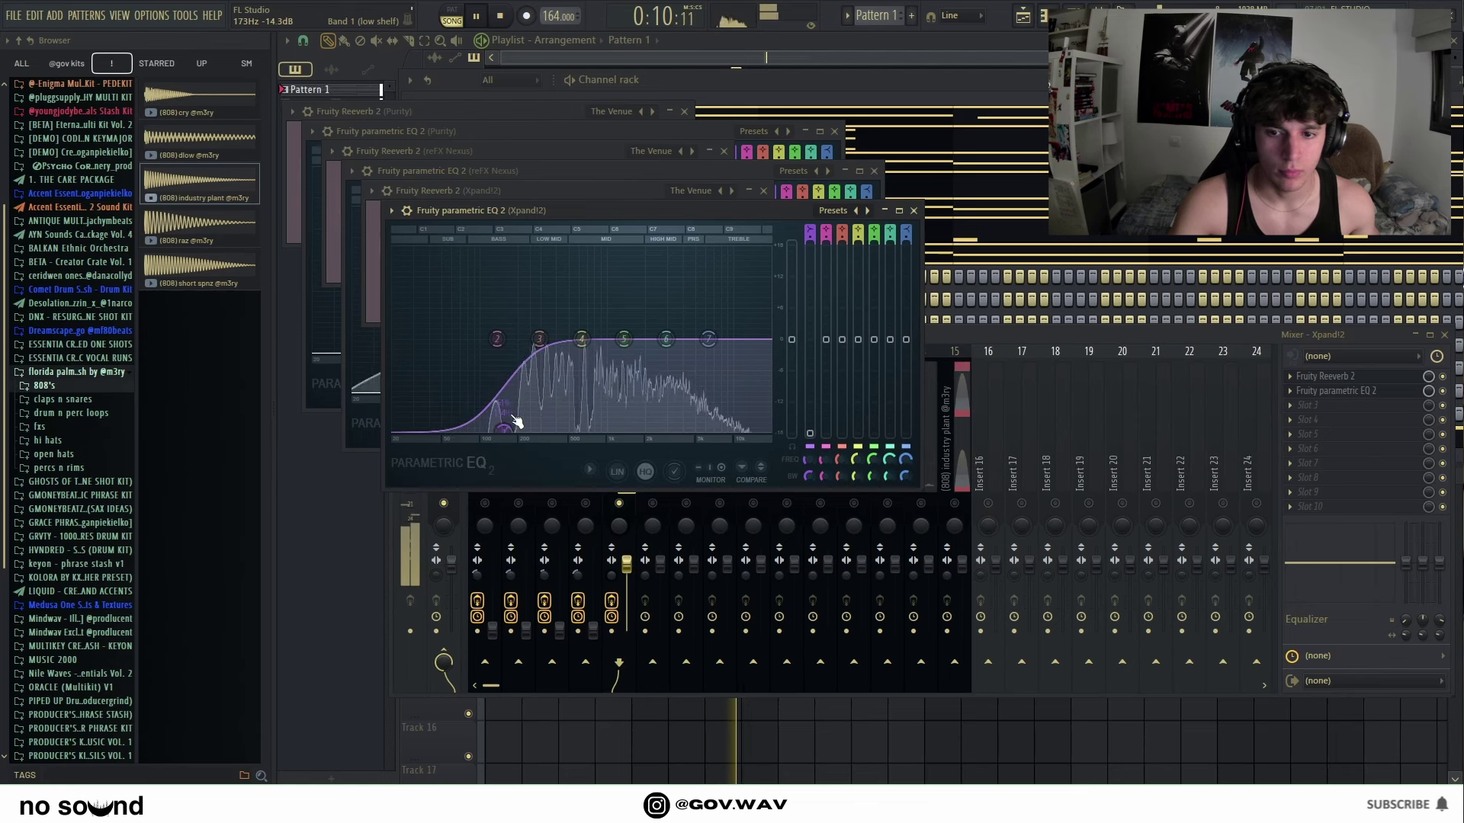
drag(626, 564, 626, 631)
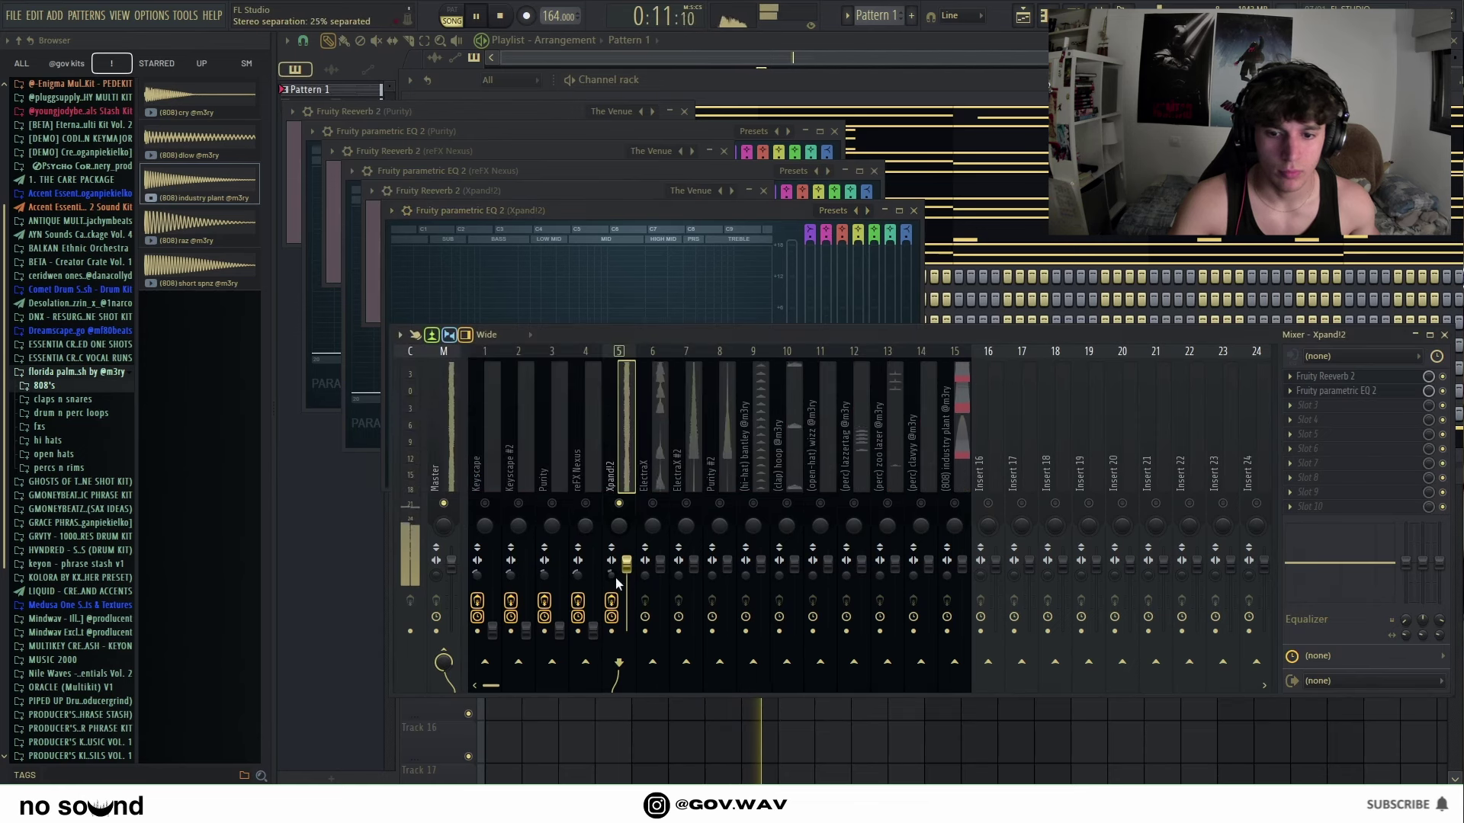
Step: Load Fruity Reeverb 2 and Fruity parametric EQ 2 on the ElectraX mixer track
click(654, 477)
click(1318, 376)
click(1141, 324)
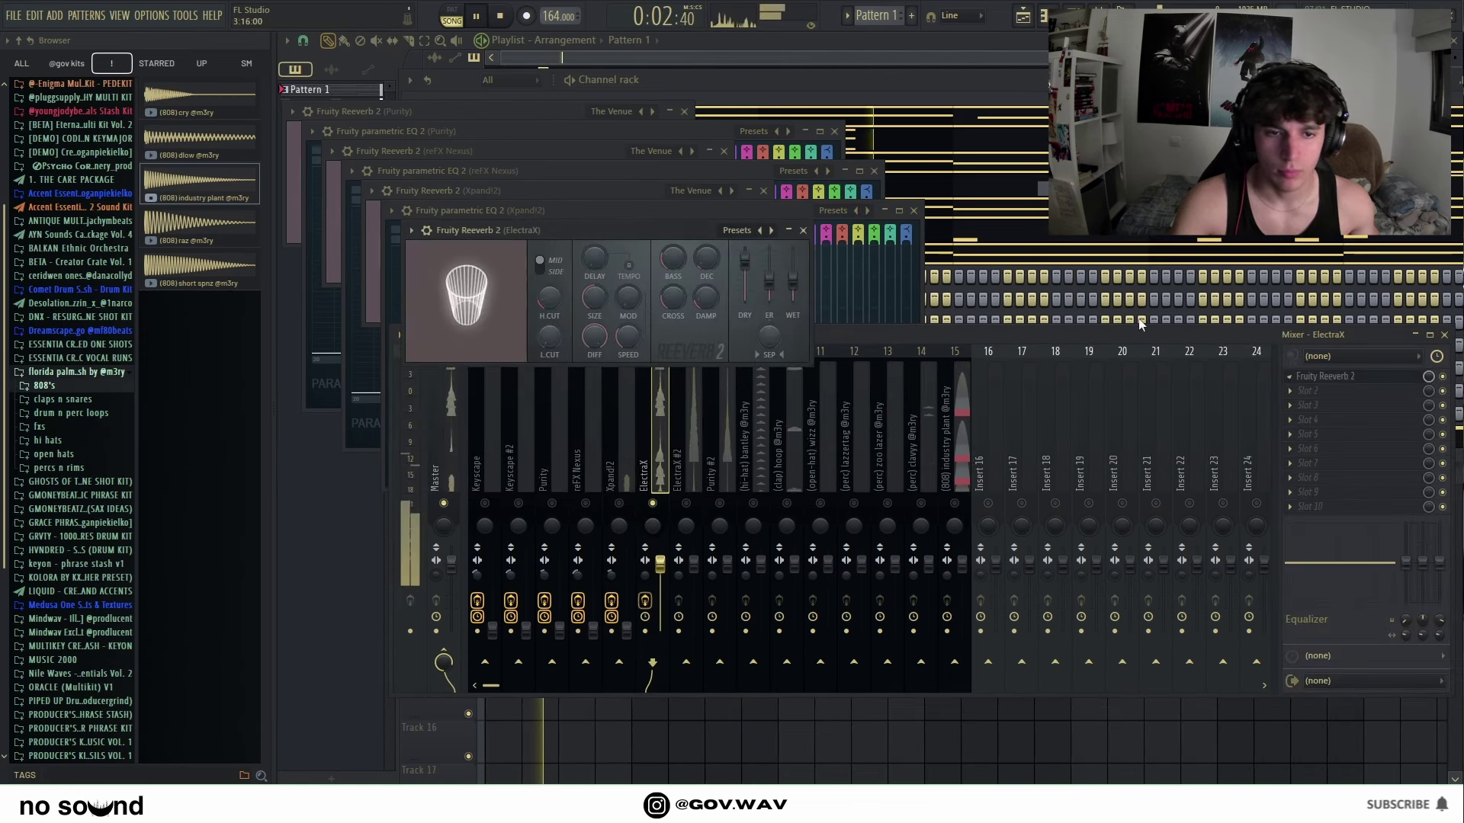
click(1307, 391)
click(1082, 192)
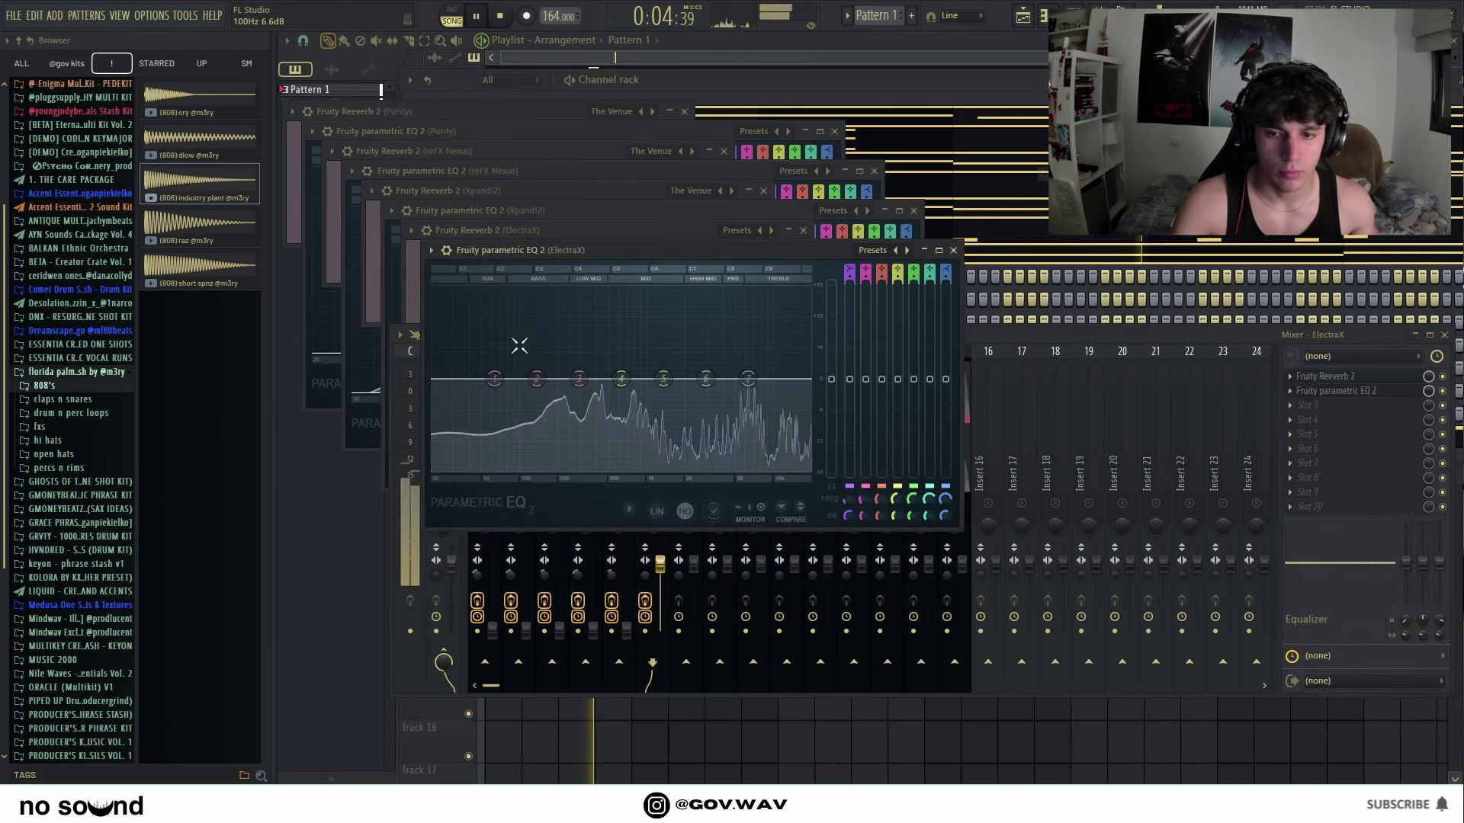
Step: Roll off ElectraX's low end with EQ band 1 and pull its mixer volume all the way down
drag(495, 379, 536, 467)
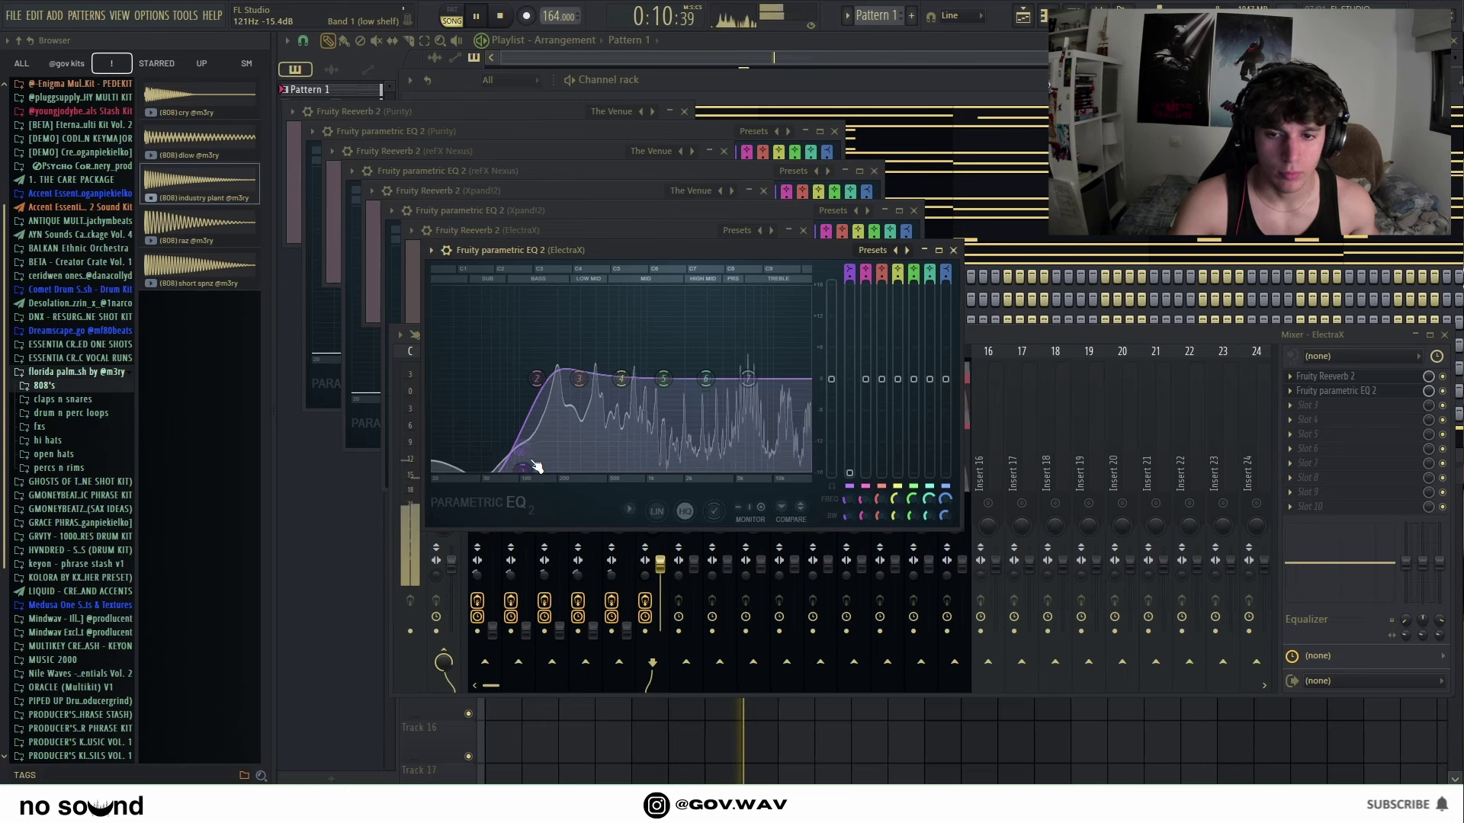
click(552, 537)
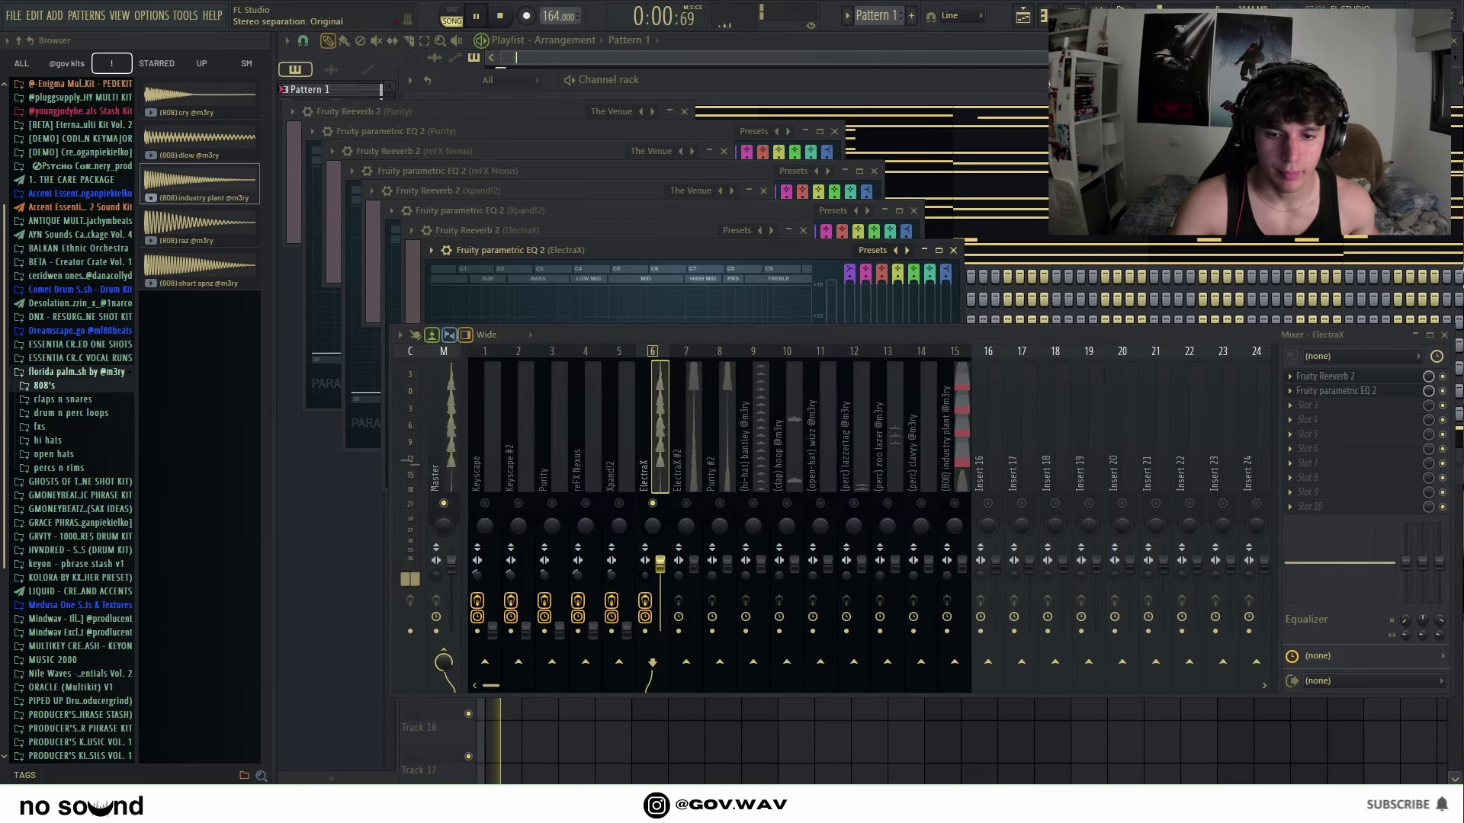
Step: Load Fruity Reeverb 2 with The Venue preset and Fruity parametric EQ 2 on the ElectraX #2 mixer track
click(686, 510)
click(1337, 375)
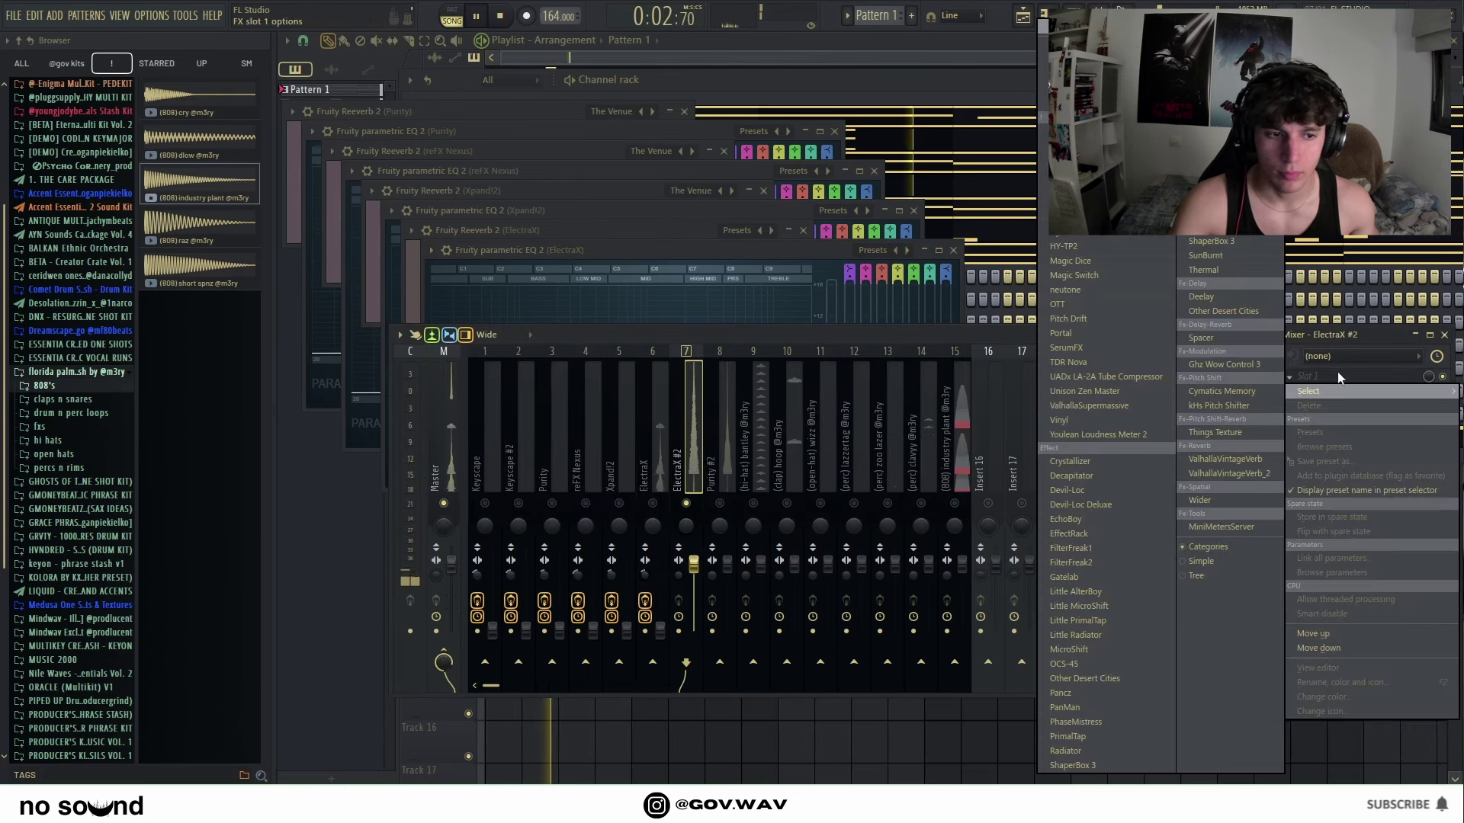
click(1090, 152)
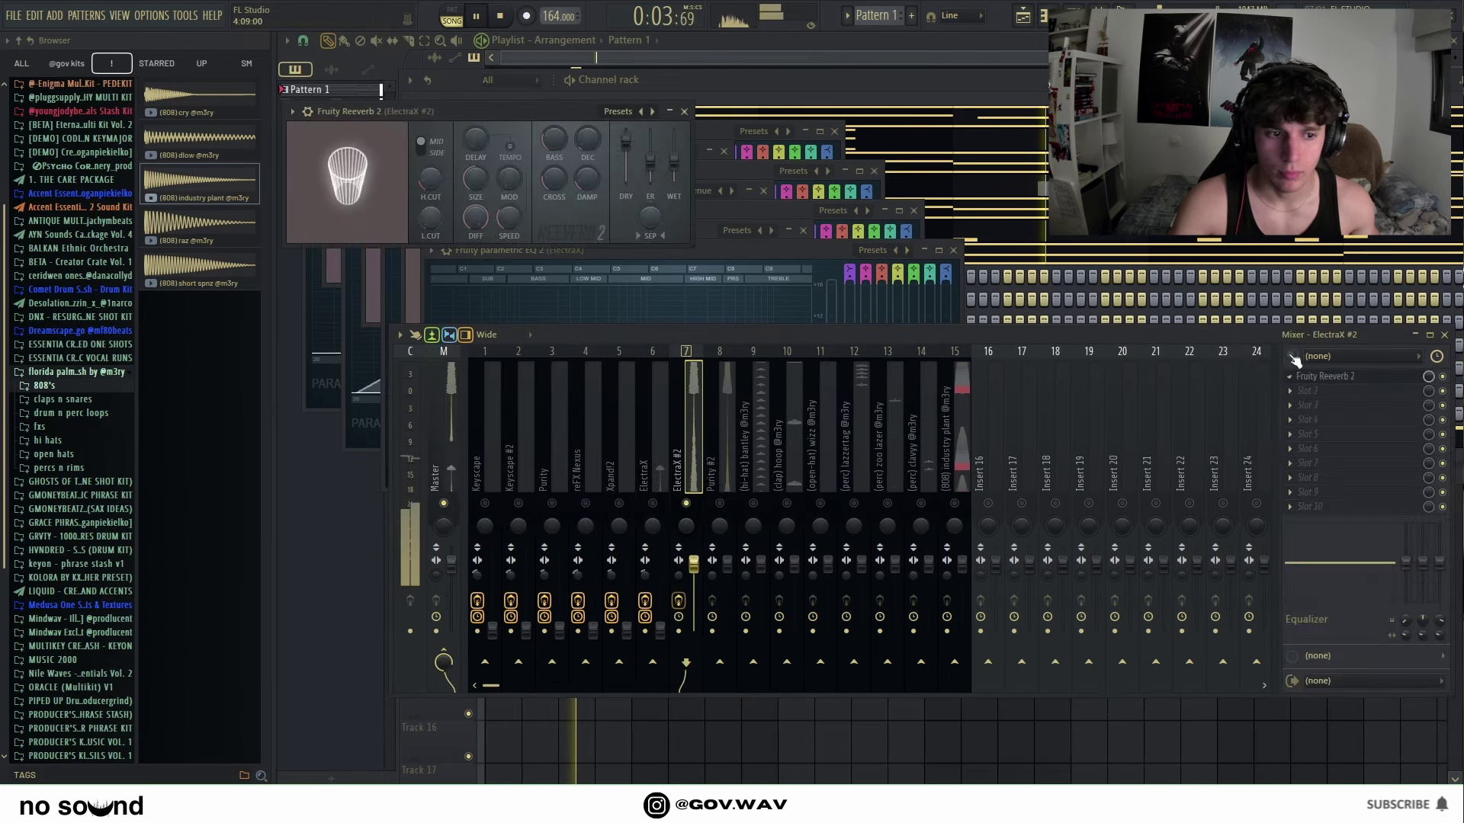
click(661, 116)
click(699, 194)
click(1337, 390)
click(1090, 145)
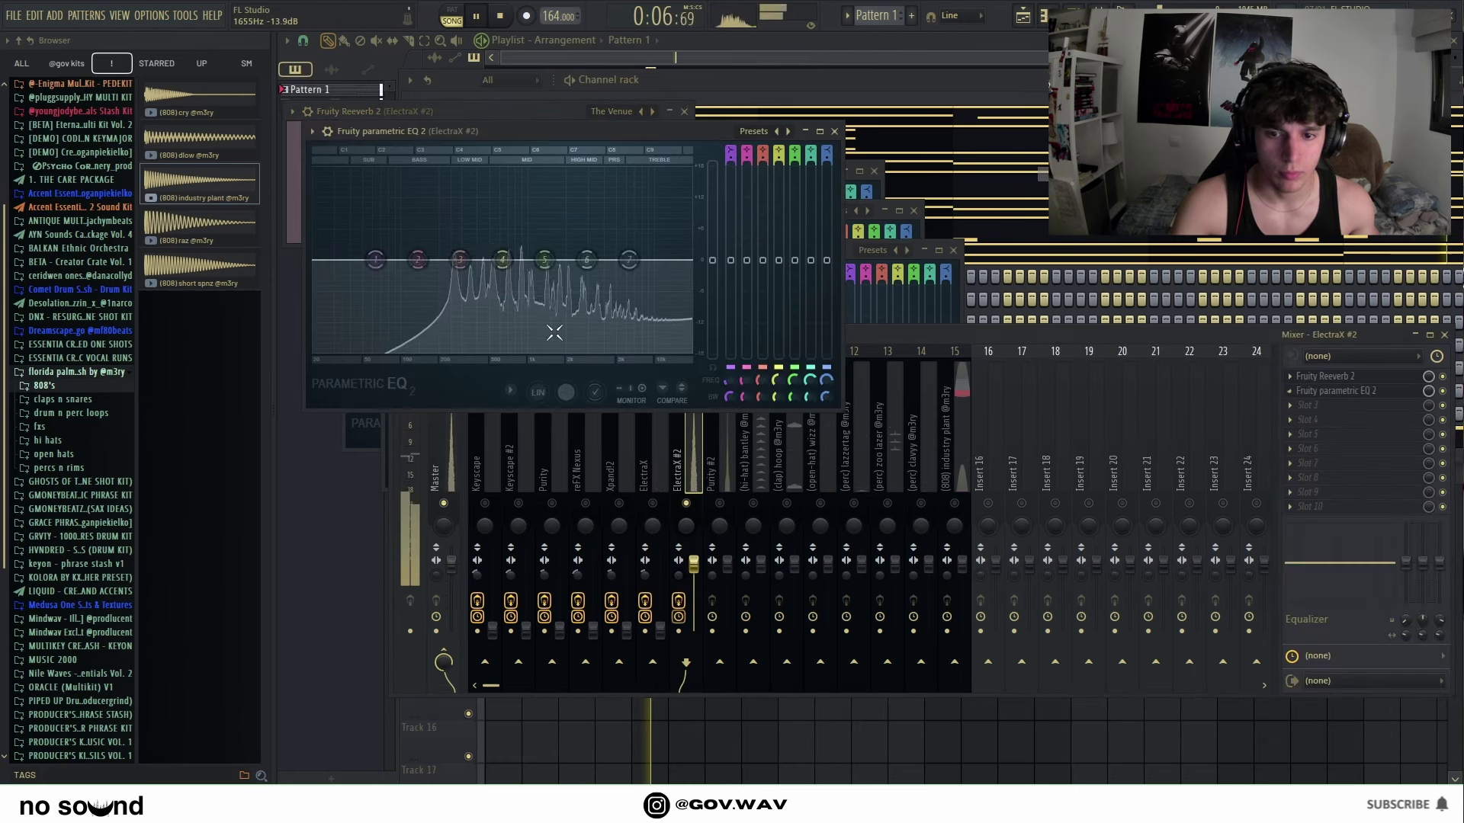
Step: Roll off ElectraX #2's low end with EQ band 1 and pull its mixer volume all the way down
drag(376, 260, 470, 376)
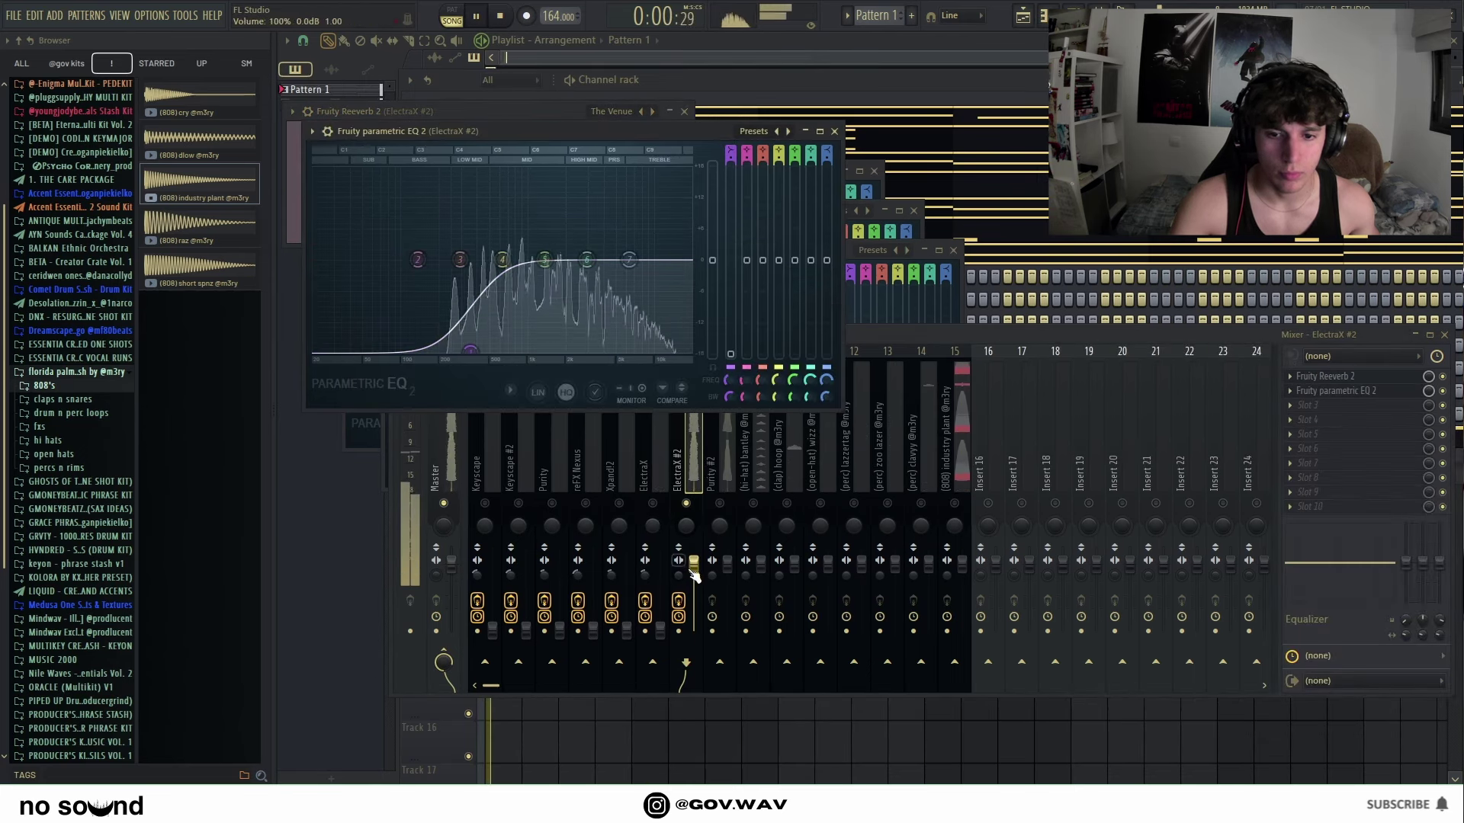
click(694, 577)
click(760, 564)
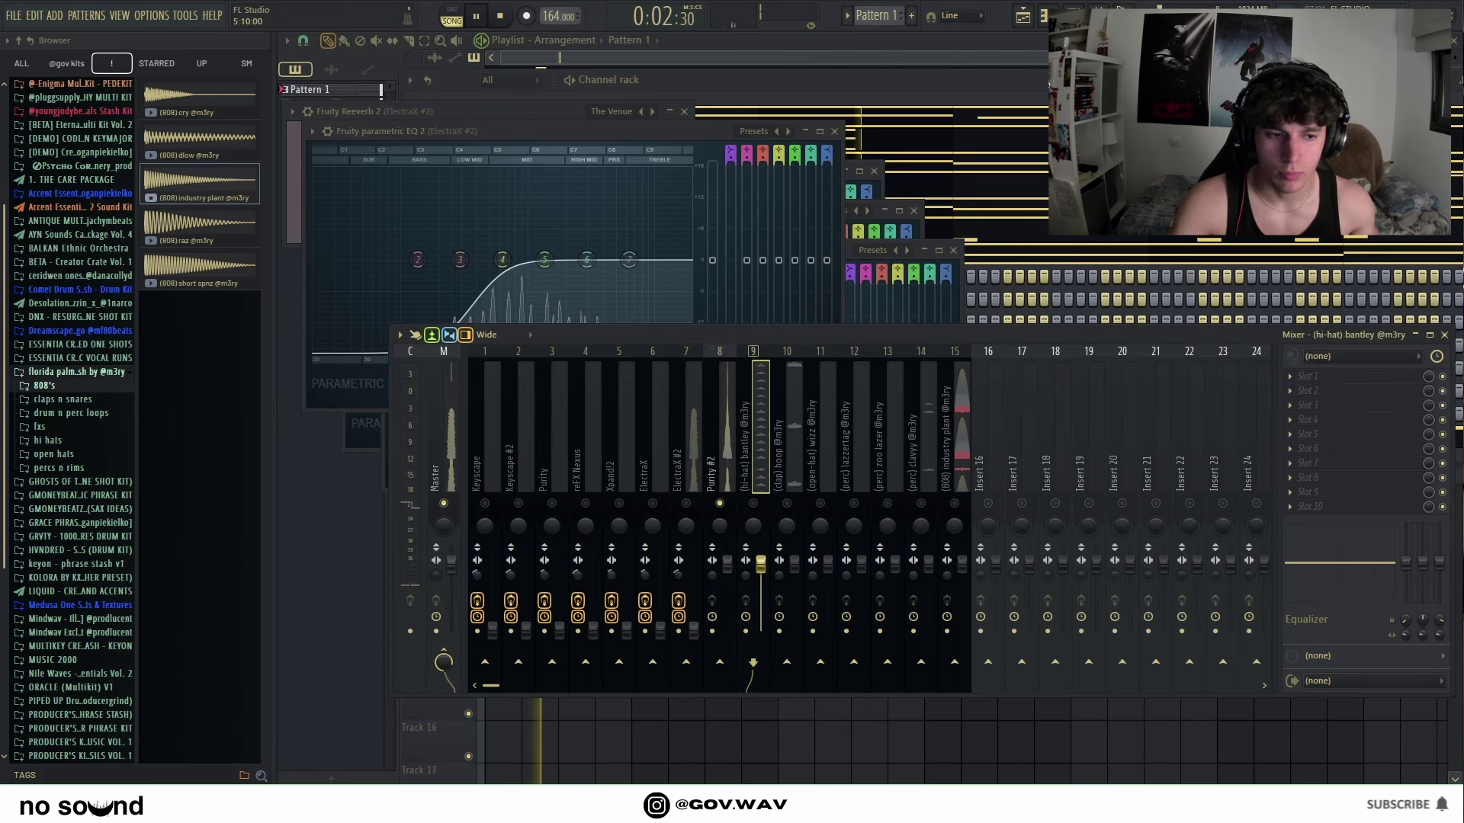
click(1343, 375)
click(1090, 305)
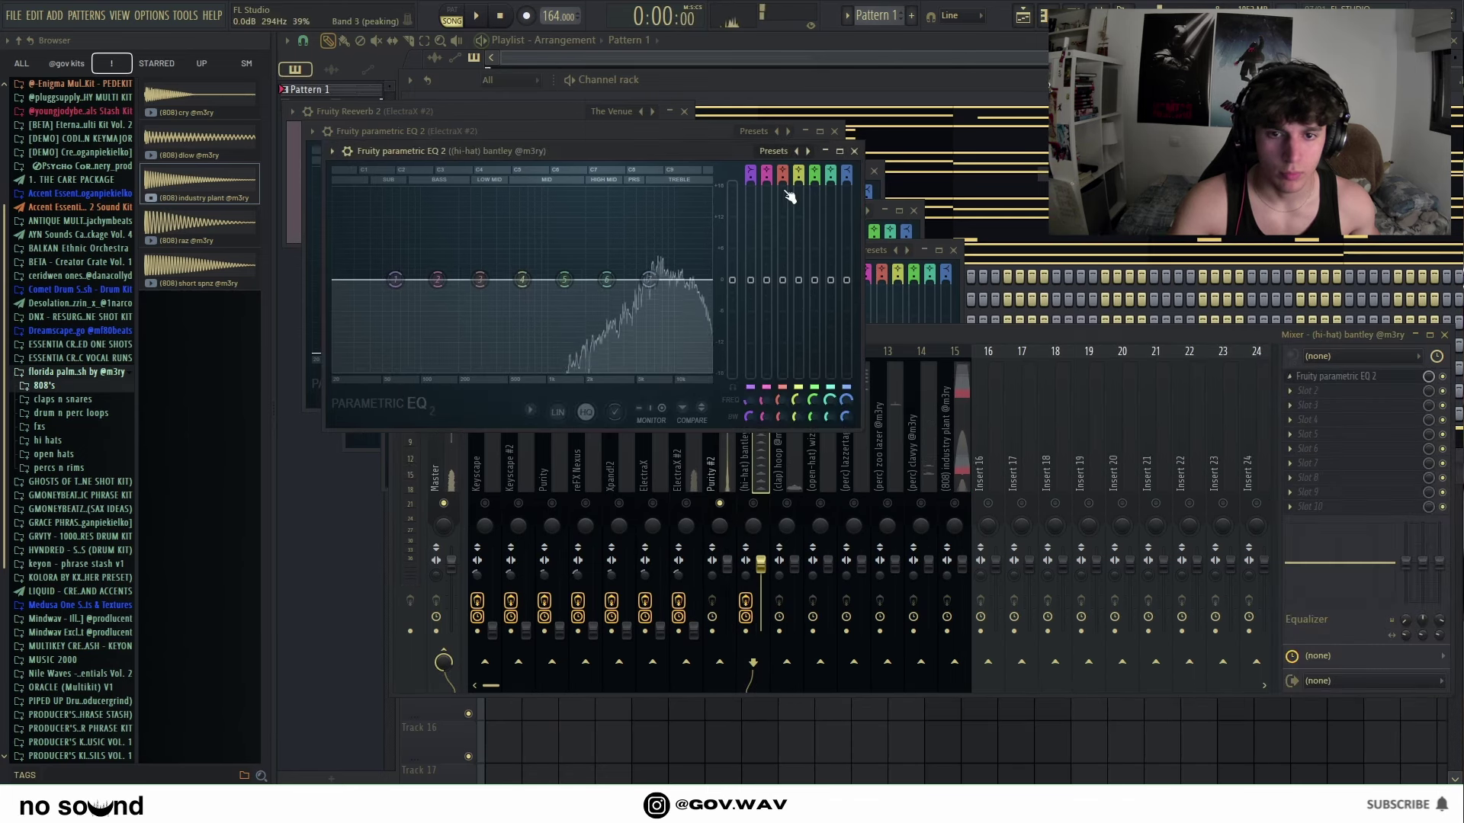
click(810, 153)
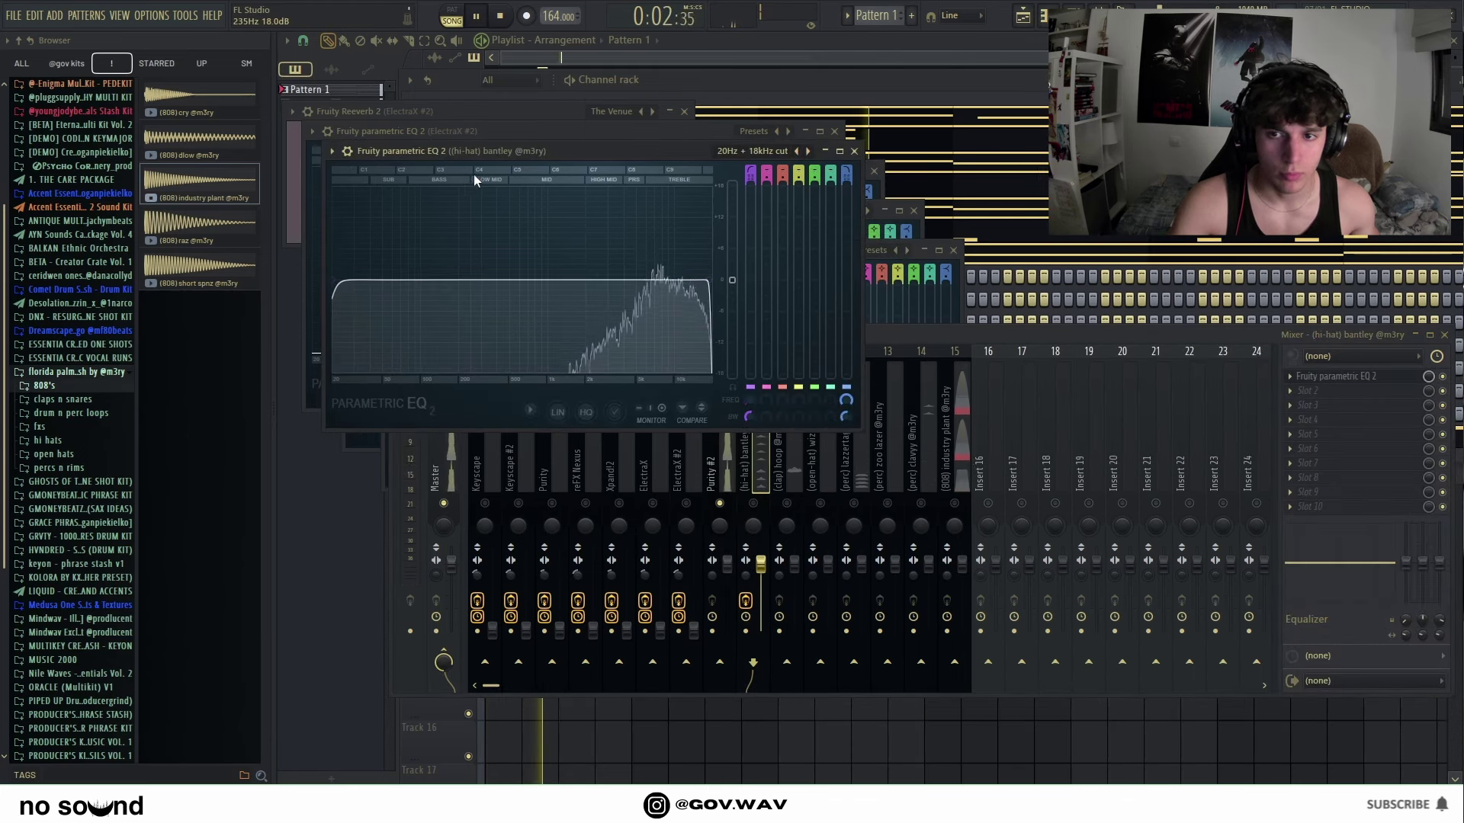
Step: Load Fruity parametric EQ 2 with the 20Hz + 18kHz cut preset on Purity #2, raising its low cut, and pull the track's volume all the way down
click(728, 461)
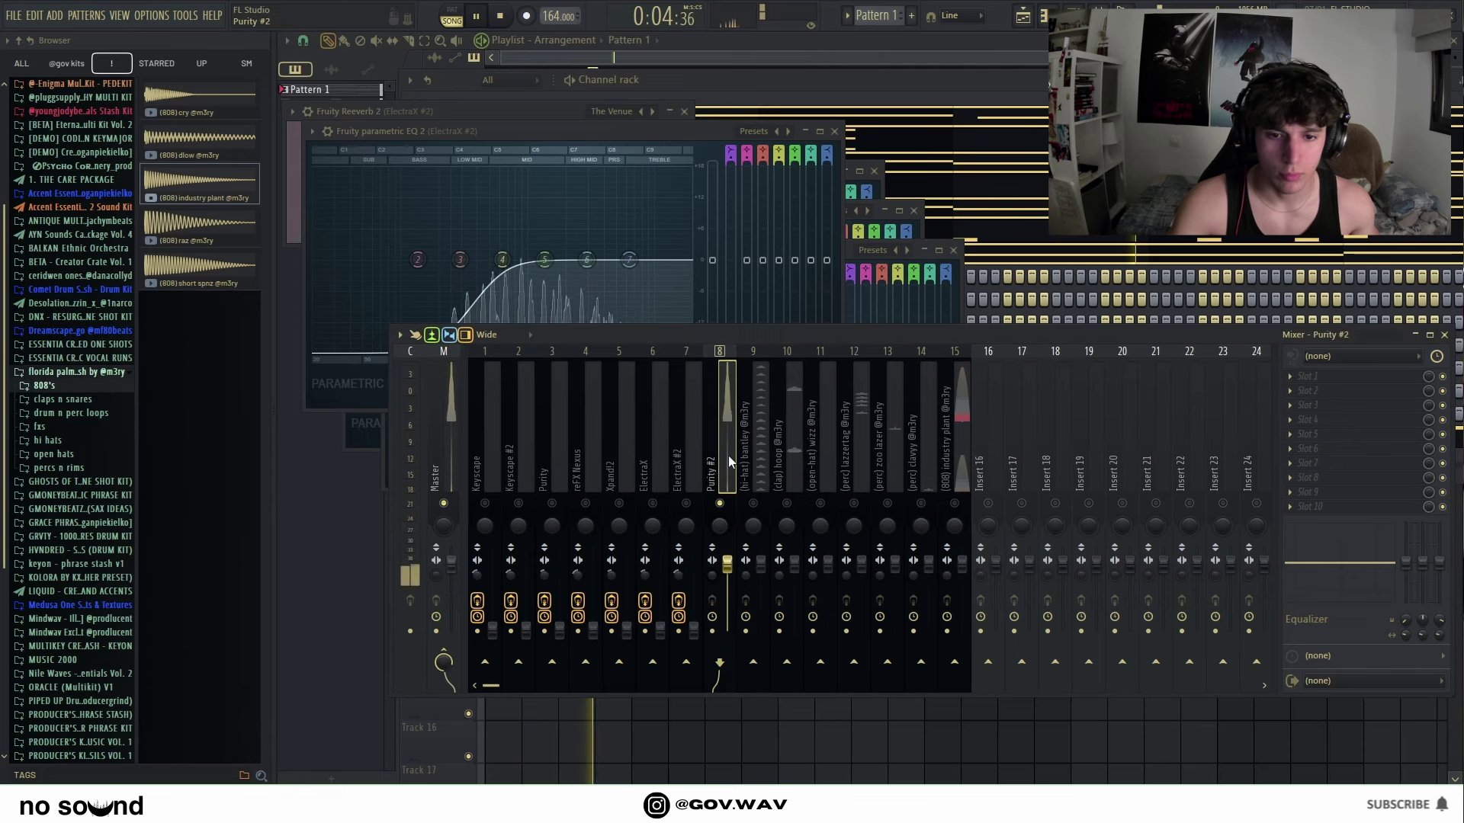
click(1322, 382)
click(1091, 305)
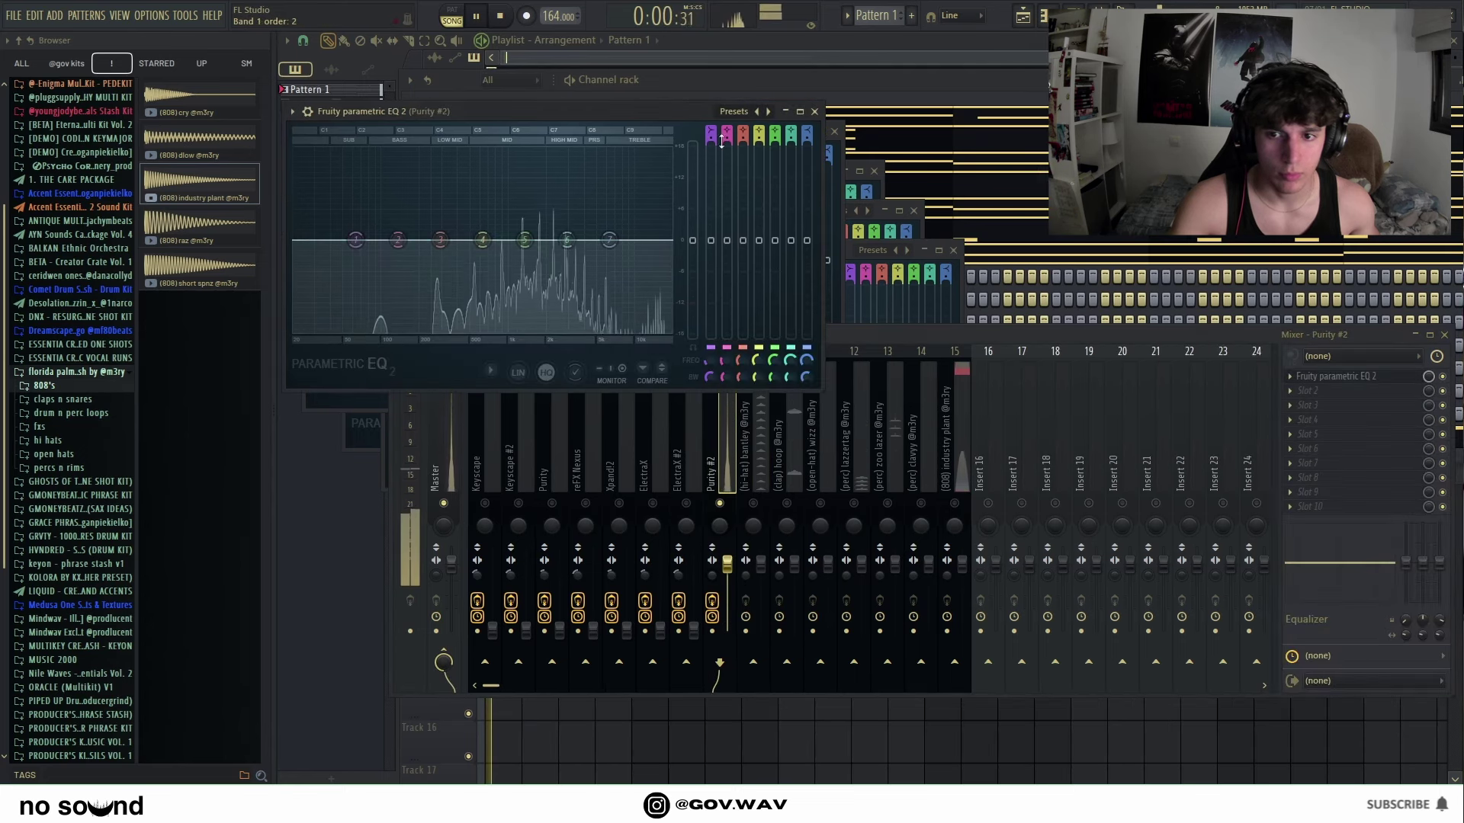
click(767, 112)
click(798, 195)
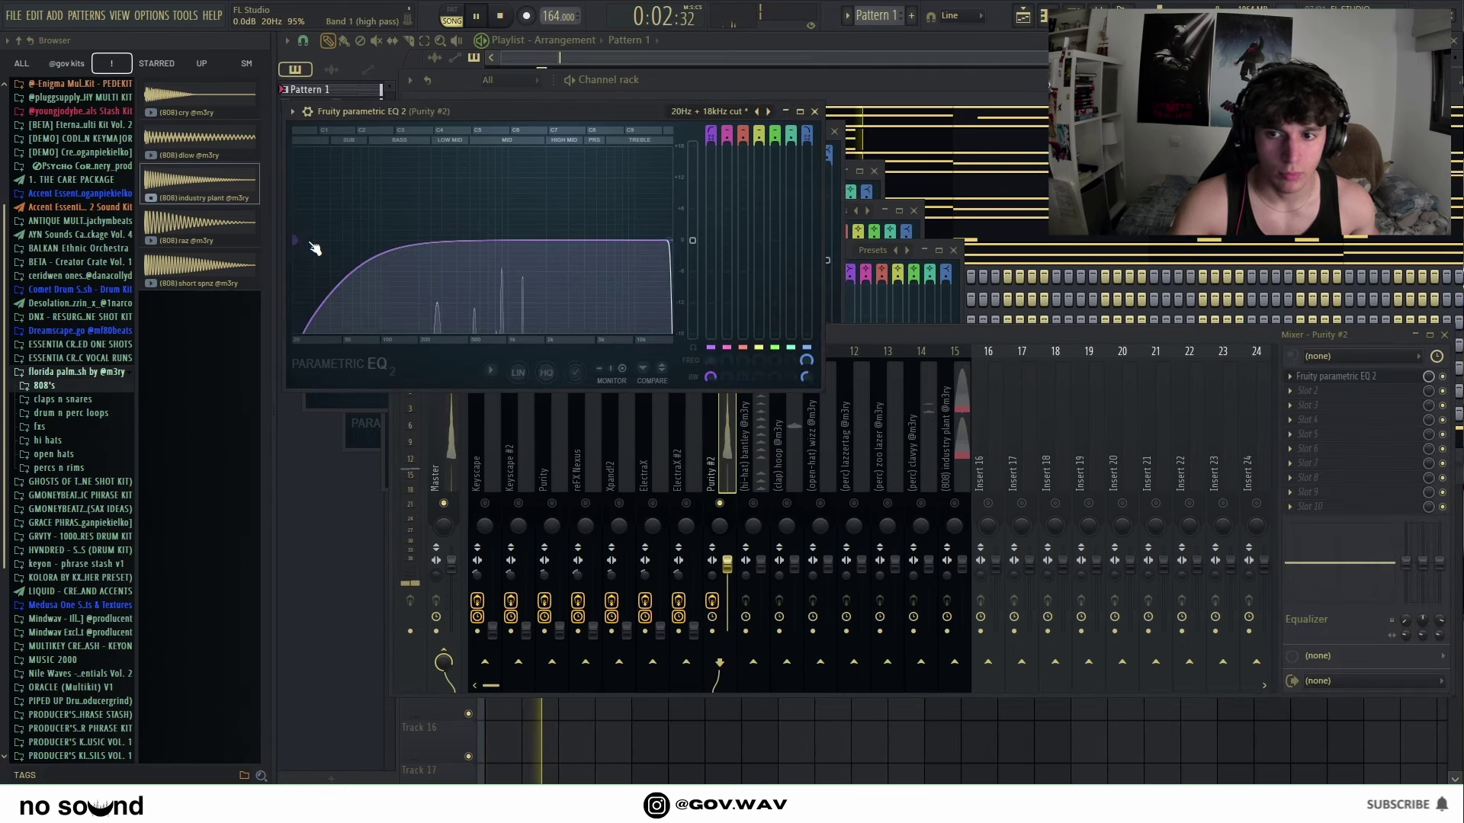
click(712, 576)
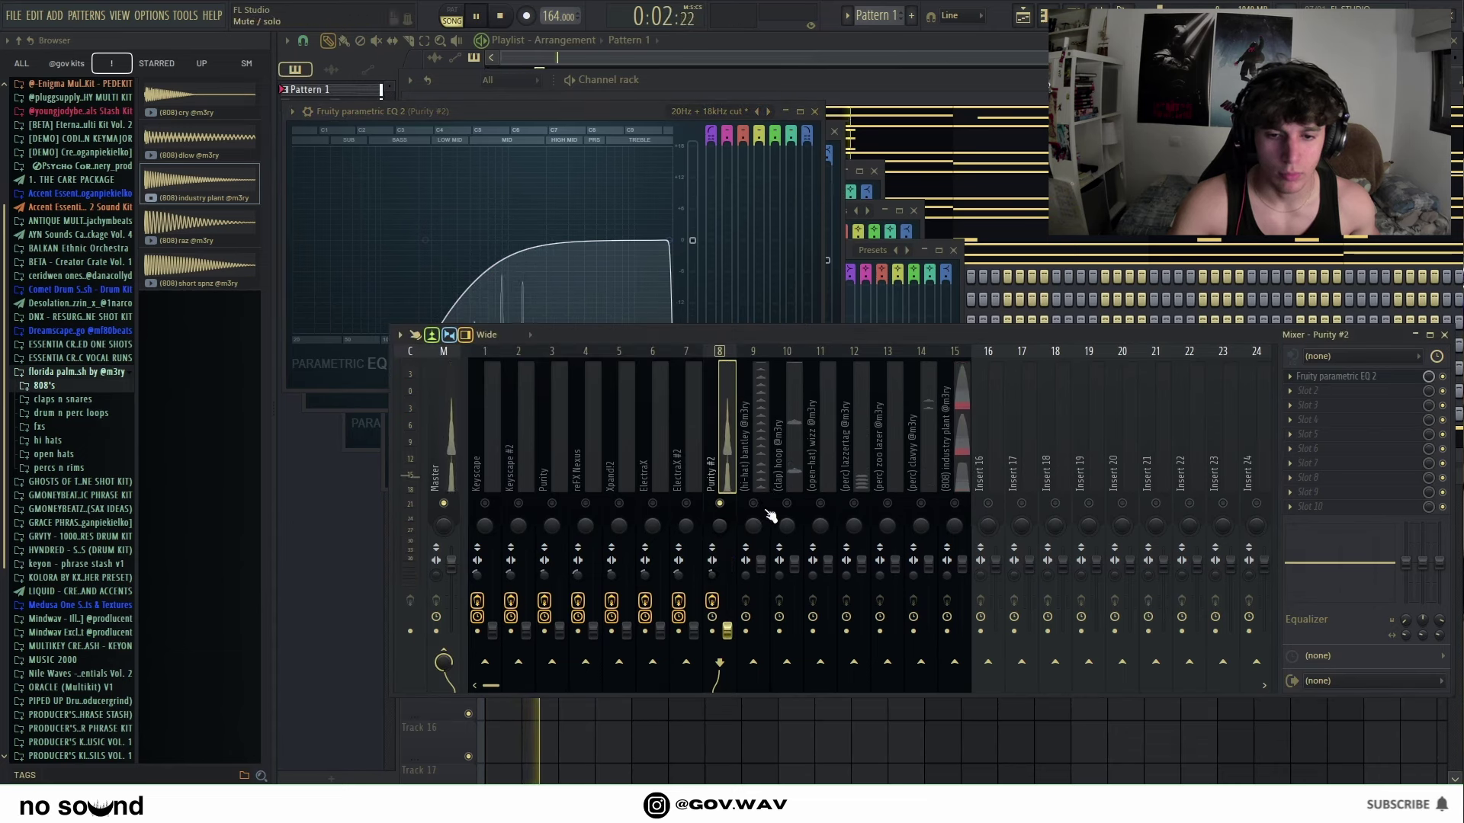
Step: Solo the hi-hat, clap and open hat tracks in turn, and adjust the stereo separation of the clap and 808 tracks
click(753, 465)
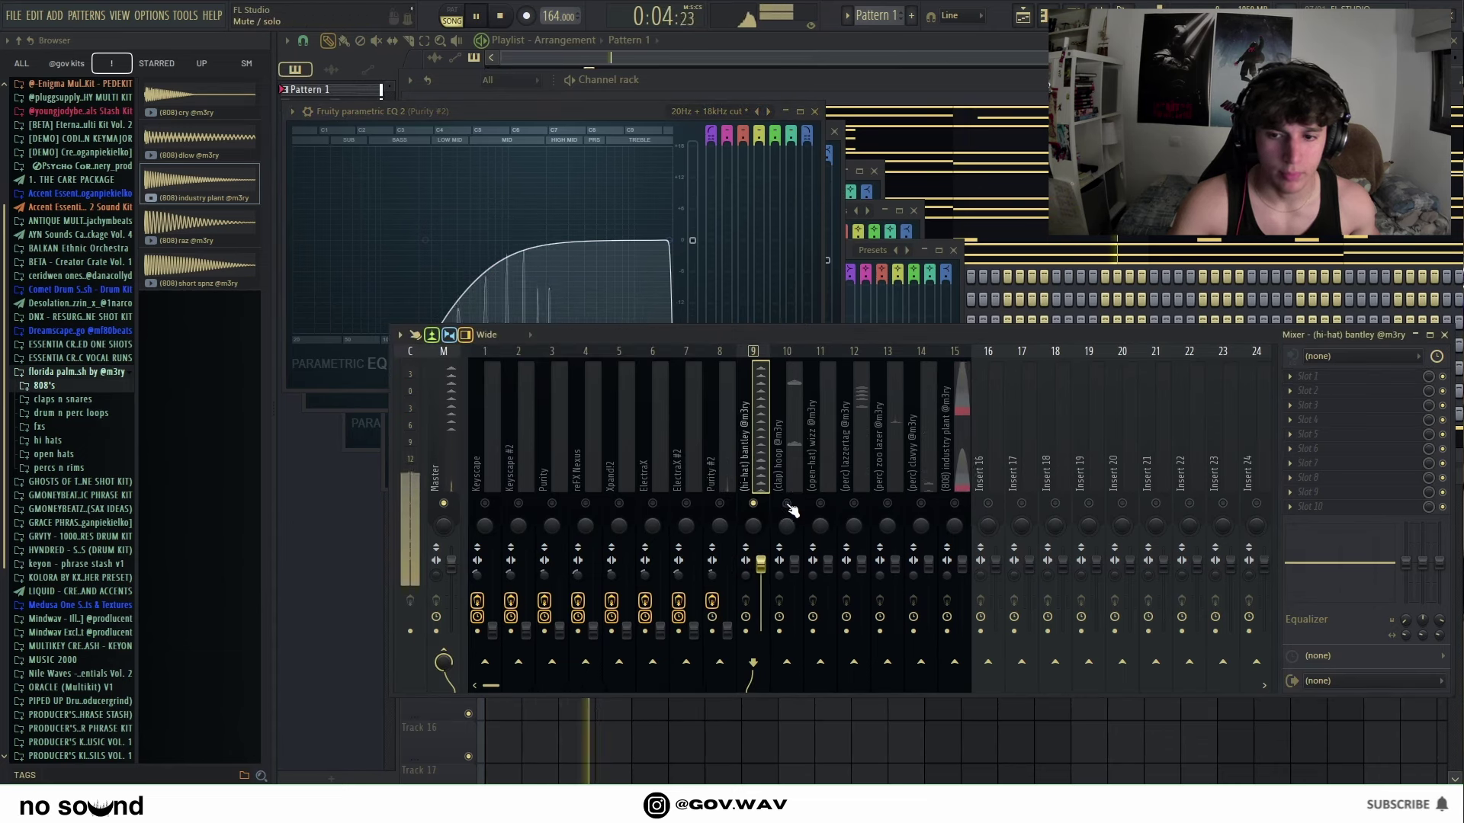
click(784, 464)
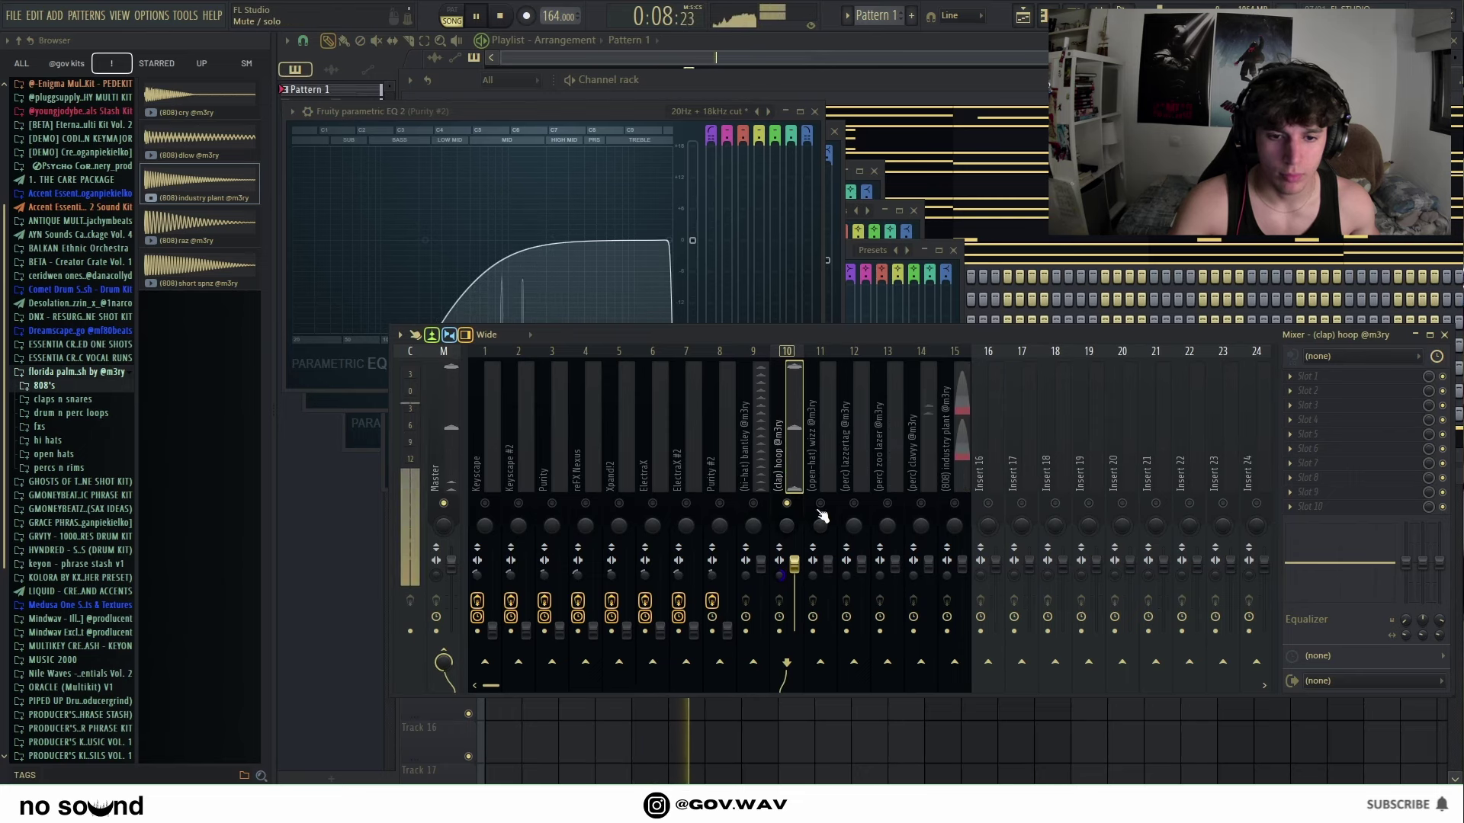
click(820, 478)
click(958, 542)
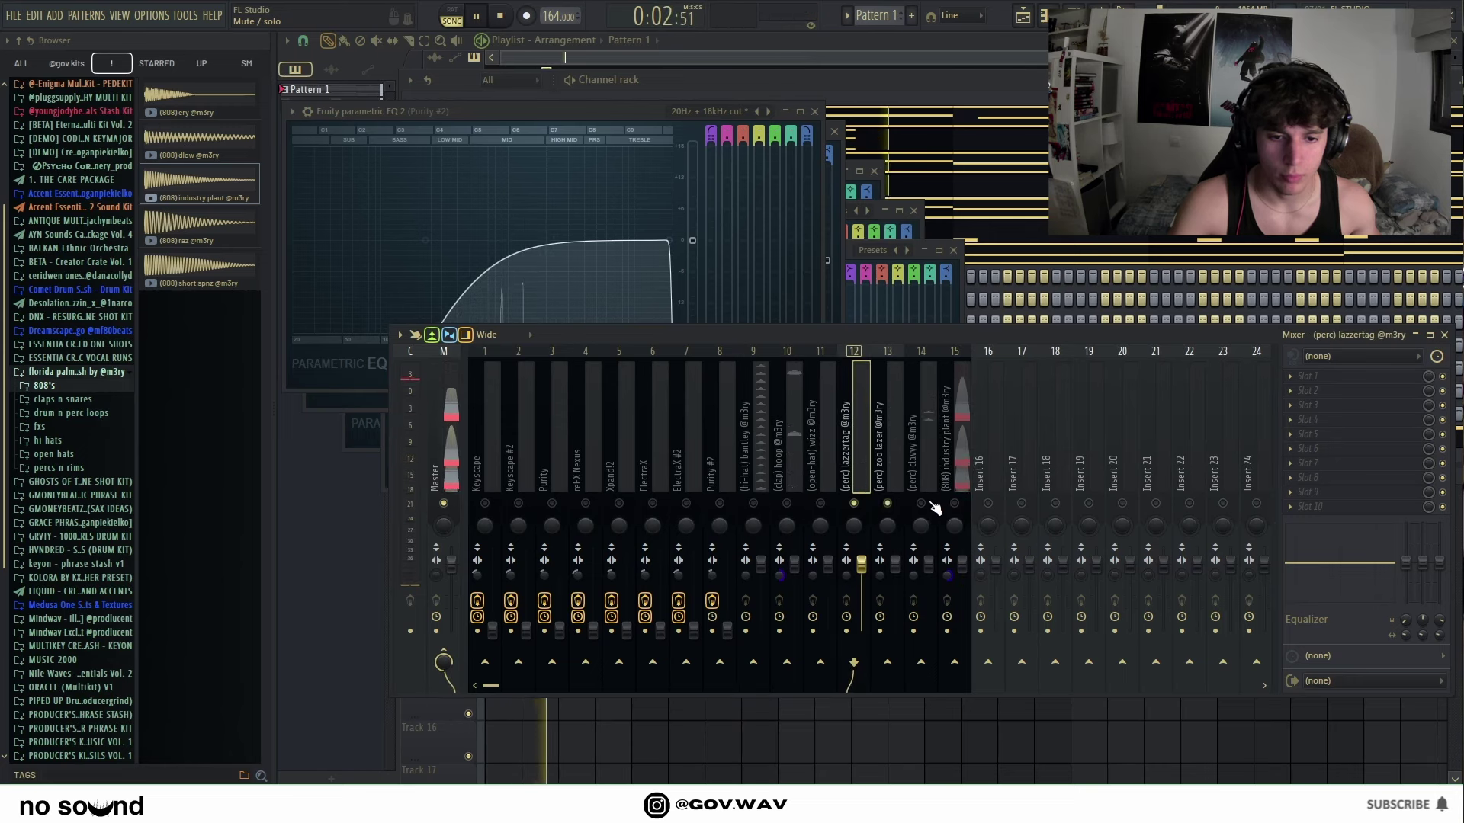
Step: Solo the lazzertag, zoo lazer and clavvy percussion tracks together and adjust their panning
click(921, 455)
drag(921, 528, 854, 517)
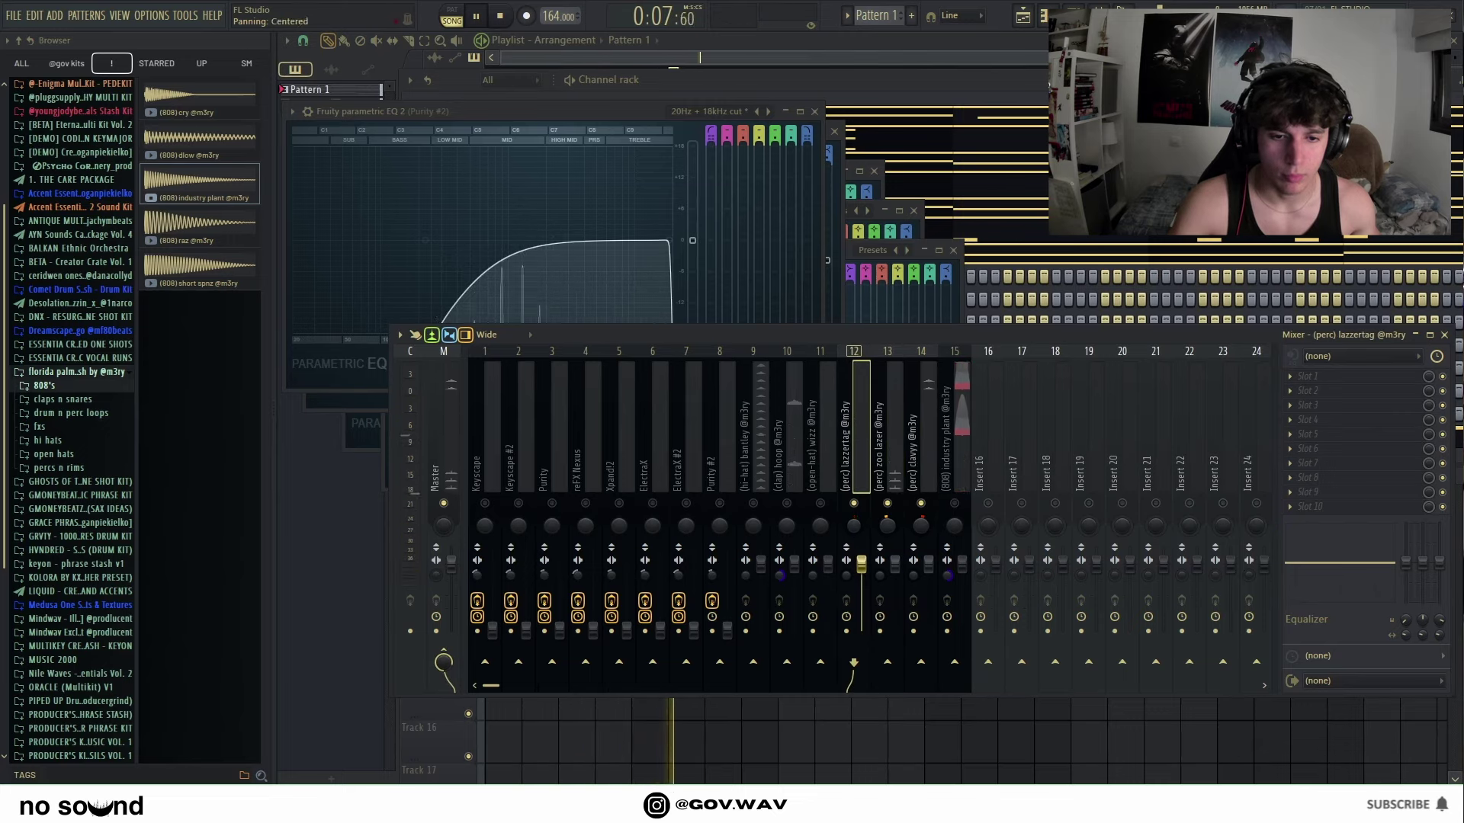
drag(886, 528, 888, 522)
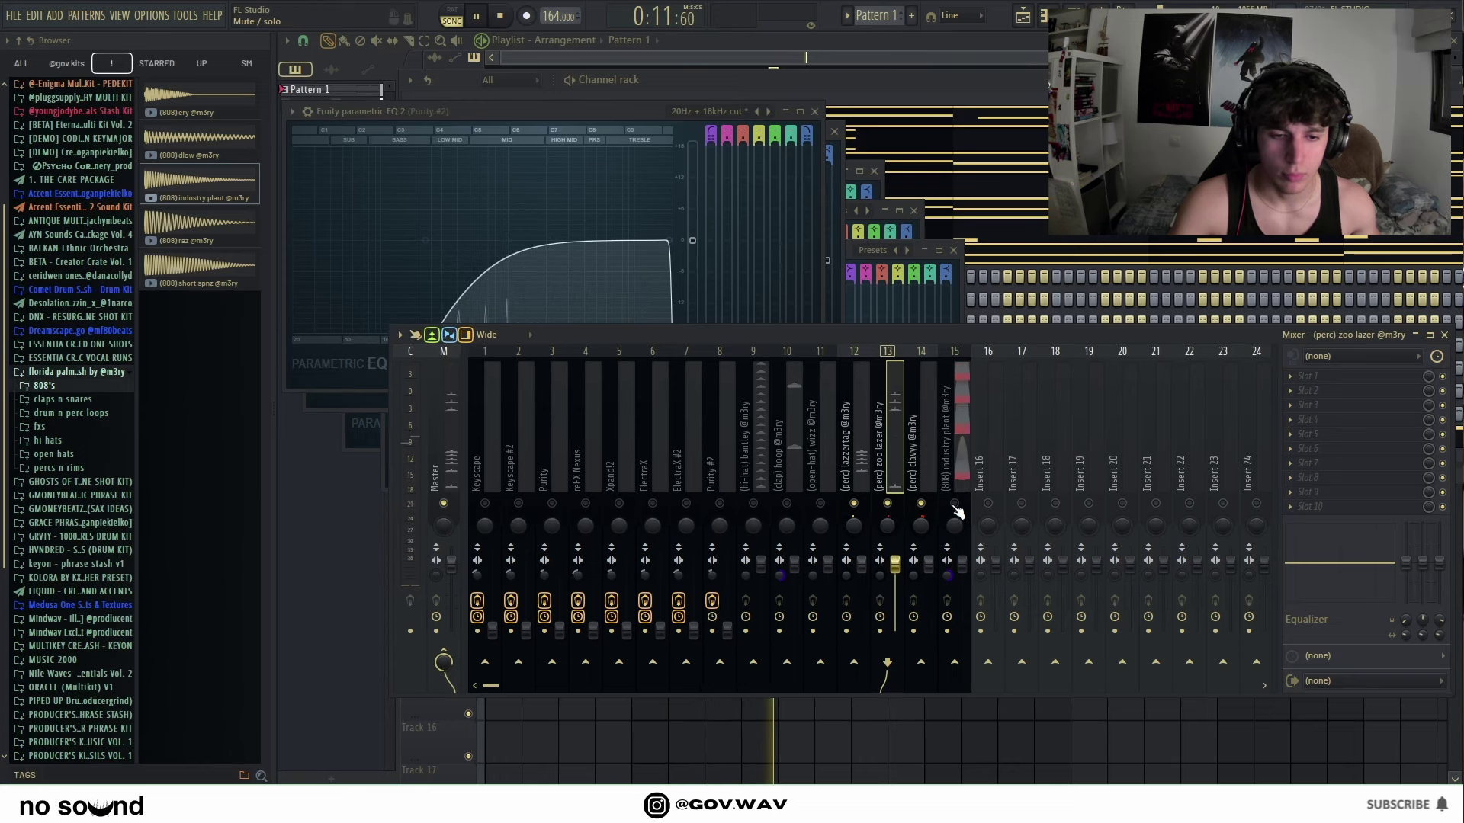
Step: Switch to Pattern 2 and copy the industry plant 808's notes into the piano roll of the wizz open hat
click(984, 97)
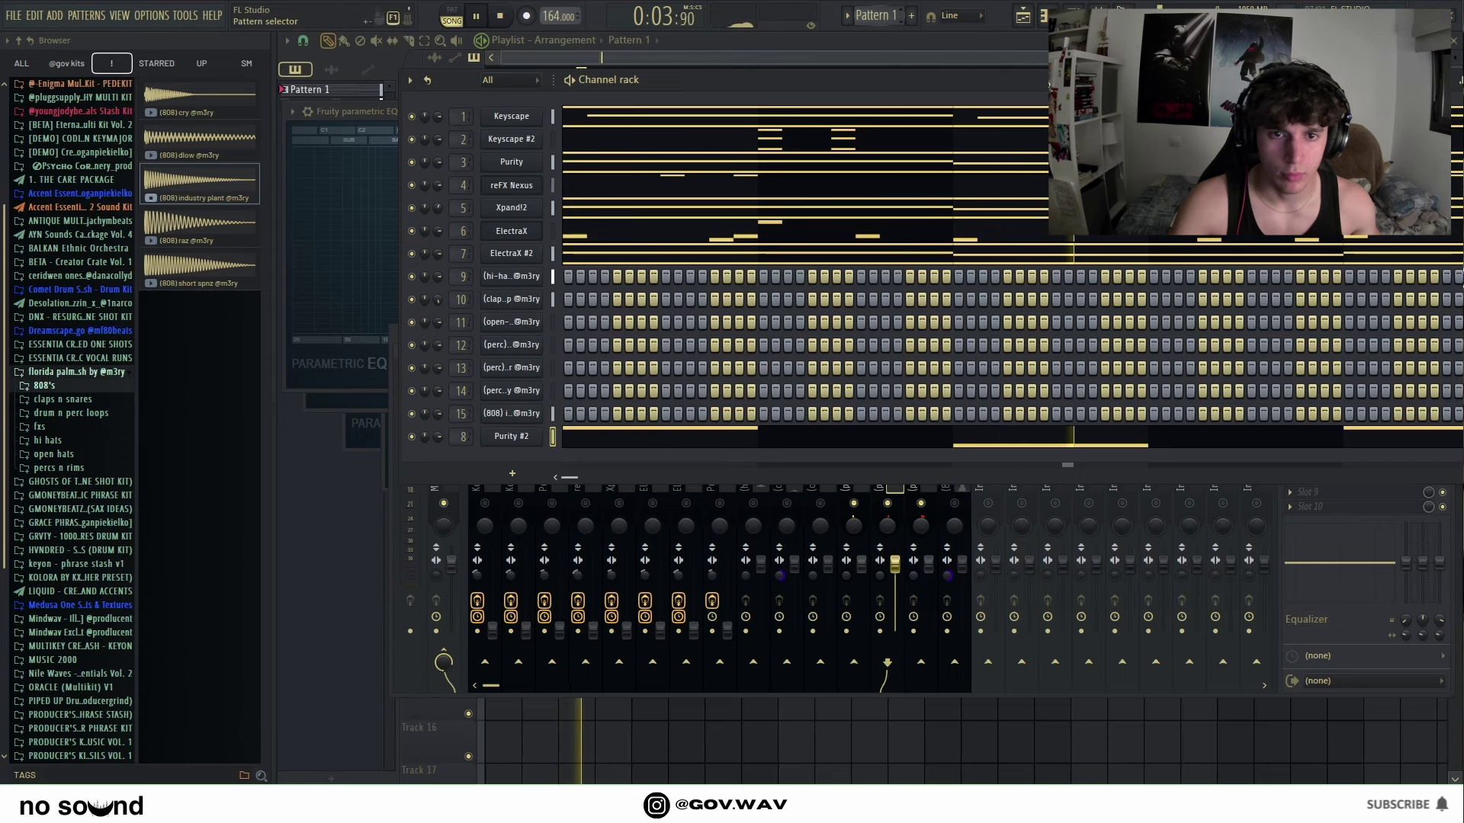
scroll(876, 16, down, 1)
click(554, 413)
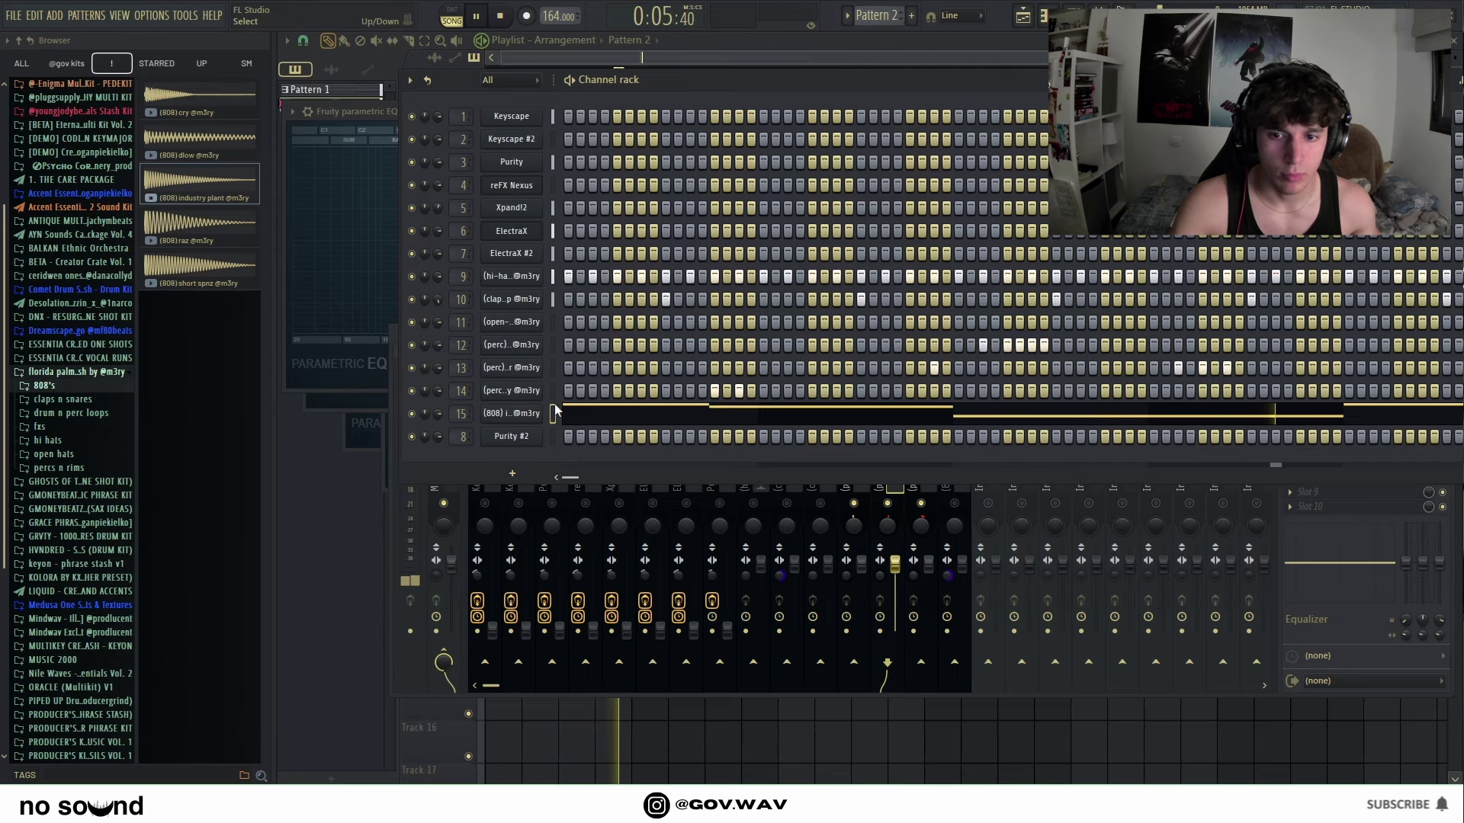
right_click(532, 322)
click(568, 320)
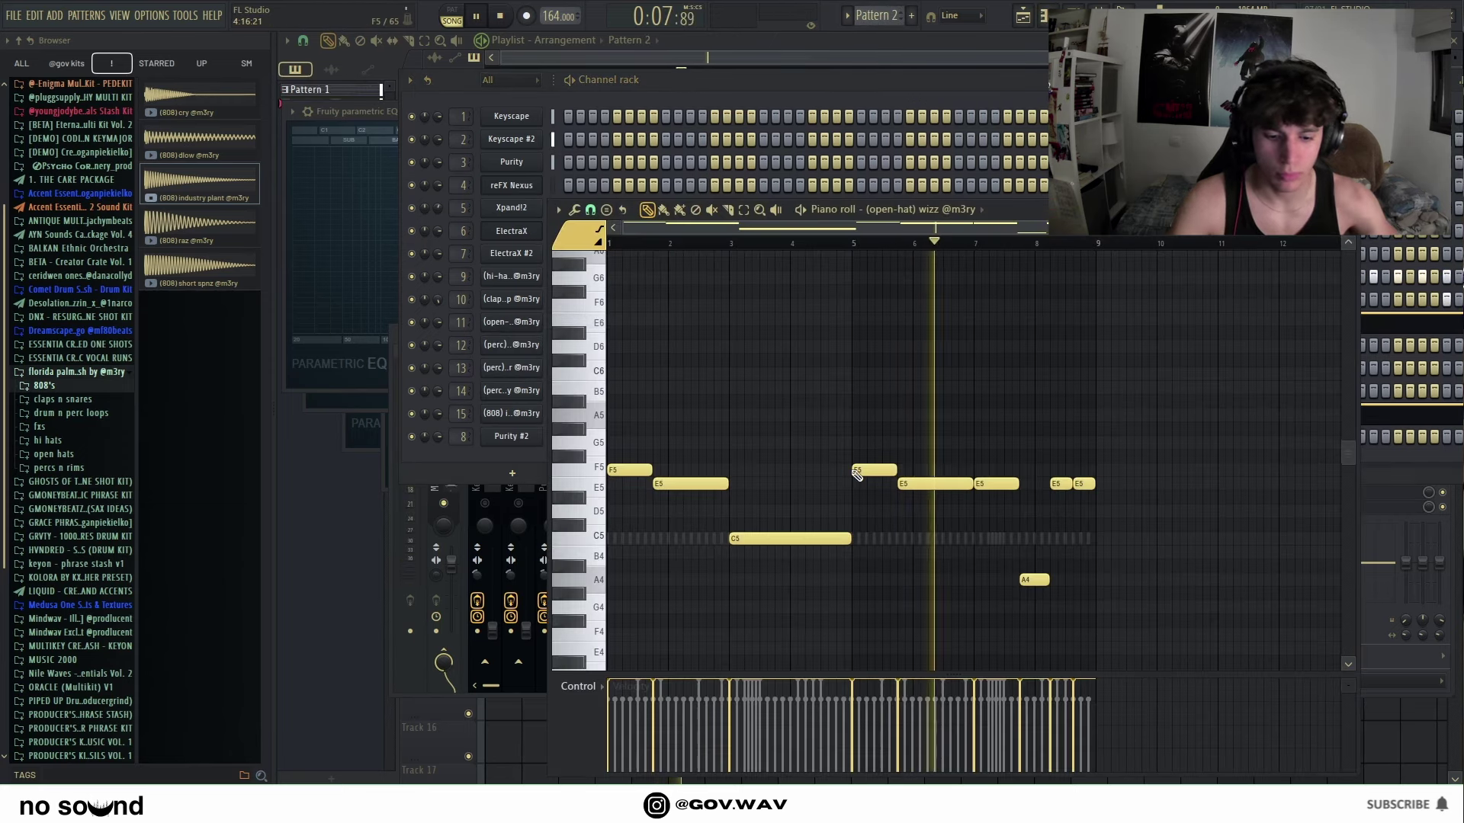
Step: Flatten all of the open hat's notes to C5 and close the piano roll
key(alt+l)
click(868, 489)
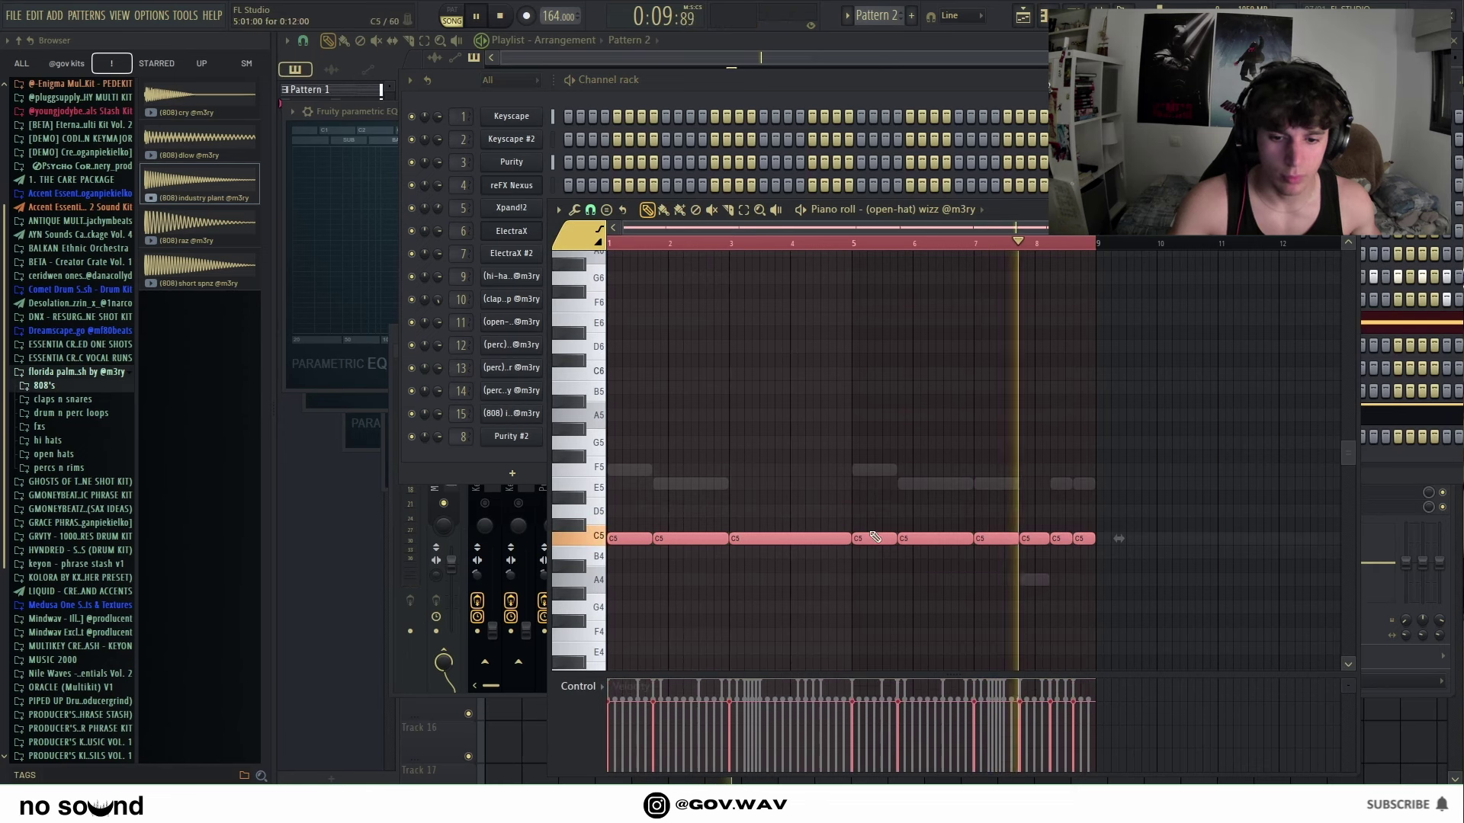
click(1352, 209)
Step: Unmute the clap, open hat, 808 and three percussion mixer tracks, and lower the open hat's volume
click(788, 504)
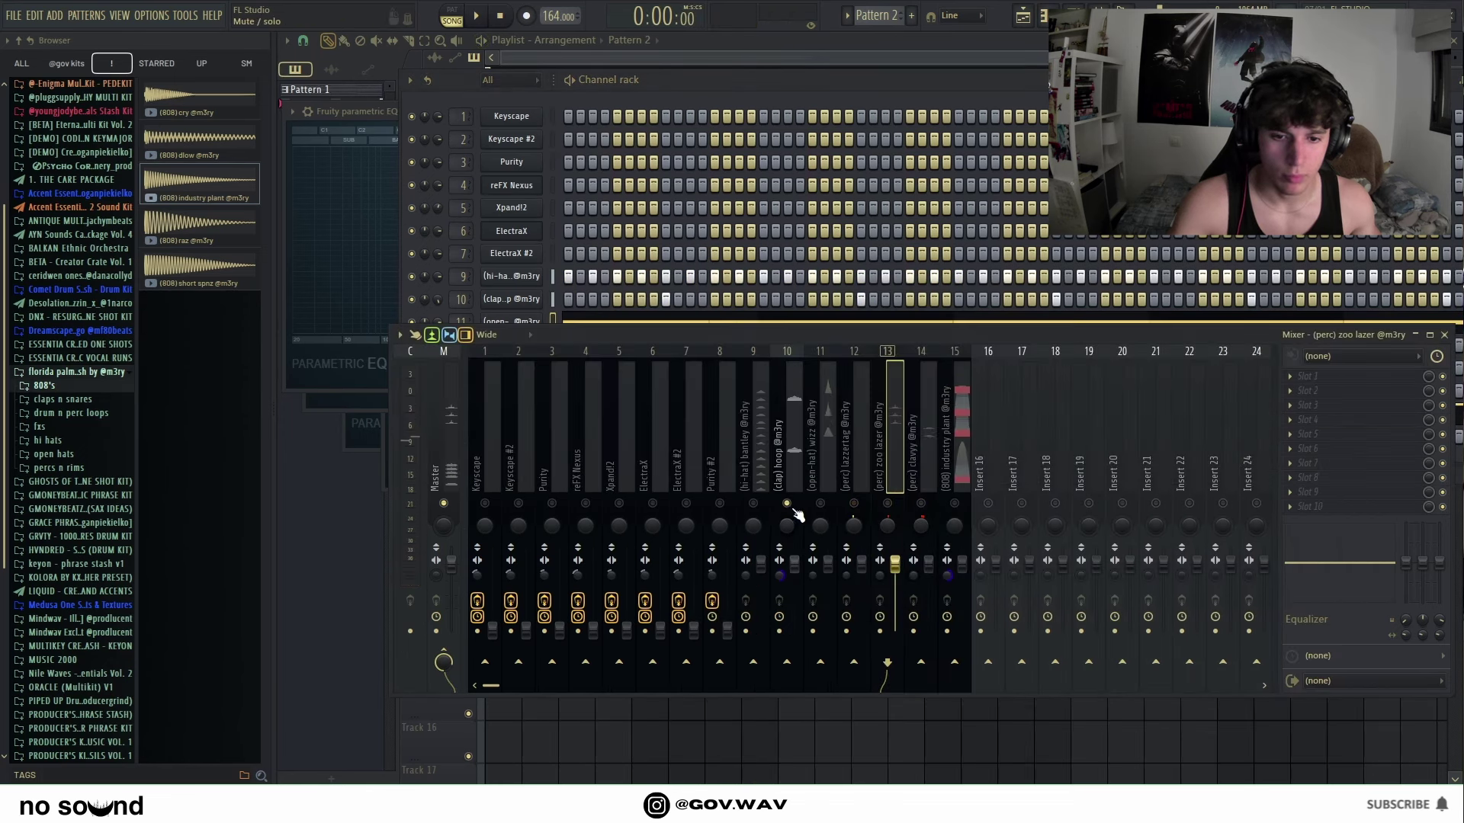
click(821, 477)
key(space)
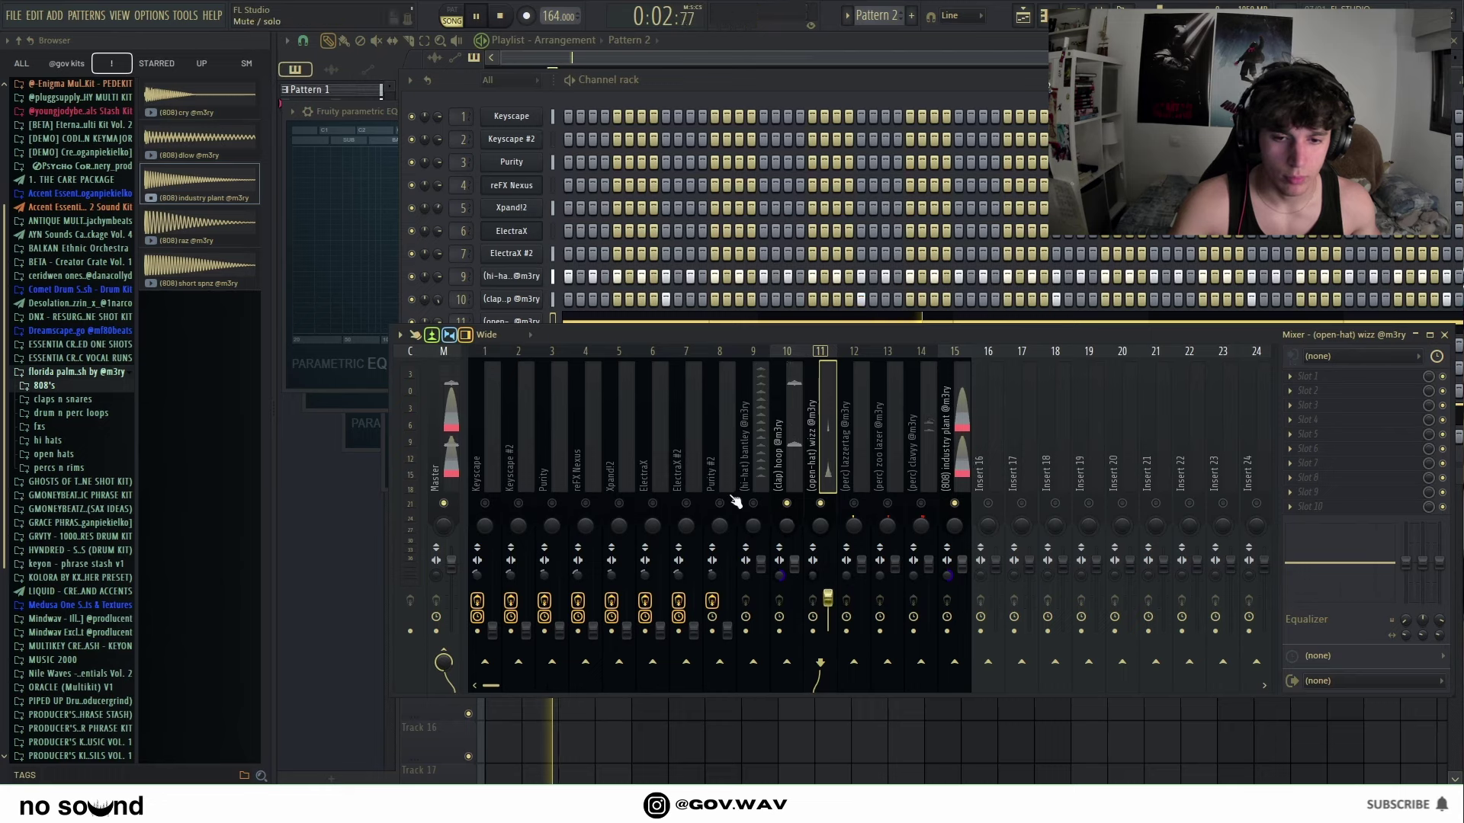
click(853, 503)
click(887, 503)
click(921, 503)
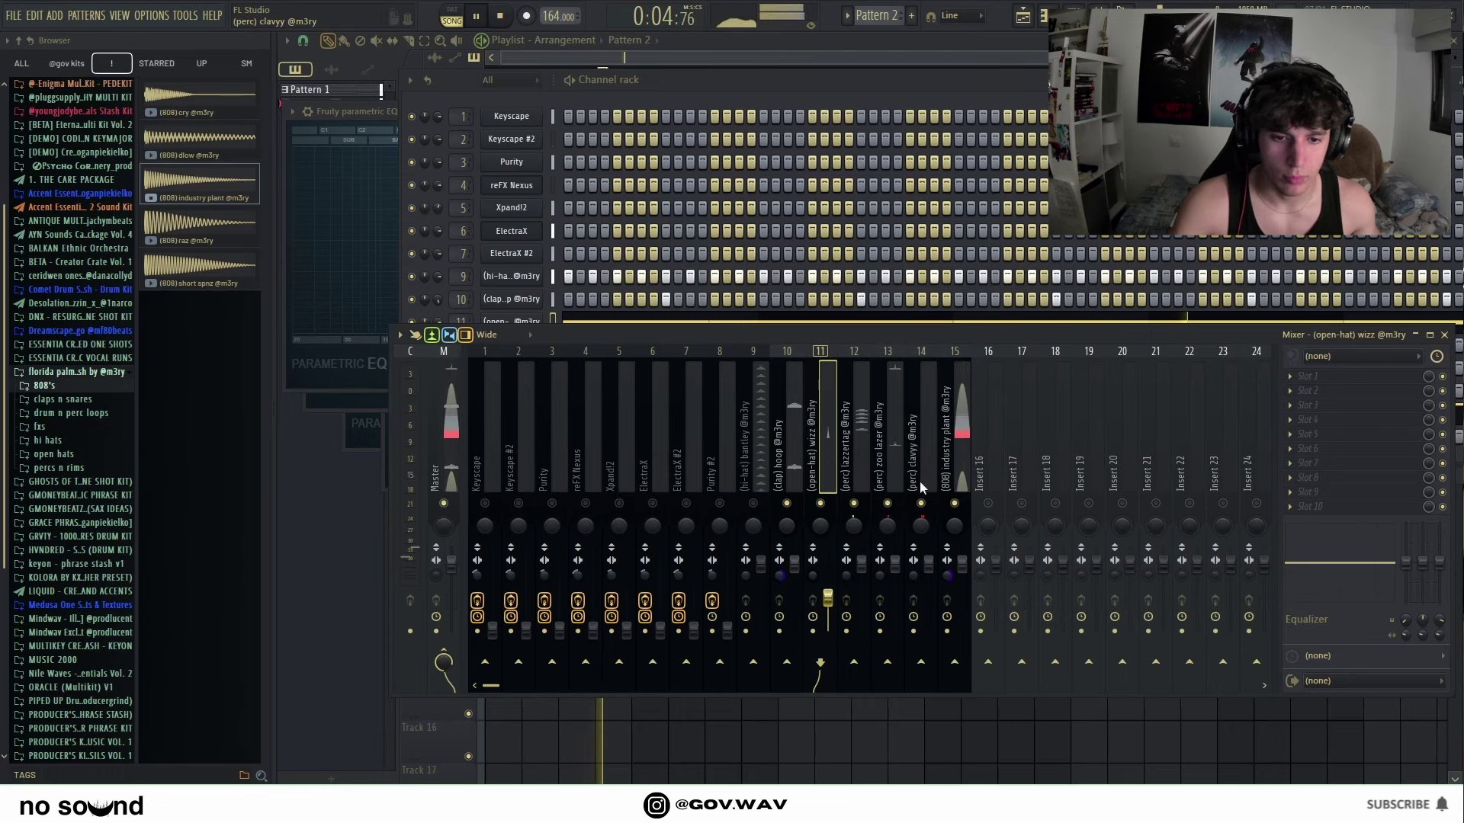
click(918, 461)
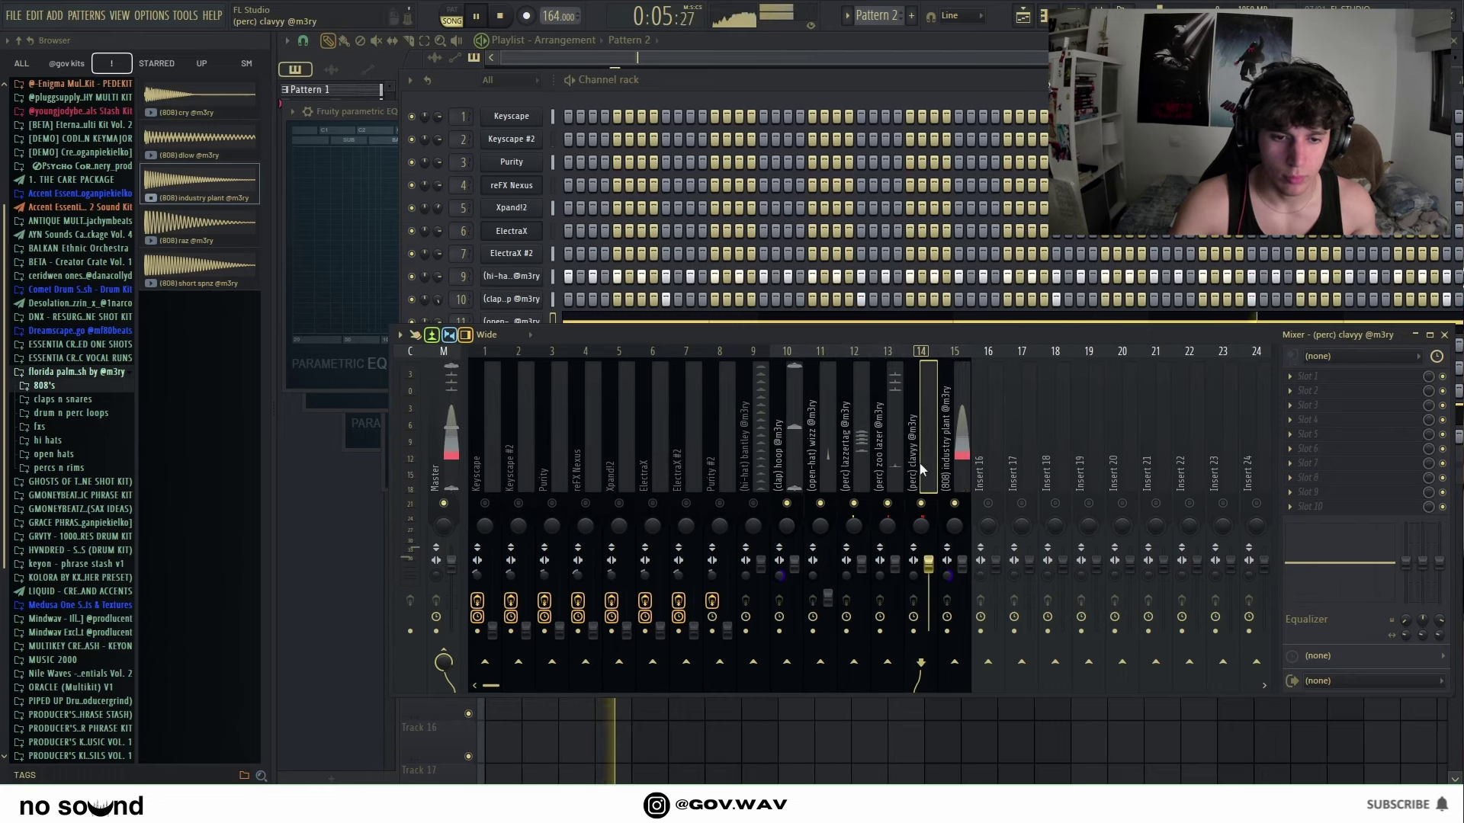
Step: Load Fruity soft clipper on the Master track and close its window
click(452, 438)
click(1305, 376)
click(1220, 311)
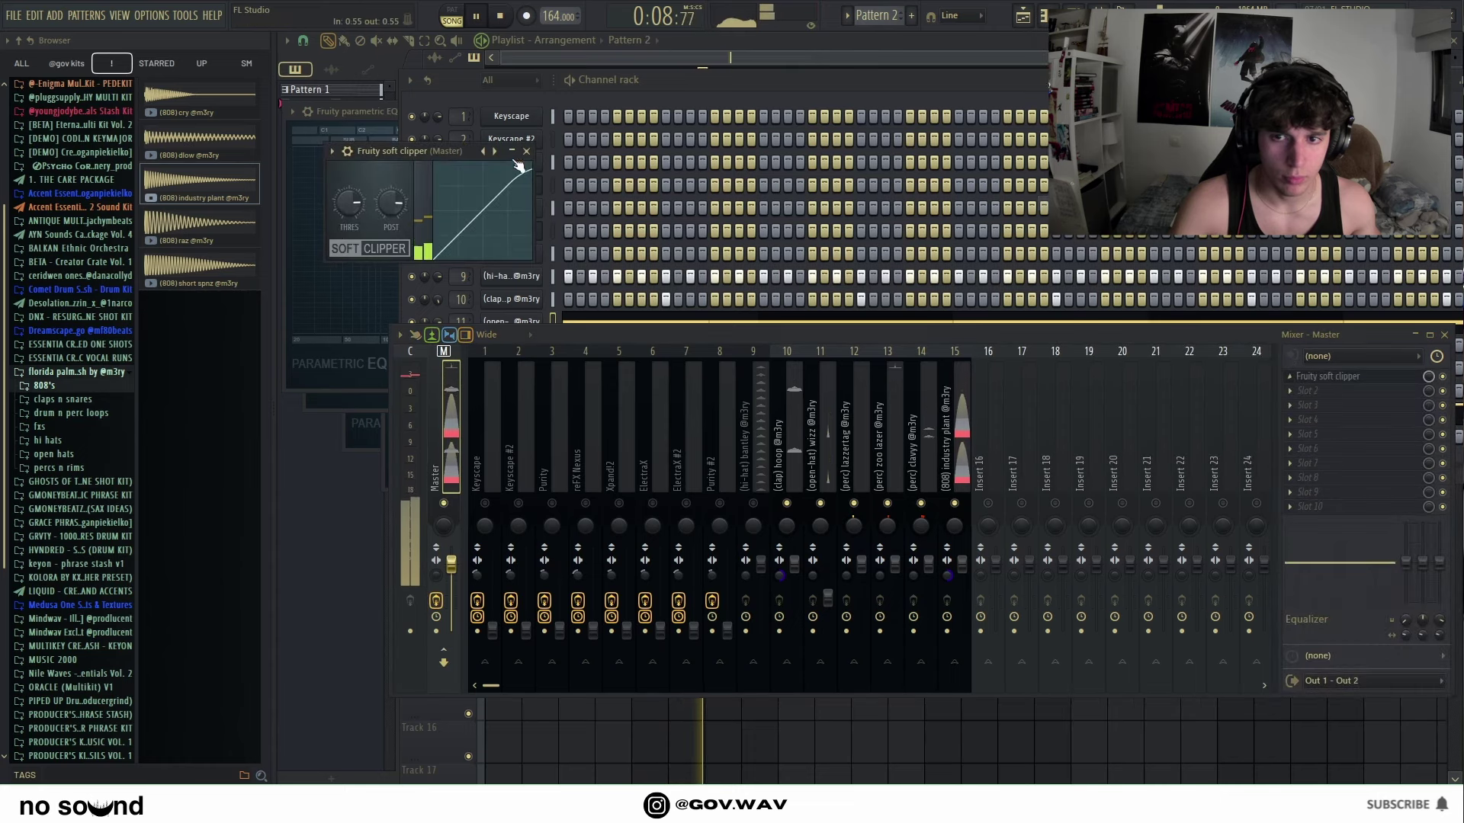
click(529, 142)
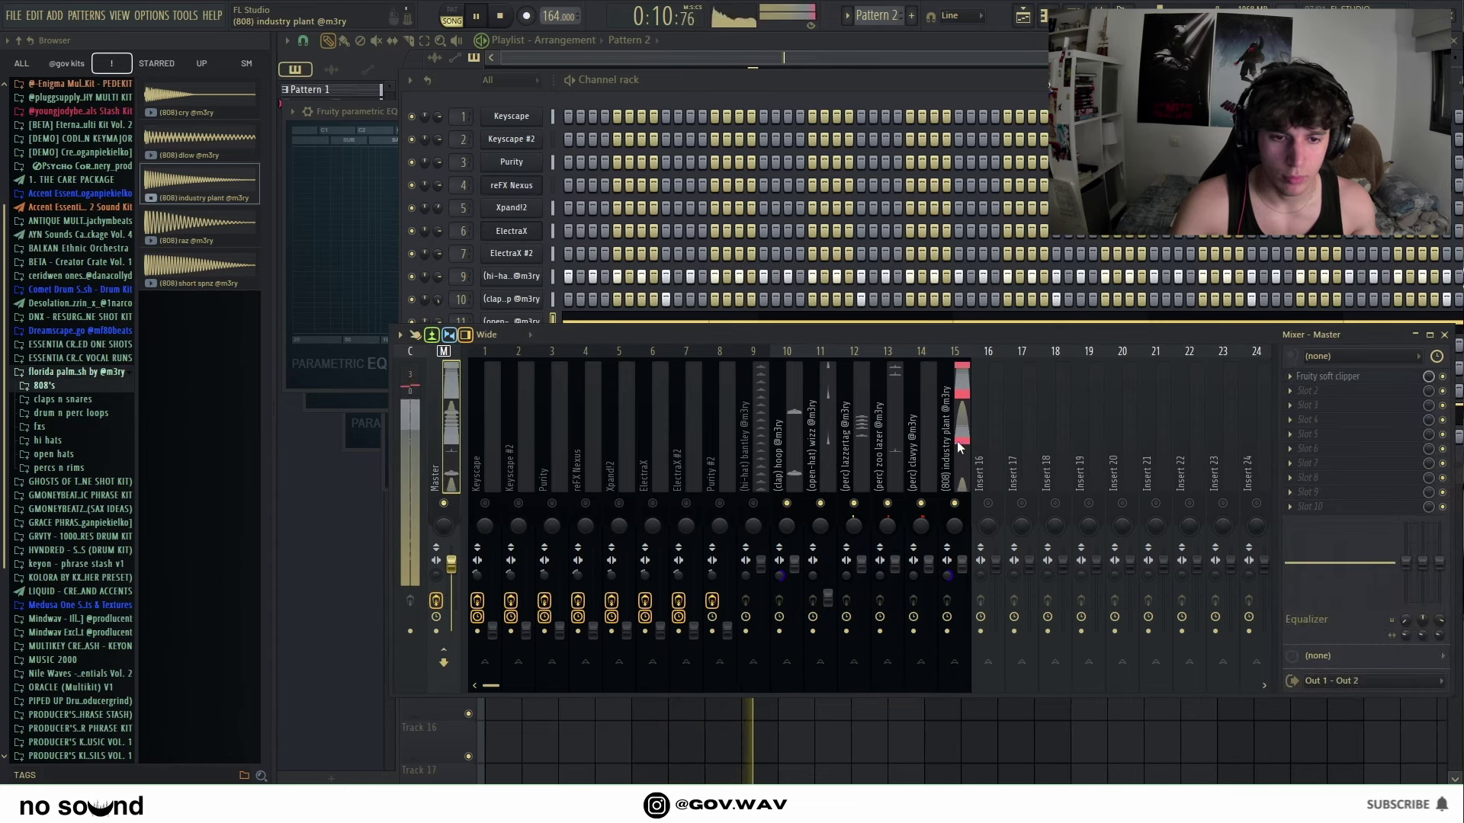
Step: Move the mixer and piano roll windows below the channel rack and open the 808's notes in the piano roll
click(774, 323)
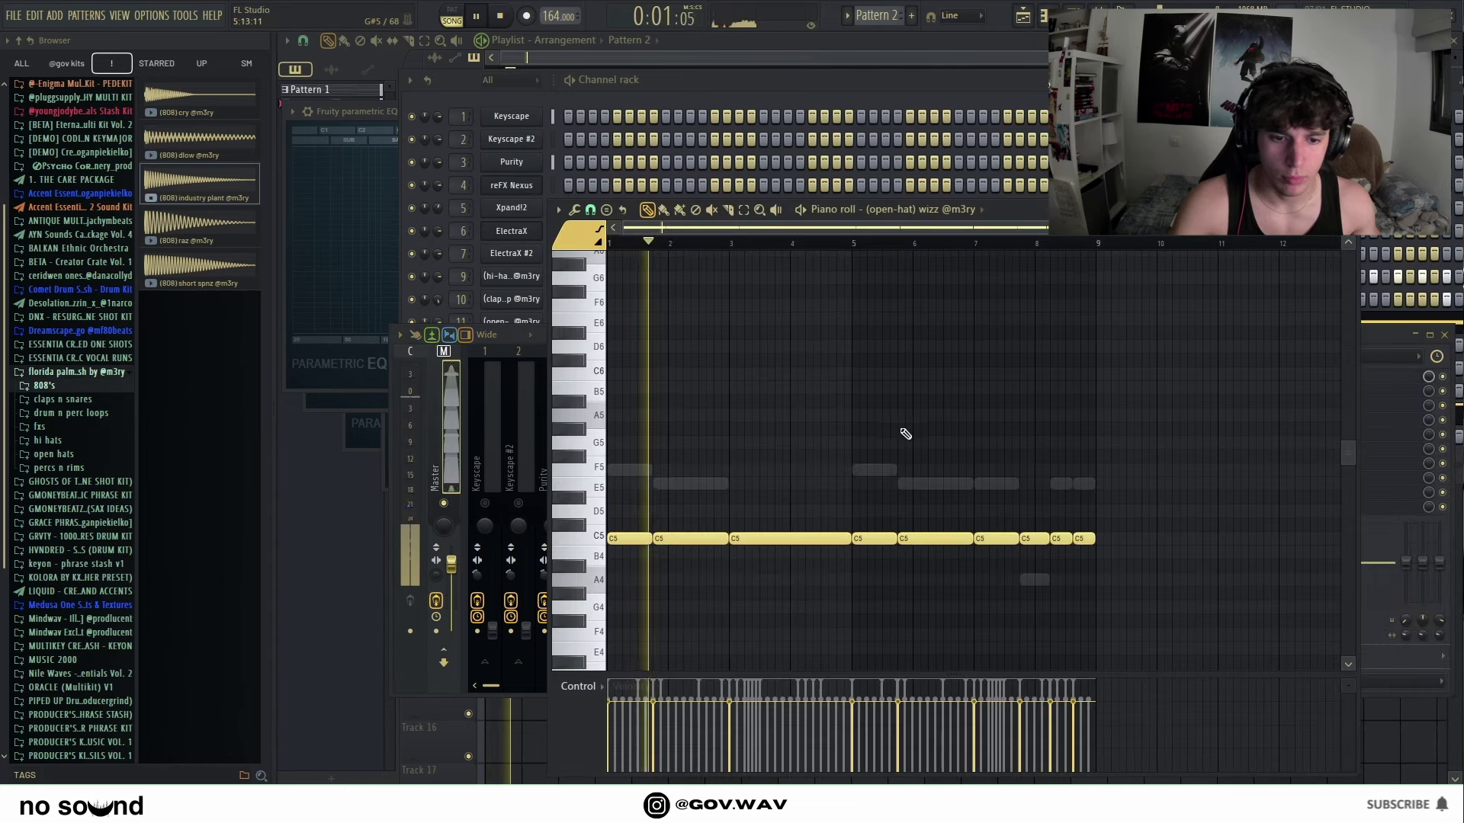
click(859, 345)
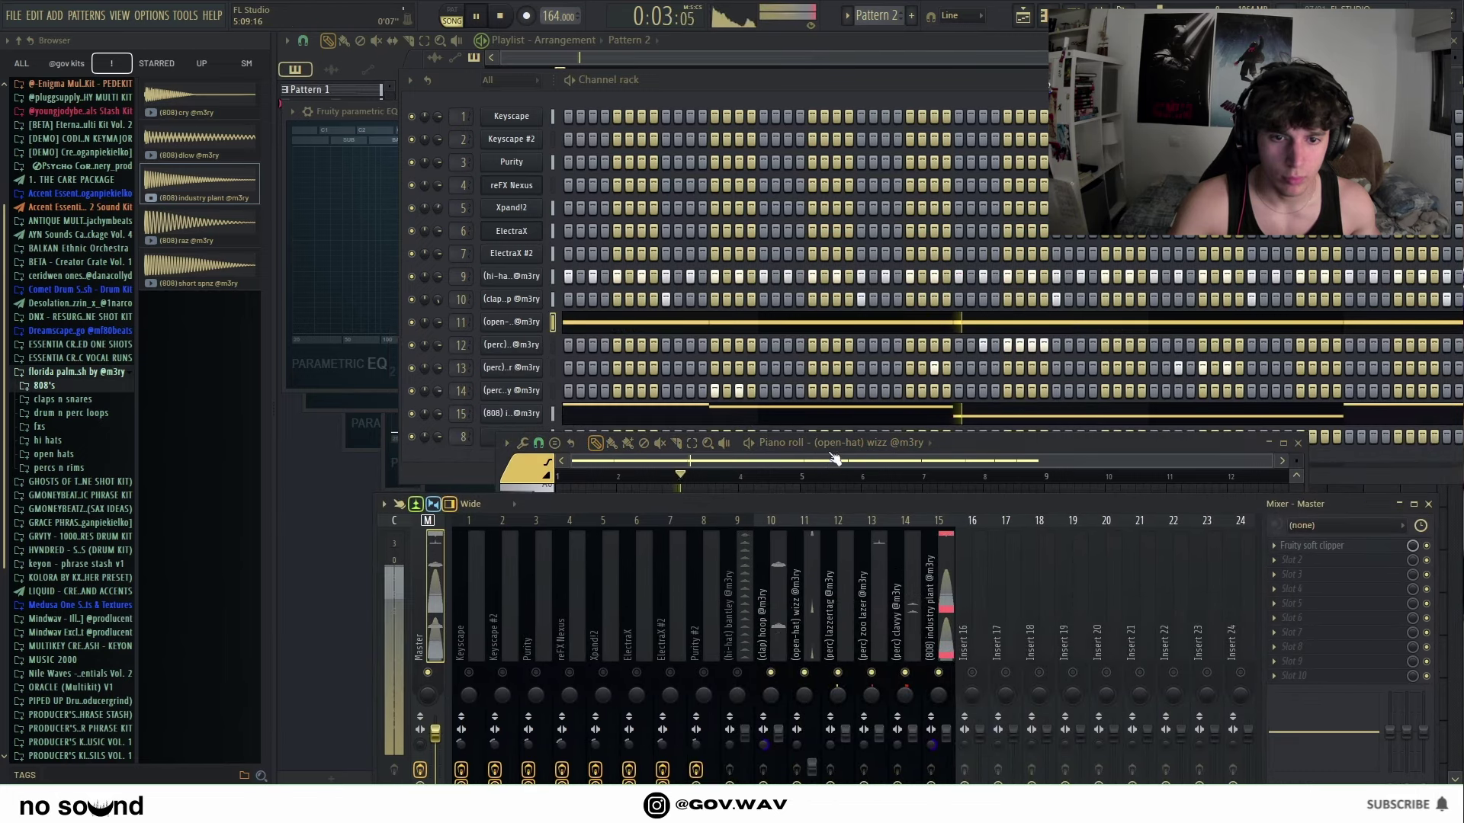
click(839, 413)
scroll(839, 580, down, 3)
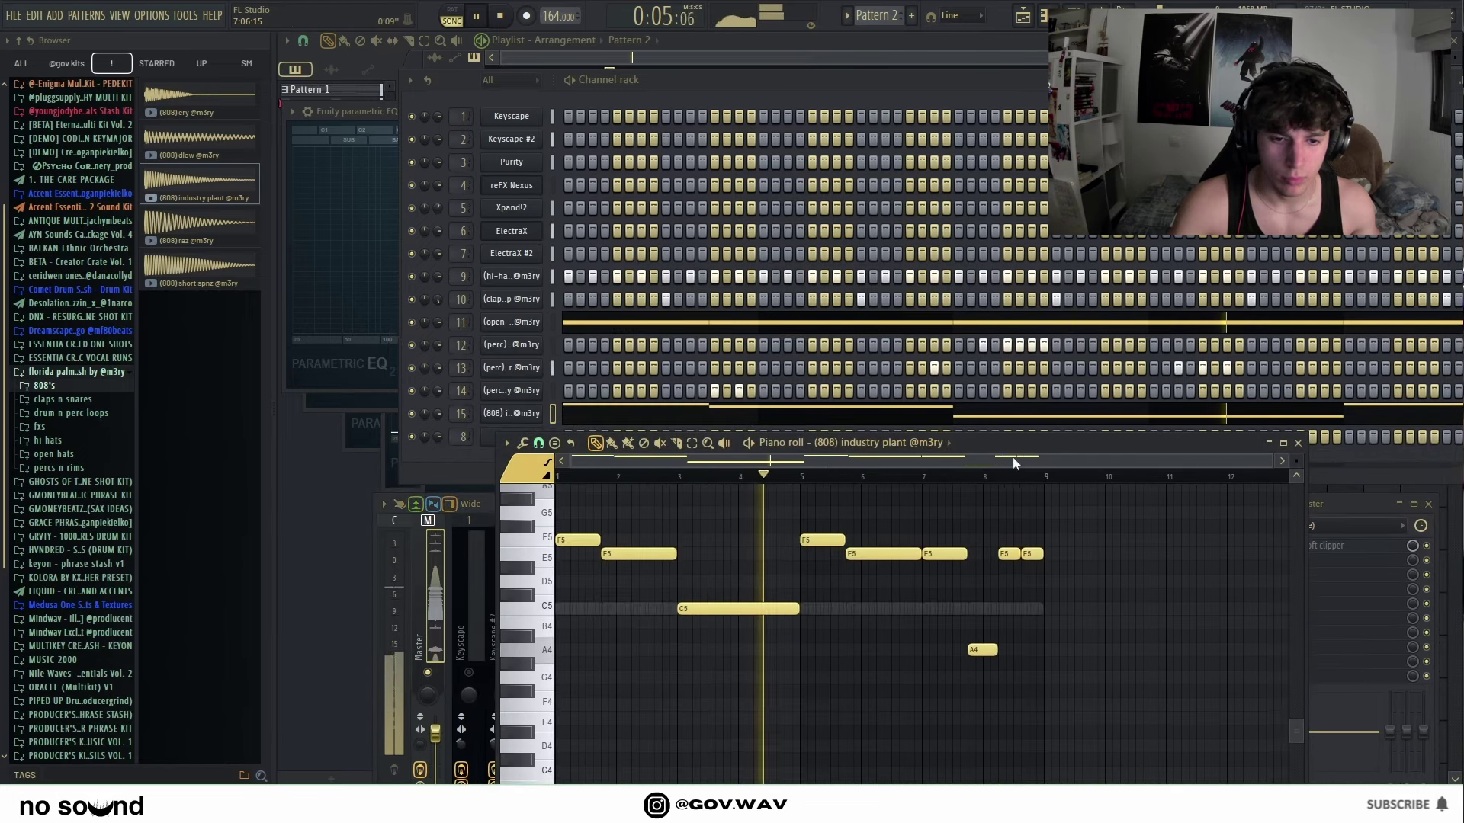
Step: Close the 808's piano roll and open the mixer, placing it over the lower part of the channel rack
drag(1029, 448, 1035, 265)
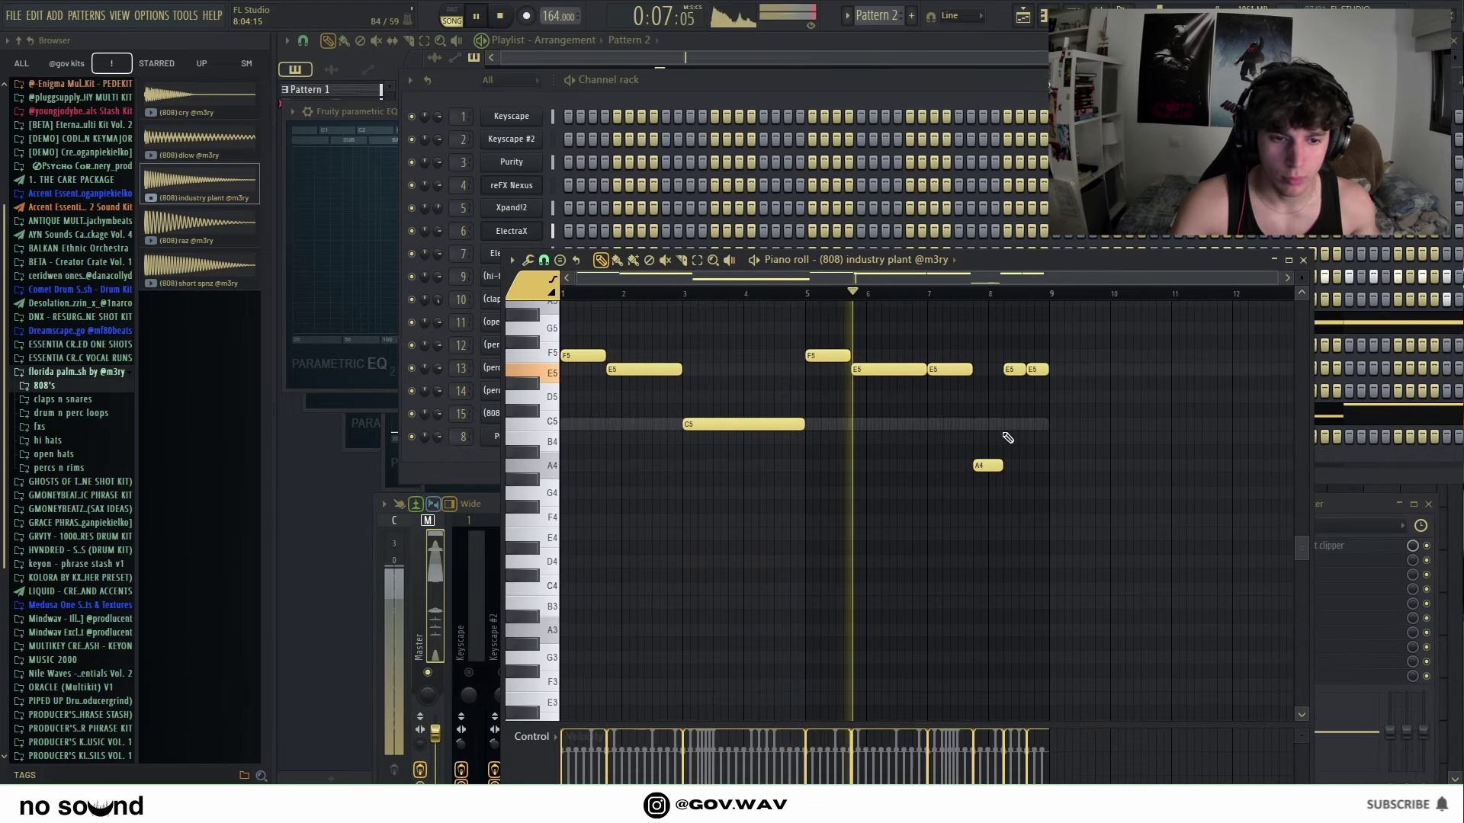
scroll(1008, 435, up, 2)
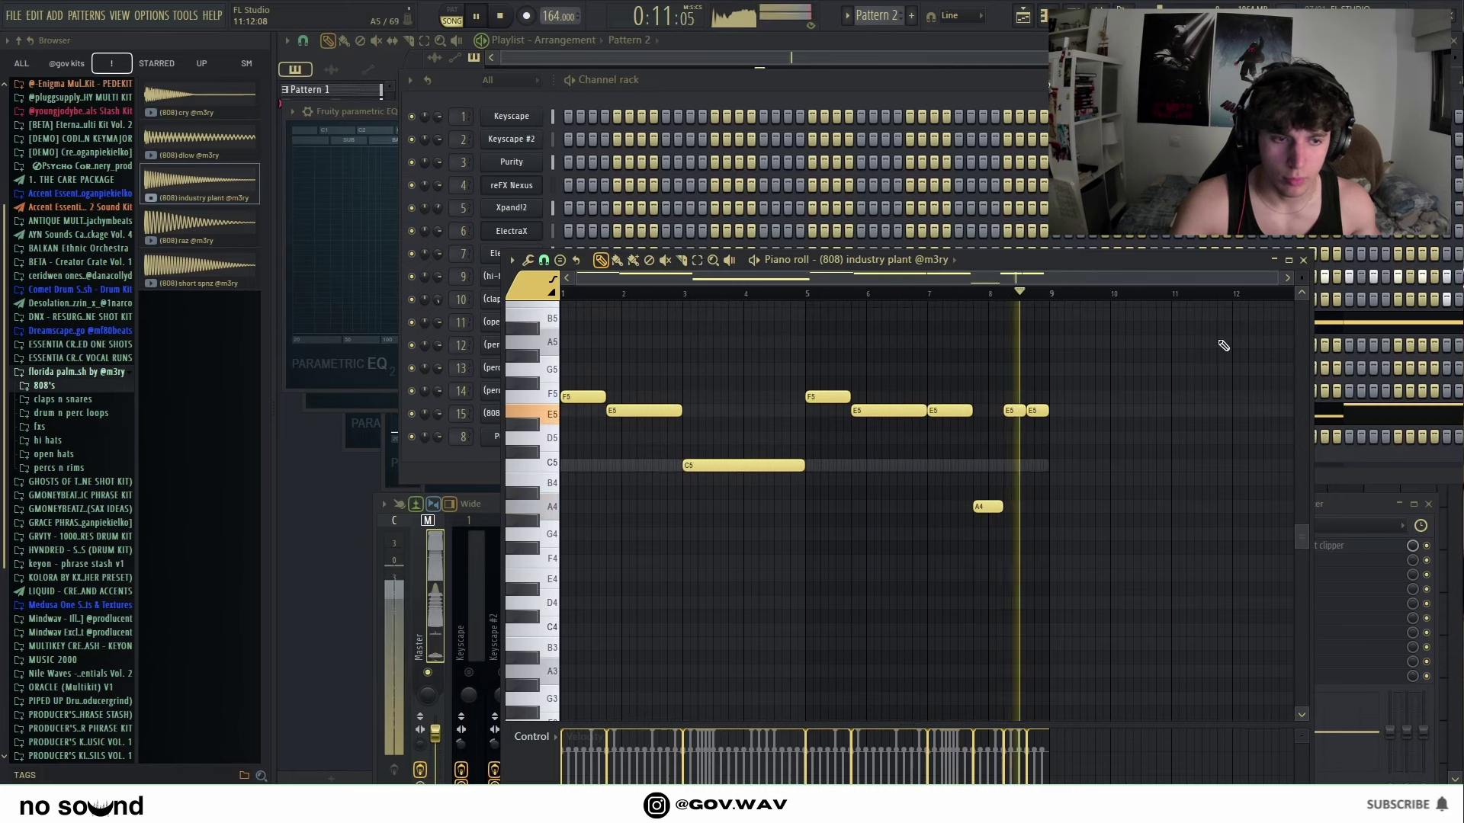
key(F7)
drag(953, 499, 972, 216)
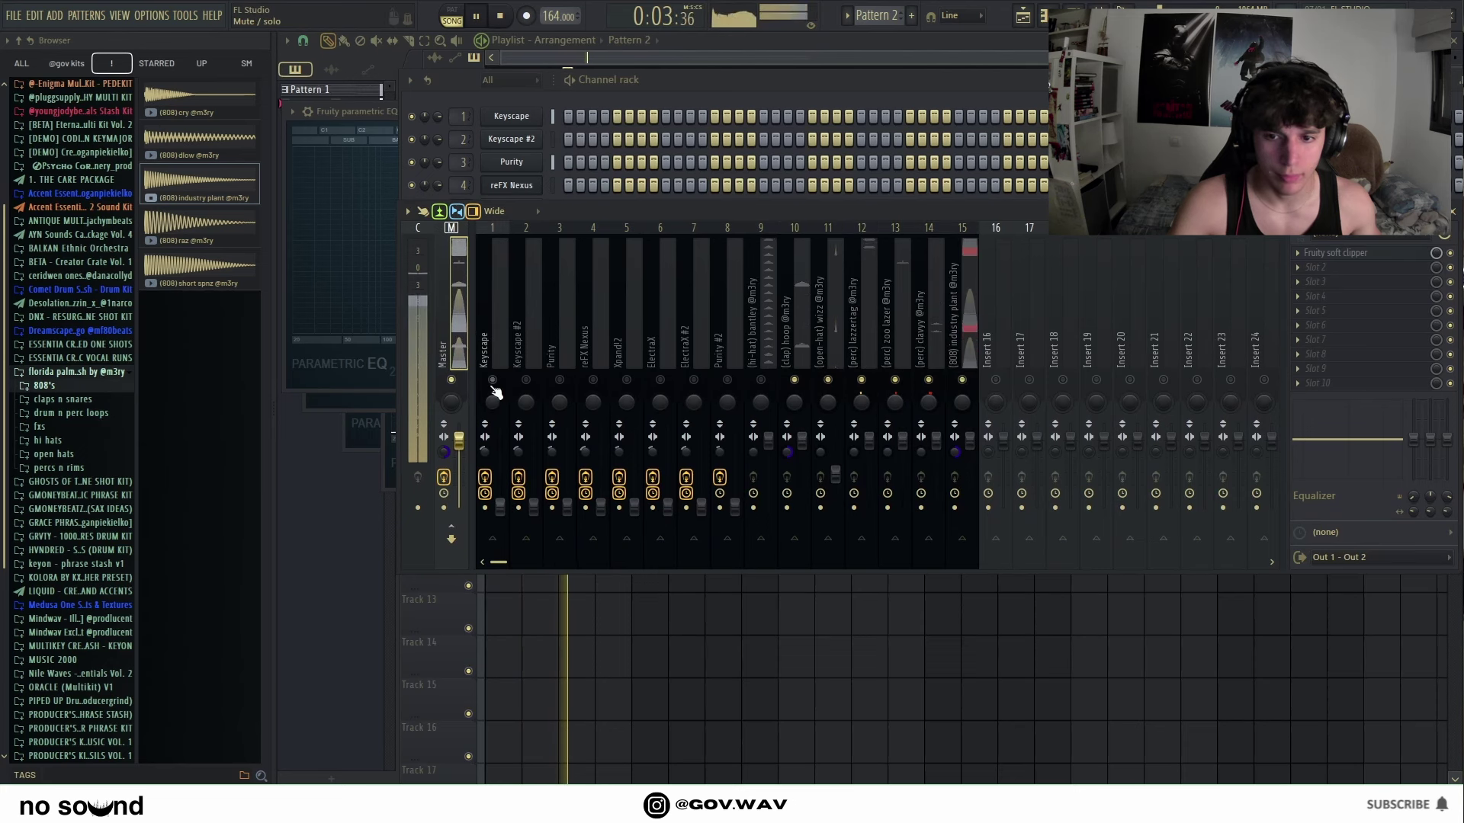
drag(638, 208, 619, 337)
key(space)
Step: Unmute and raise the volume of Keyscape, Keyscape #2, Purity and reFX Nexus, setting reFX Nexus to about 64%
click(474, 627)
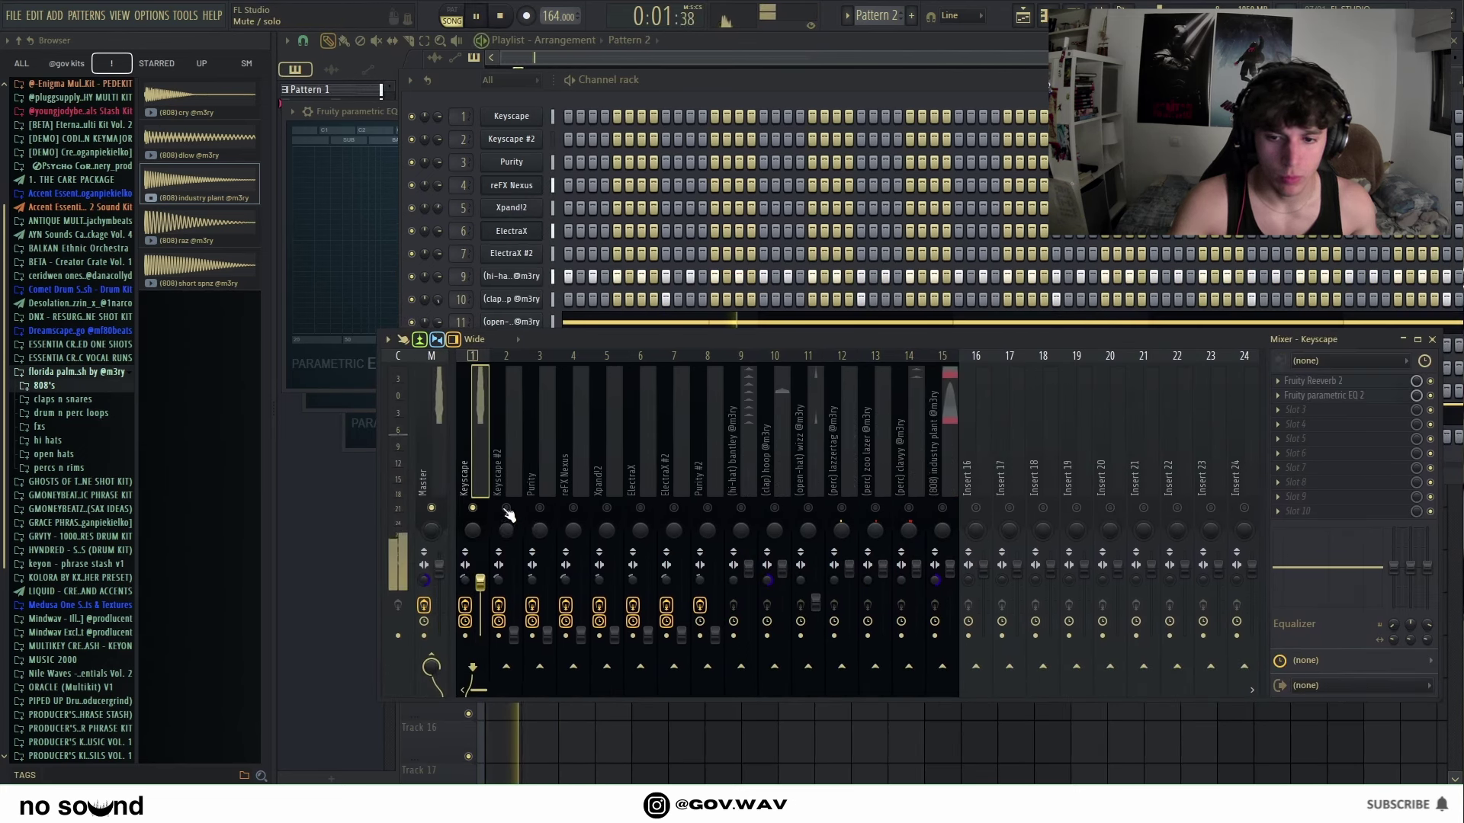
click(523, 640)
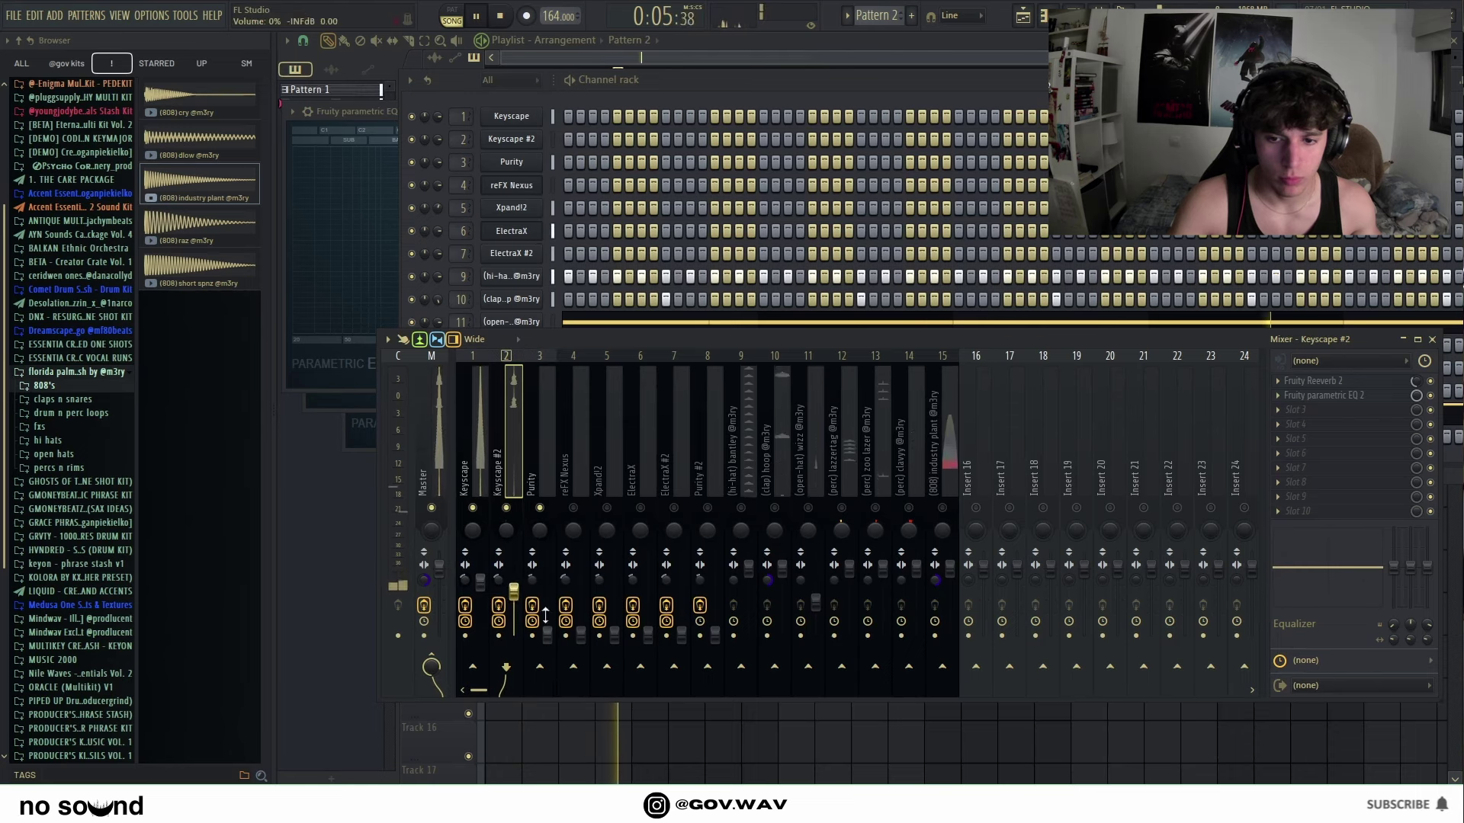
drag(486, 583, 480, 576)
drag(545, 636, 547, 608)
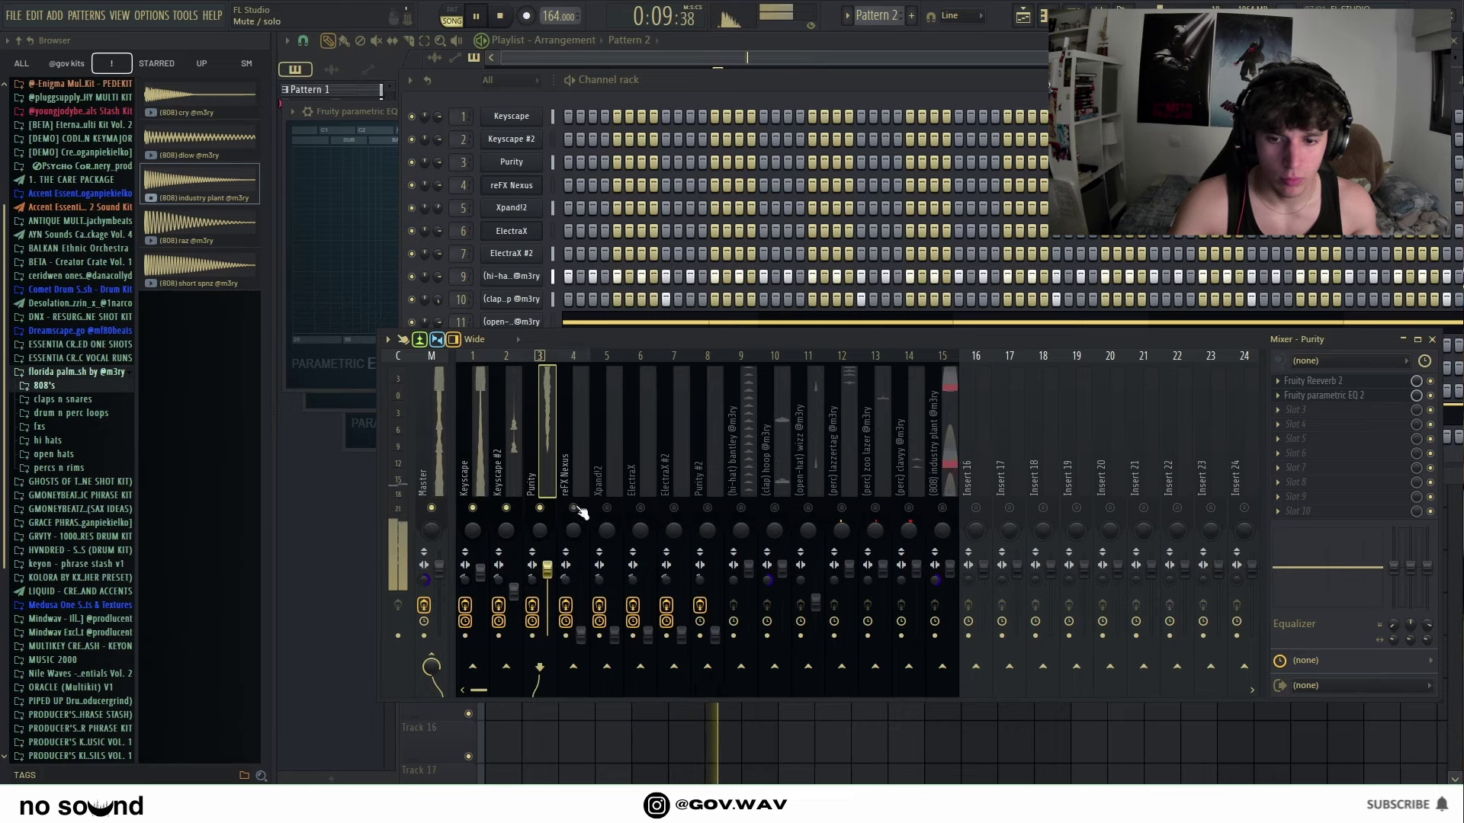
drag(581, 634, 581, 590)
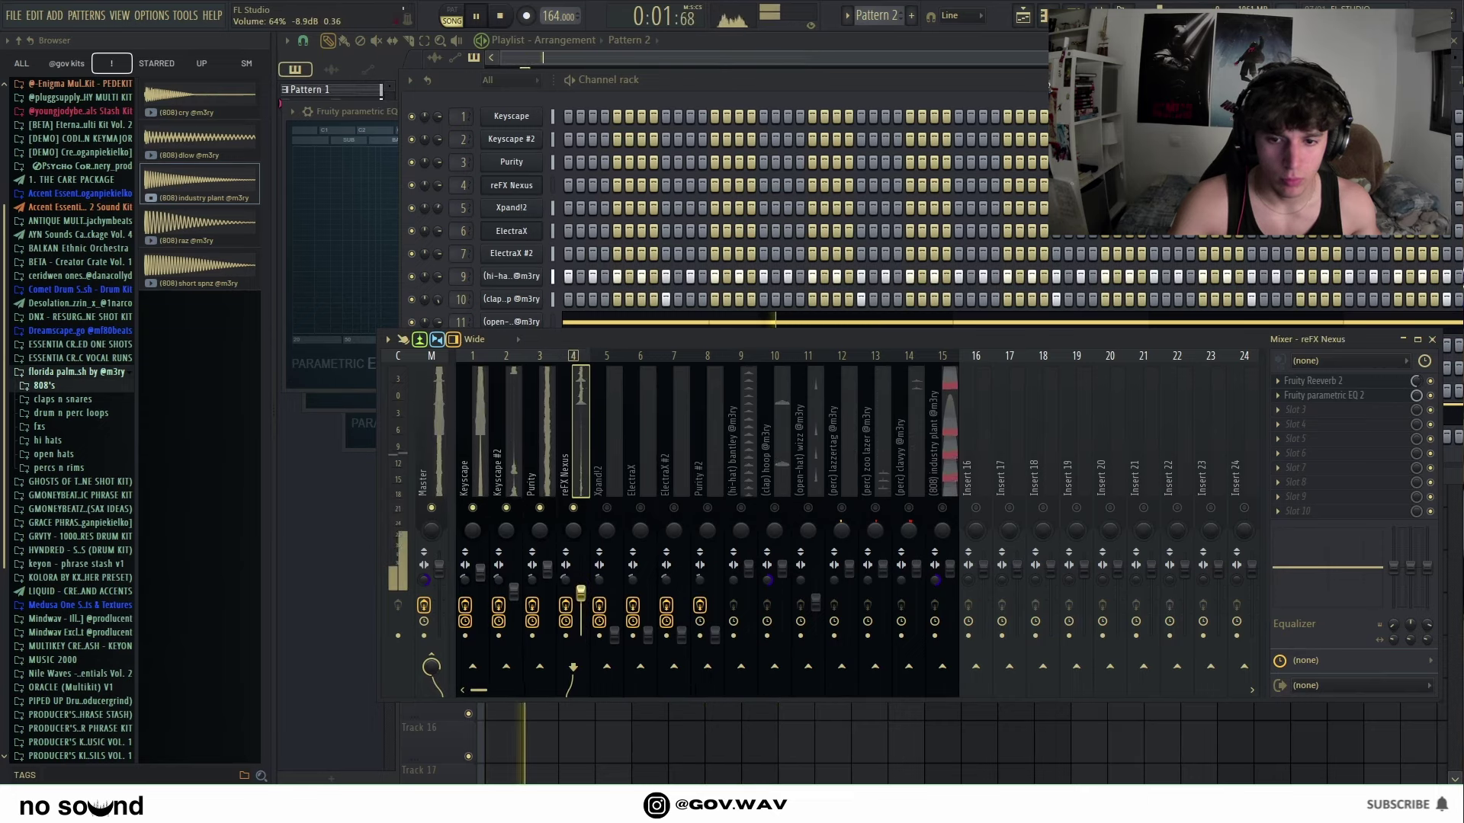
Step: Unmute and raise Xpand!2, ElectraX, ElectraX #2 and Purity #2, and spread the melody tracks' panning, with Purity 38% left
drag(573, 529, 573, 519)
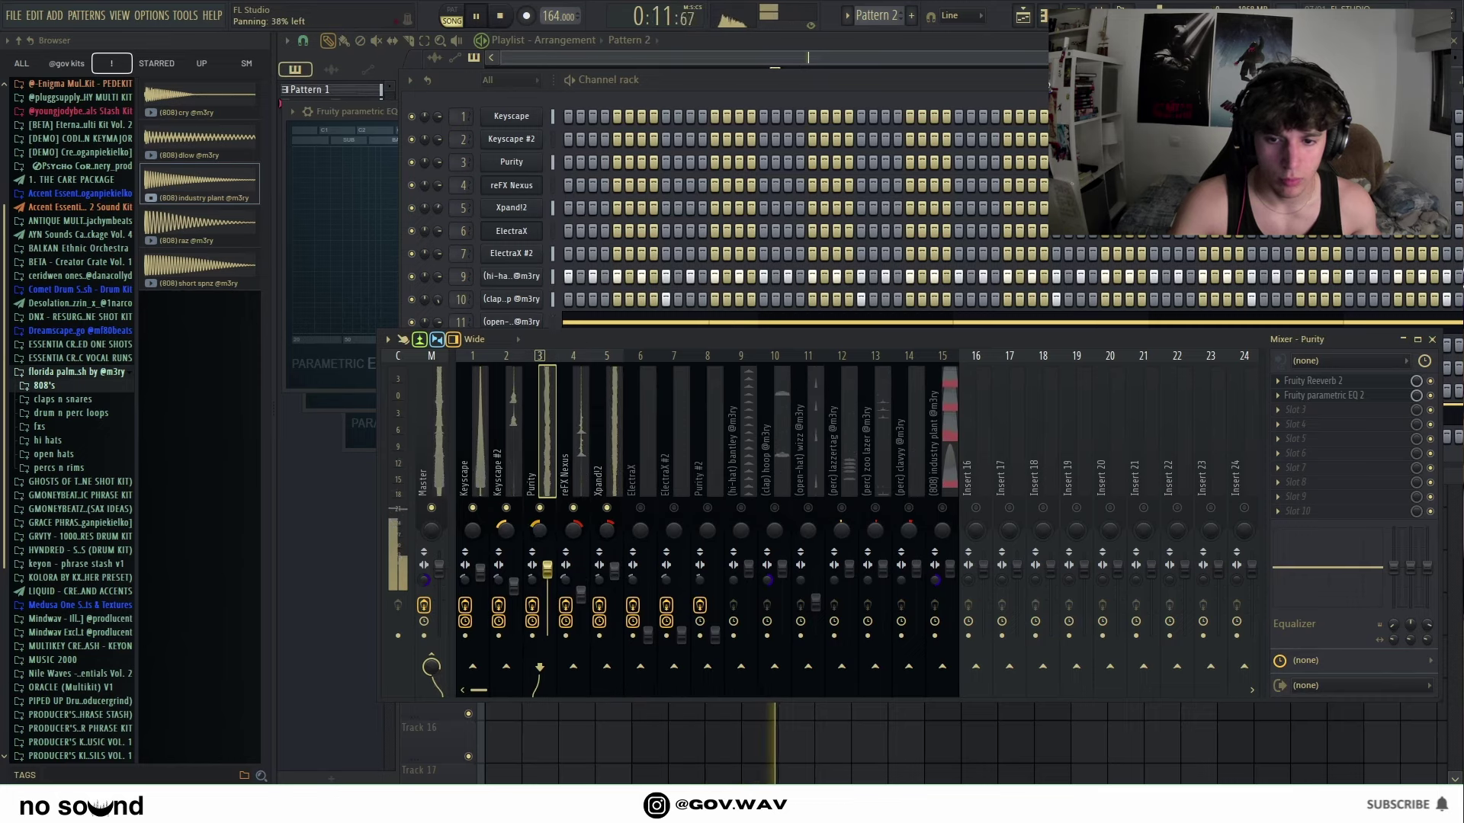
click(650, 646)
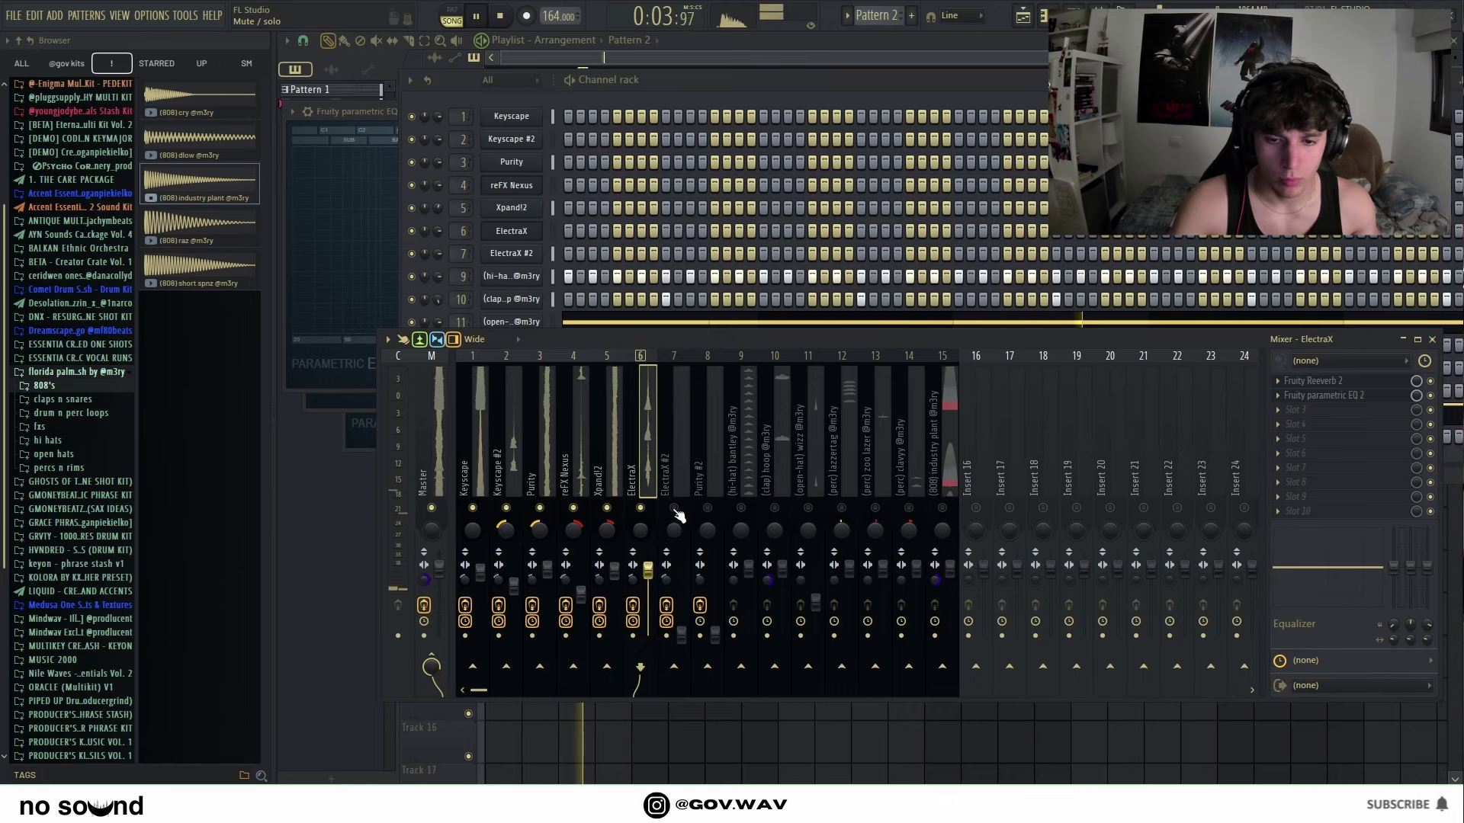
click(679, 637)
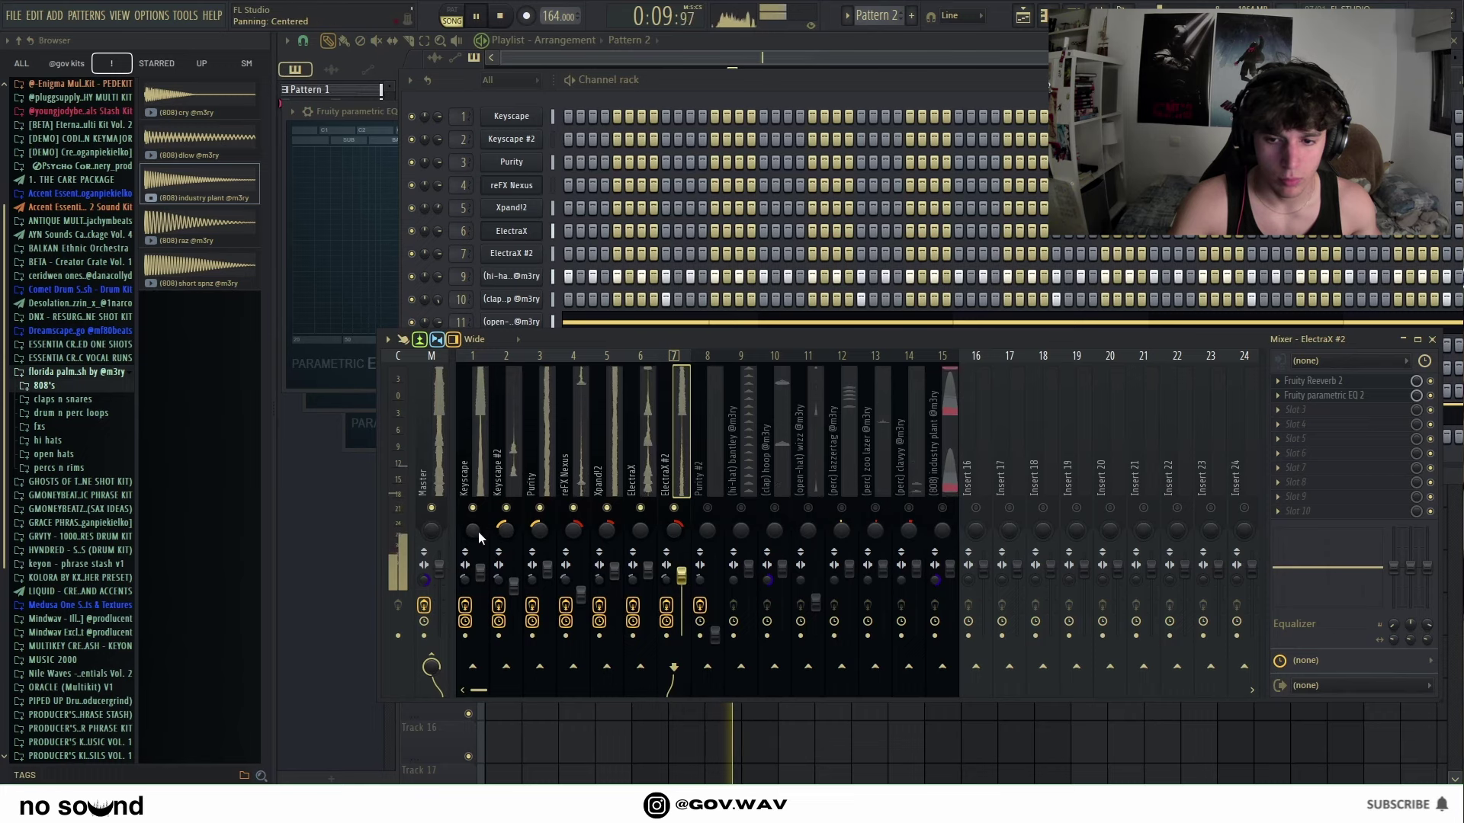
drag(478, 532, 478, 542)
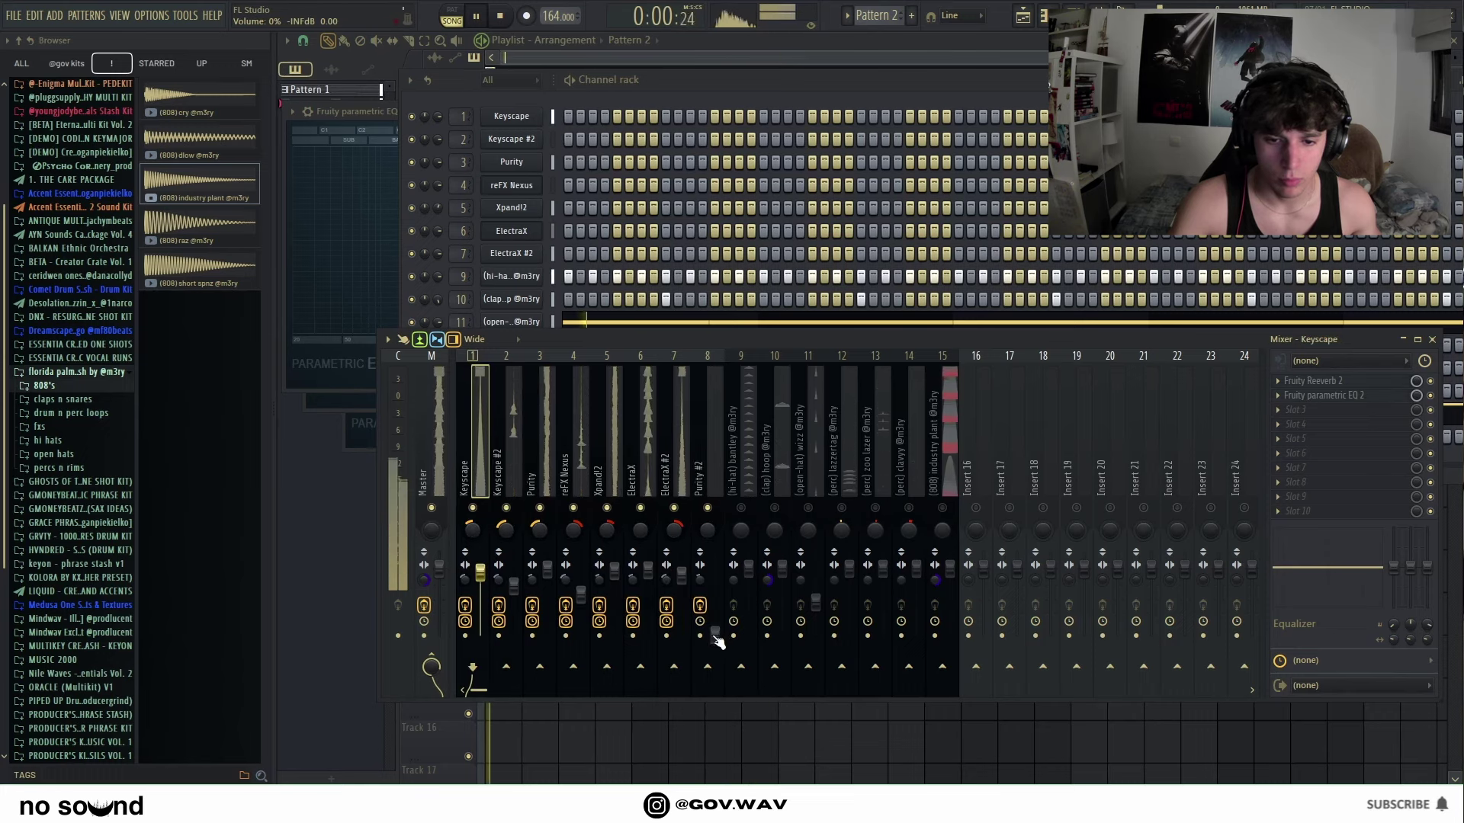
drag(715, 636, 715, 597)
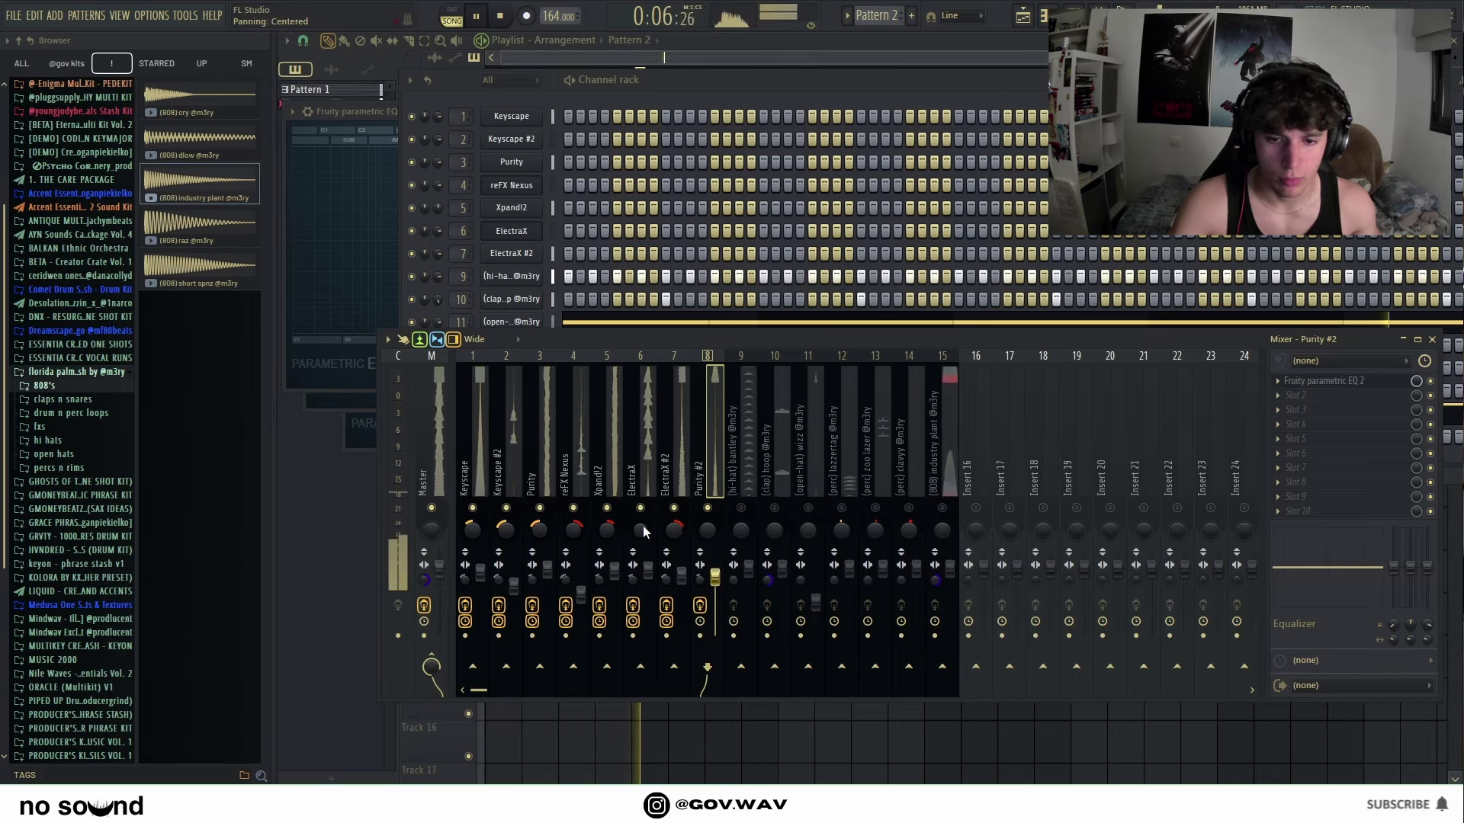
Step: Pan ElectraX #2 23% left and Keyscape right, and slightly raise reFX Nexus while bringing the muted drums and 808 back in
scroll(721, 580, up, 2)
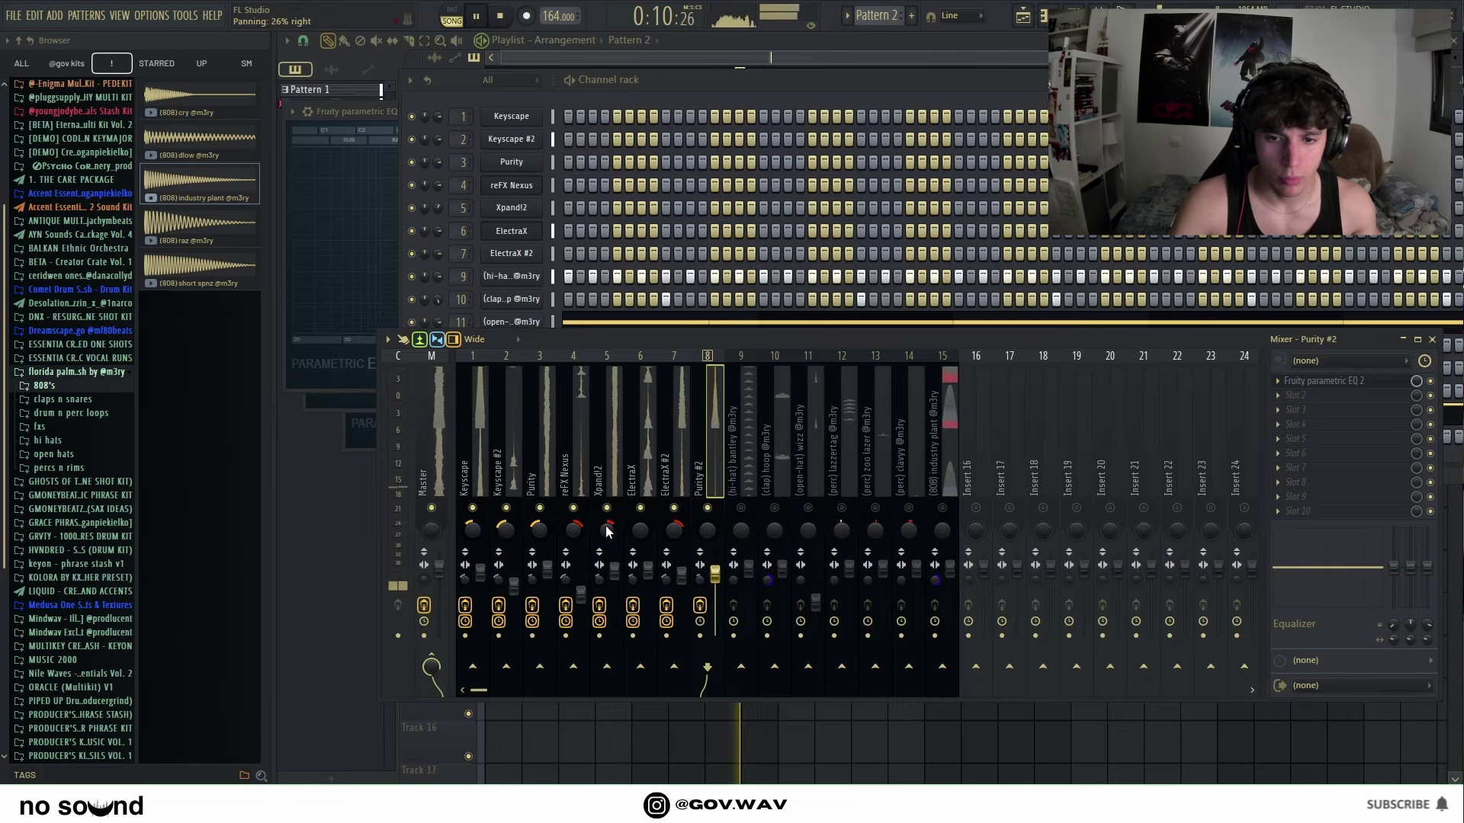
click(678, 531)
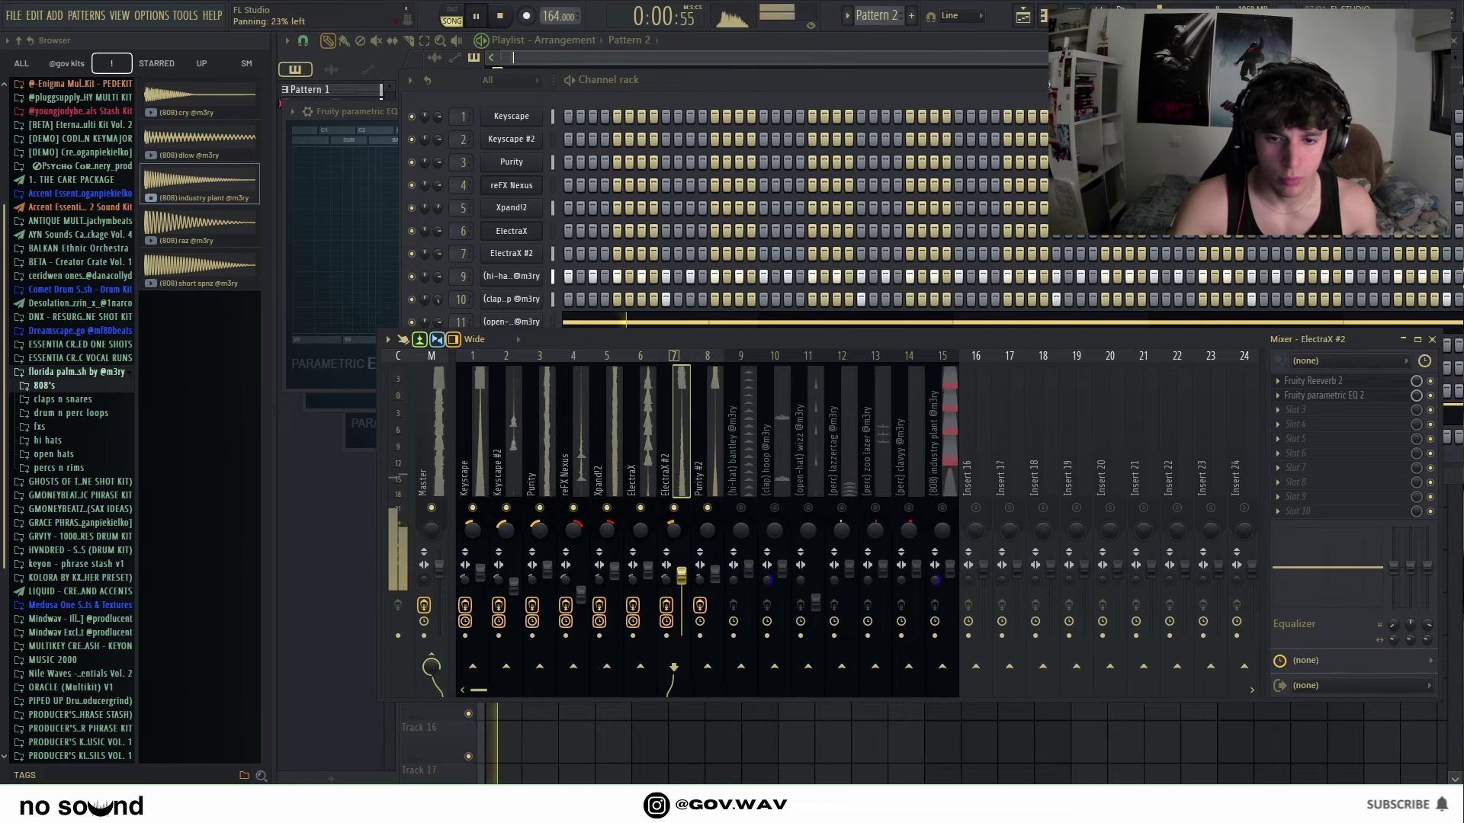
click(474, 528)
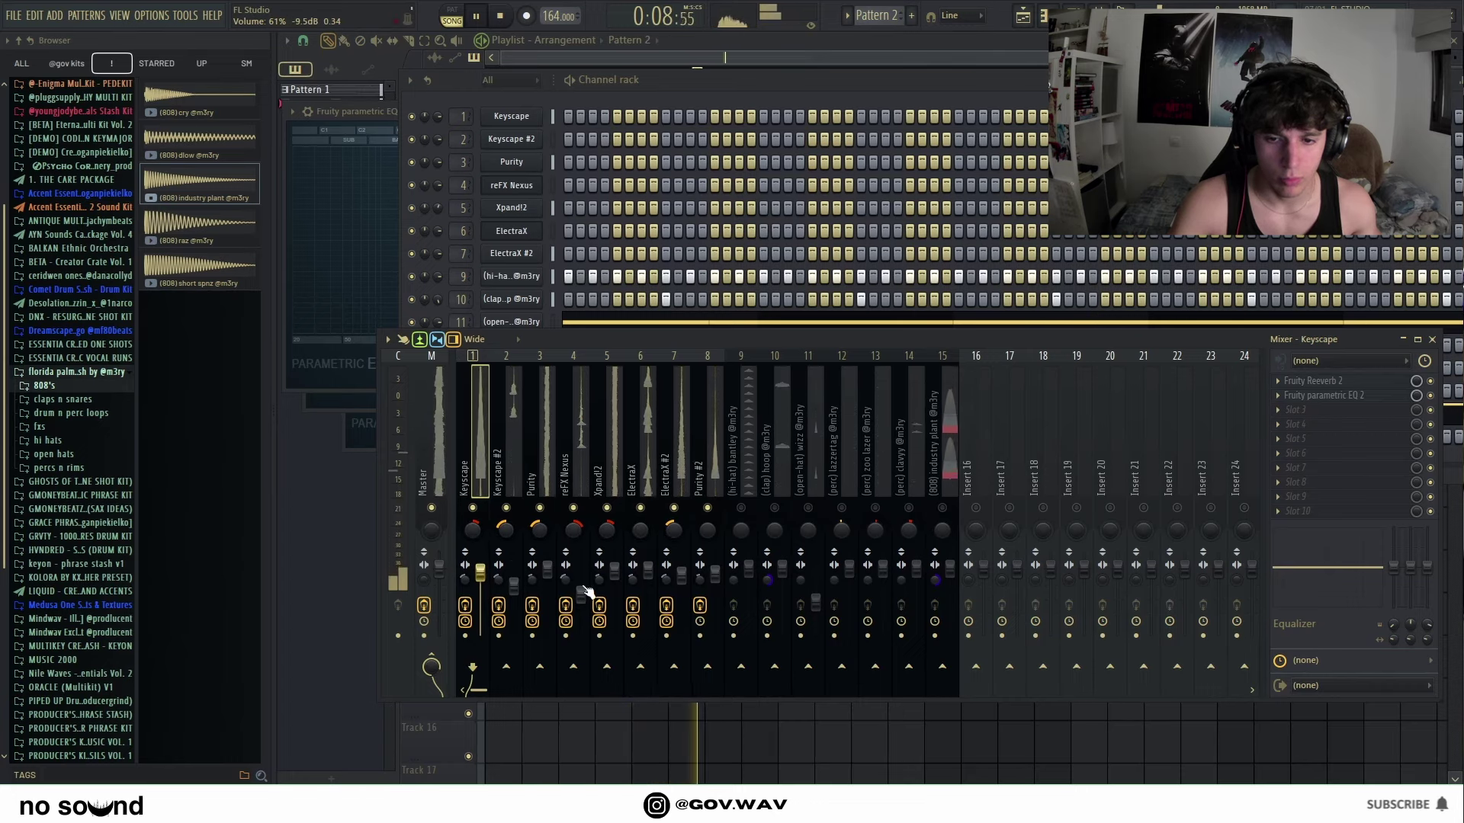
drag(584, 596, 581, 593)
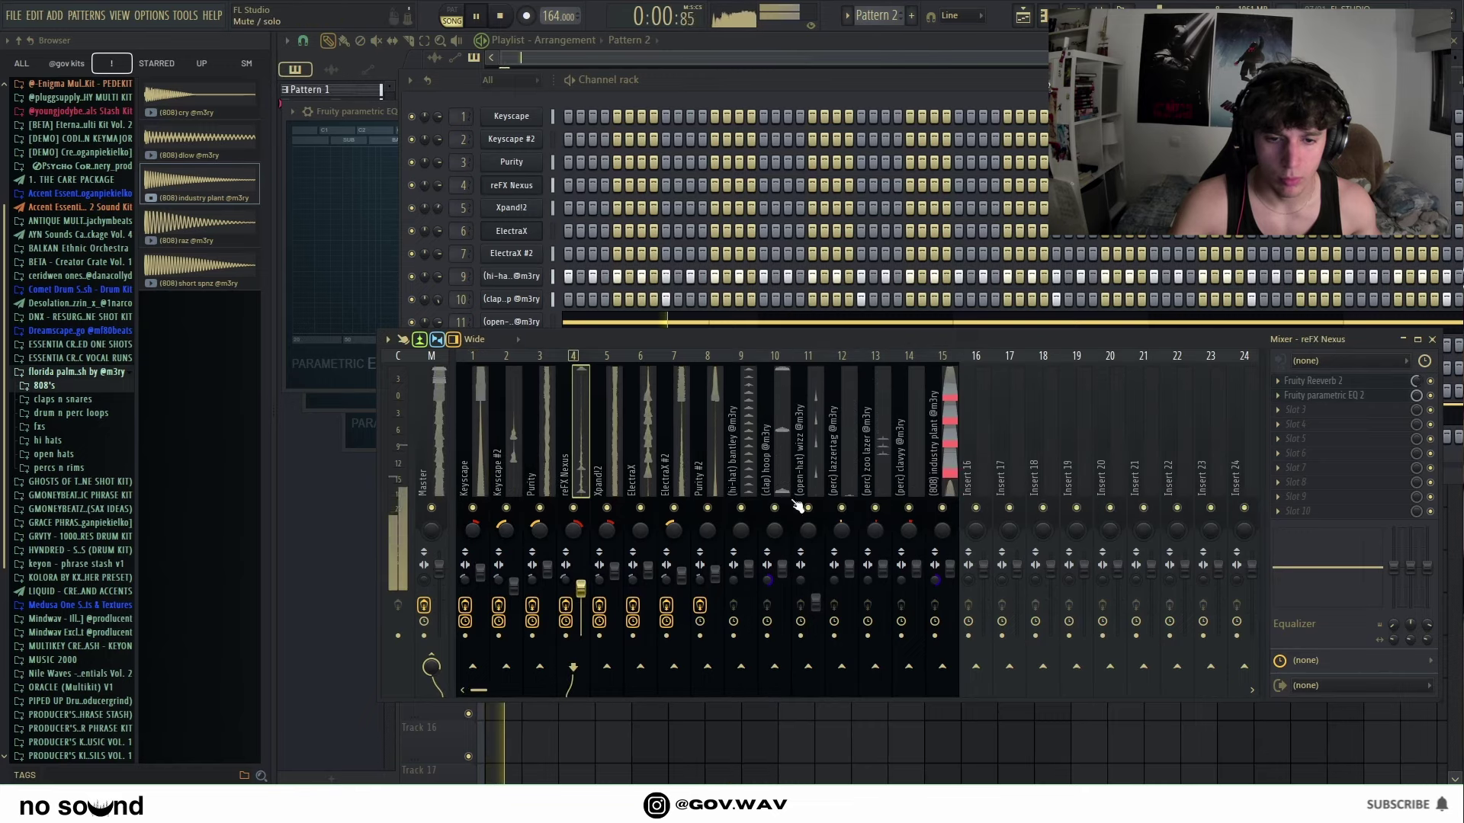
Step: Split Pattern 2 and Pattern 1 by channel in the playlist so each instrument has its own pattern and track
key(F5)
right_click(334, 106)
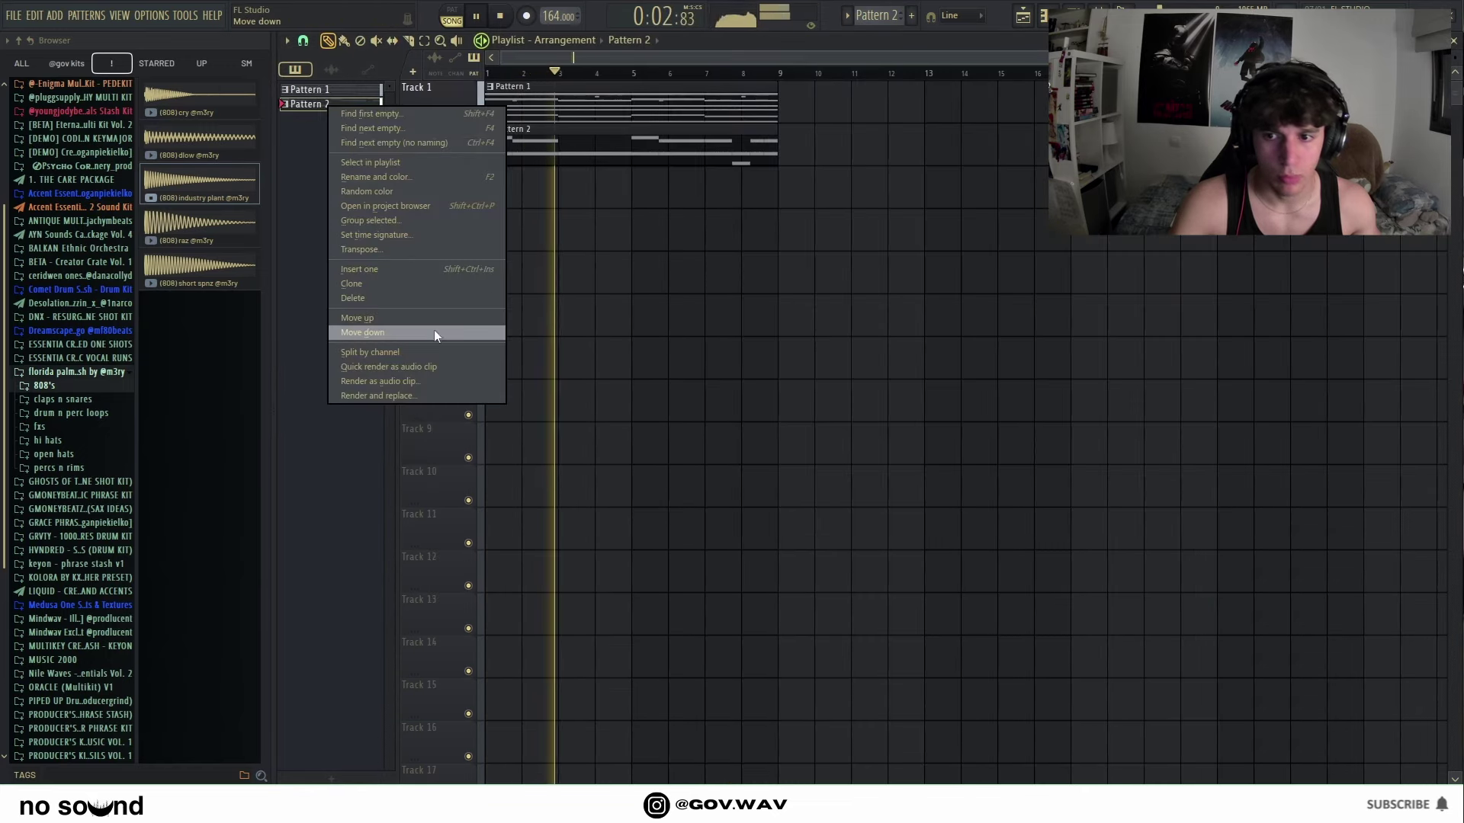
click(433, 333)
right_click(330, 96)
click(396, 339)
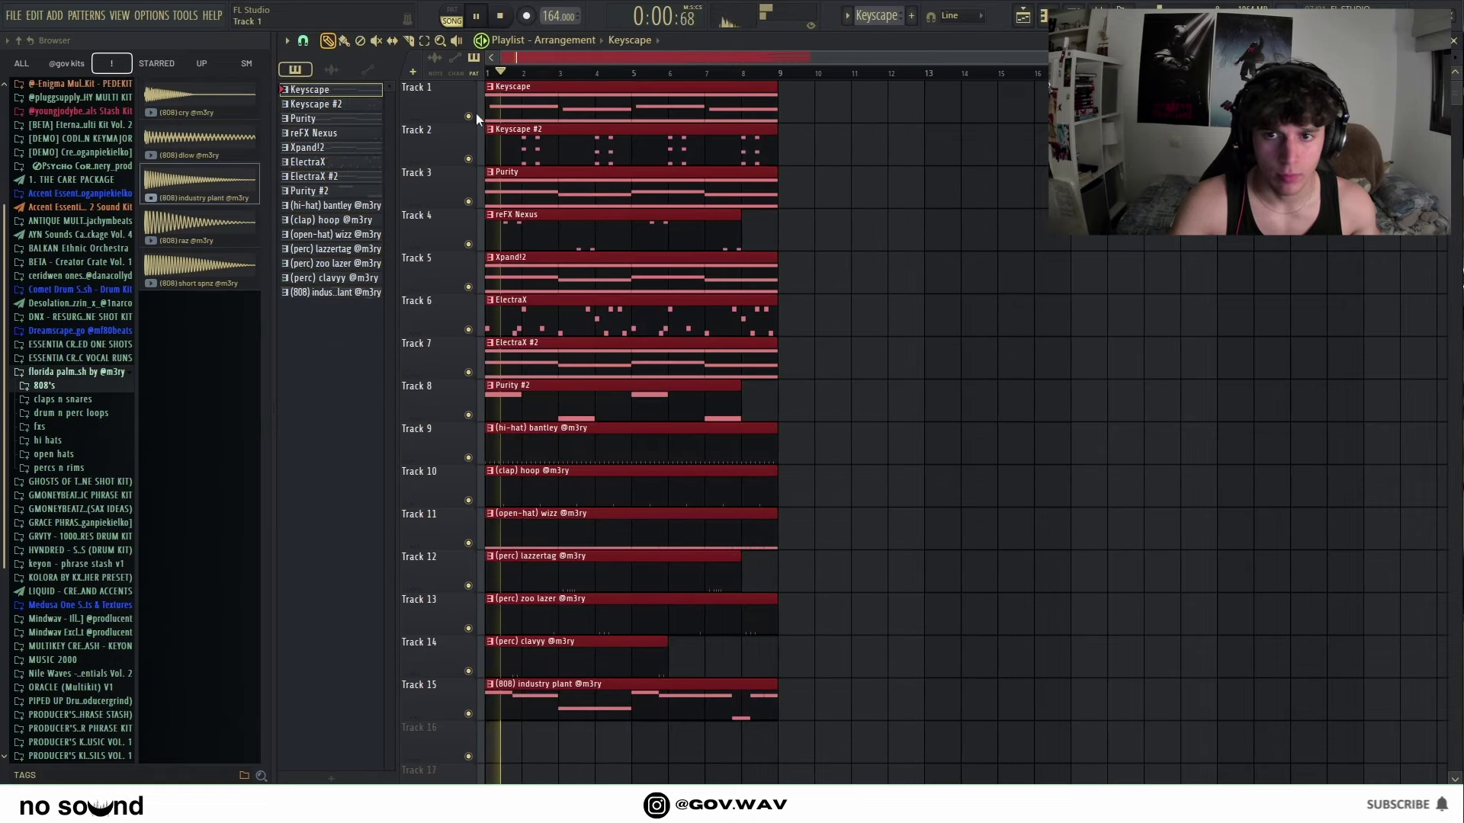
Step: Duplicate all the split clips end to end so the arrangement covers five consecutive eight-bar sections
key(ctrl+b)
key(ctrl+b)
key(ctrl+b)
key(ctrl+b)
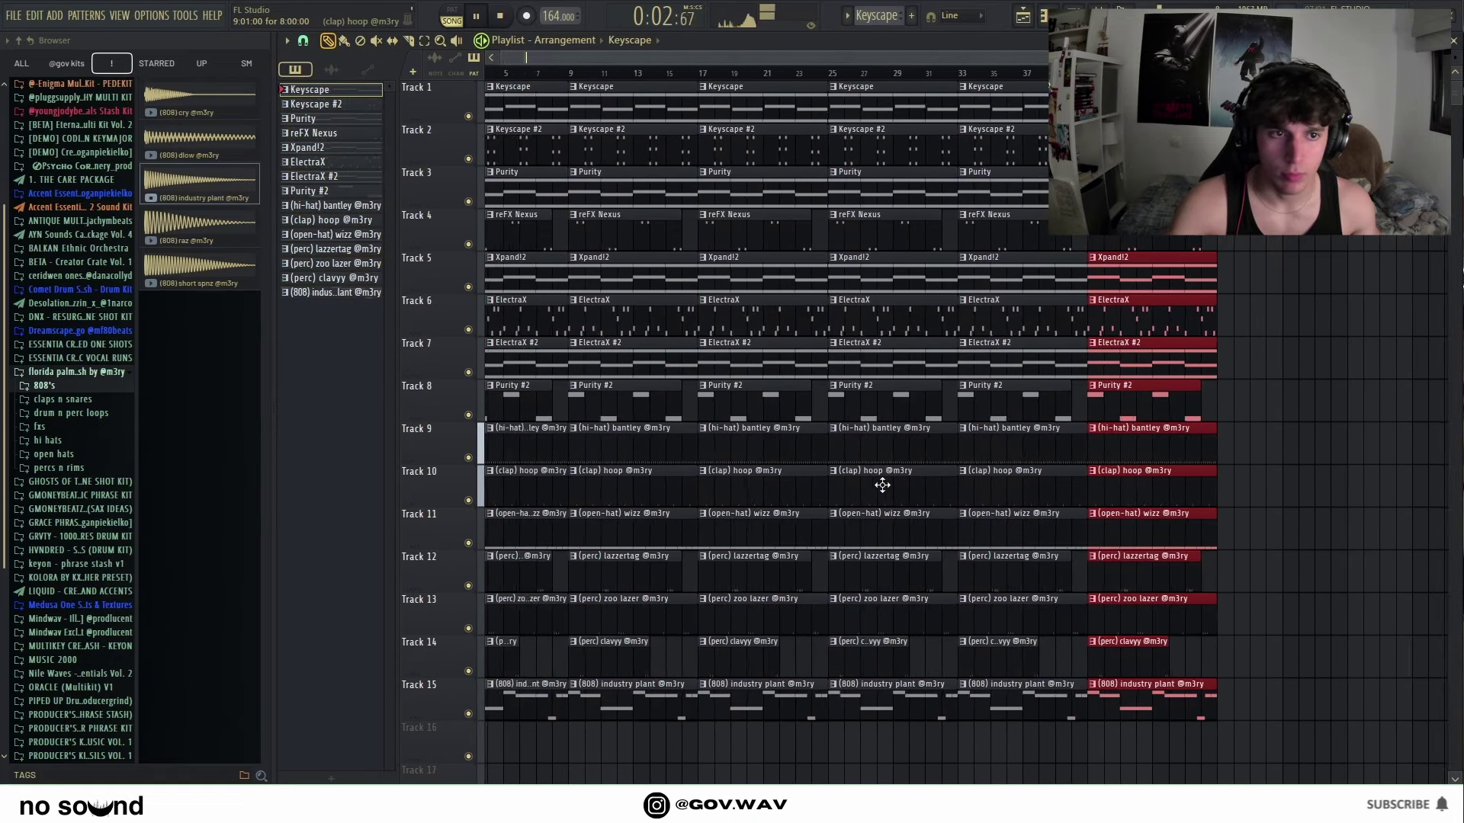
scroll(885, 486, down, 3)
scroll(556, 605, up, 3)
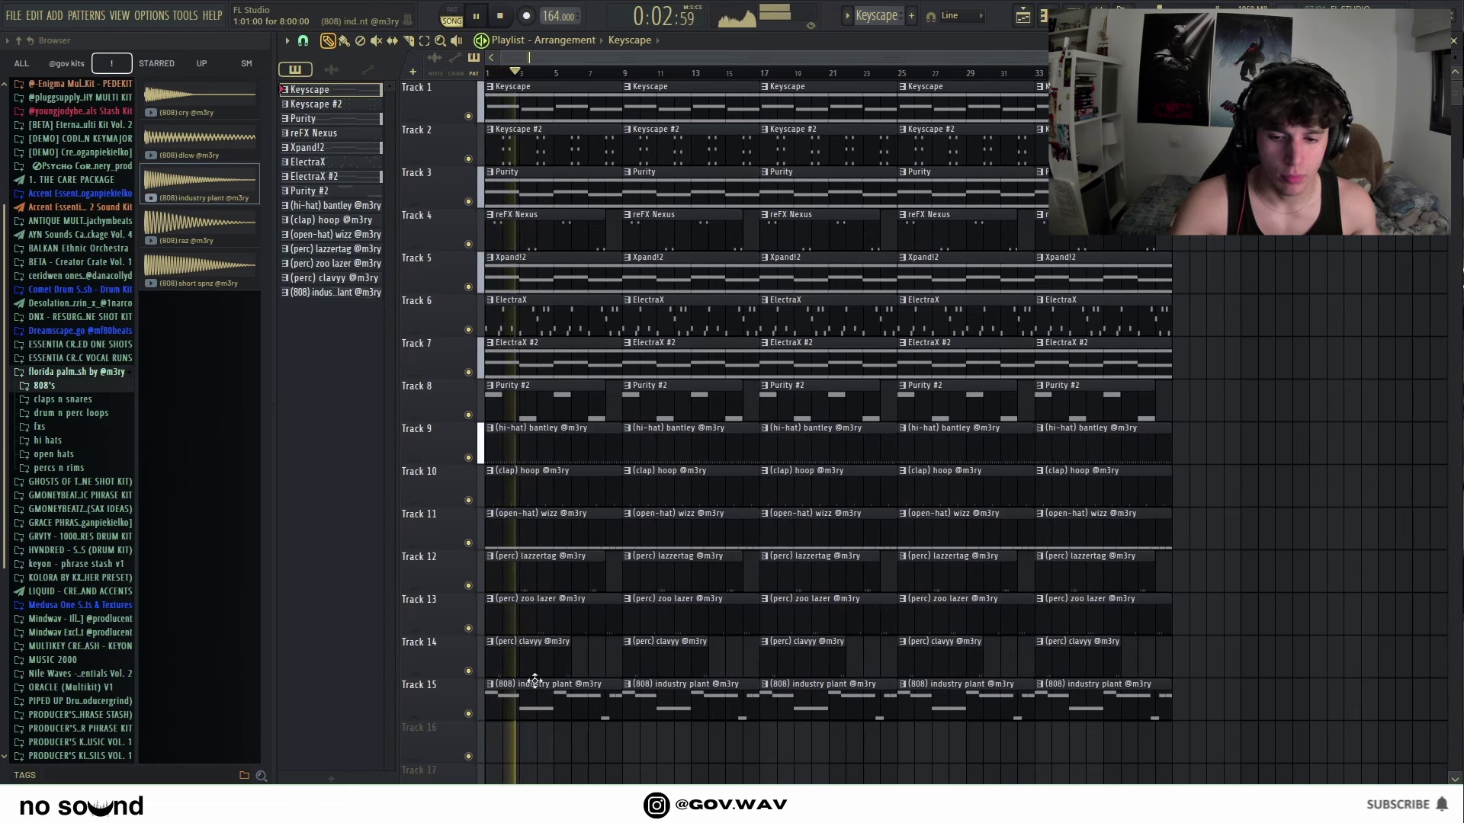
Step: Raise the Boost of the 808's sampler to about 7%, close the windows over the playlist and restart playback
click(1043, 15)
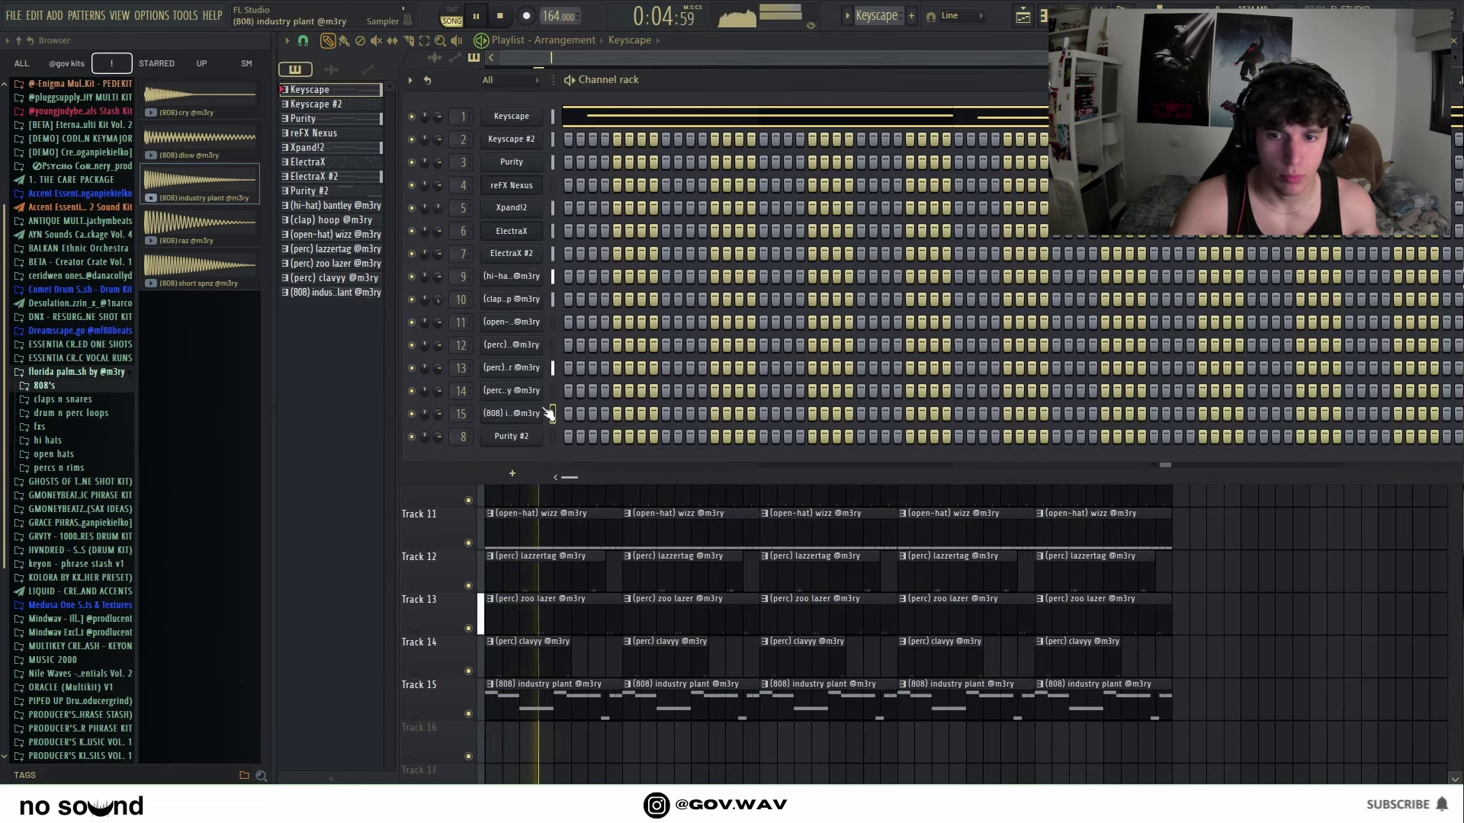
click(521, 422)
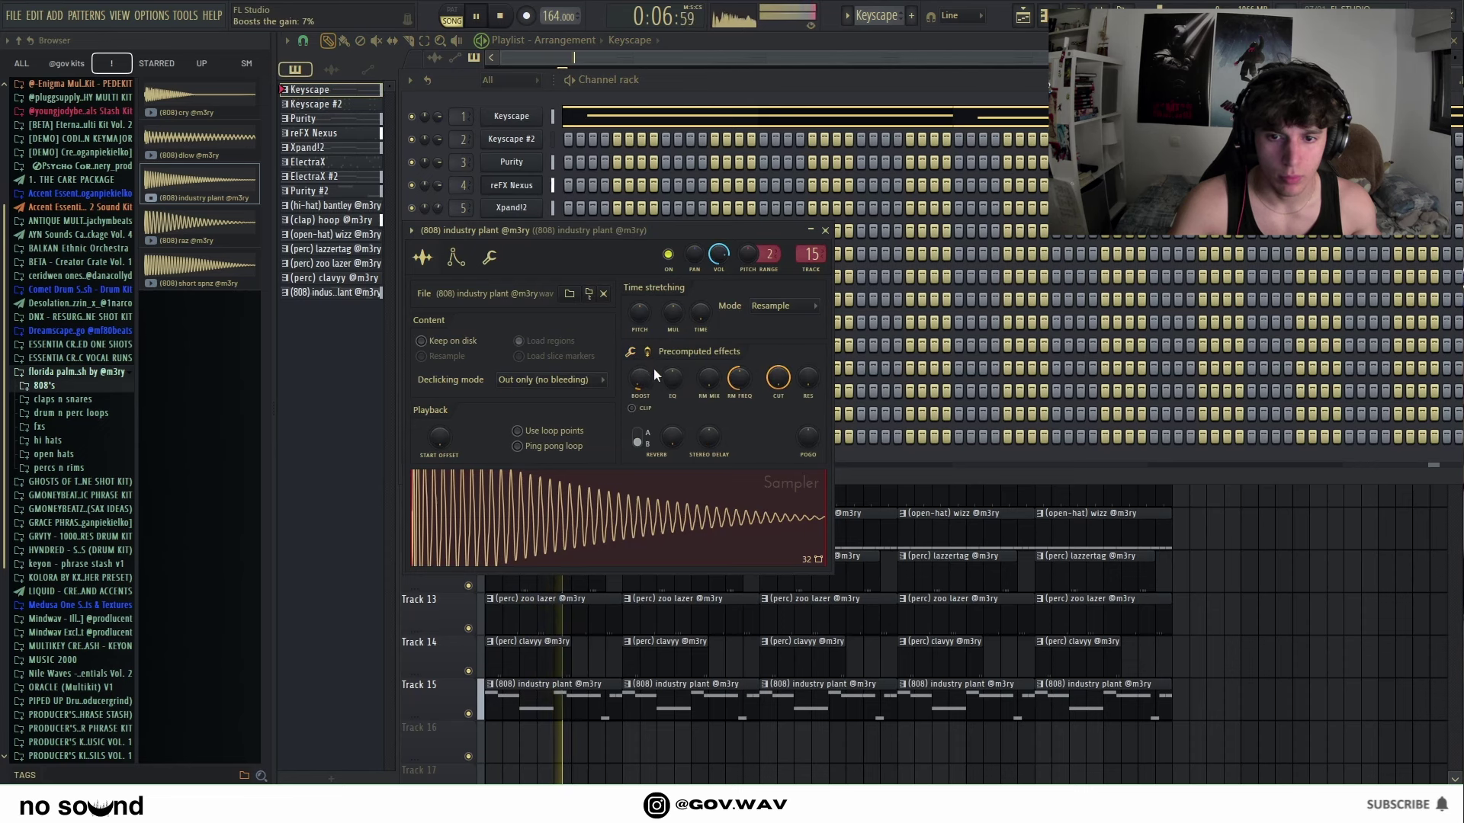
click(1296, 572)
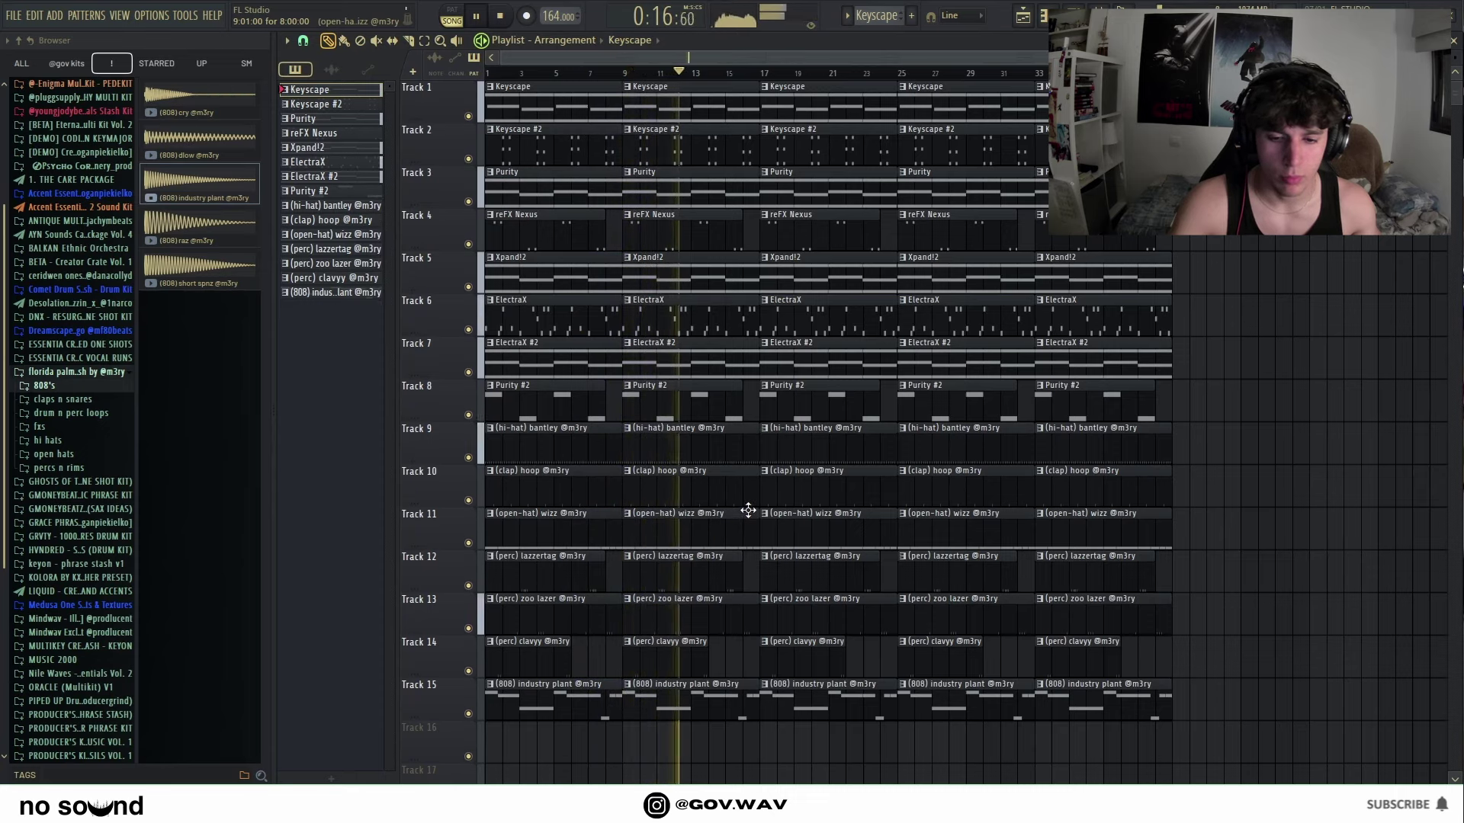
key(space)
key(space)
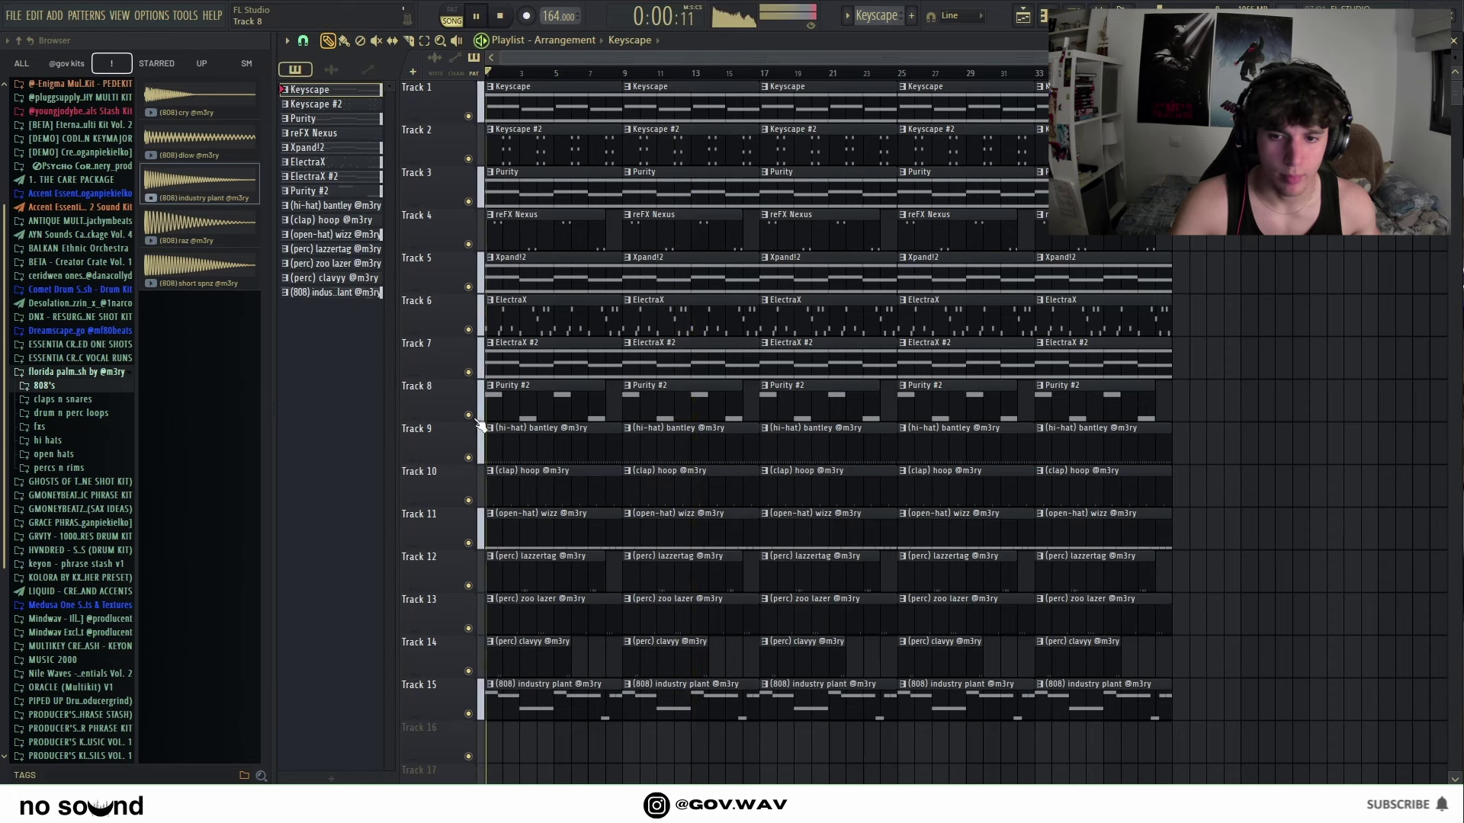
Step: Audition the melody tracks in solo and remove the first eight-bar clips of Keyscape #2 and reFX Nexus
click(503, 350)
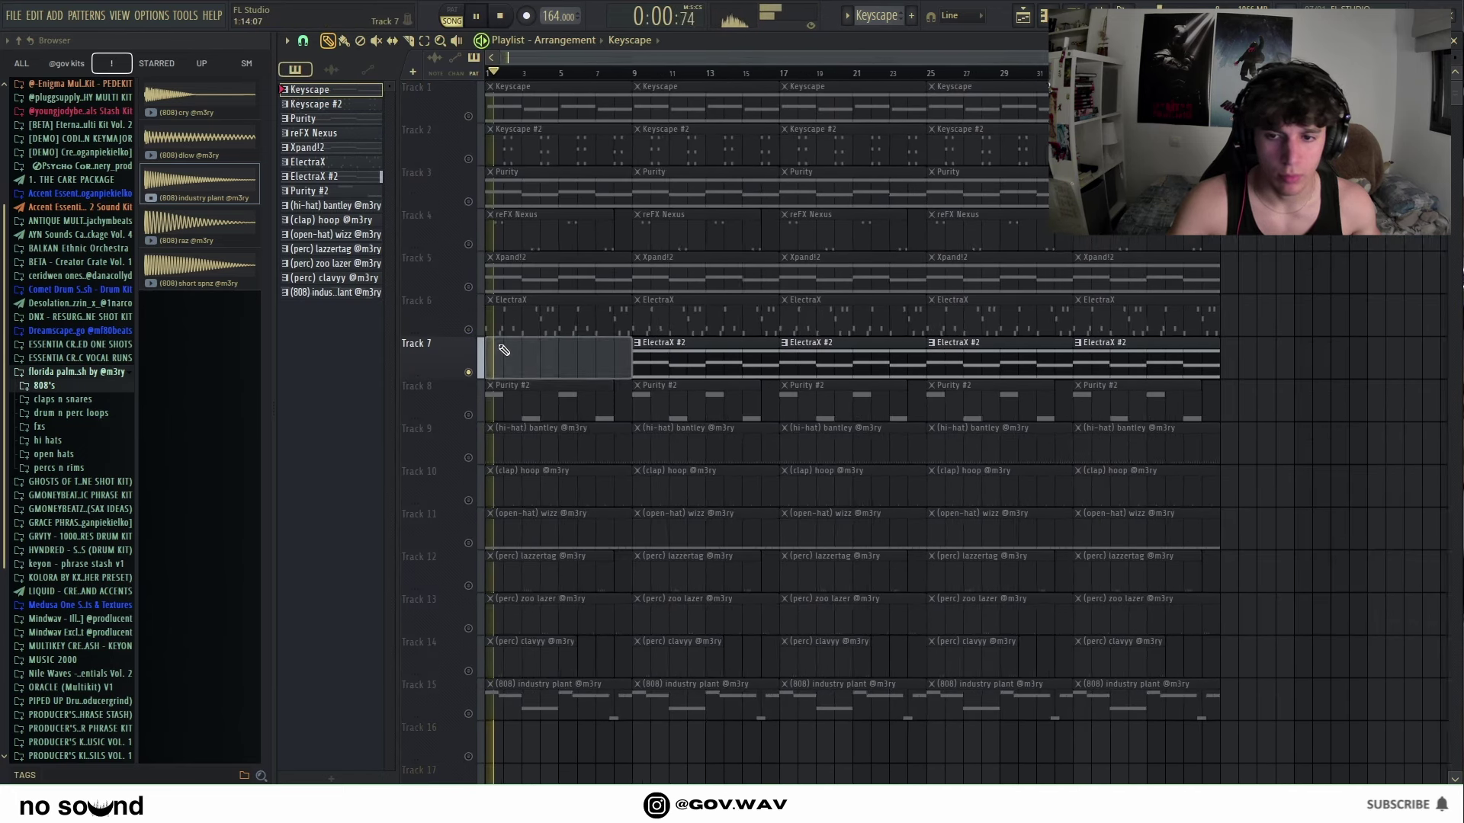
right_click(468, 287)
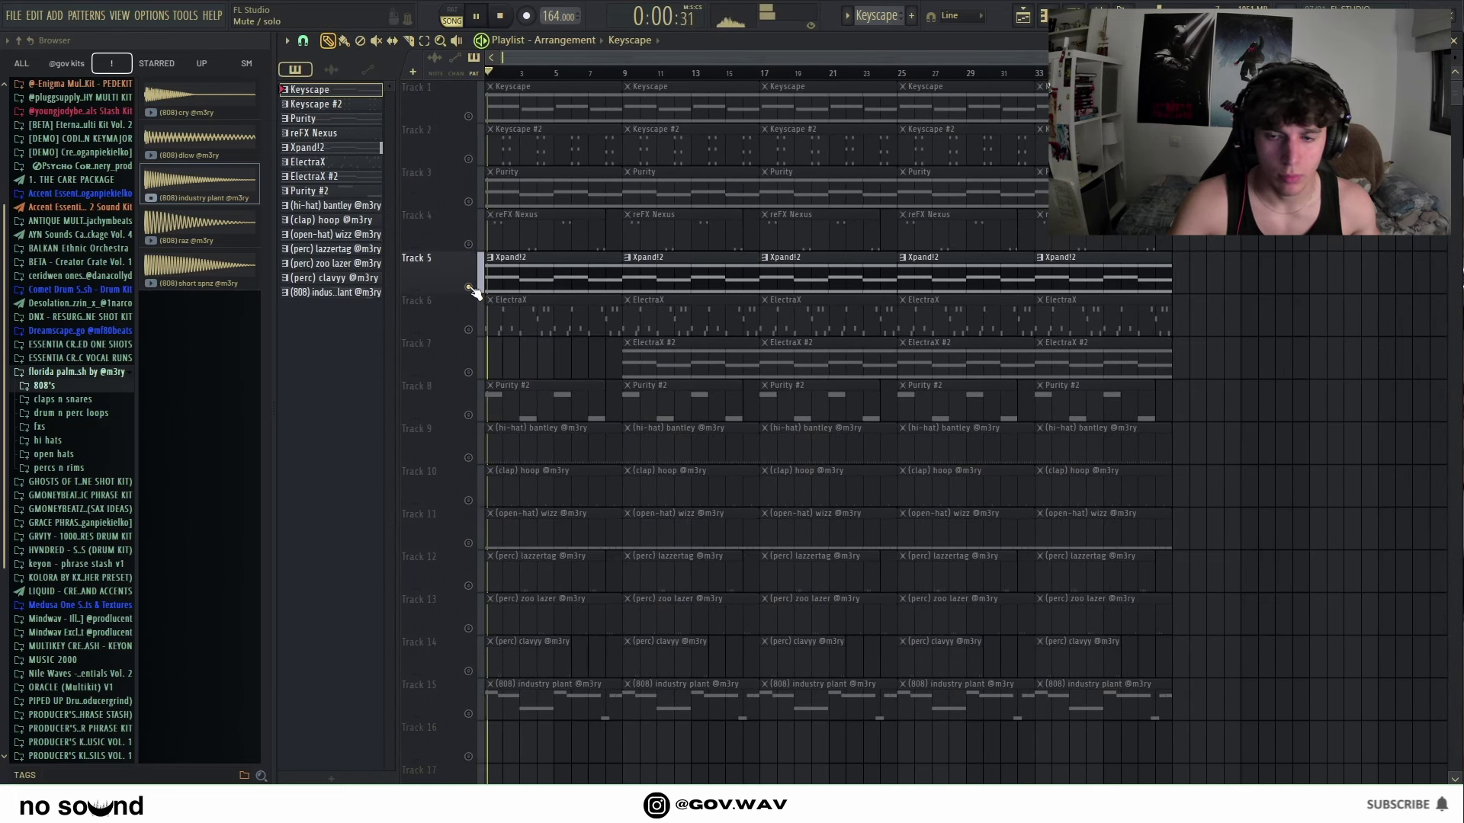
right_click(469, 202)
key(space)
right_click(468, 159)
key(space)
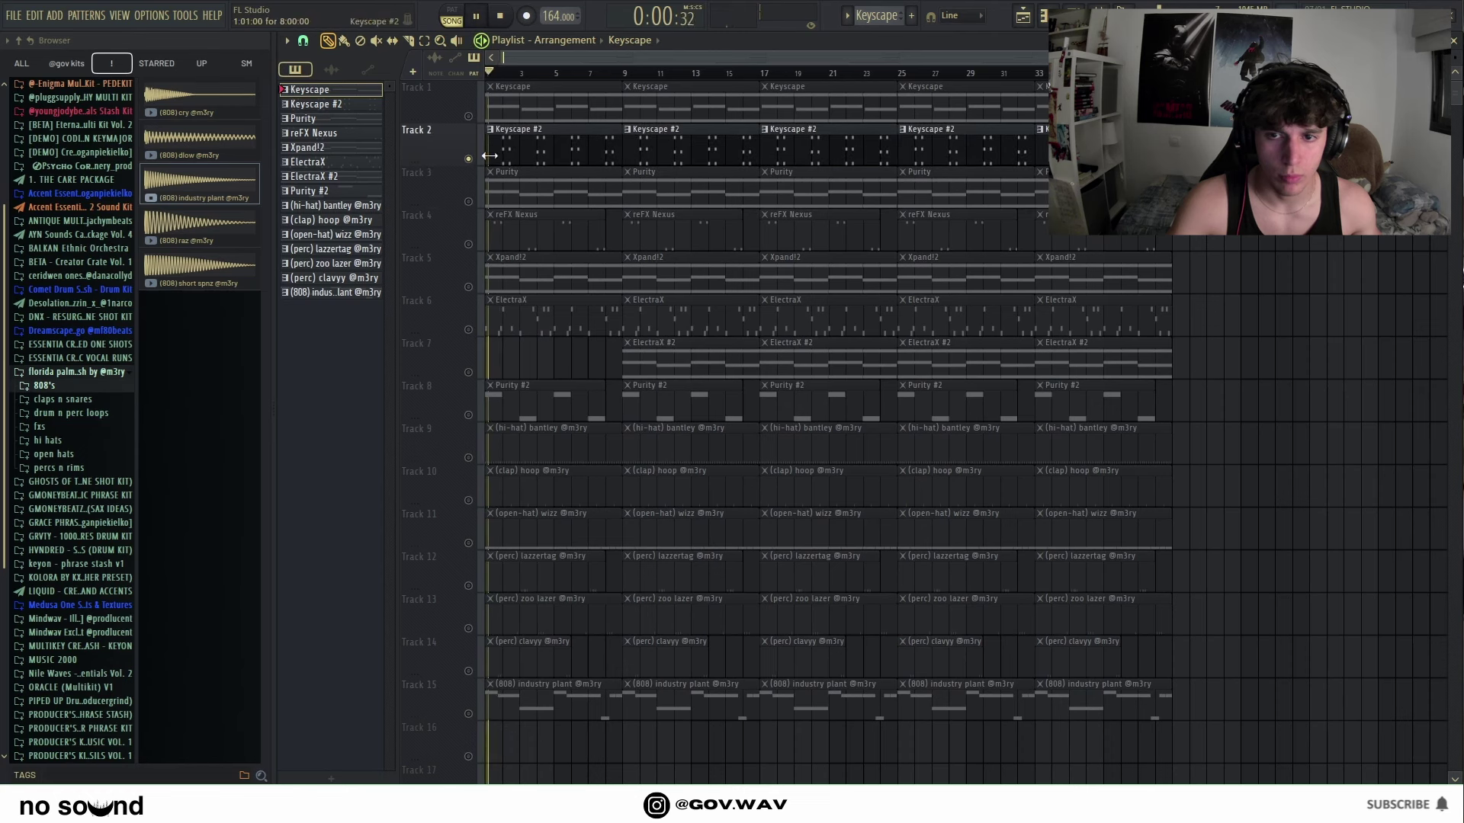
right_click(468, 372)
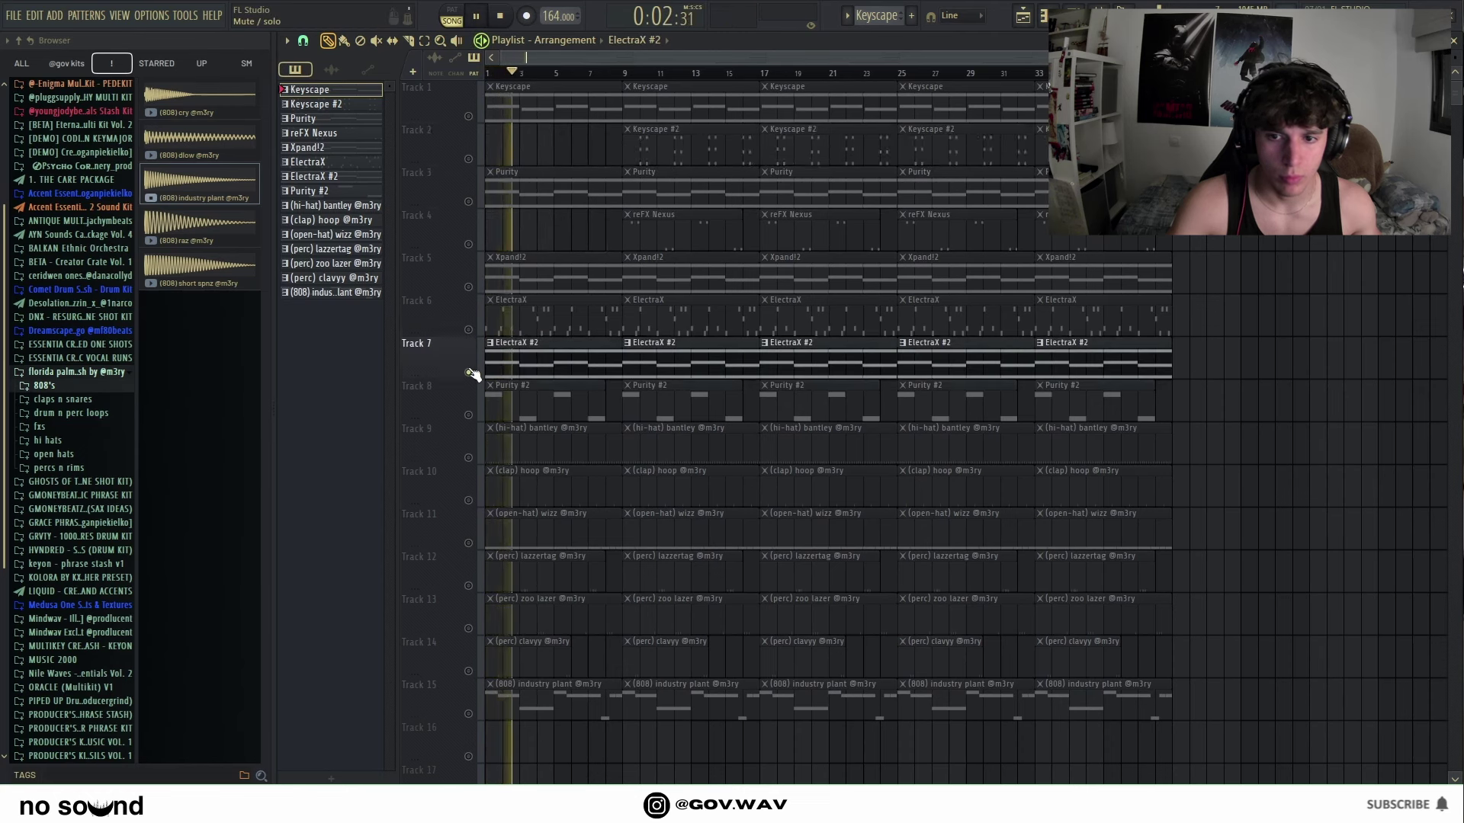
right_click(468, 372)
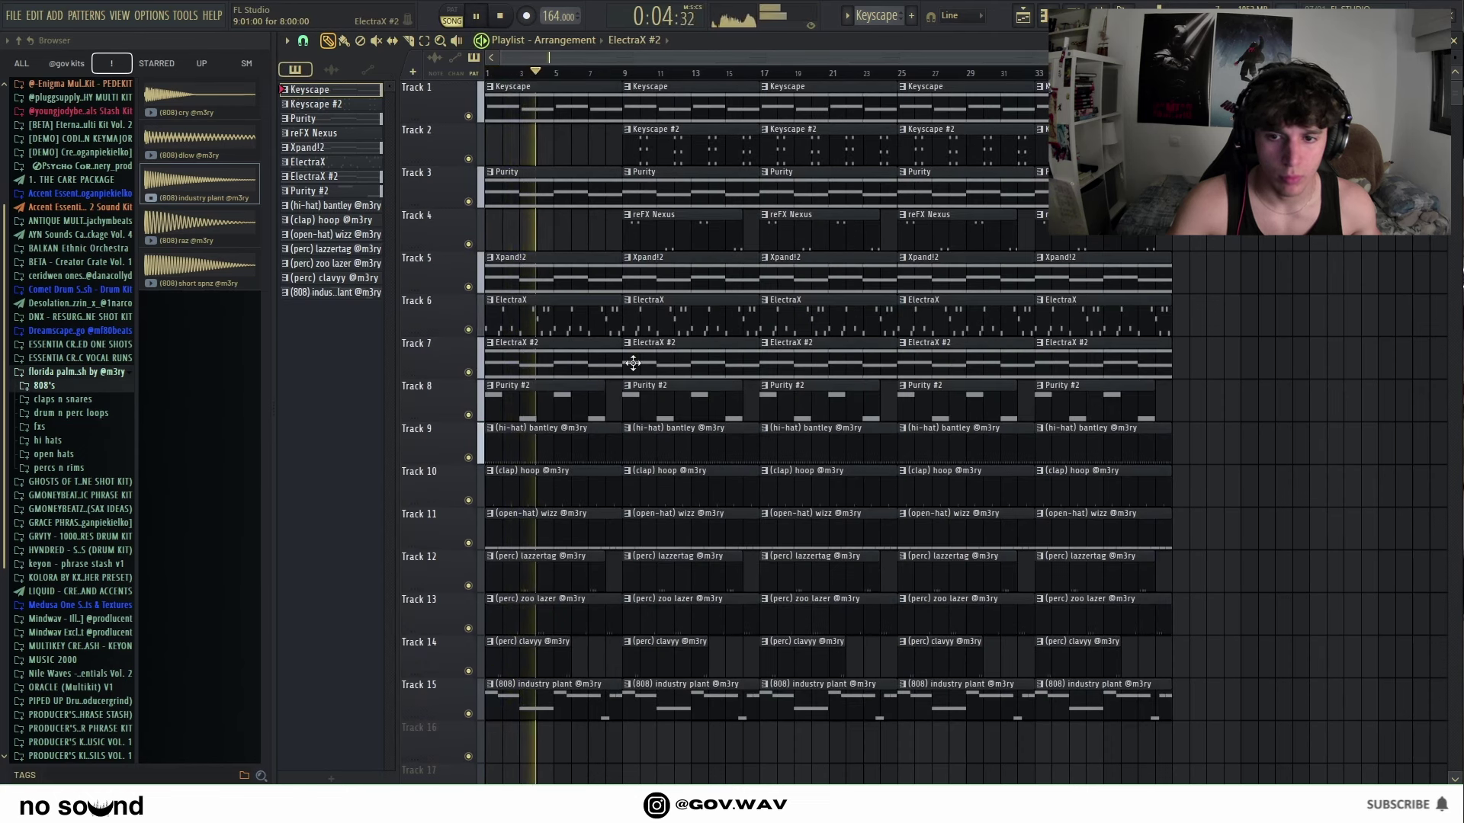
Step: Check the melody tracks' panning in the mixer and return to the playlist
key(F6)
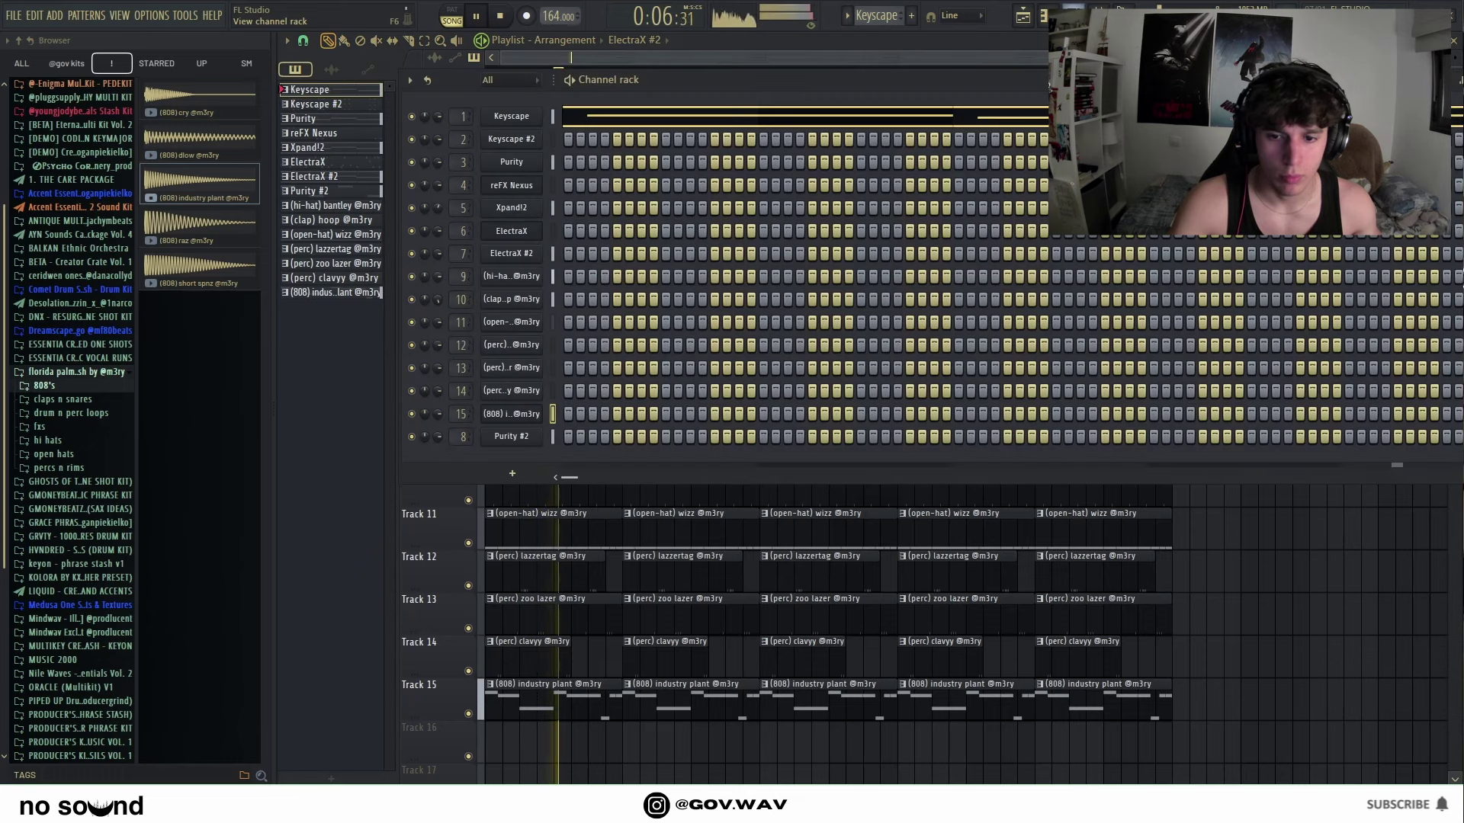
key(F9)
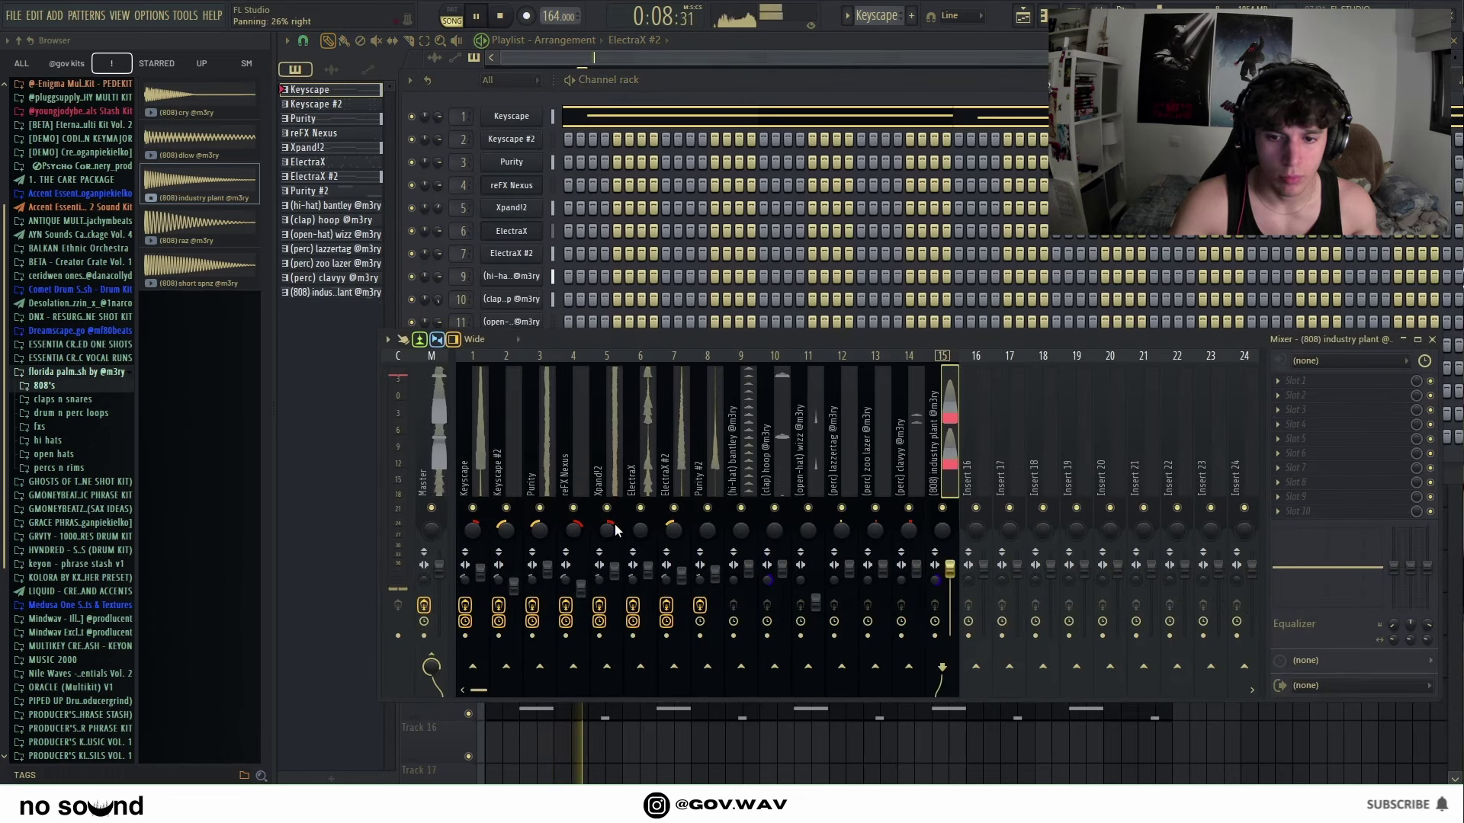
click(647, 552)
key(F12)
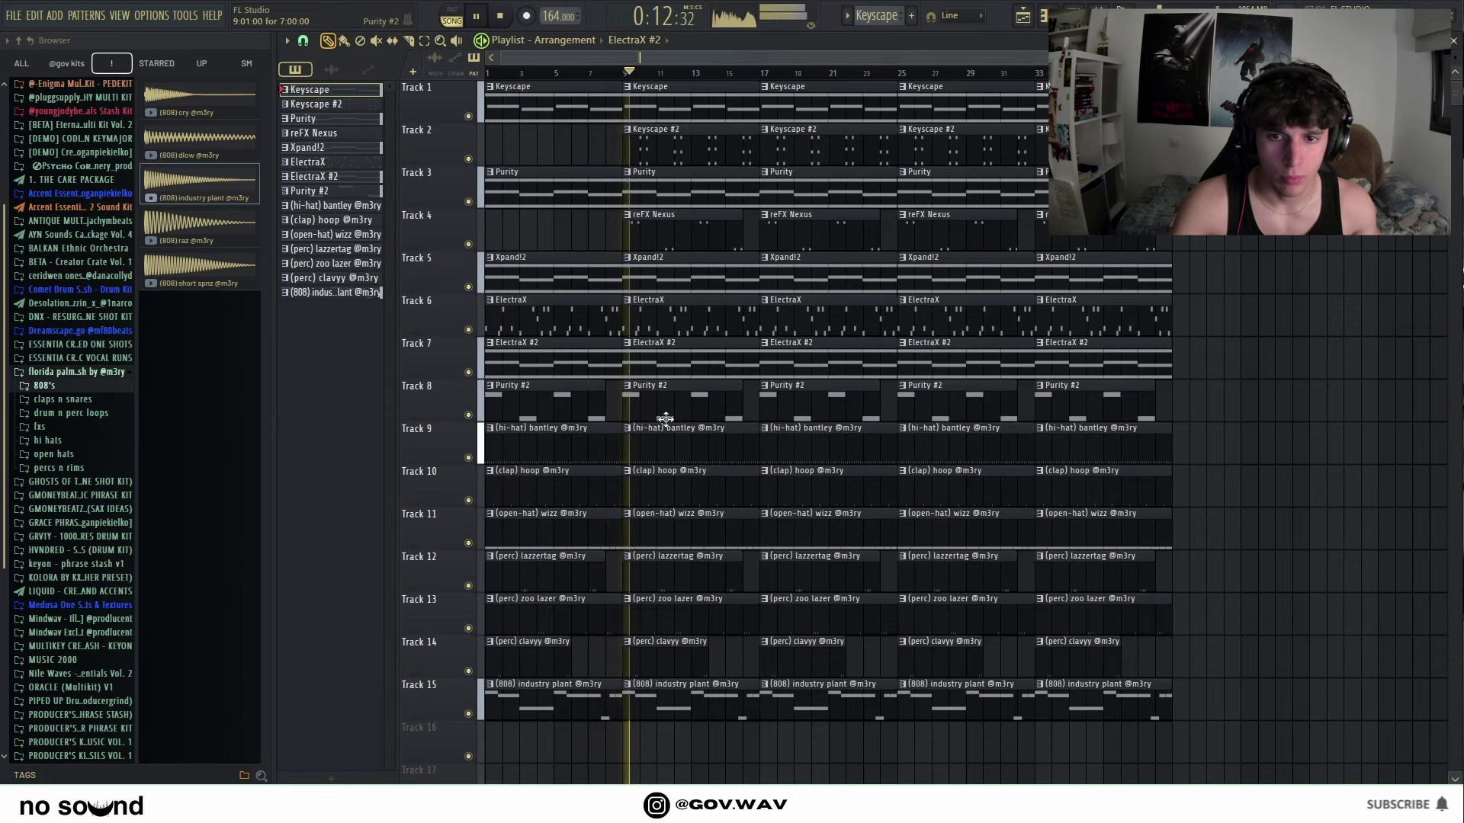
Step: Delete the first two ElectraX #2 clips, the first Purity #2 clip and the reFX Nexus clip at bar 9, restarting playback
right_click(515, 349)
key(space)
key(space)
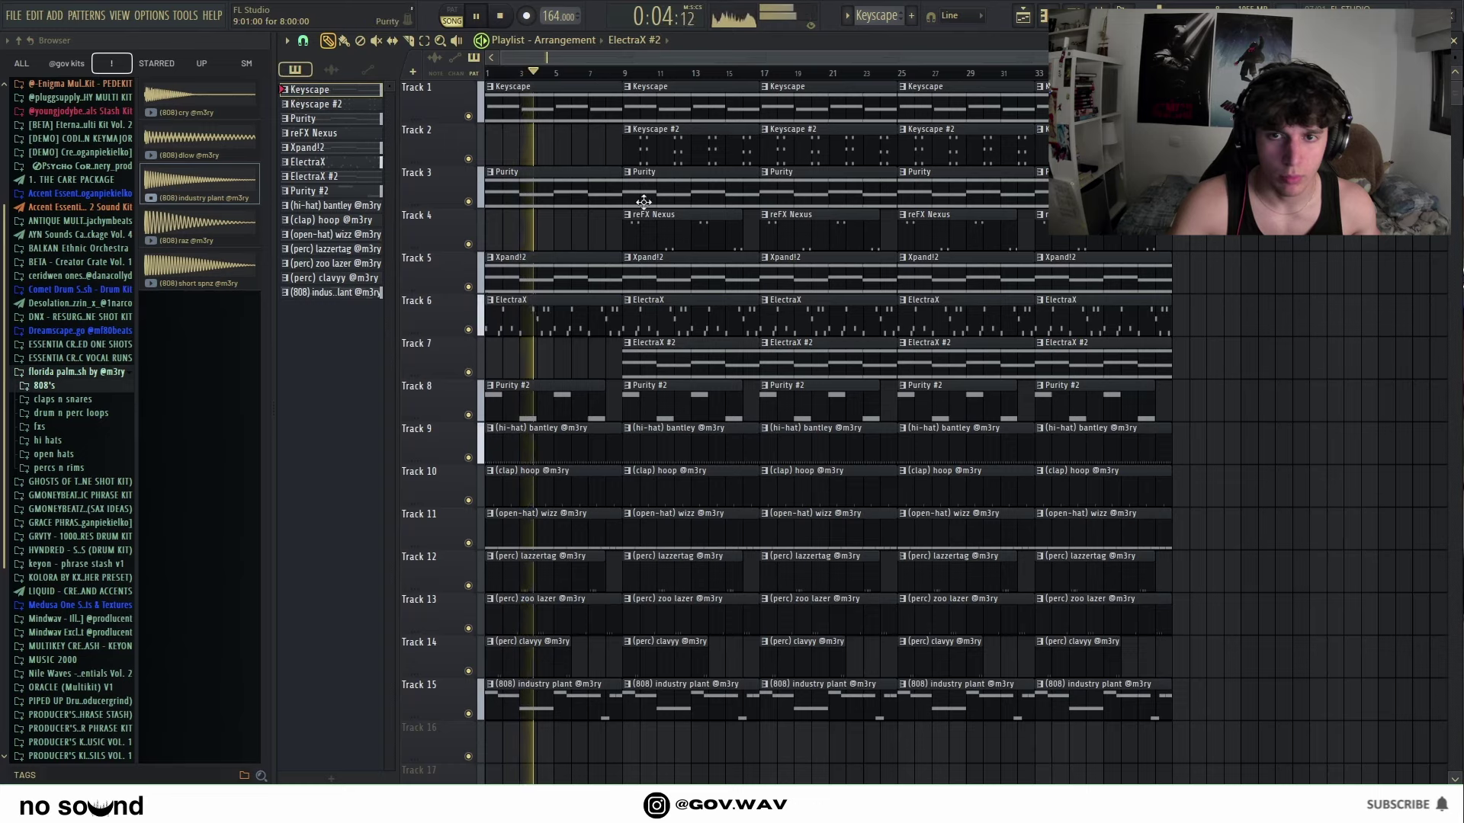
right_click(674, 362)
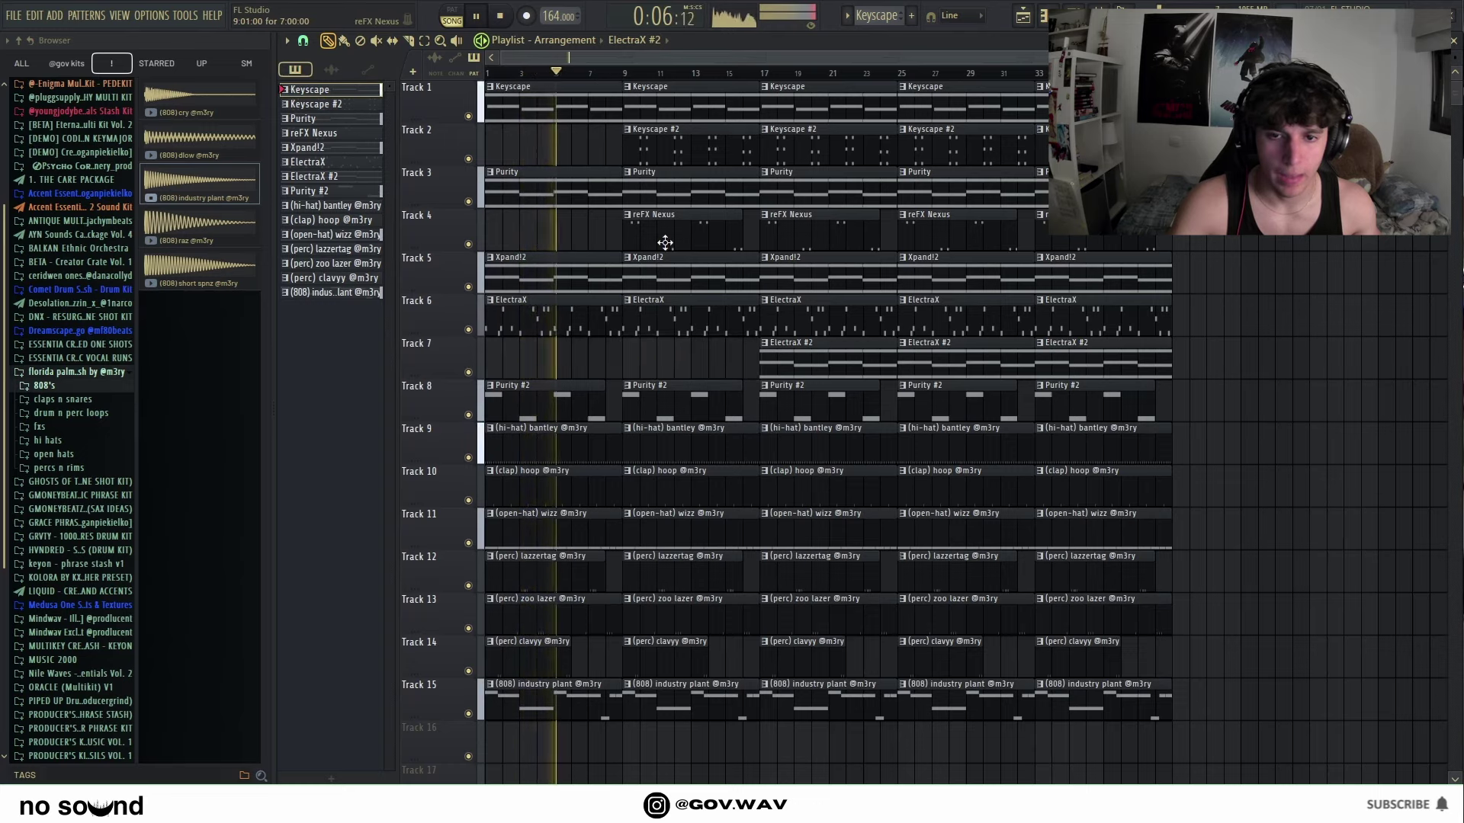
right_click(561, 412)
key(space)
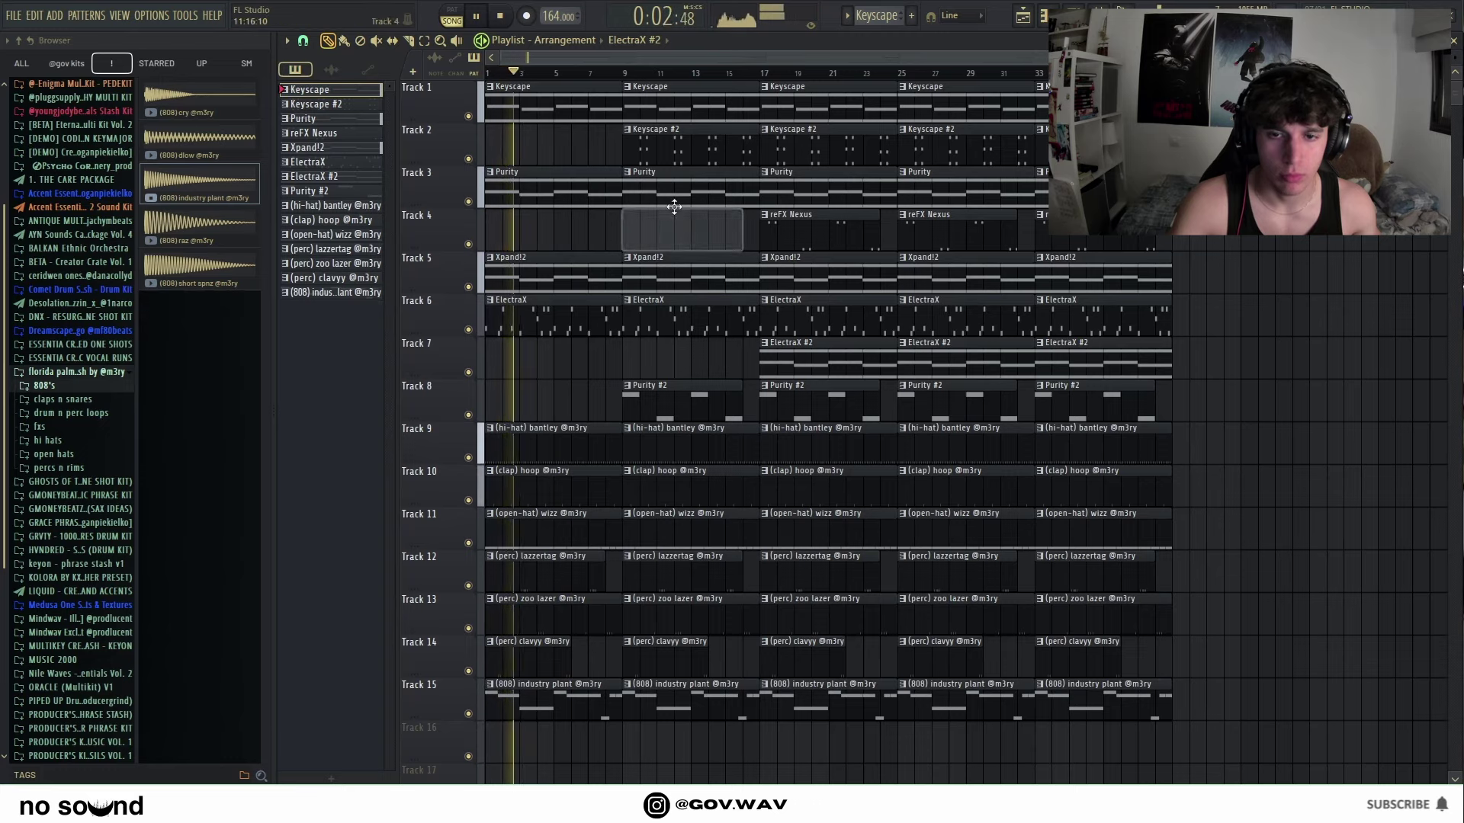
Step: Delete the Keyscape #2 clip at bar 9, and place a Purity #2 clip at bar 1 and an ElectraX #2 clip at bar 9
right_click(671, 228)
right_click(671, 147)
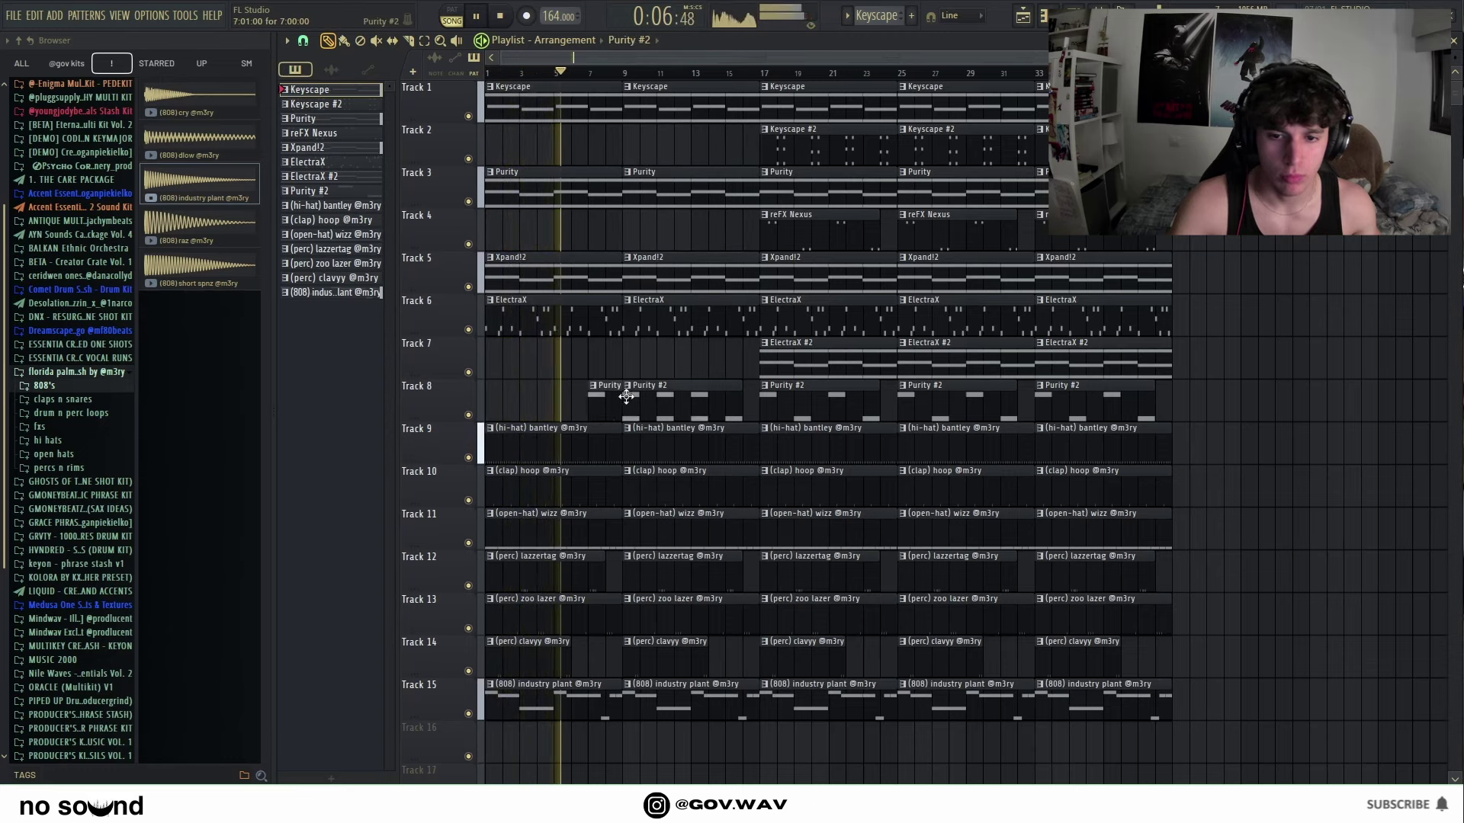
click(579, 401)
click(675, 350)
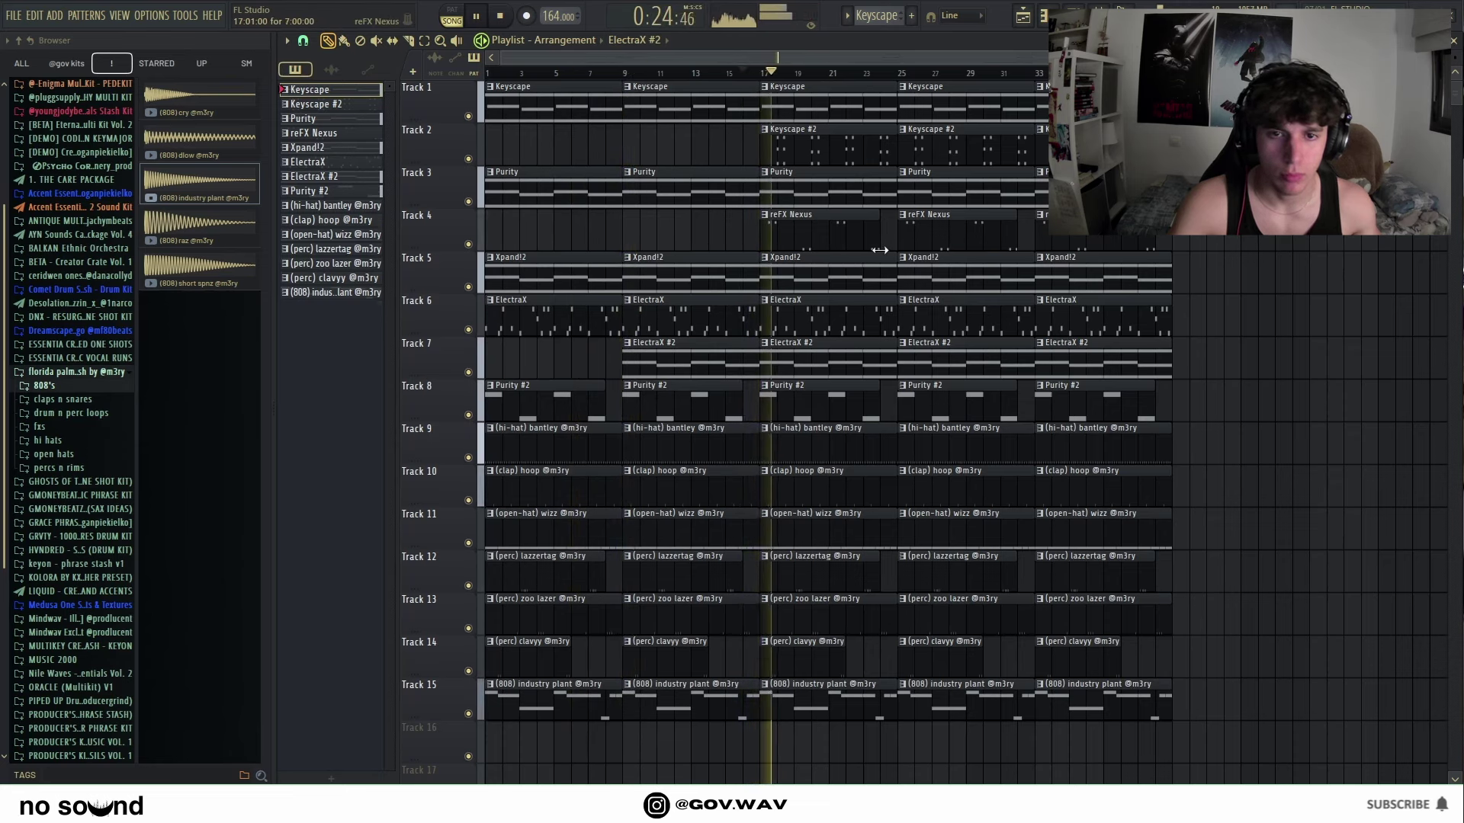
Step: Raise the mixer volume of the Keyscape #2 track to about 83% and return to the playlist
key(F9)
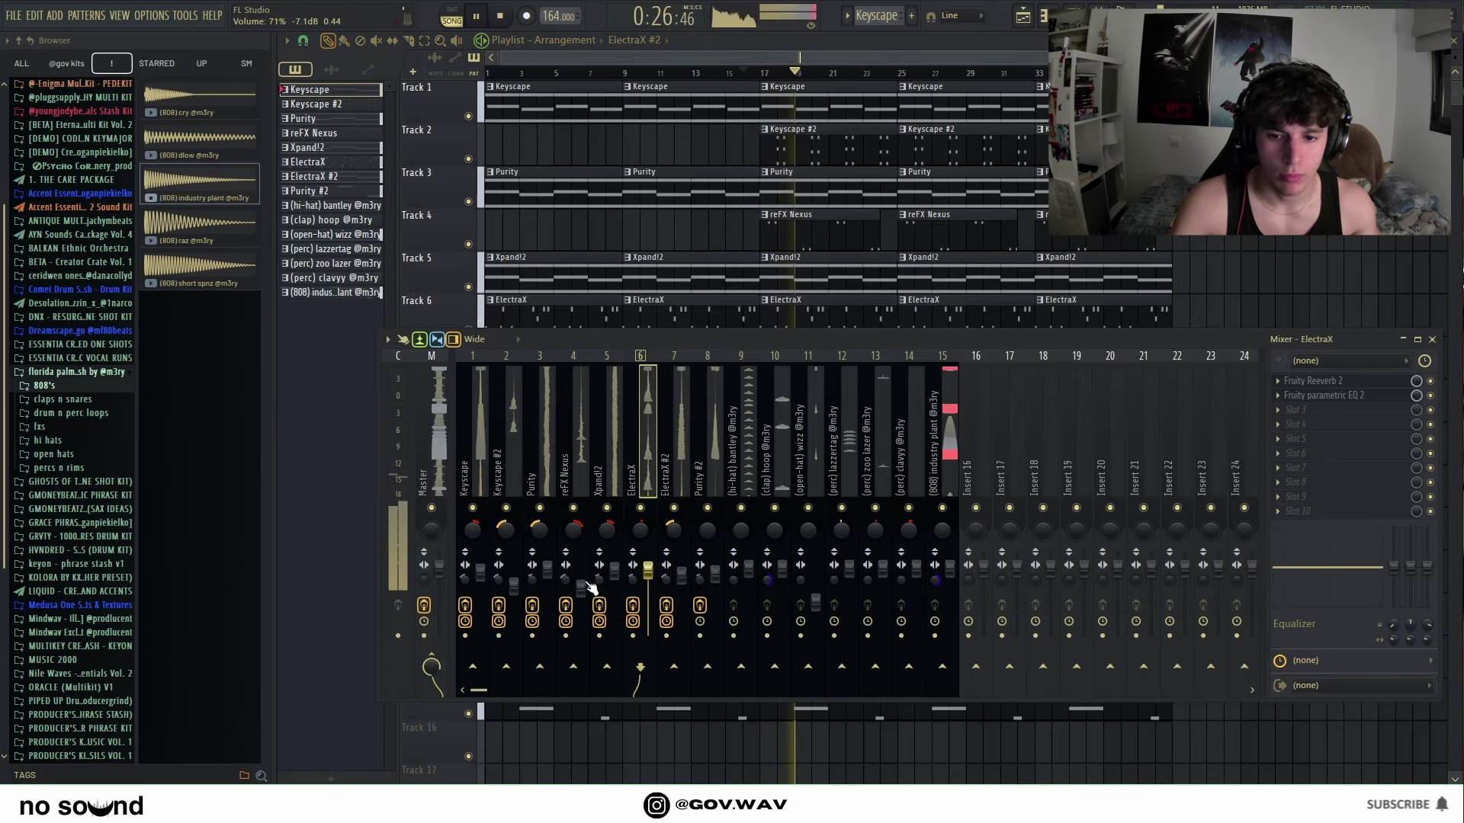
click(510, 472)
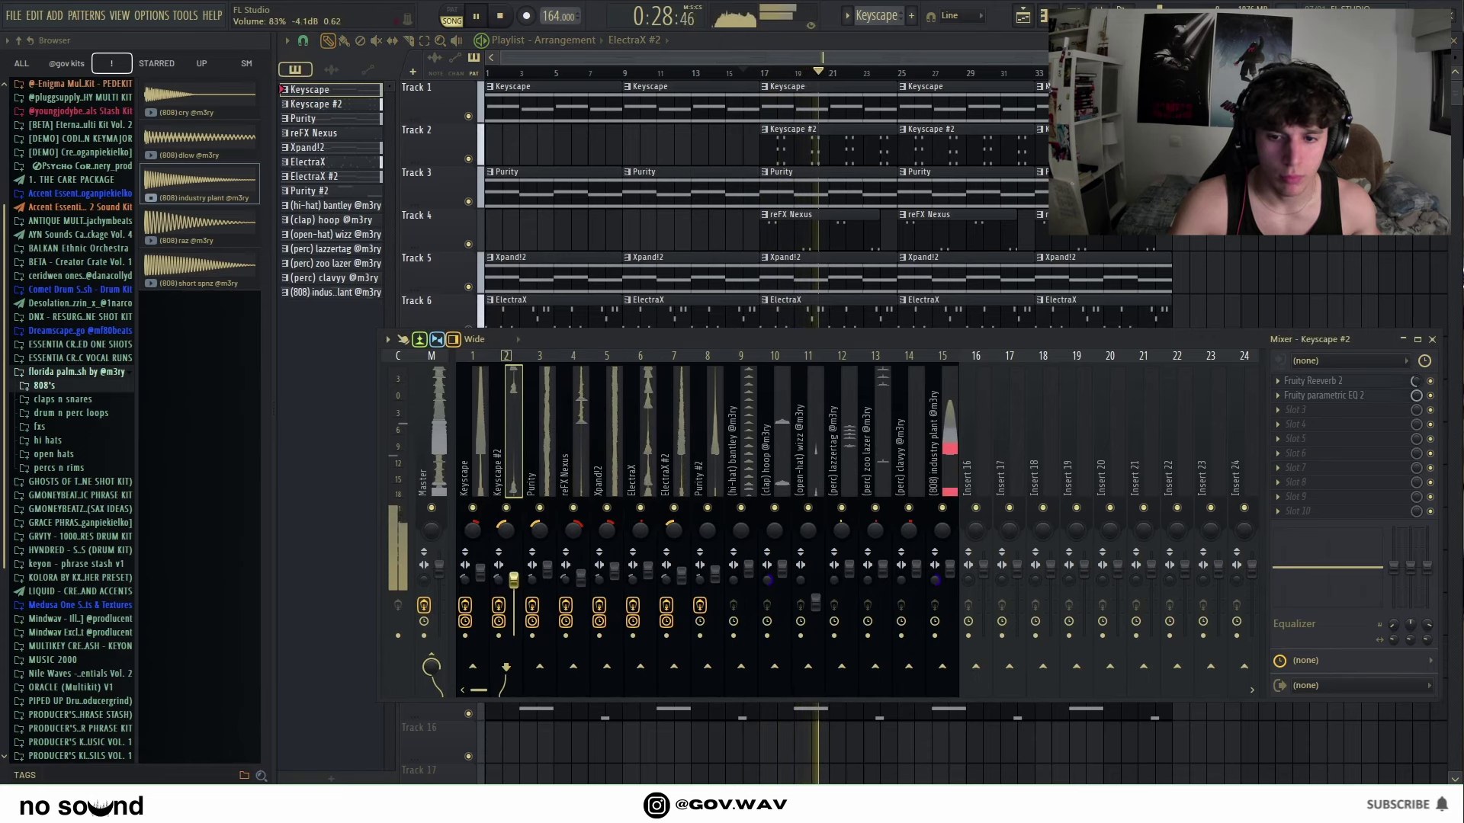
key(F9)
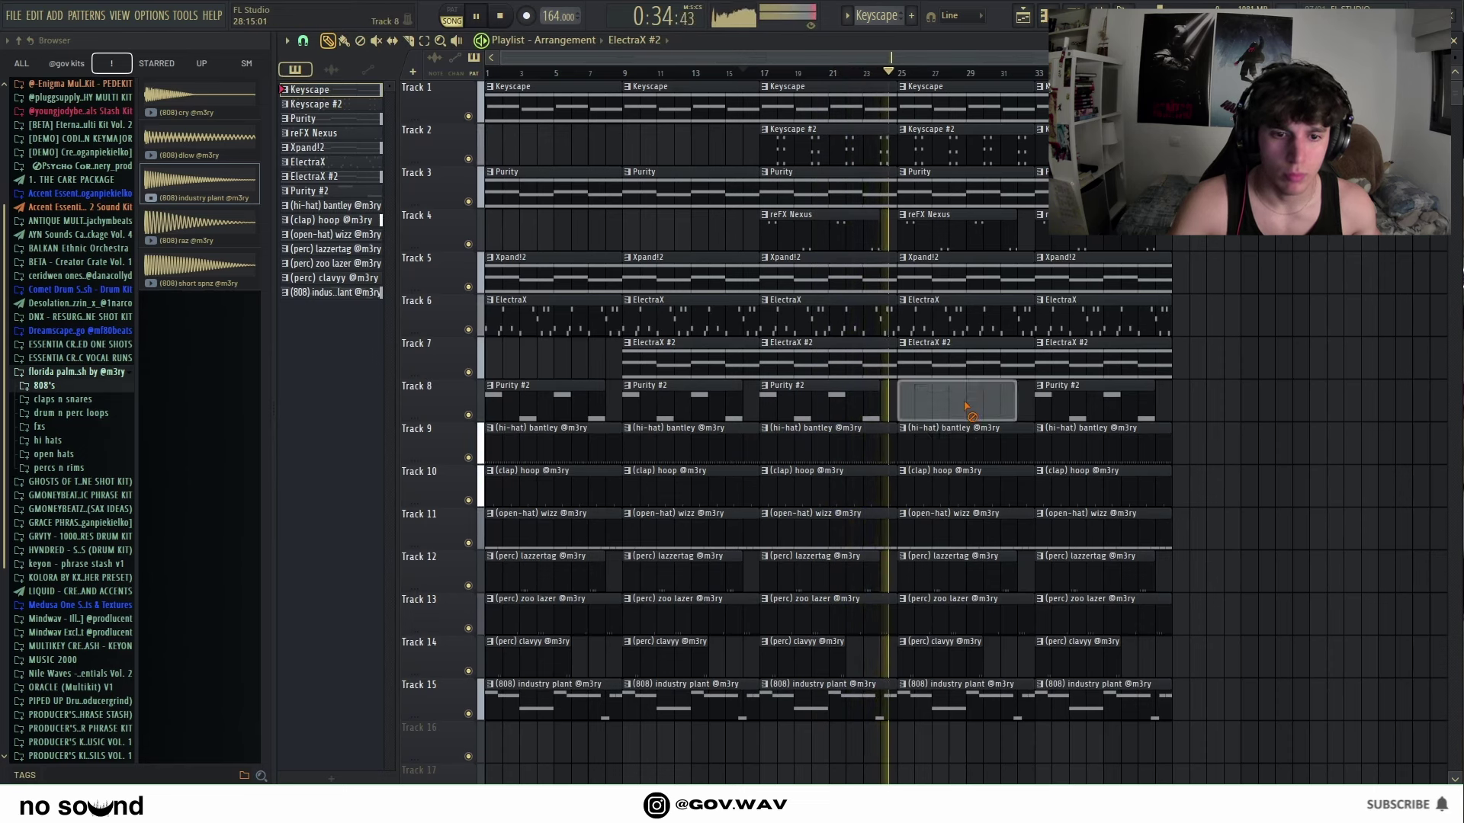
Step: Delete the Purity and Xpand!2 clips at bars 25 and 33
right_click(962, 274)
right_click(967, 195)
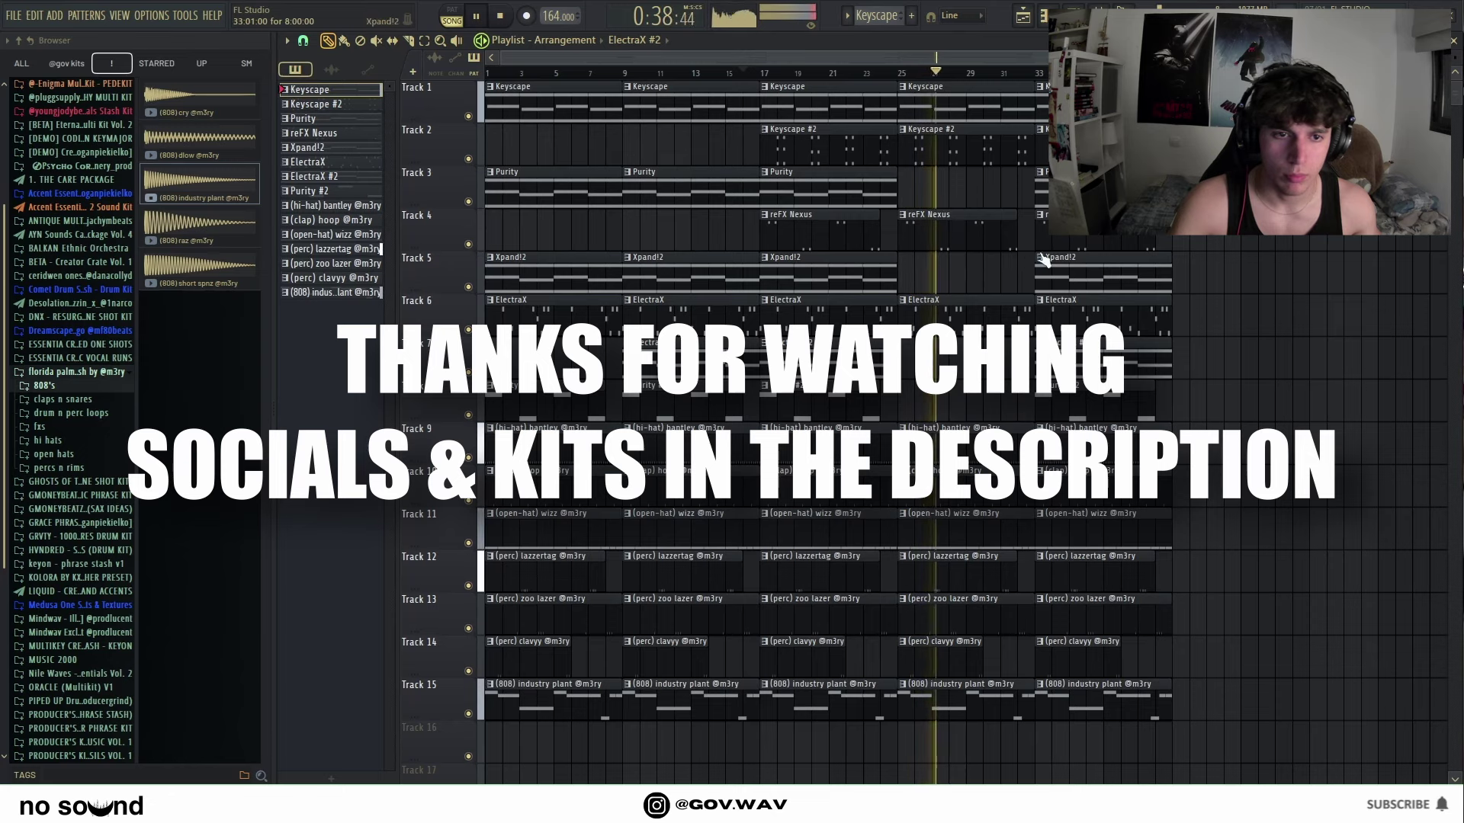
scroll(992, 277, up, 3)
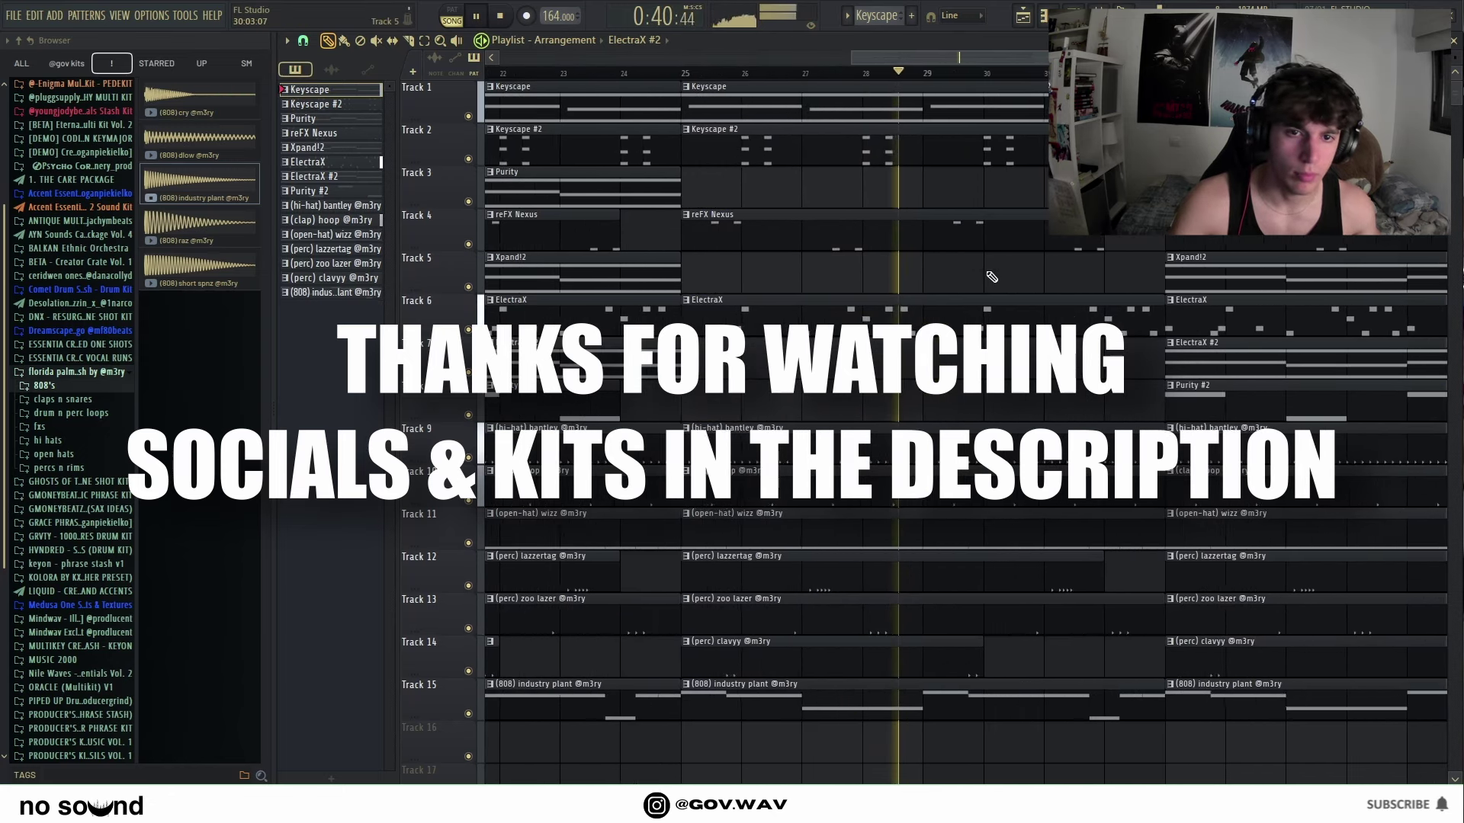
scroll(992, 276, up, 1)
scroll(992, 277, down, 3)
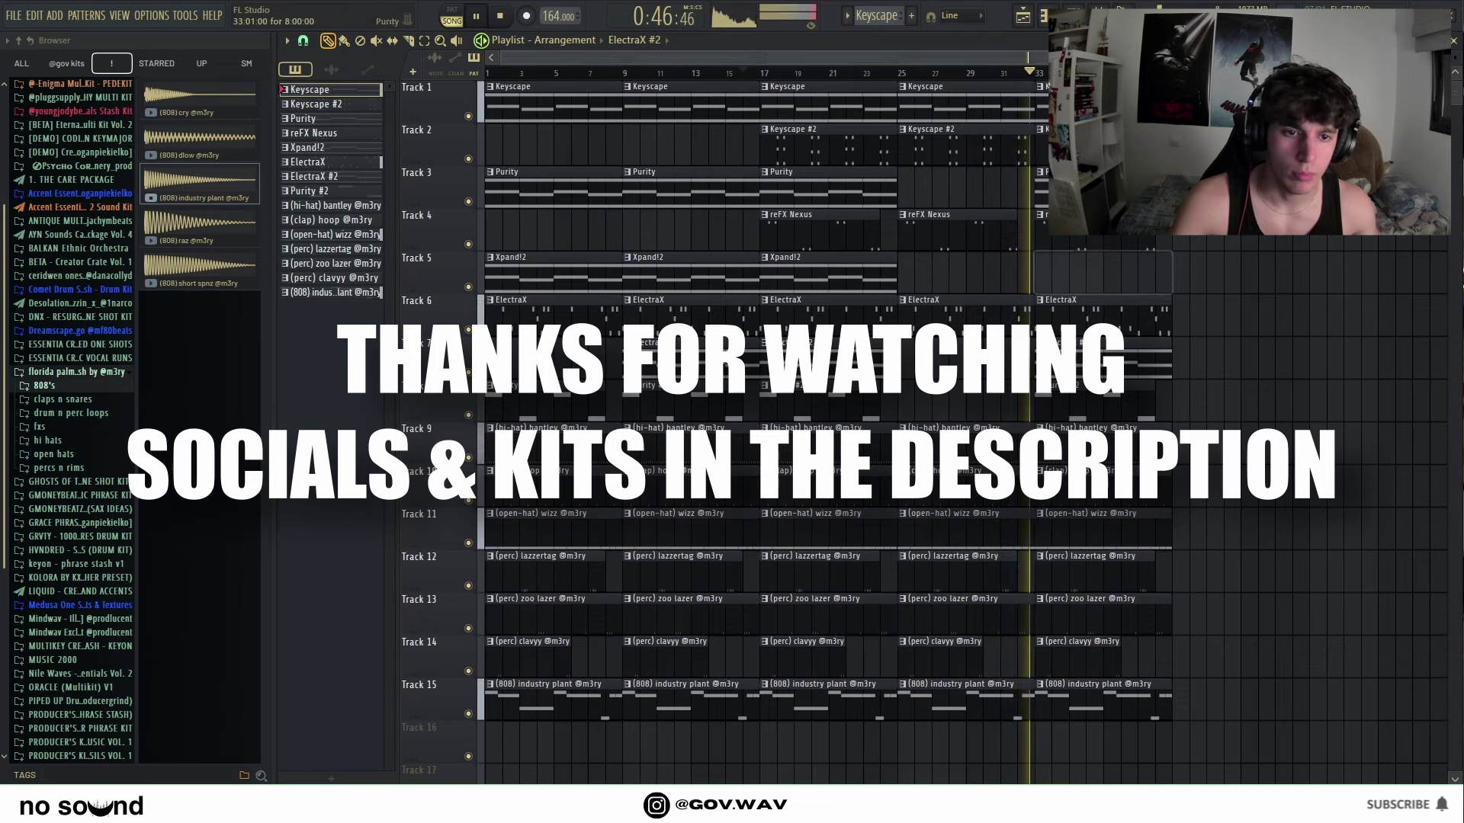
right_click(1098, 273)
right_click(1041, 189)
Step: Select all clips on all tracks and duplicate the 40-bar arrangement so that it repeats from bar 41
drag(1036, 414, 972, 397)
key(ctrl+a)
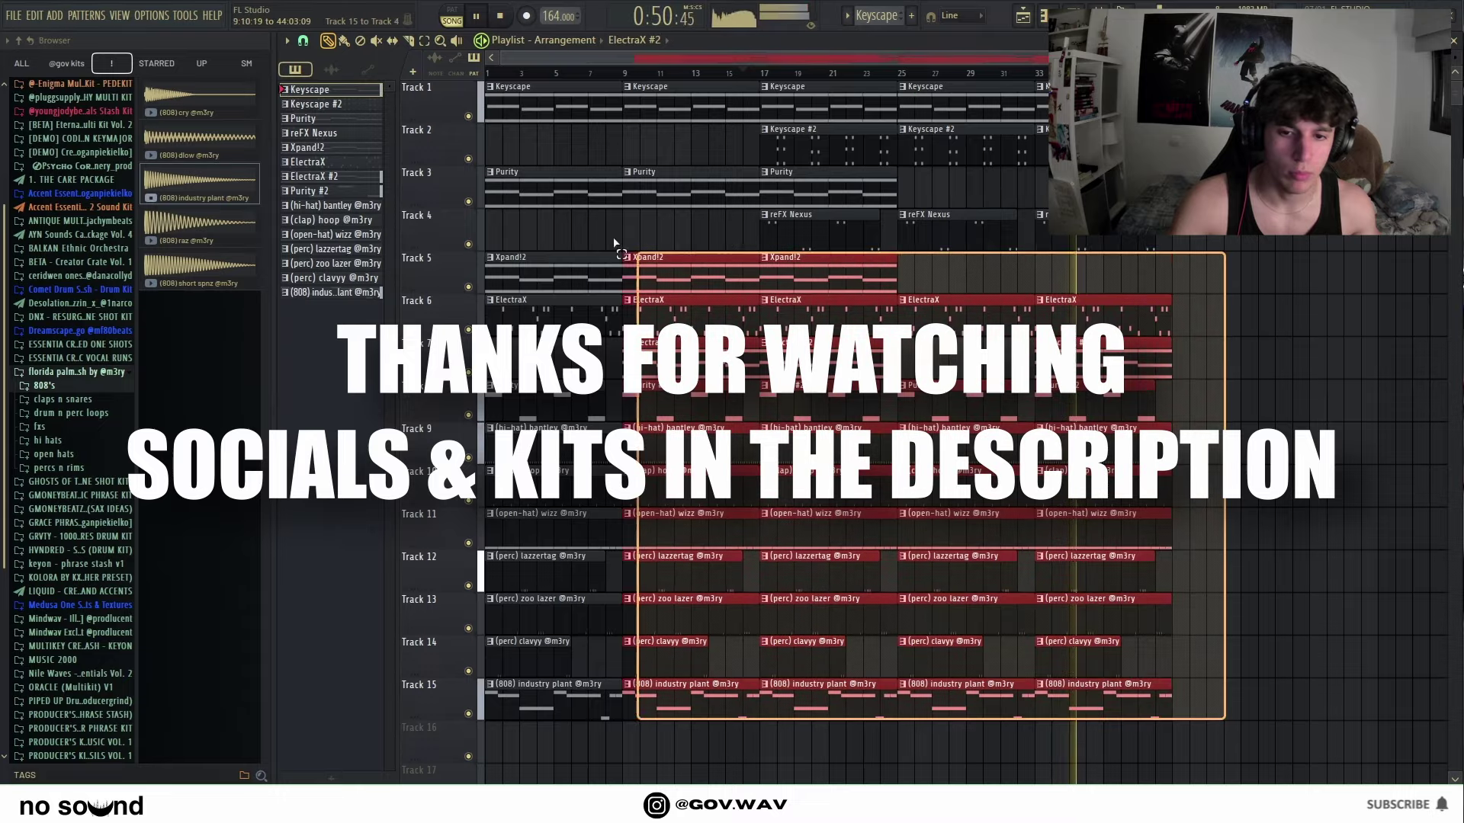
key(ctrl+b)
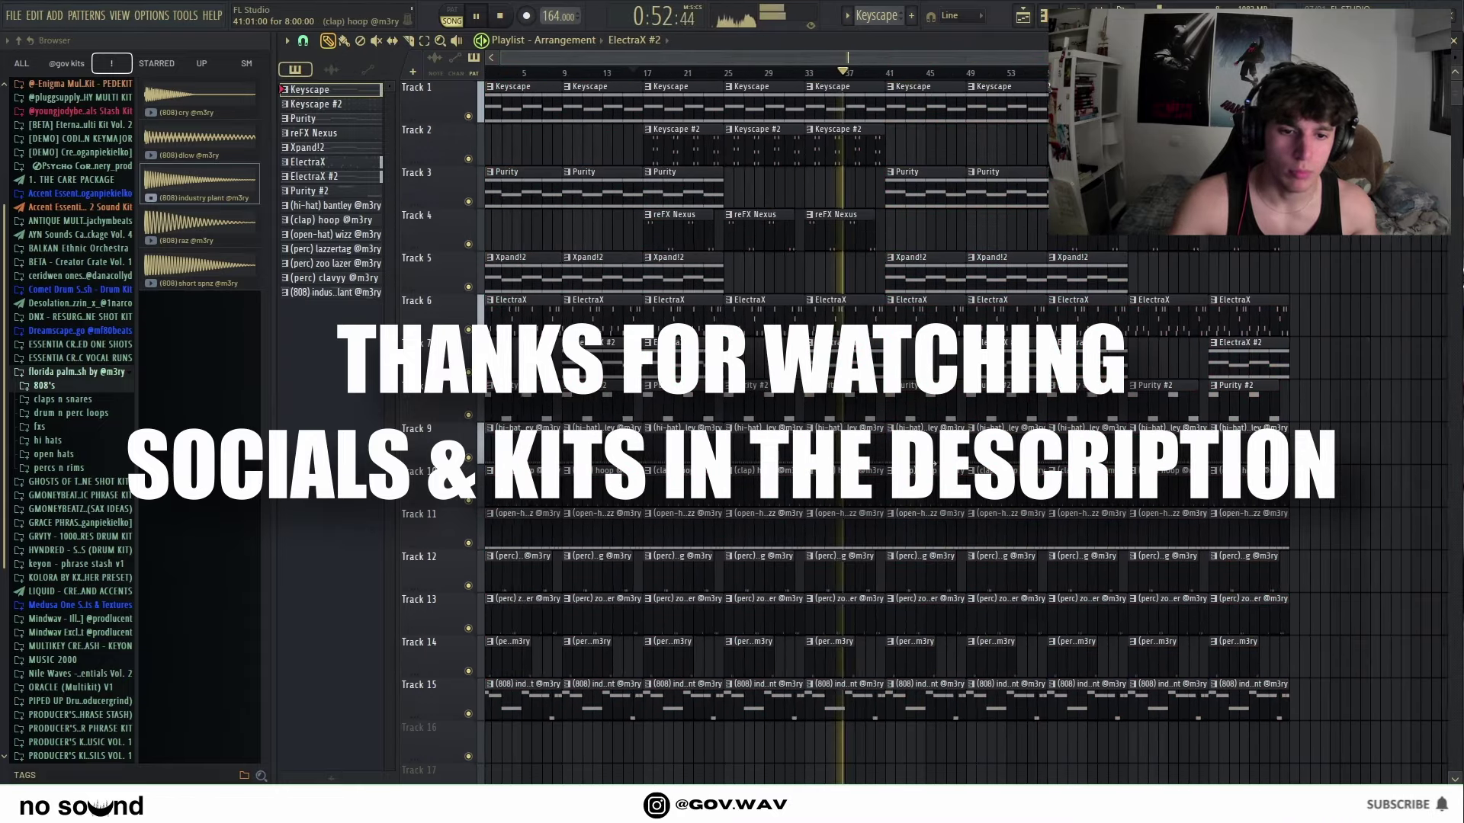